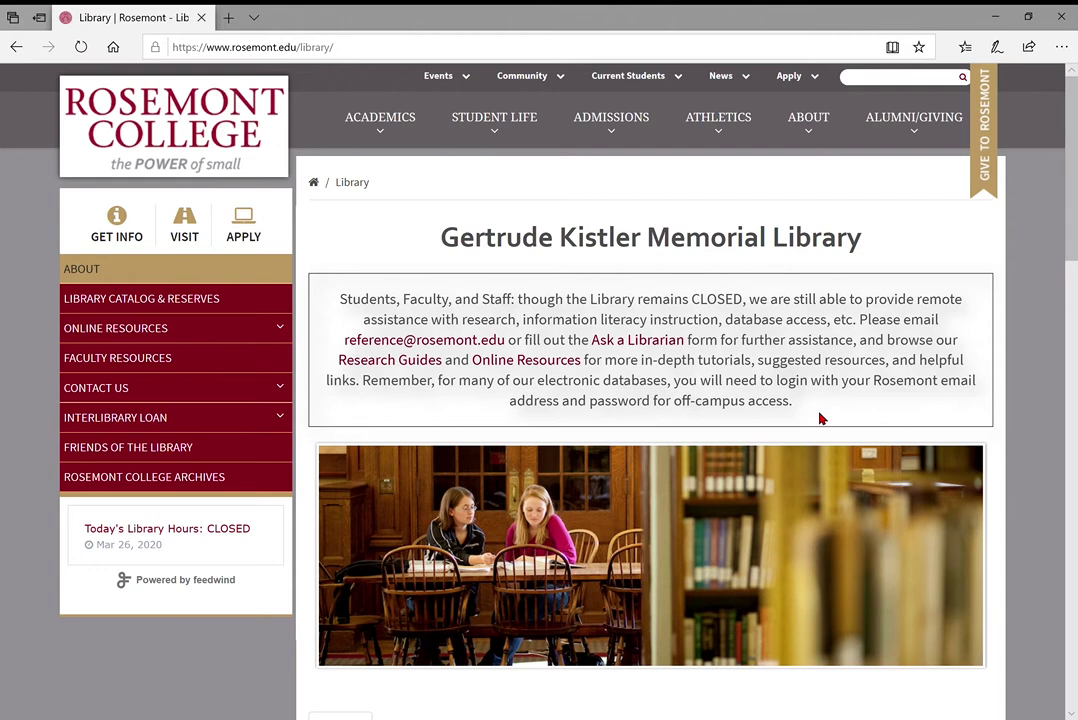
# Look over the Ask a Librarian question form from the library homepage
pyautogui.scroll(-3, 819, 418)
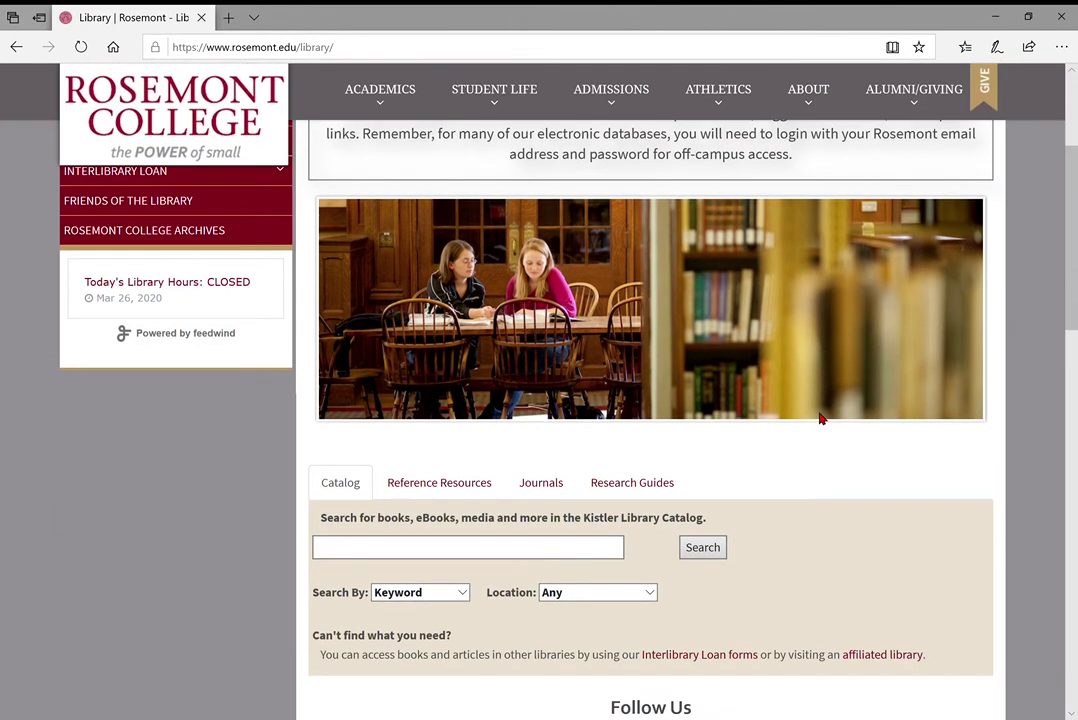
pyautogui.scroll(-1, 819, 418)
pyautogui.scroll(2, 819, 418)
pyautogui.scroll(3, 819, 418)
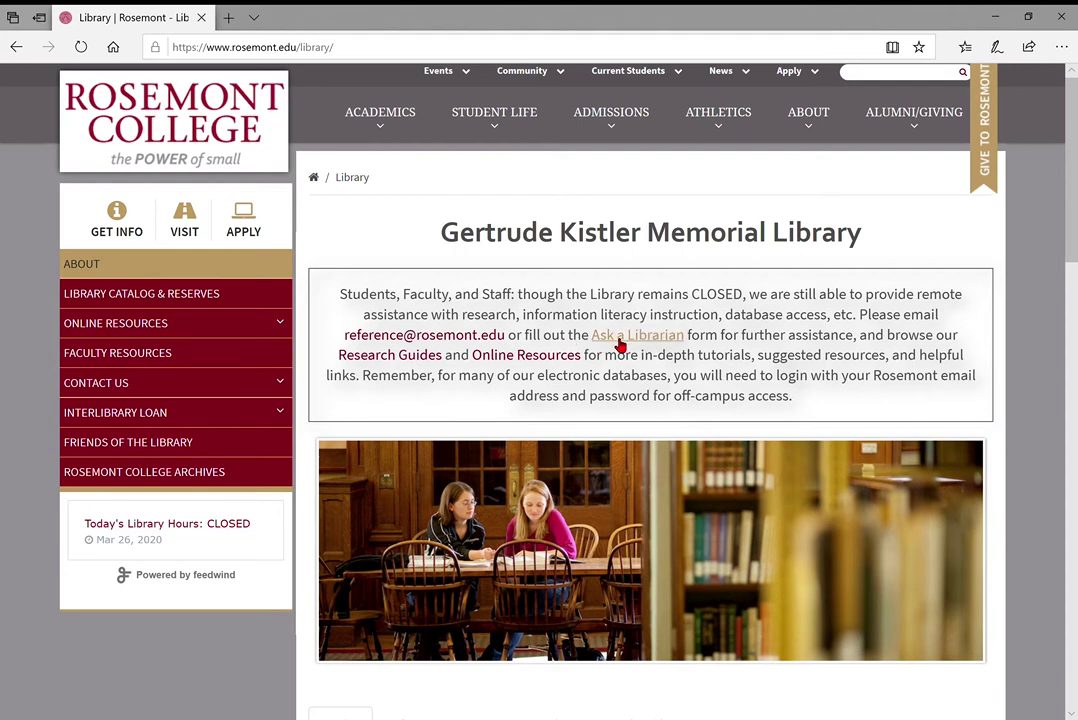
pyautogui.click(619, 345)
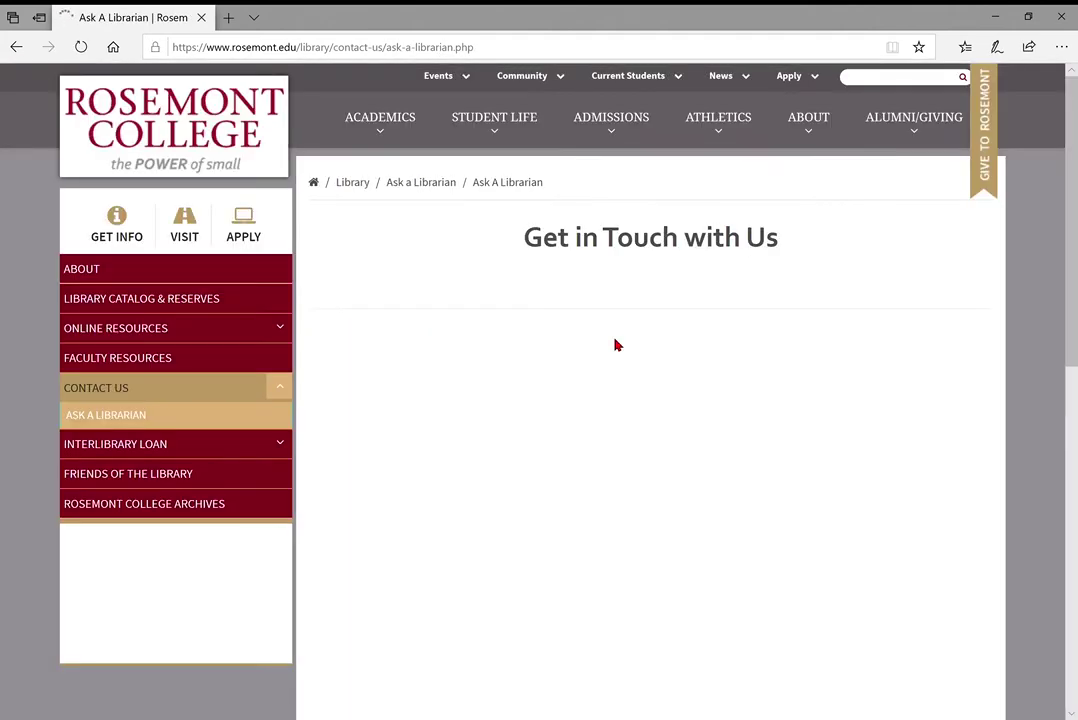
pyautogui.scroll(-2, 616, 345)
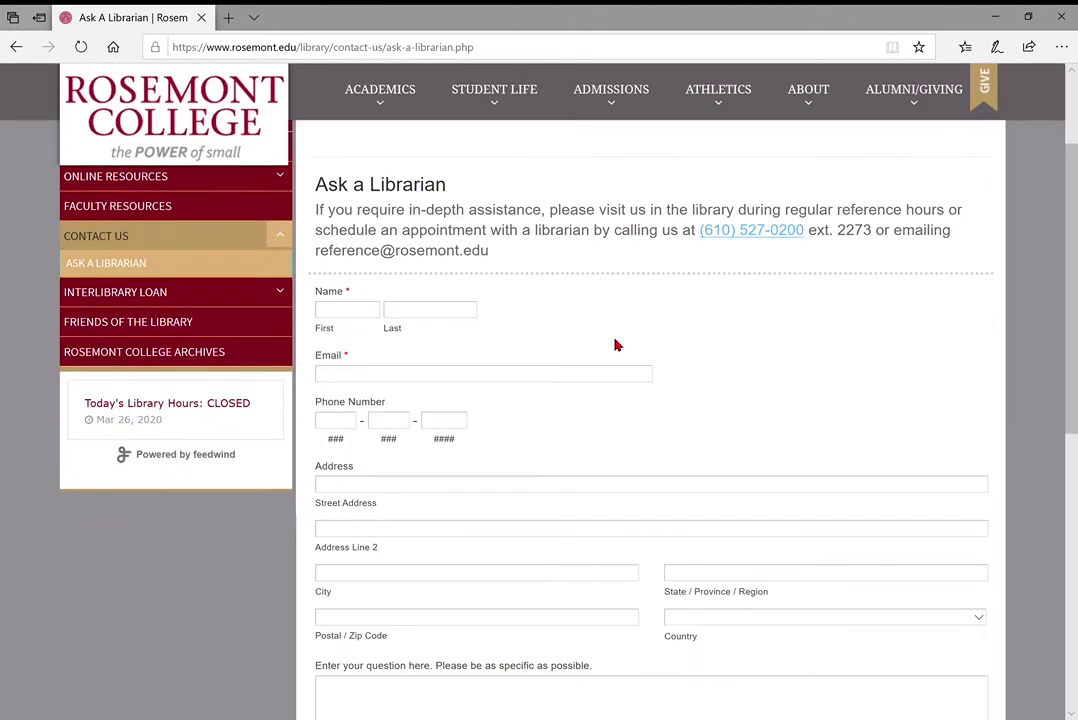
pyautogui.scroll(-3, 635, 316)
pyautogui.scroll(2, 635, 316)
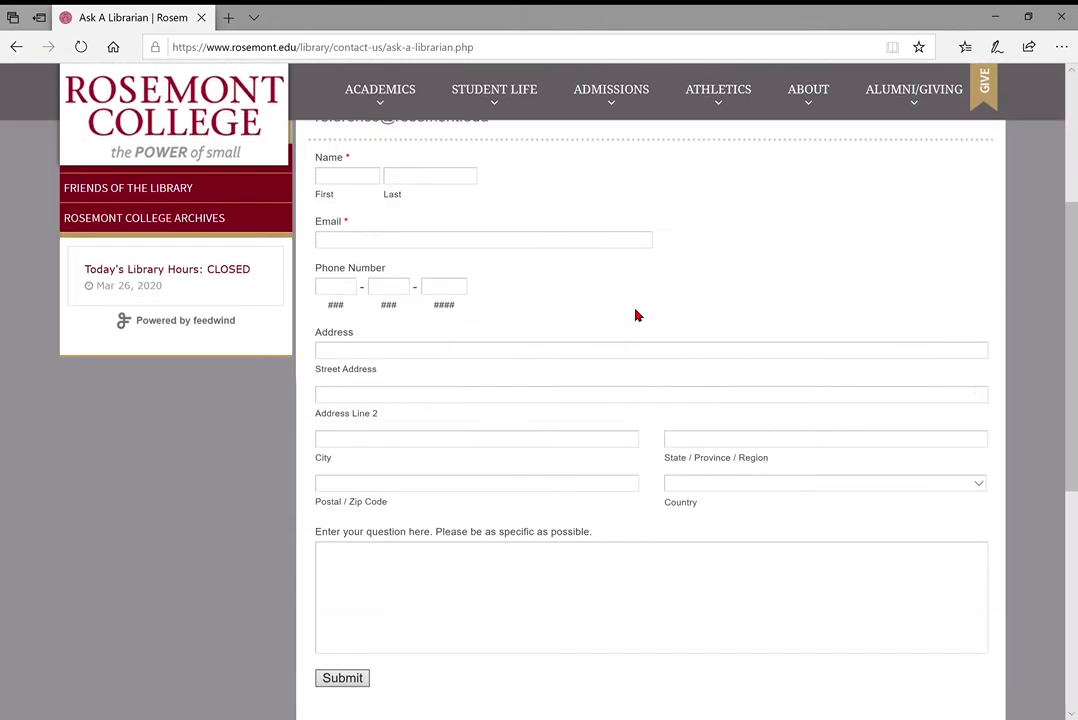
pyautogui.scroll(1, 635, 316)
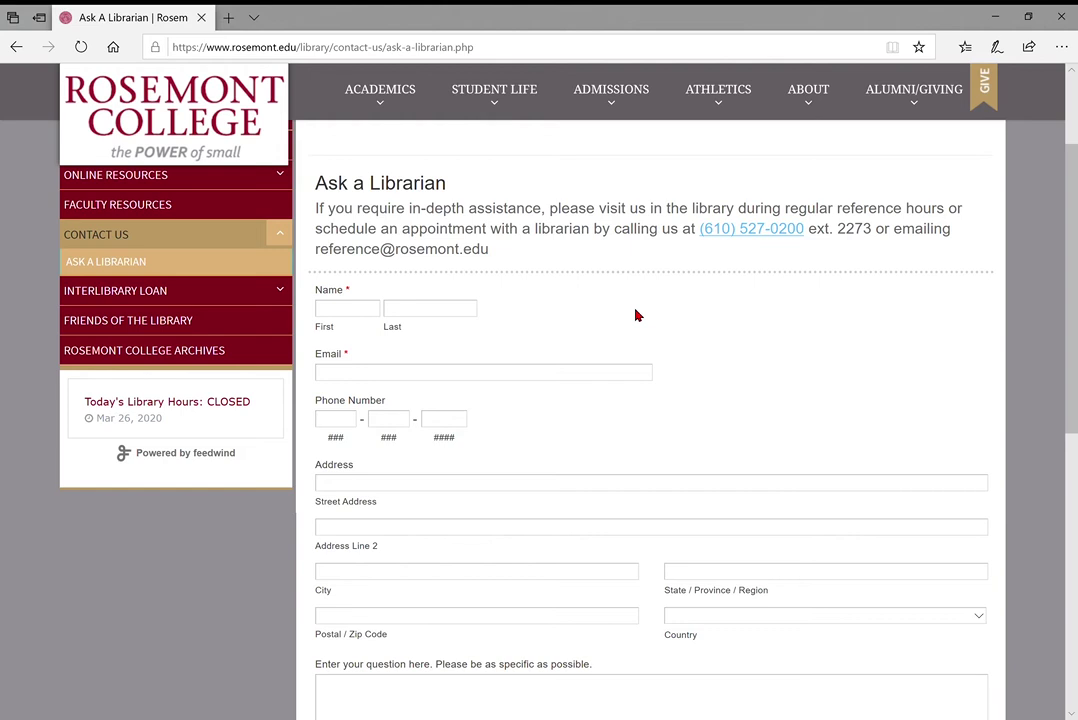
pyautogui.scroll(2, 635, 316)
# Back on the library homepage, review the catalog search panel, briefly highlighting 'eBooks' in its description
pyautogui.click(16, 47)
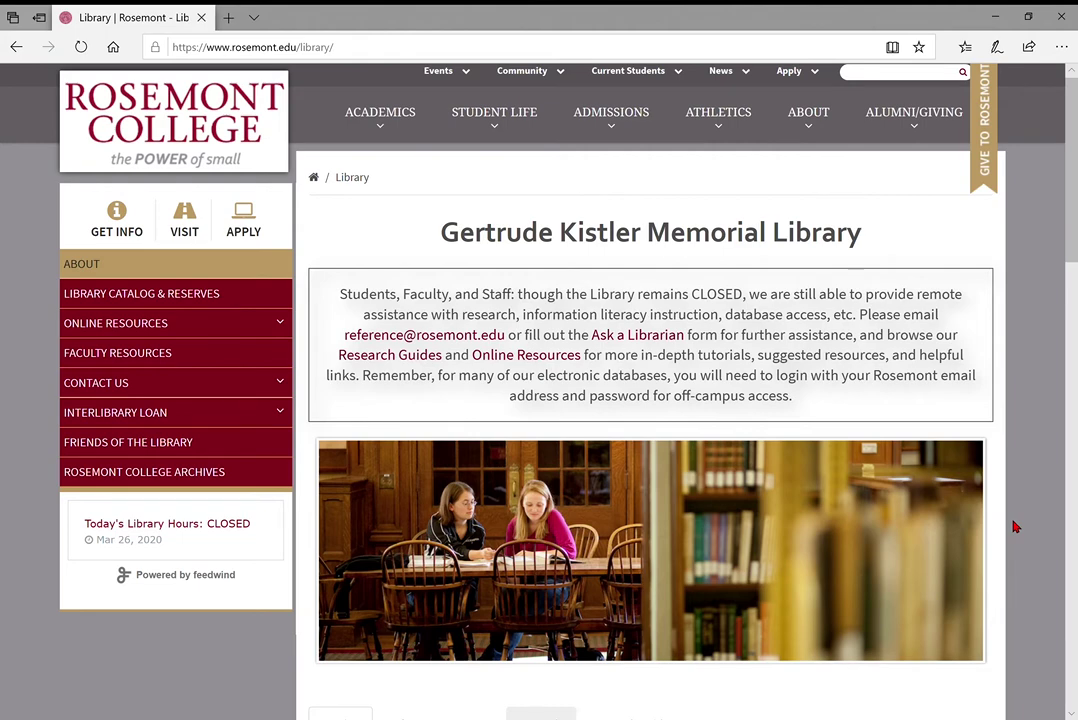
pyautogui.scroll(-3, 1014, 527)
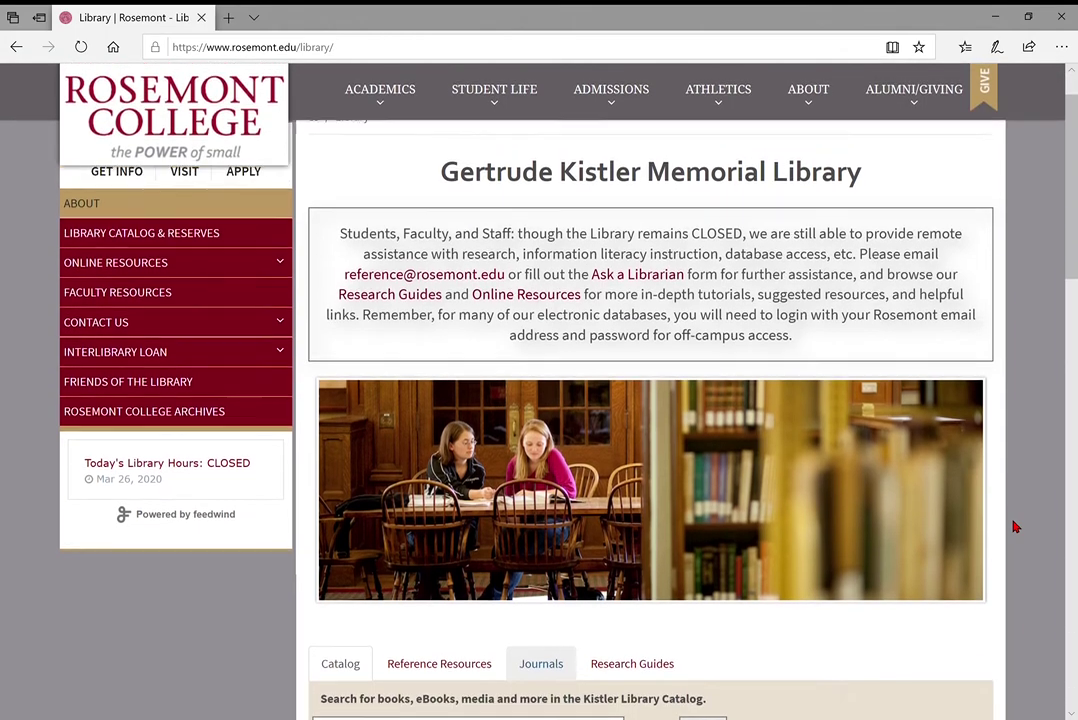
pyautogui.scroll(-3, 1014, 527)
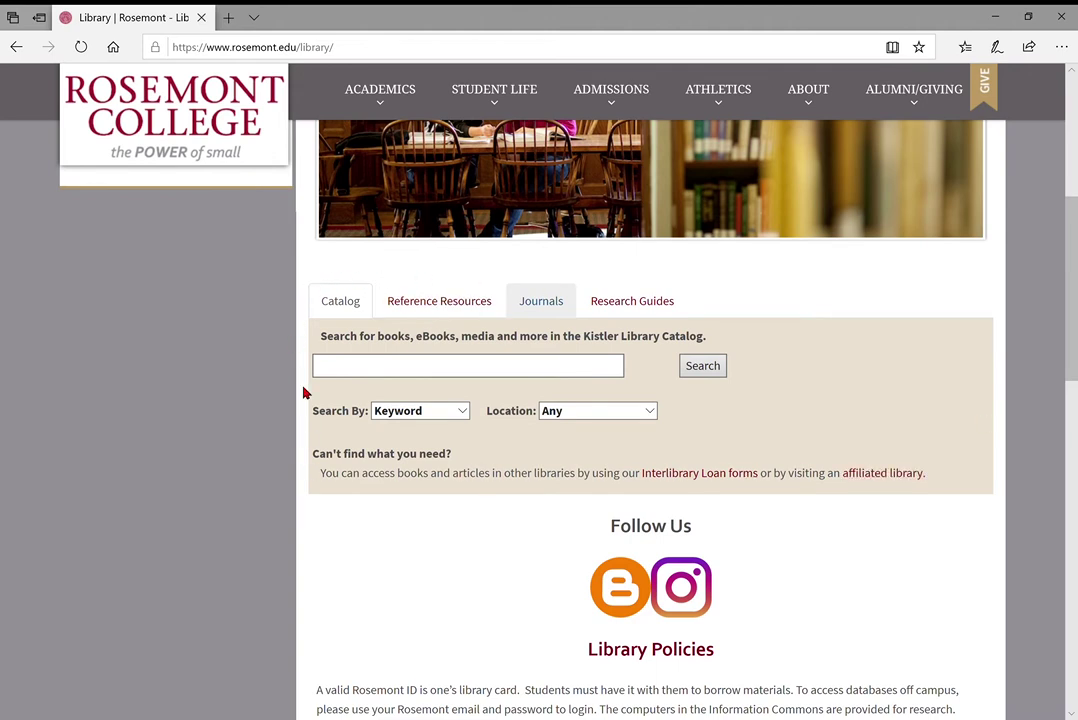
pyautogui.click(428, 373)
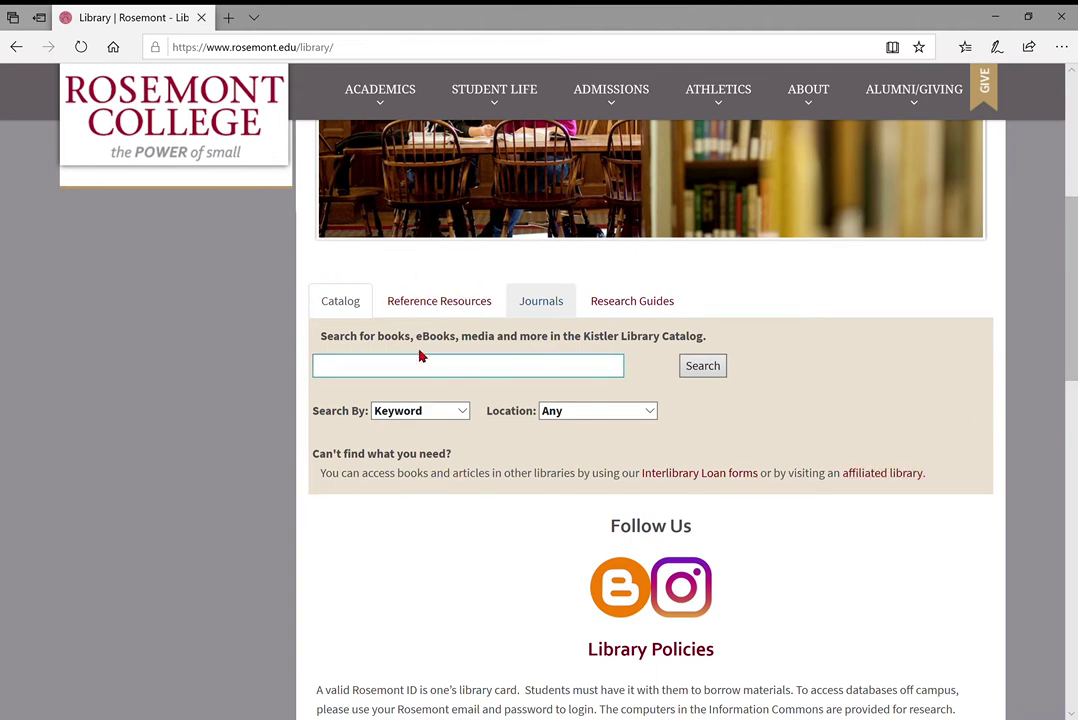
pyautogui.scroll(4, 463, 344)
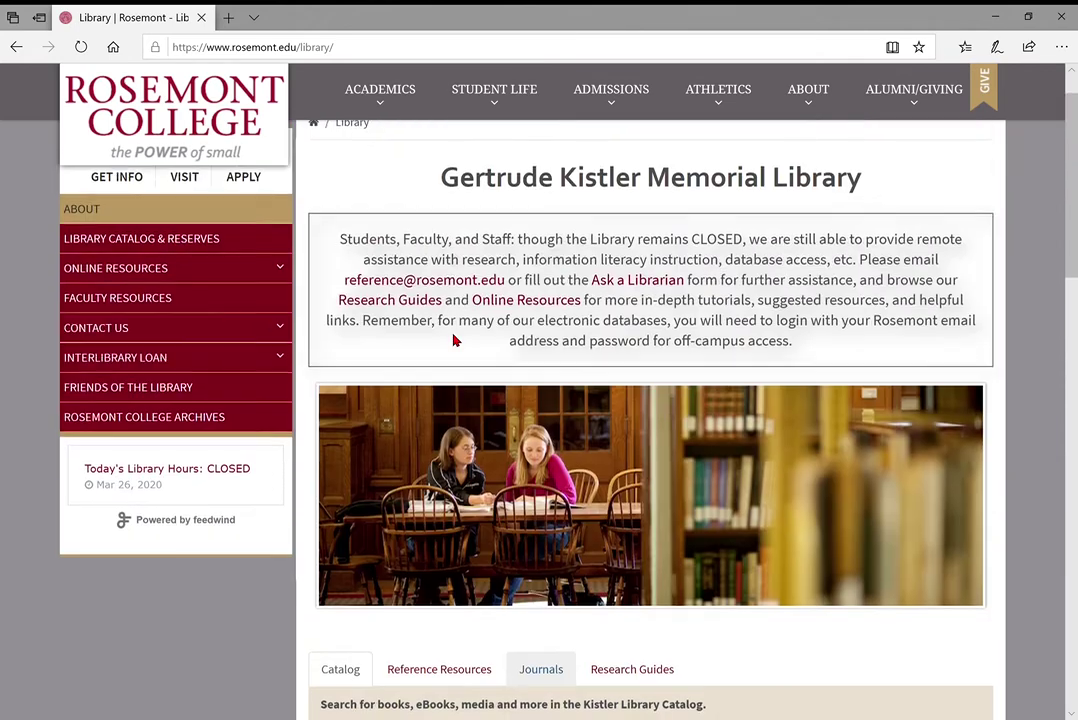
pyautogui.scroll(-3, 455, 339)
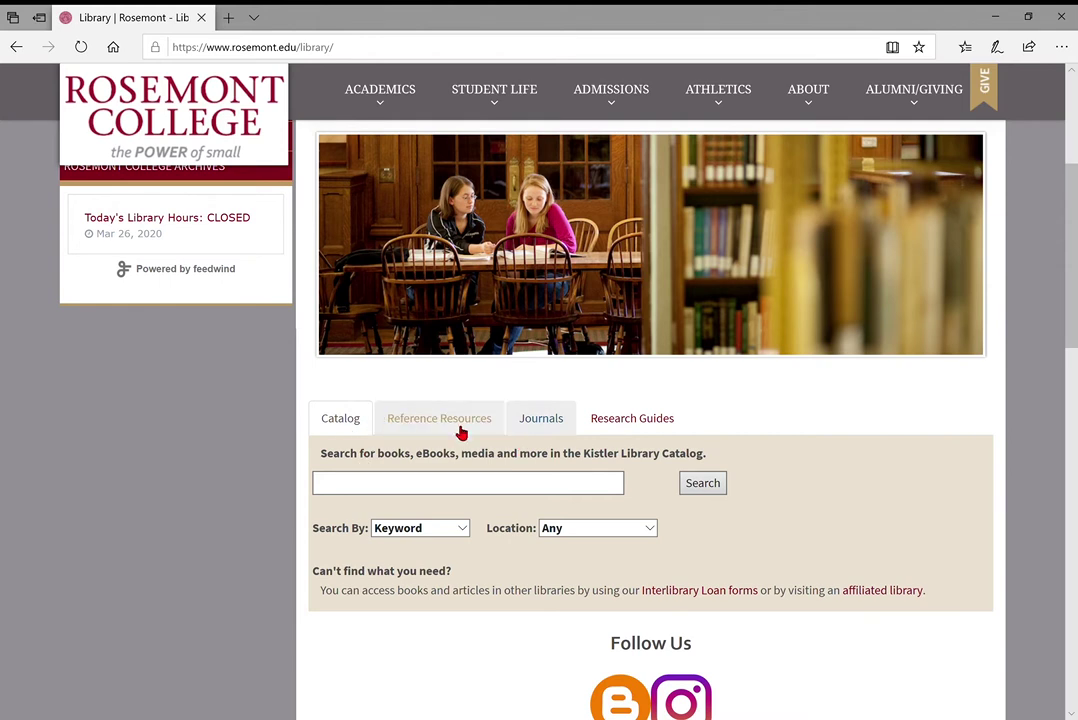
pyautogui.click(541, 418)
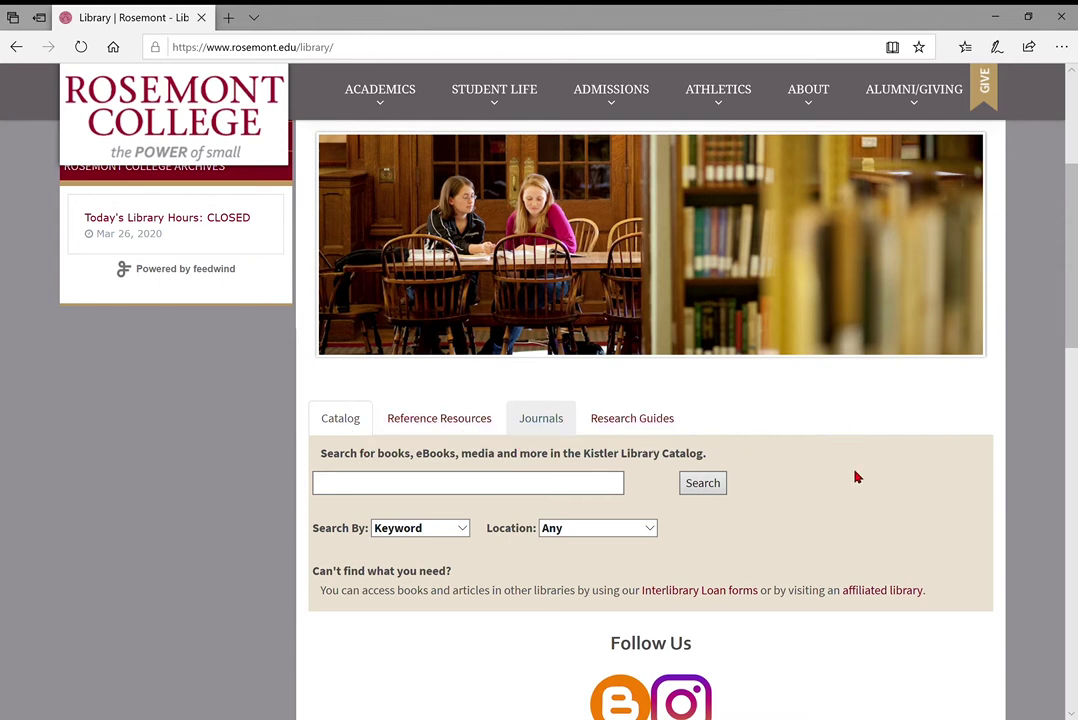
pyautogui.scroll(-1, 845, 495)
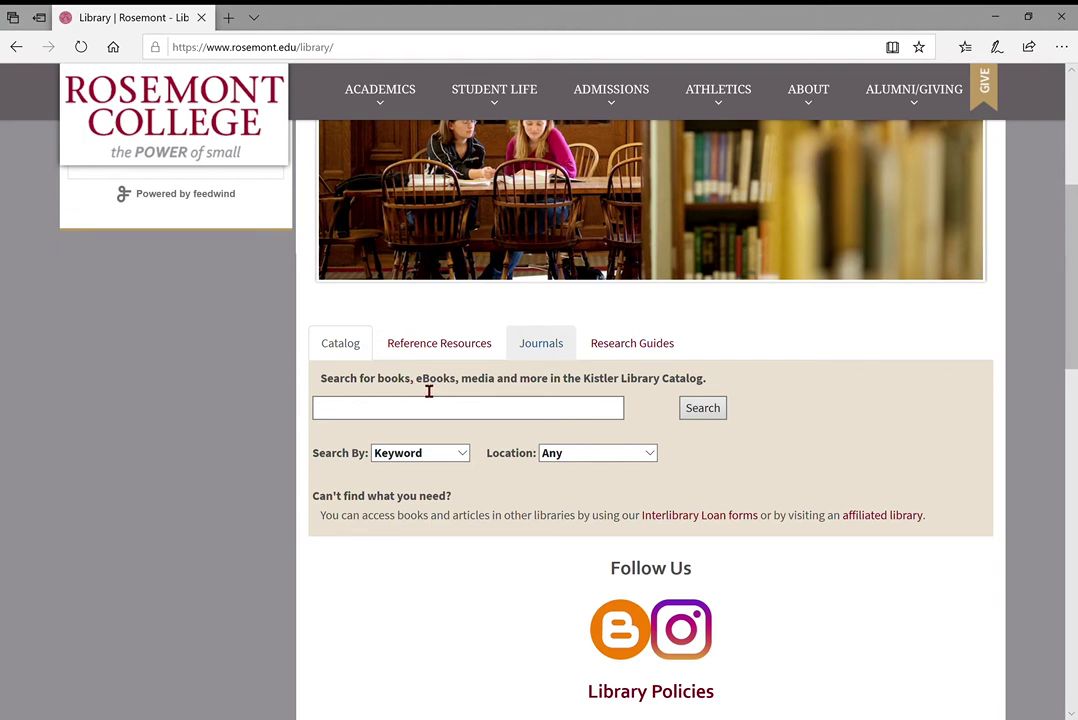
pyautogui.moveTo(417, 379); pyautogui.dragTo(450, 380)
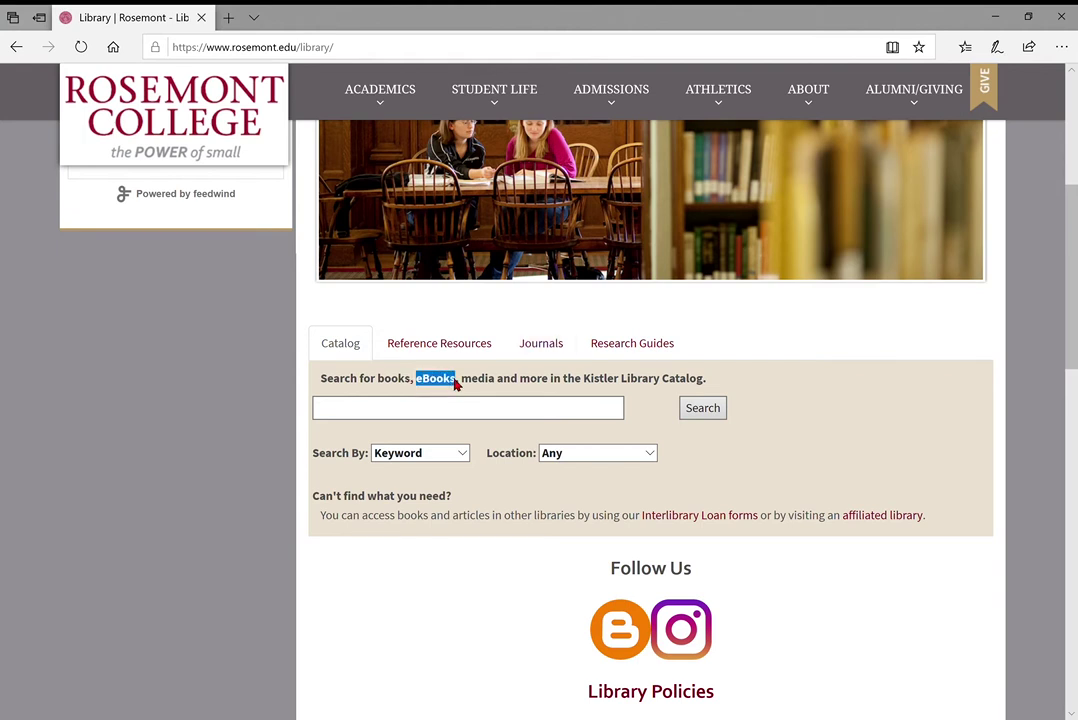
pyautogui.click(460, 385)
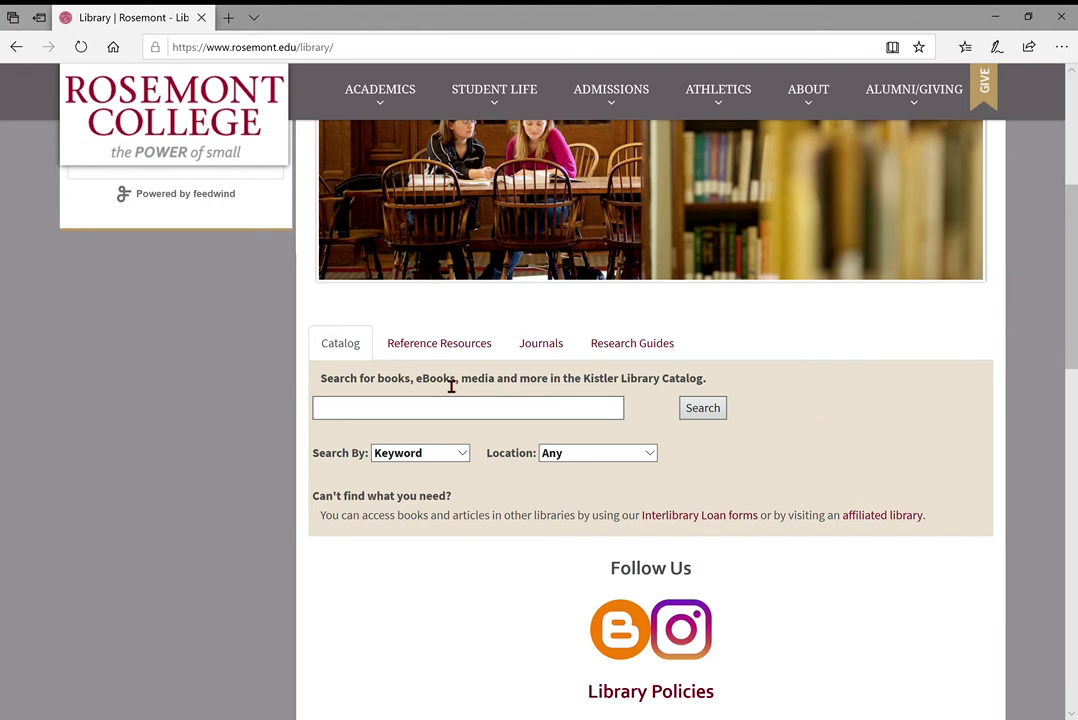
# Search the catalog for 'education', opening 2975 matching titles in a new tab
pyautogui.click(366, 412)
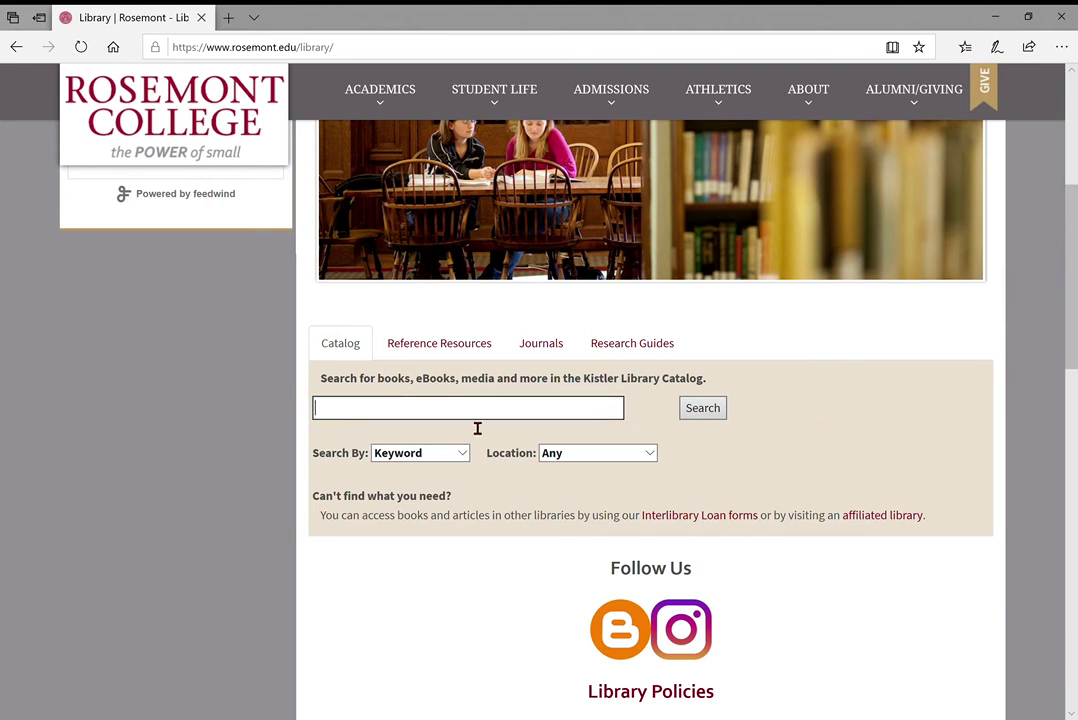
pyautogui.write('education')
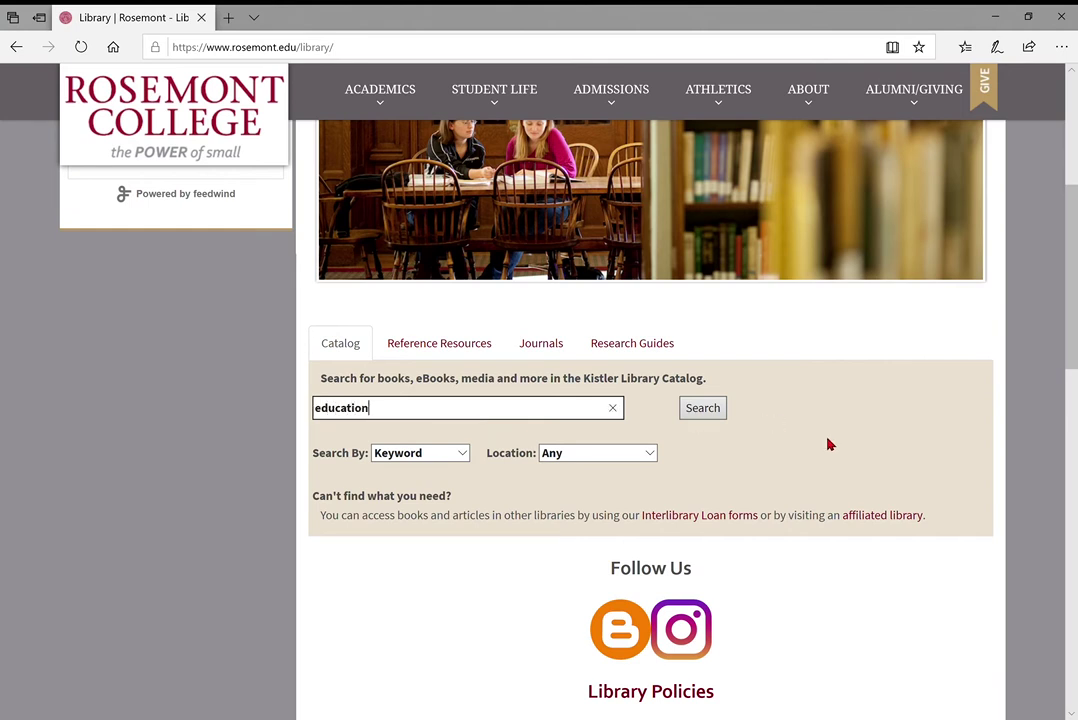
pyautogui.click(706, 414)
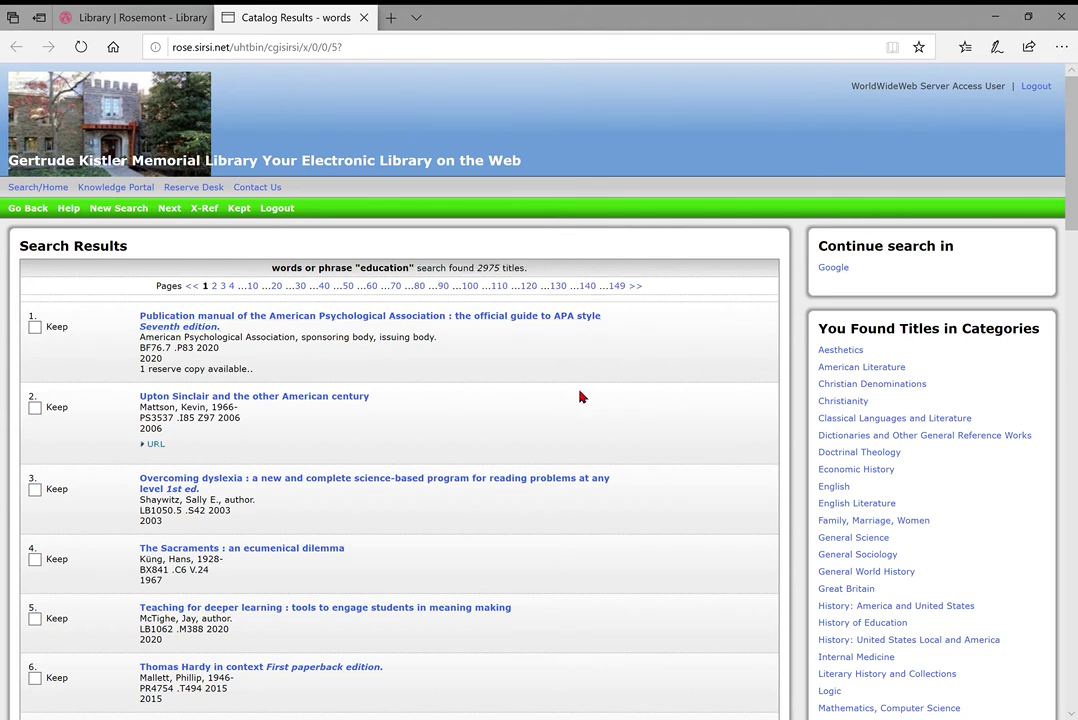
pyautogui.scroll(-1, 472, 410)
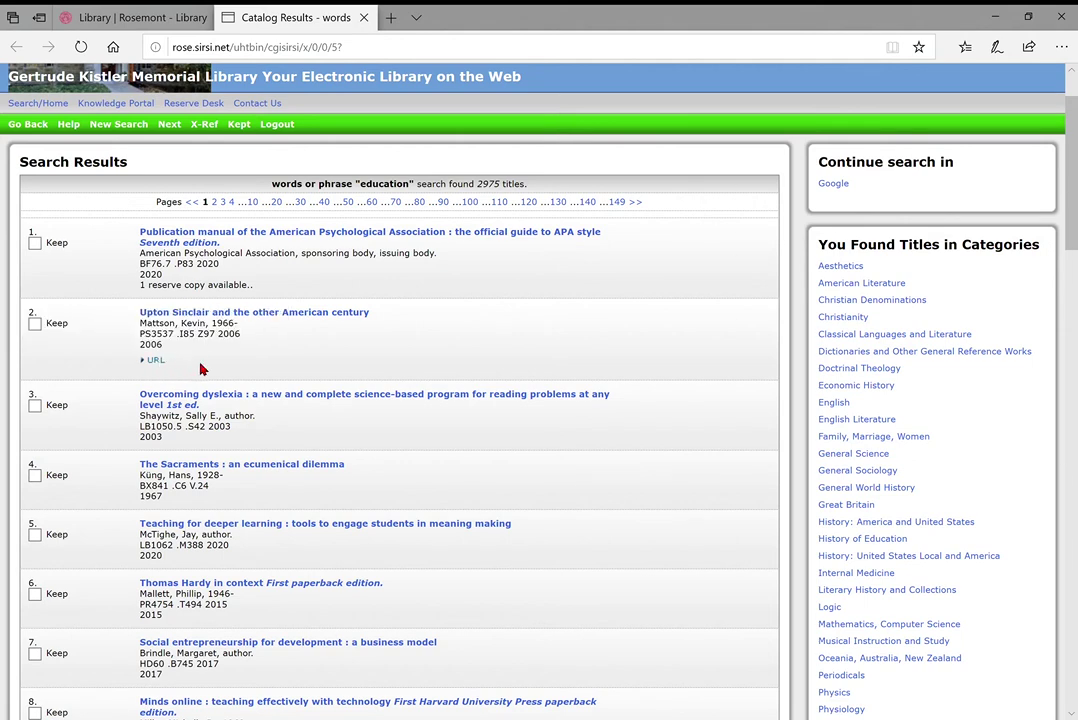
pyautogui.scroll(-3, 284, 366)
pyautogui.scroll(-1, 284, 366)
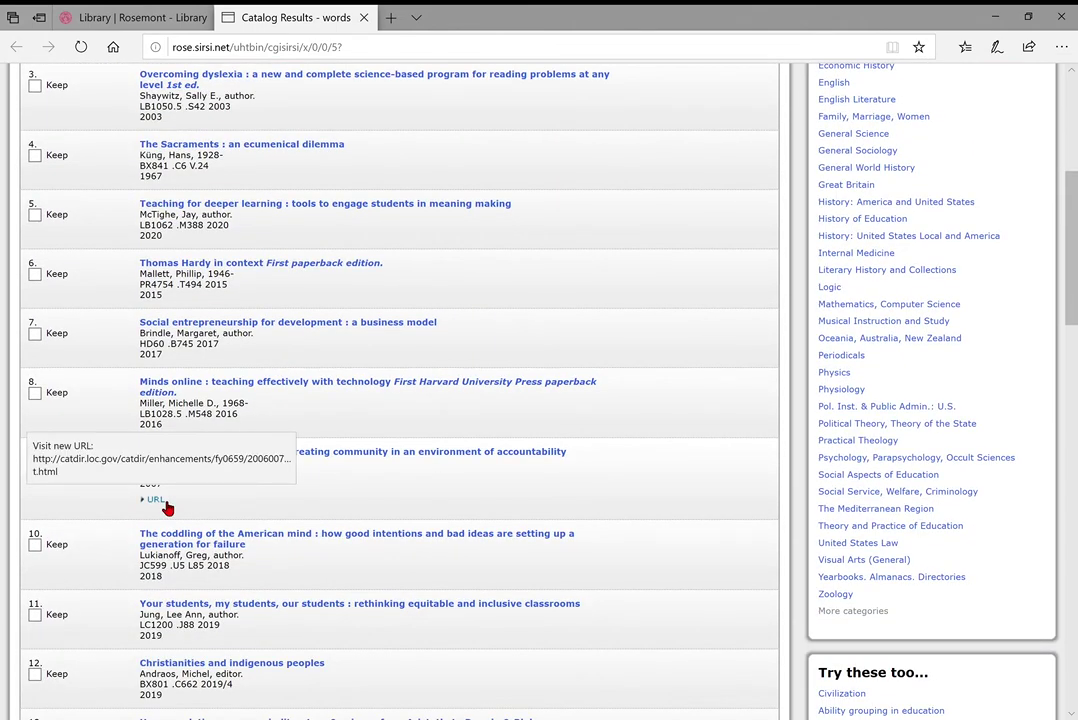
pyautogui.scroll(-3, 272, 512)
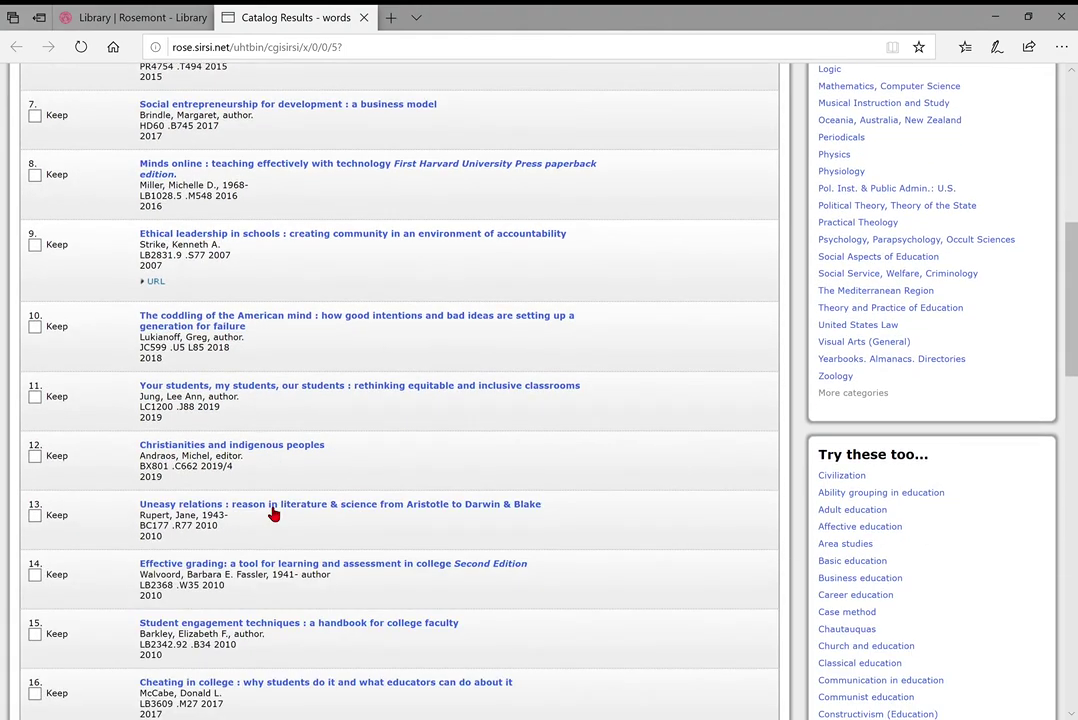
pyautogui.scroll(-5, 272, 513)
pyautogui.scroll(15, 268, 514)
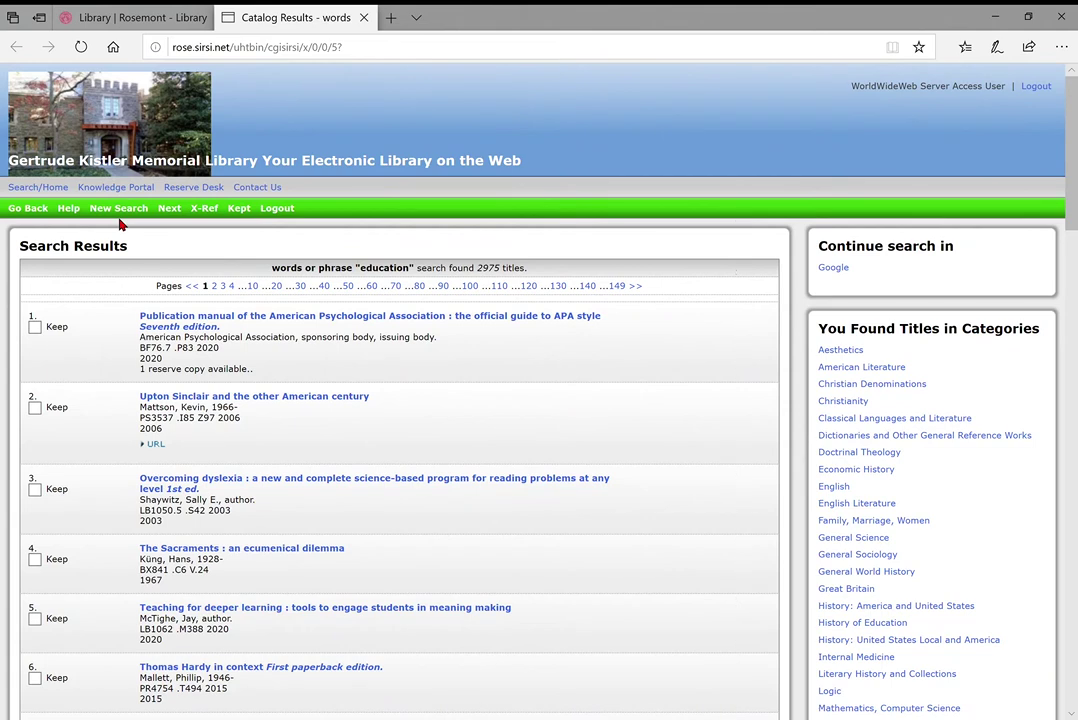
# Start a new catalog search and switch to the Power Search form
pyautogui.click(107, 213)
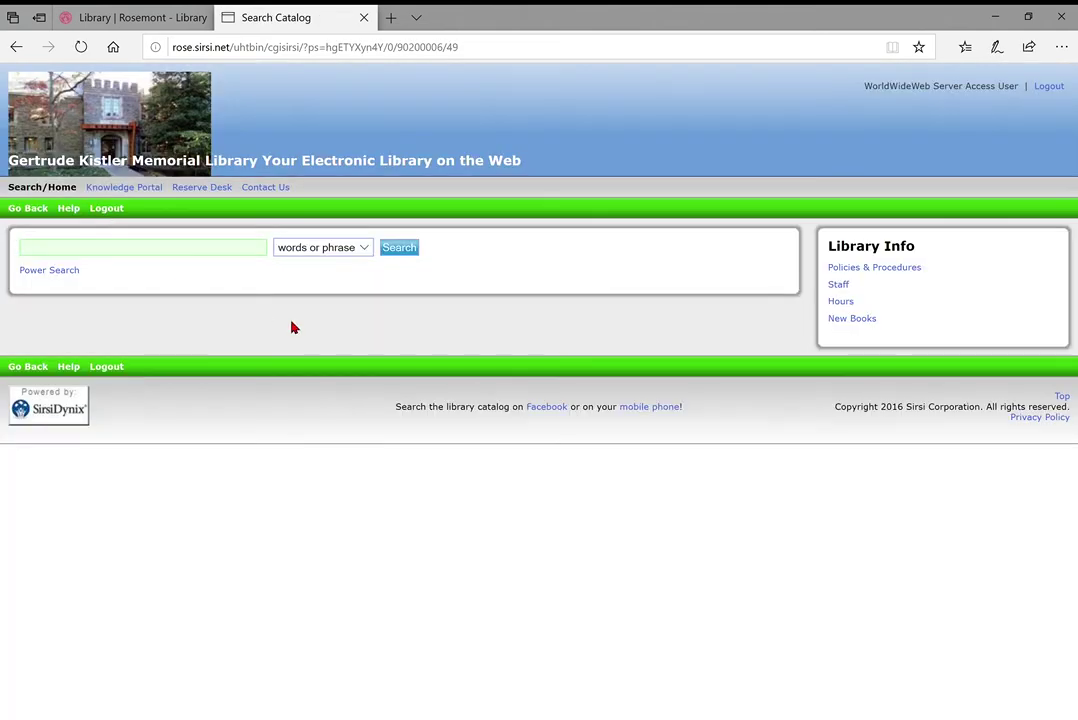
pyautogui.click(58, 274)
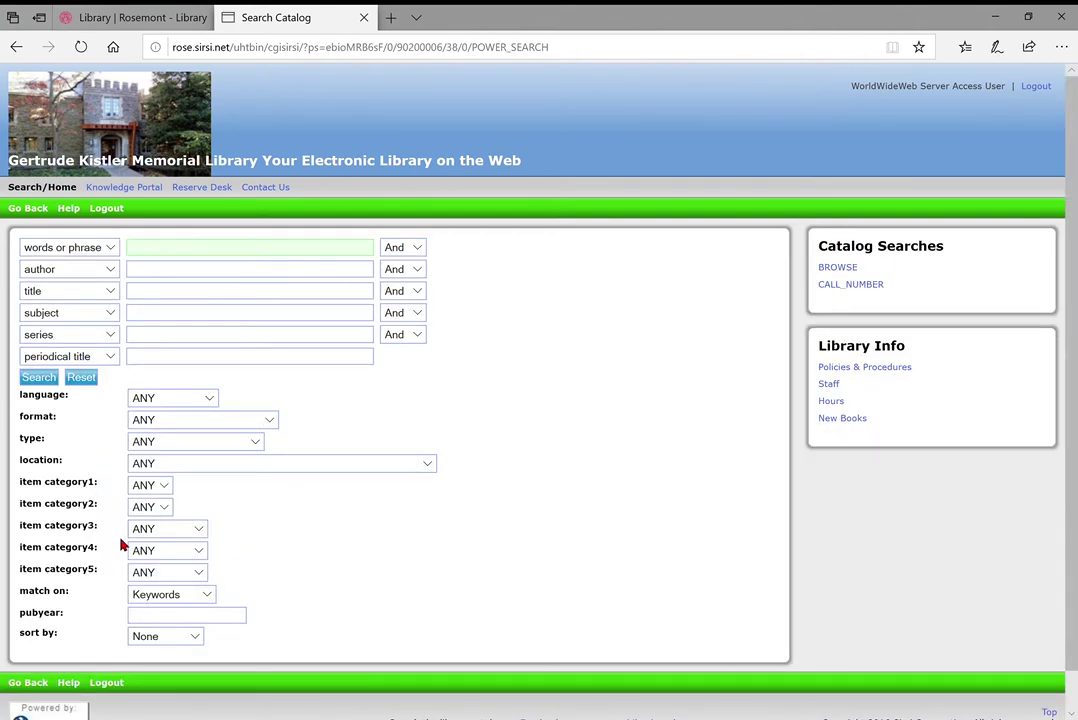
pyautogui.click(268, 425)
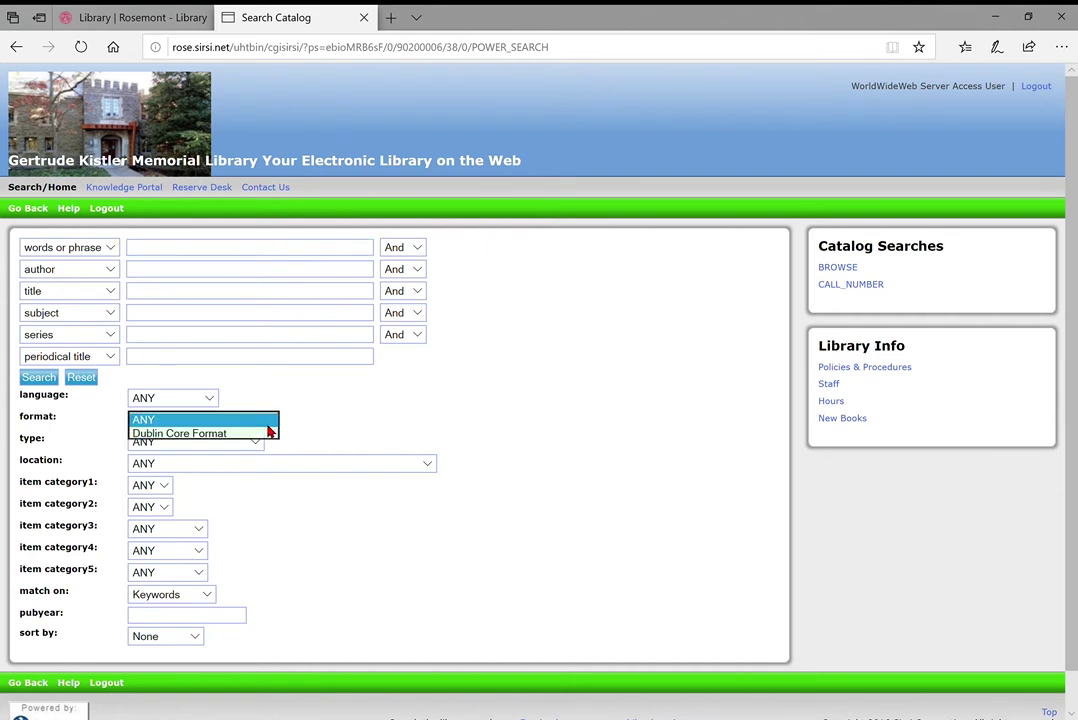
pyautogui.click(315, 419)
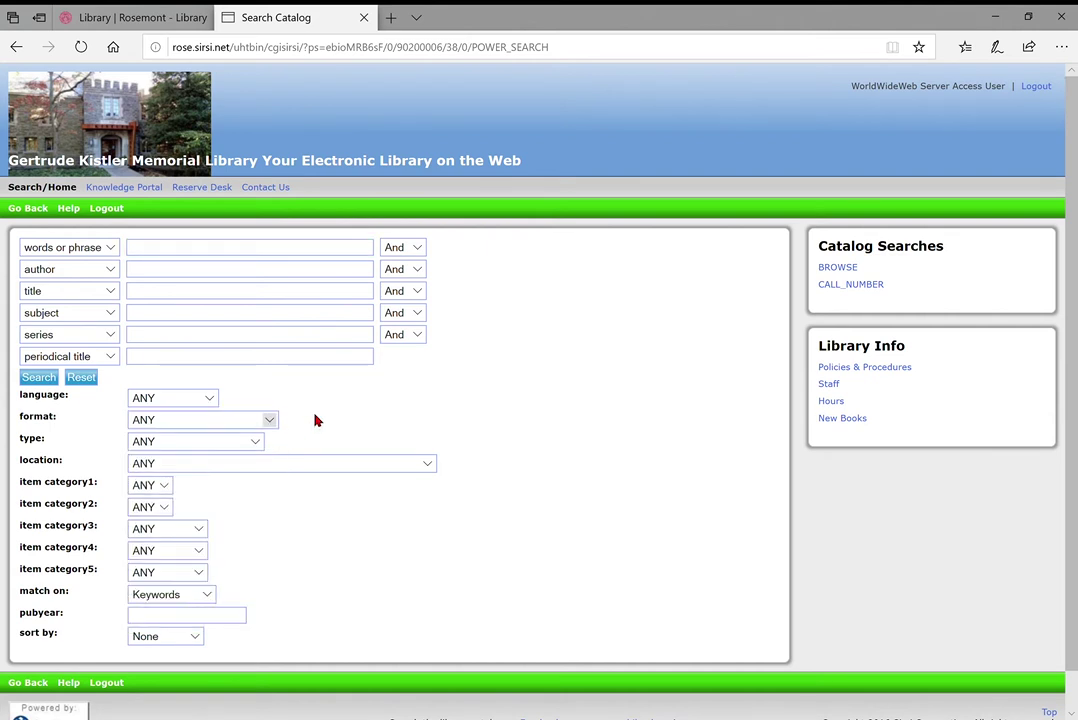
pyautogui.click(267, 421)
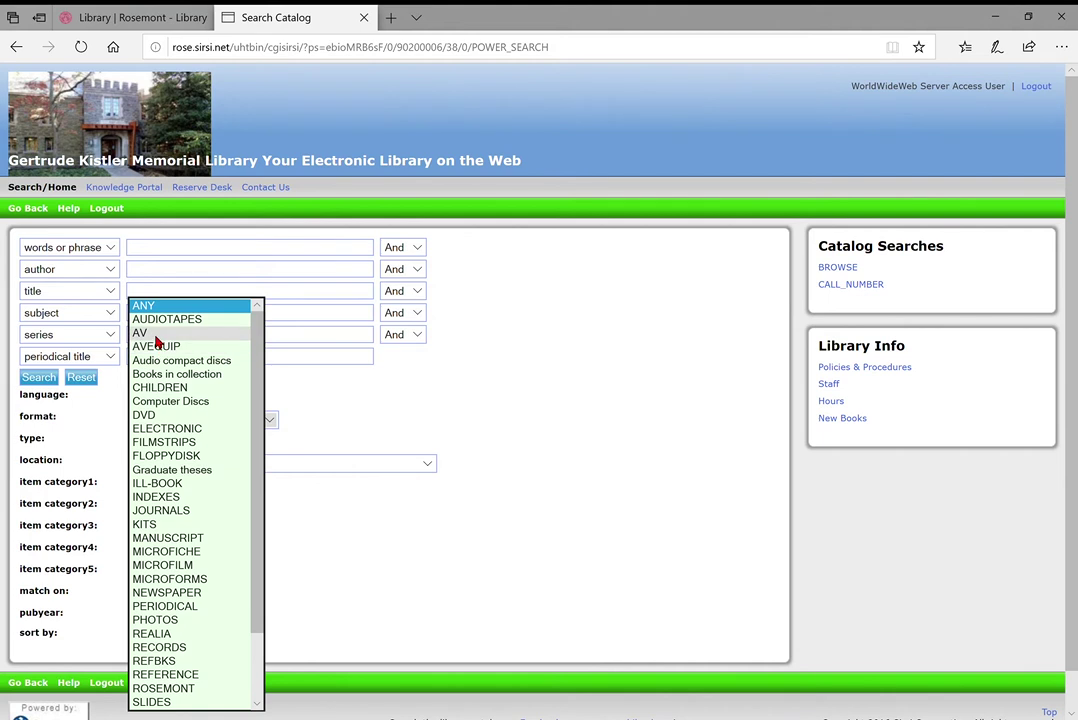
pyautogui.scroll(-2, 164, 679)
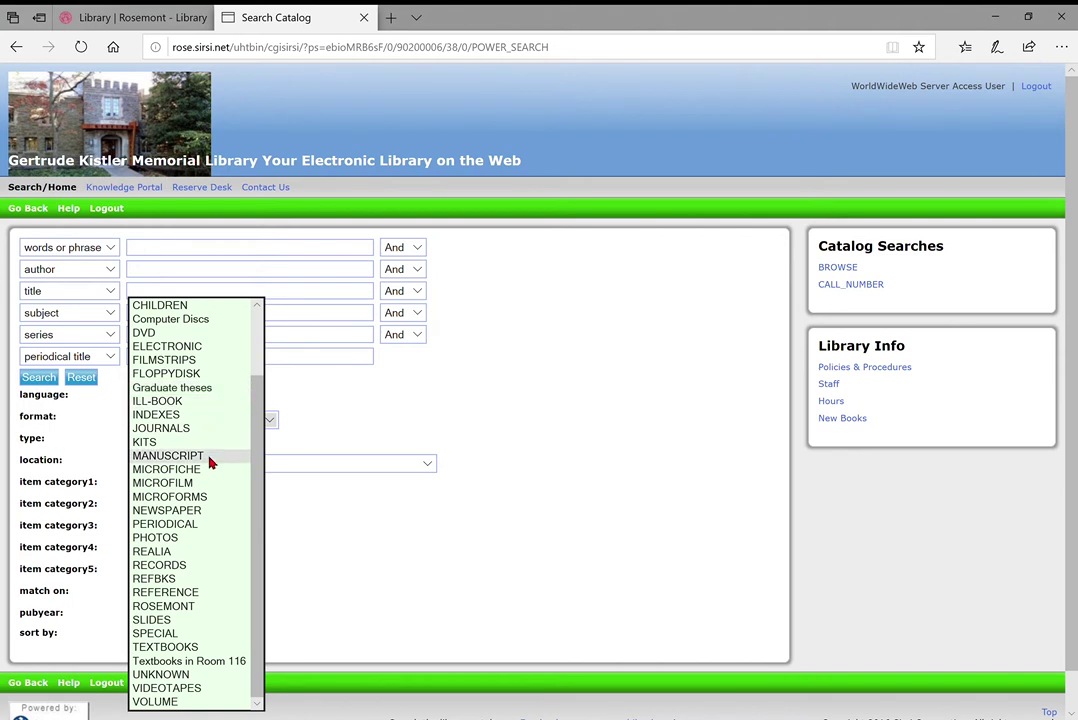
pyautogui.click(369, 428)
pyautogui.click(430, 463)
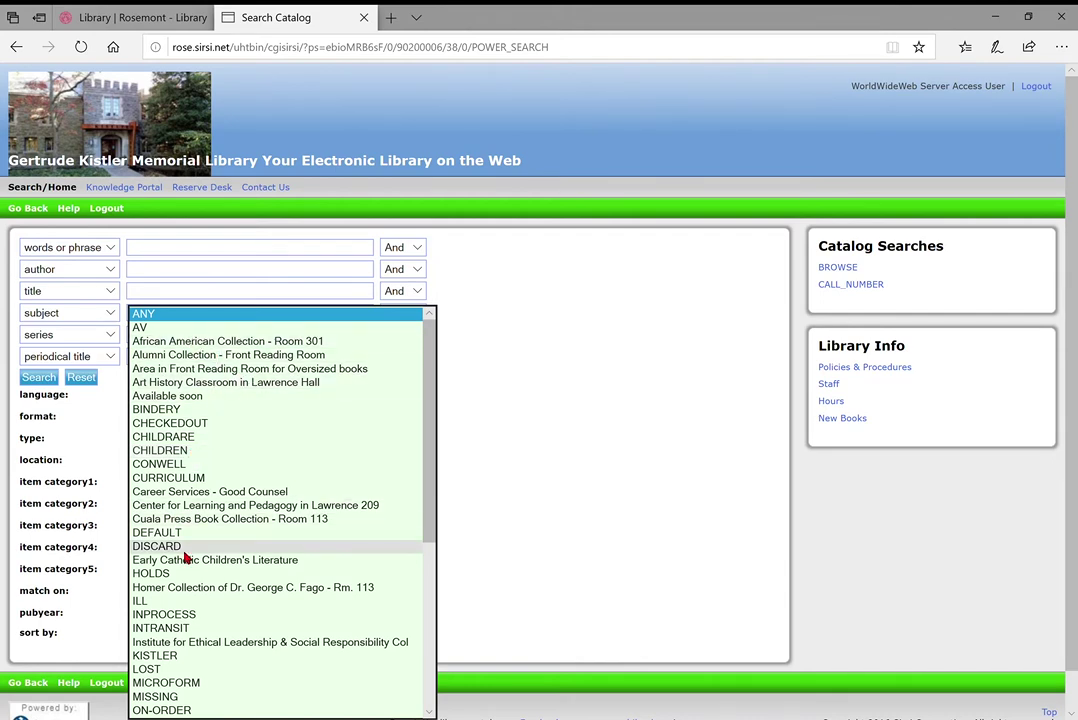
pyautogui.scroll(-4, 160, 558)
pyautogui.scroll(-3, 298, 551)
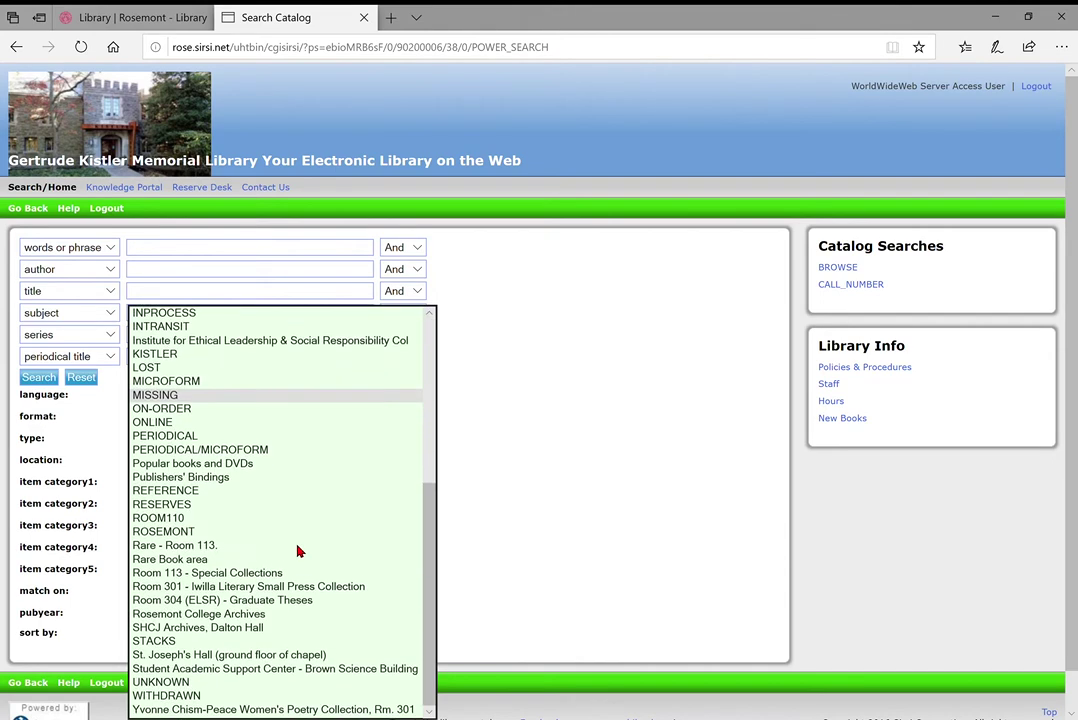
pyautogui.click(624, 402)
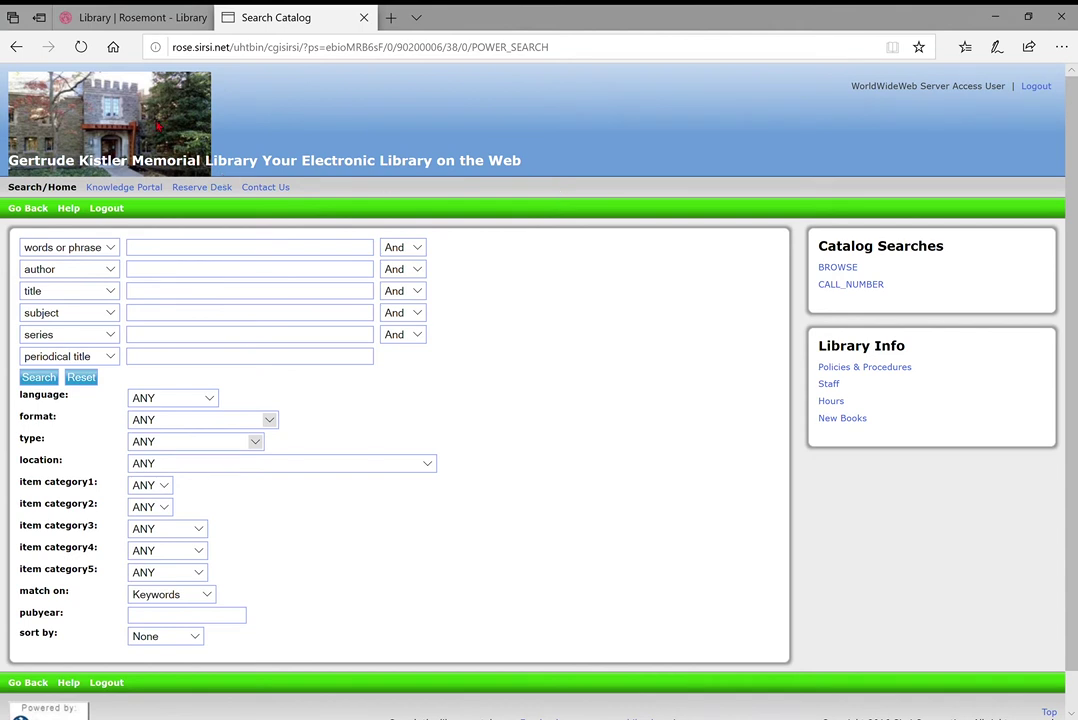
# Go back to the basic catalog search page and close the Search Catalog tab
pyautogui.click(32, 210)
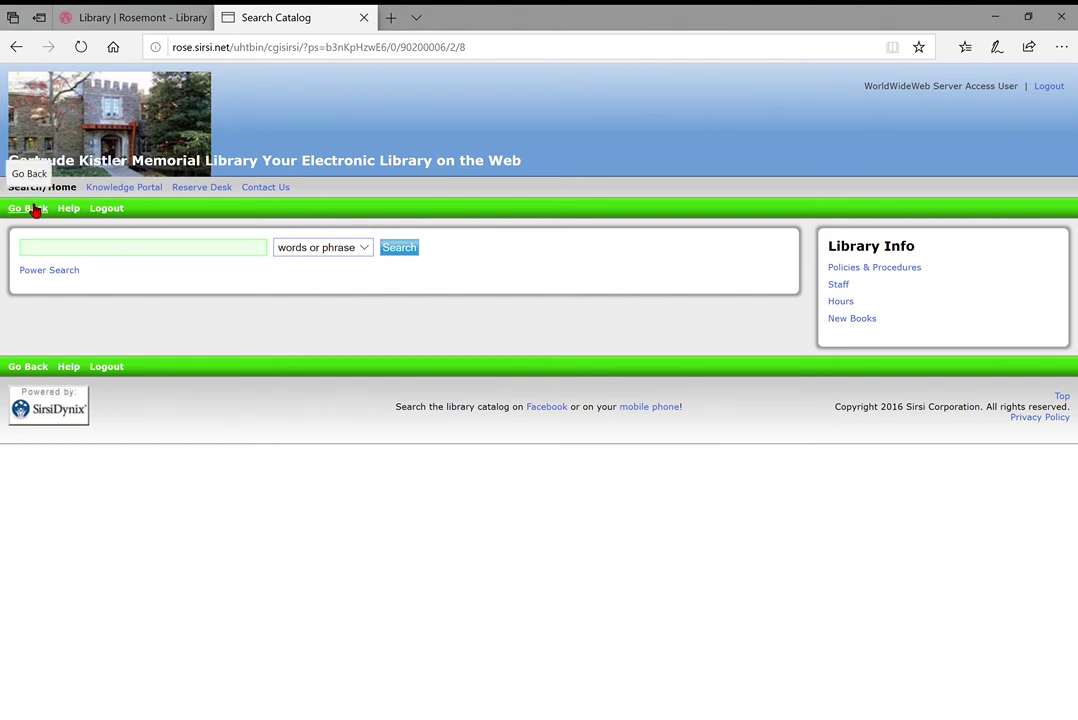
pyautogui.click(363, 18)
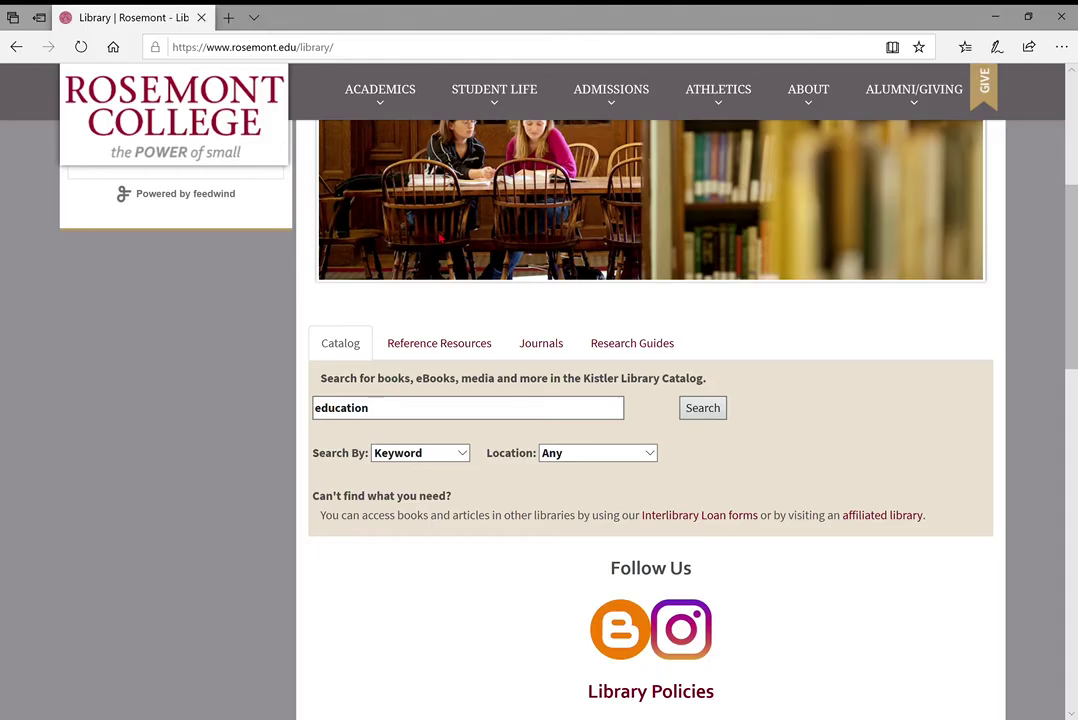
# Show the Reference Resources panel in the homepage search box
pyautogui.click(435, 344)
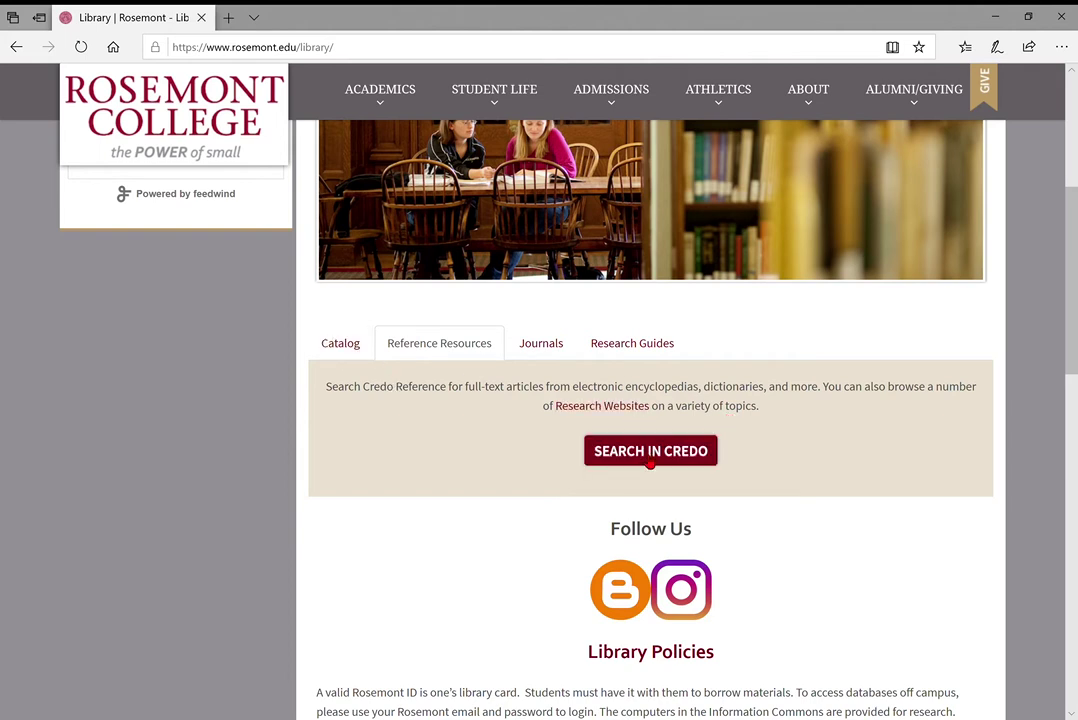
# Launch SEARCH IN CREDO, reaching the Rosemont off-campus login page in a new tab
pyautogui.click(650, 456)
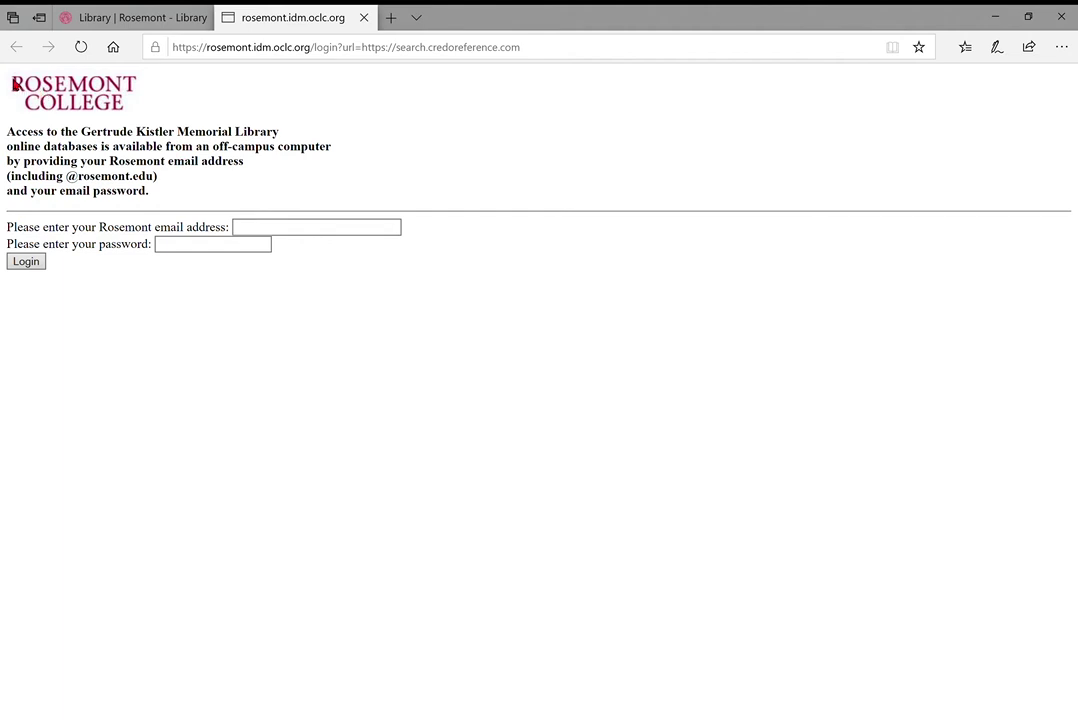
# Log in on the OCLC off-campus page with the Rosemont email address and account password
pyautogui.click(281, 233)
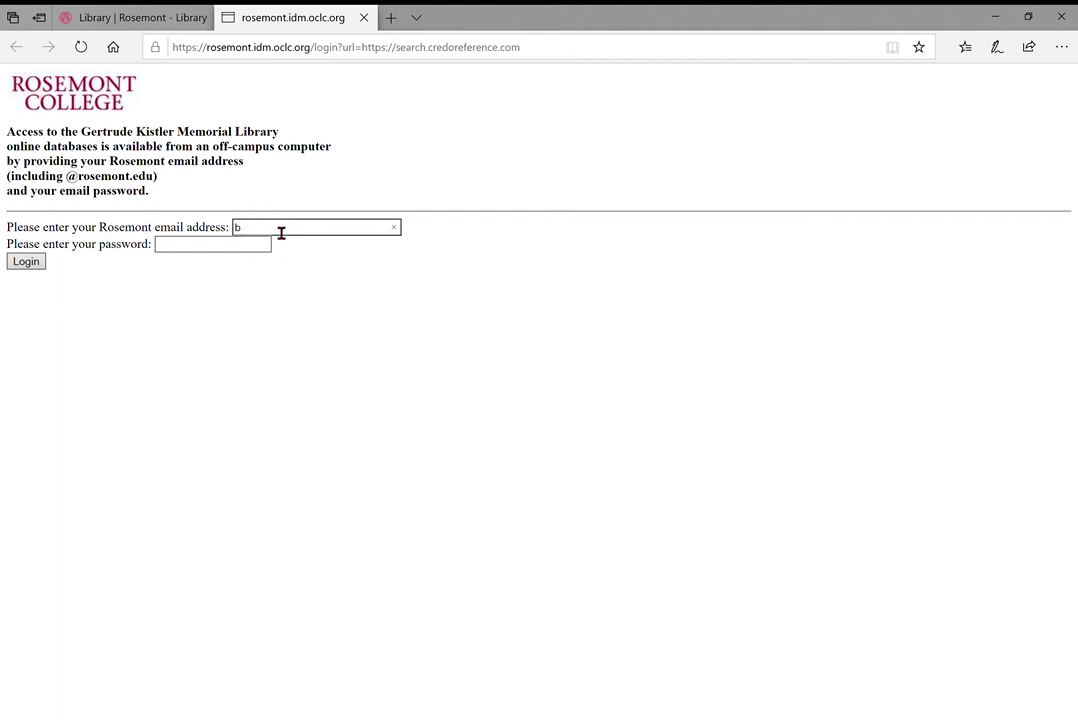
pyautogui.press('Tab')
pyautogui.write('••••••••••')
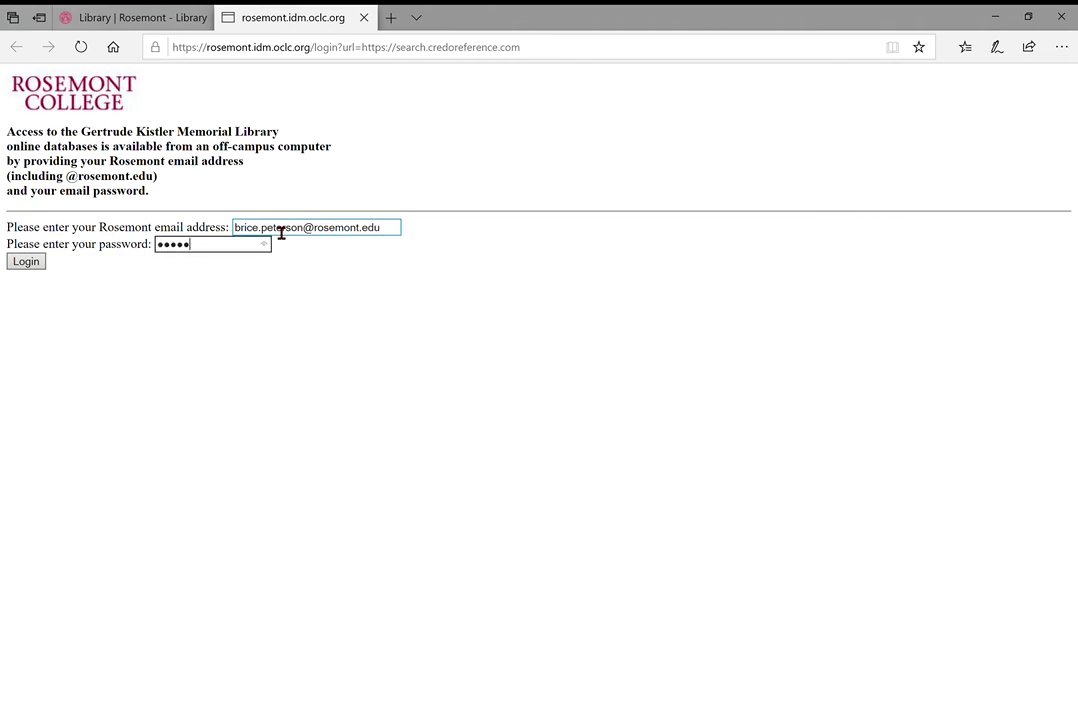
pyautogui.write('•')
pyautogui.click(34, 267)
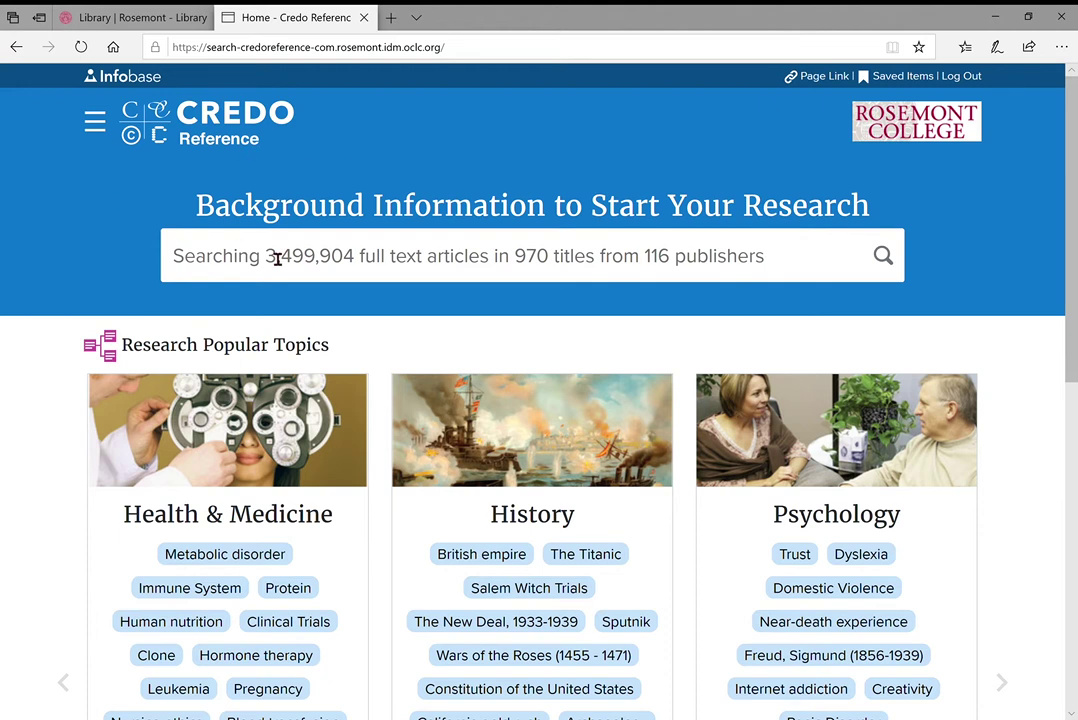
# Advance the Popular Topics carousel through Media & Communications, Biography, Art & Art History and Environmental Studies
pyautogui.click(346, 279)
pyautogui.scroll(-3, 393, 354)
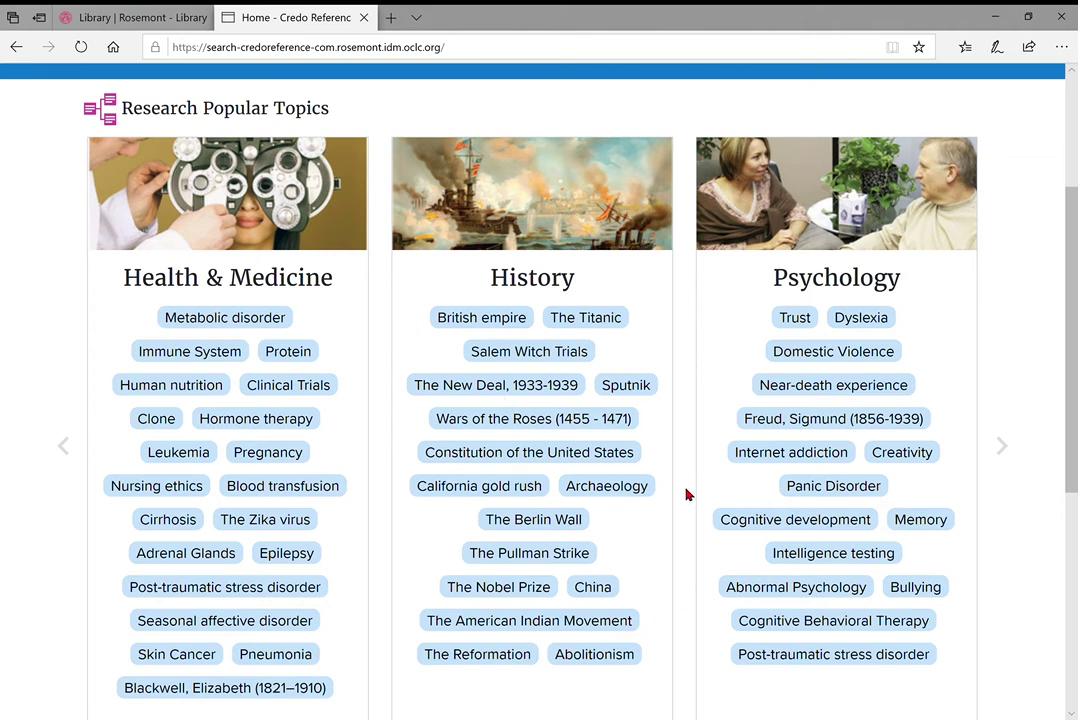
pyautogui.scroll(-3, 686, 494)
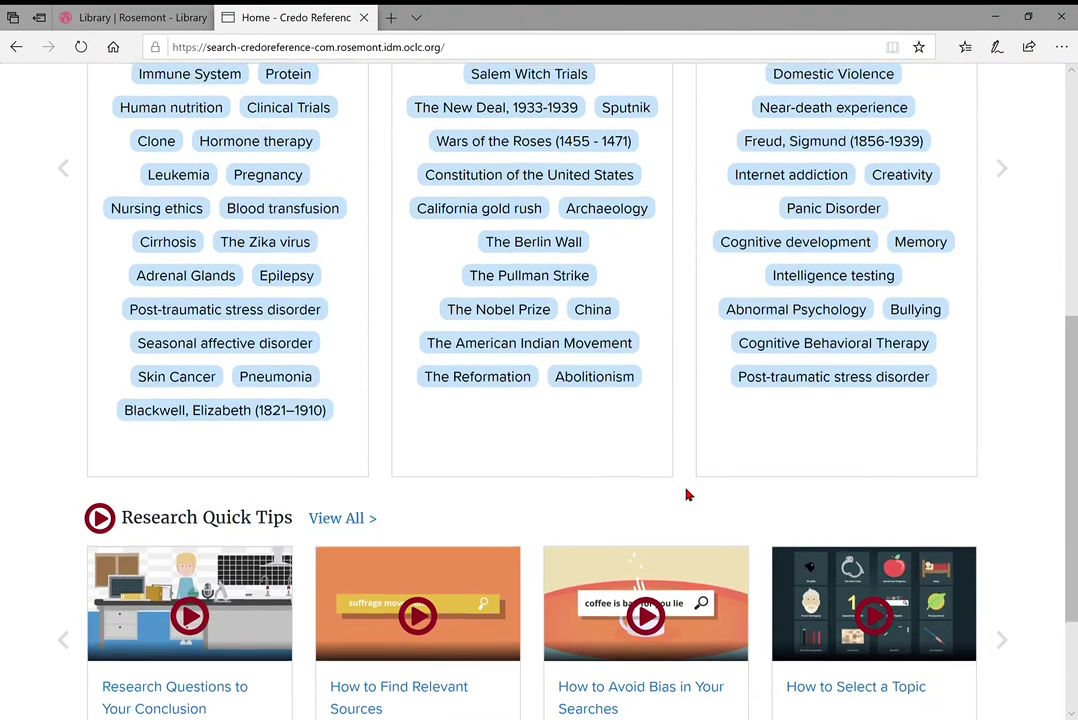
pyautogui.scroll(1, 686, 494)
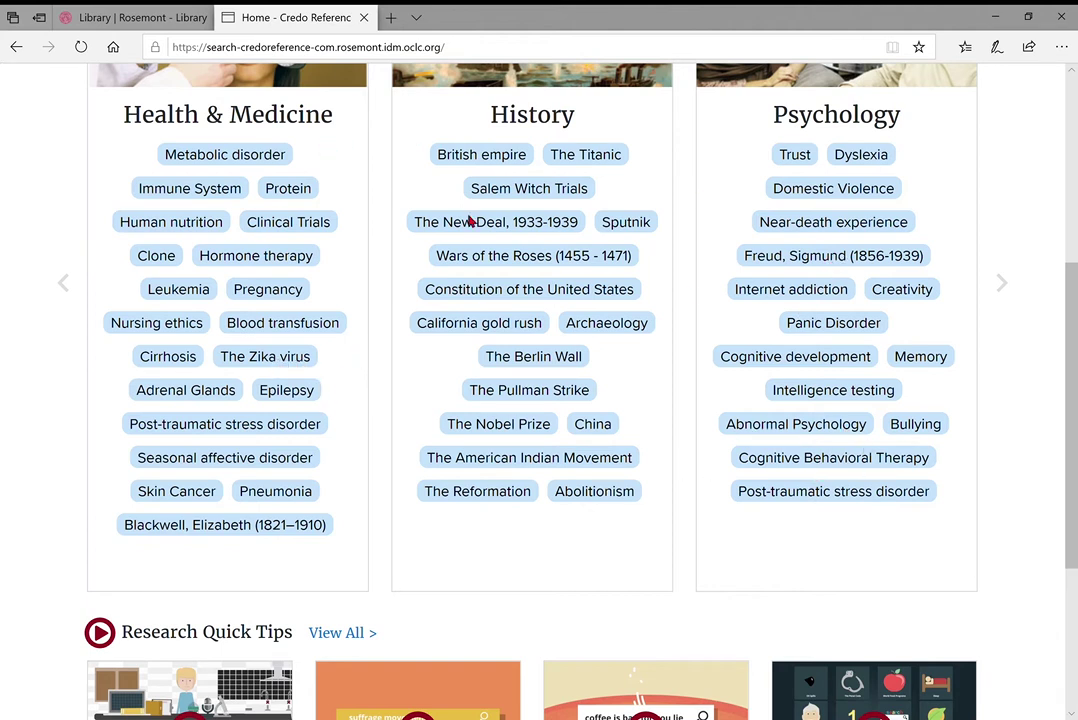
pyautogui.click(1002, 285)
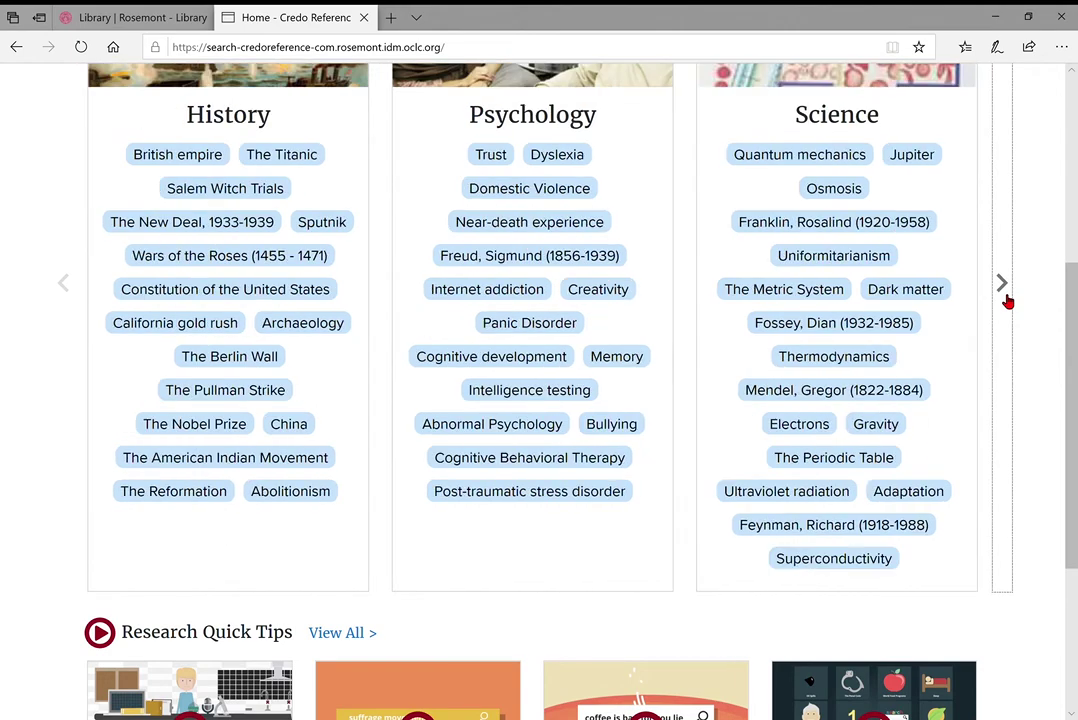
pyautogui.scroll(2, 703, 313)
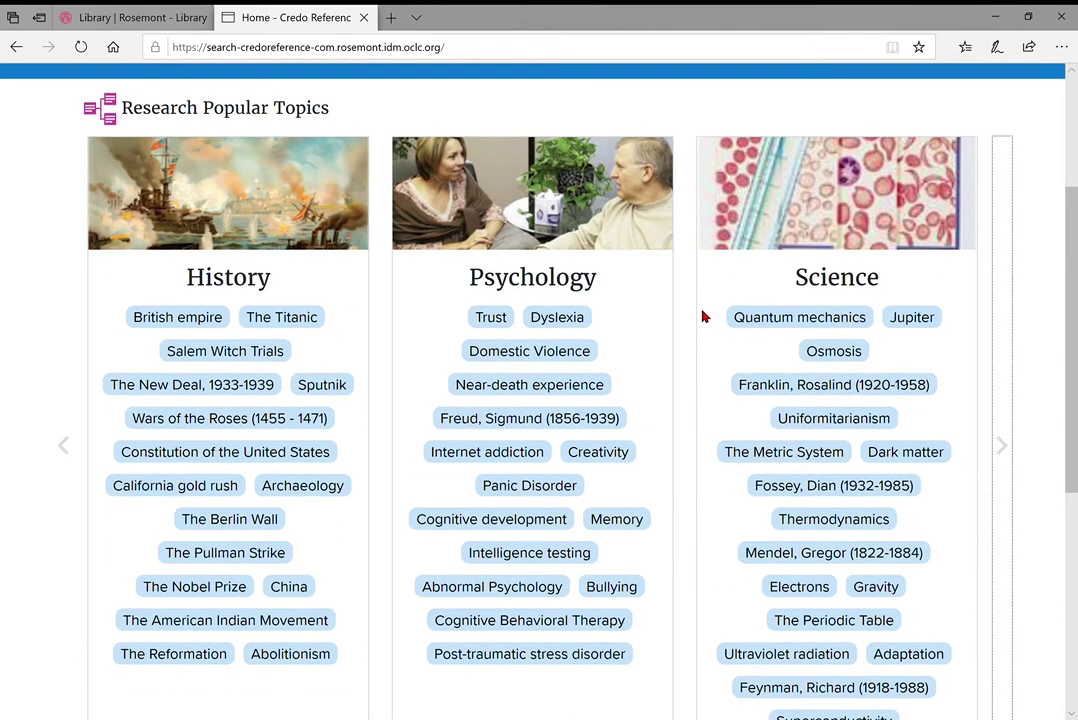
pyautogui.click(1004, 446)
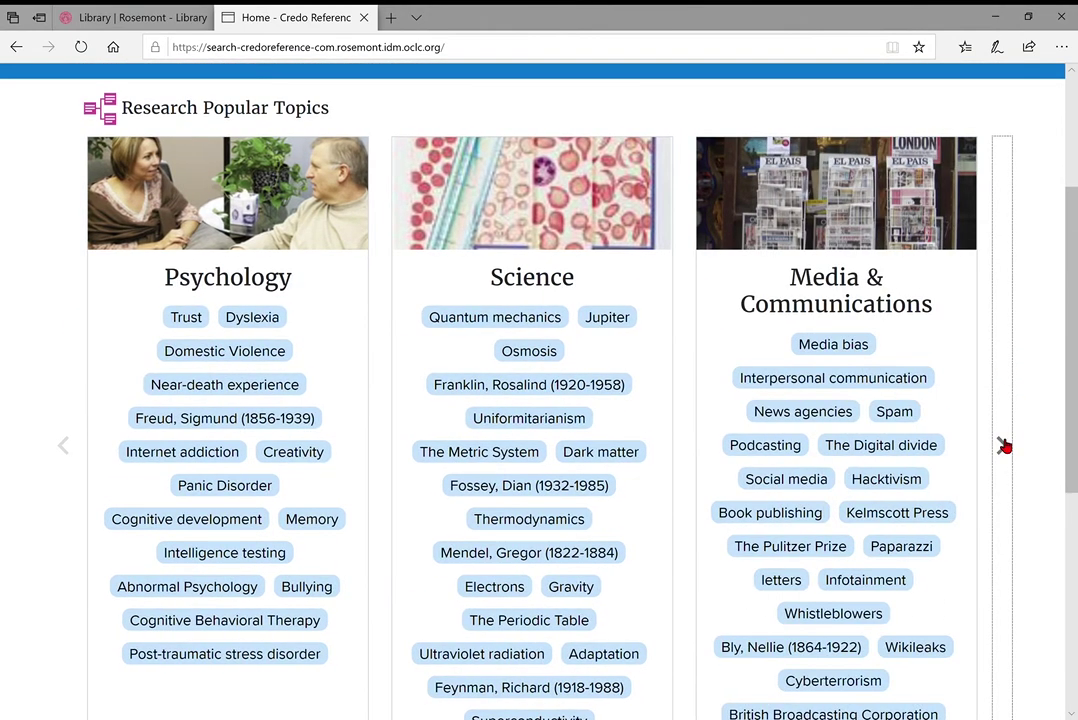
pyautogui.click(1004, 446)
pyautogui.click(1004, 446)
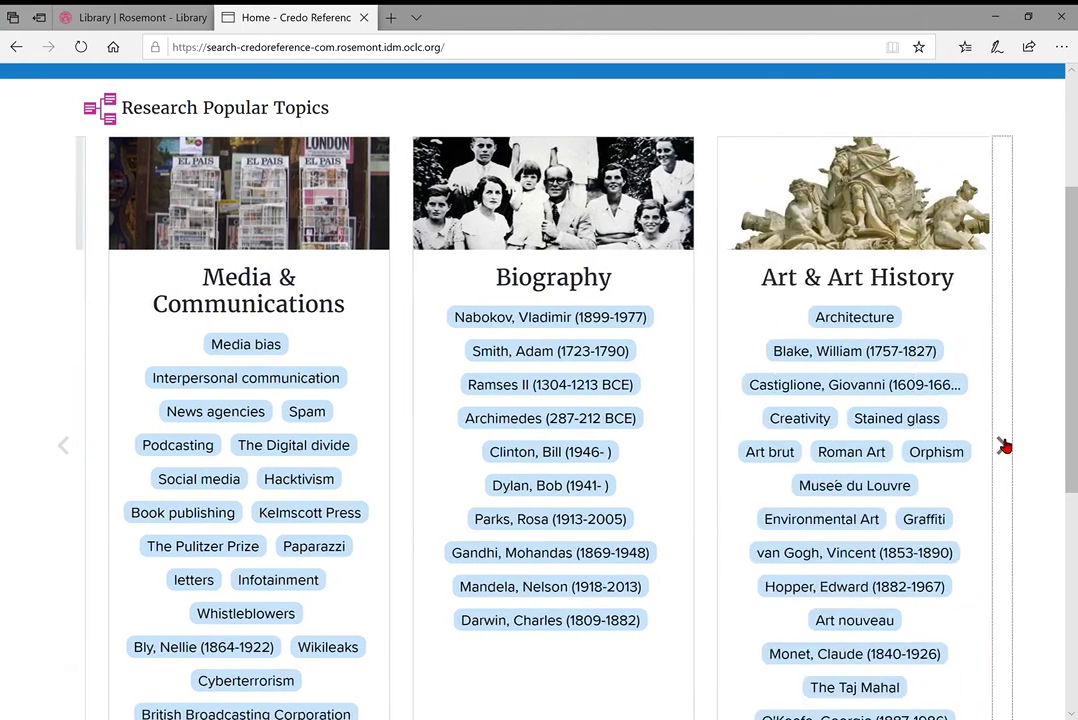
pyautogui.click(1004, 446)
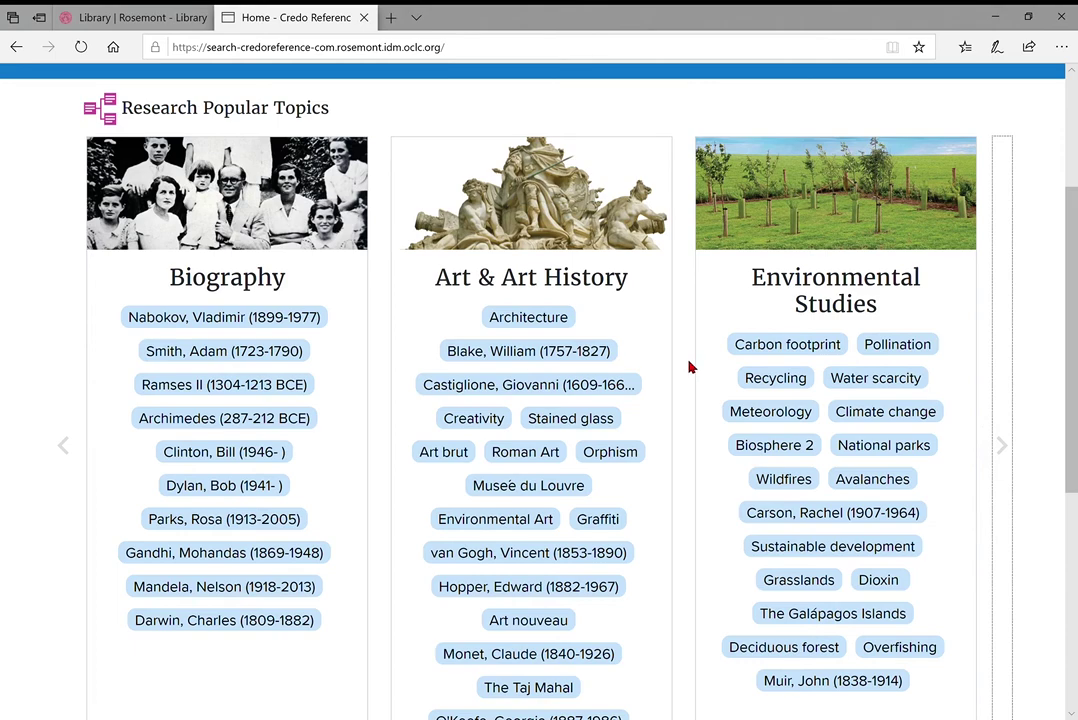
pyautogui.scroll(3, 688, 367)
pyautogui.click(336, 258)
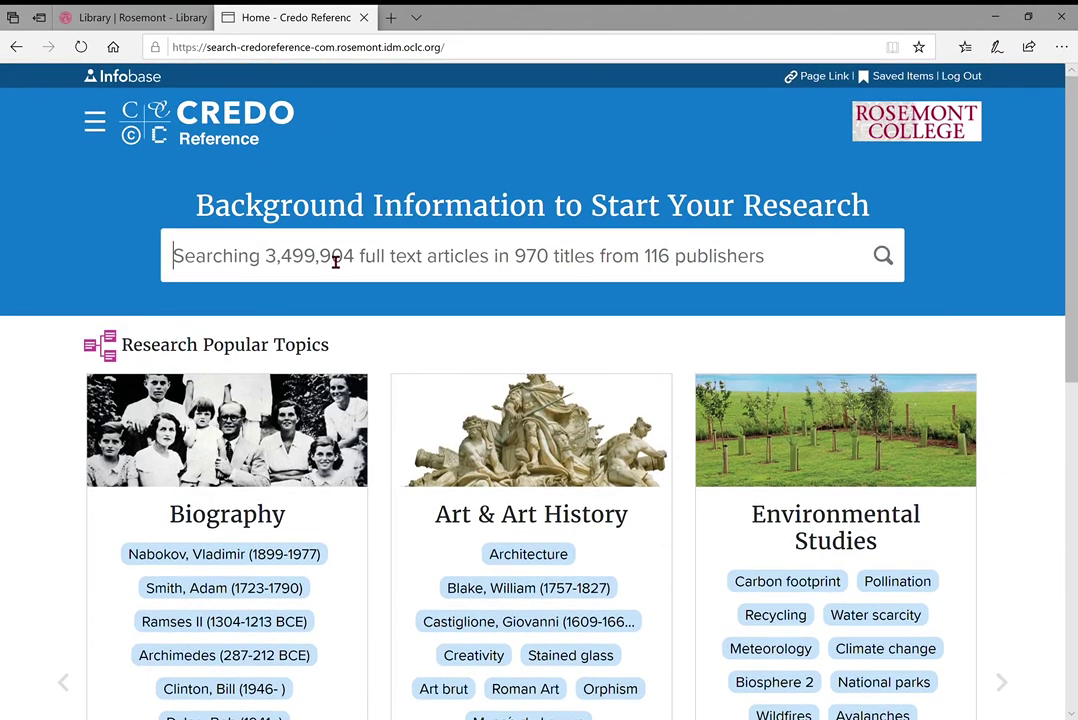
# Search Credo for 'education', bringing up 319,348 articles and the related-topics mind map
pyautogui.write('education')
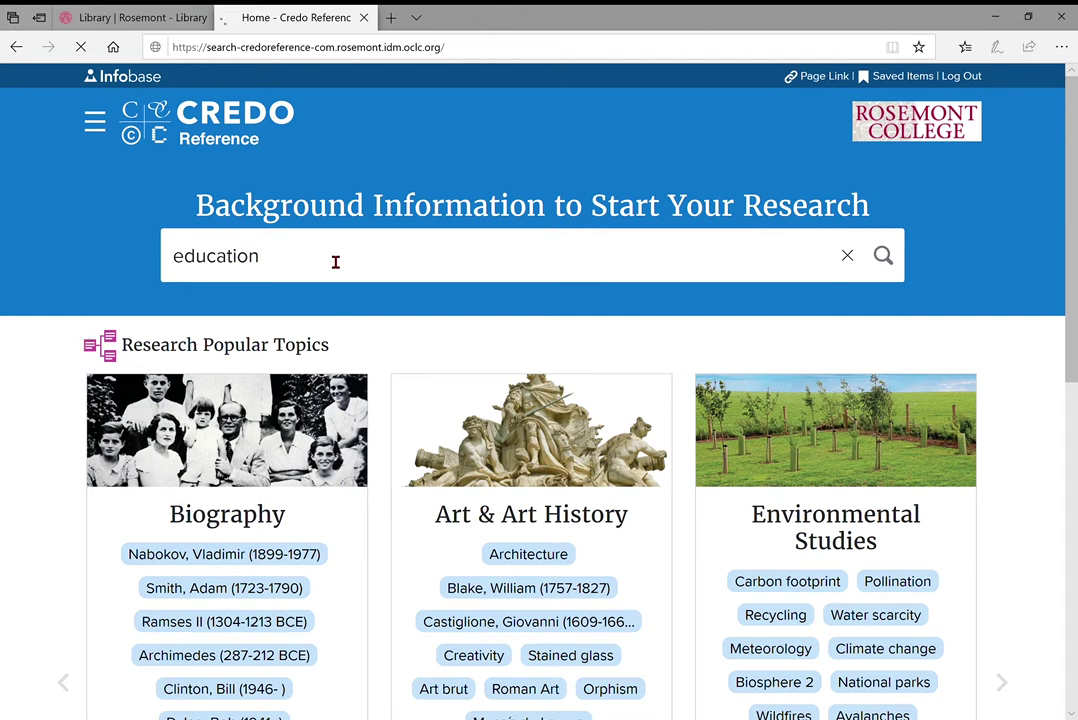
pyautogui.press('Return')
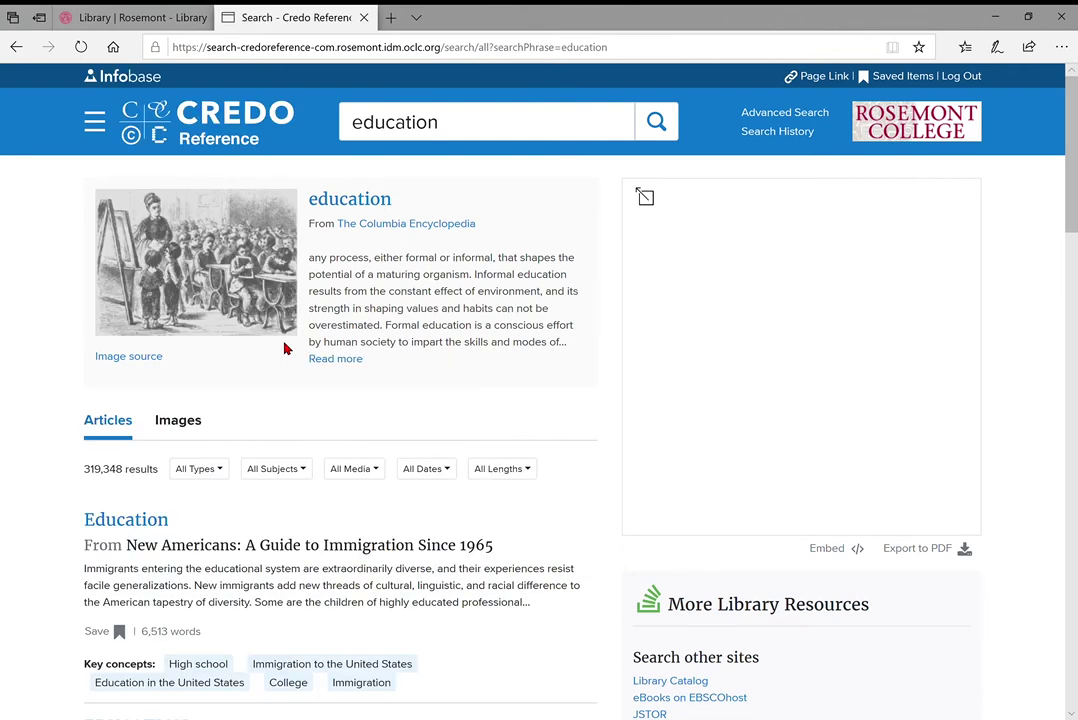
pyautogui.click(471, 127)
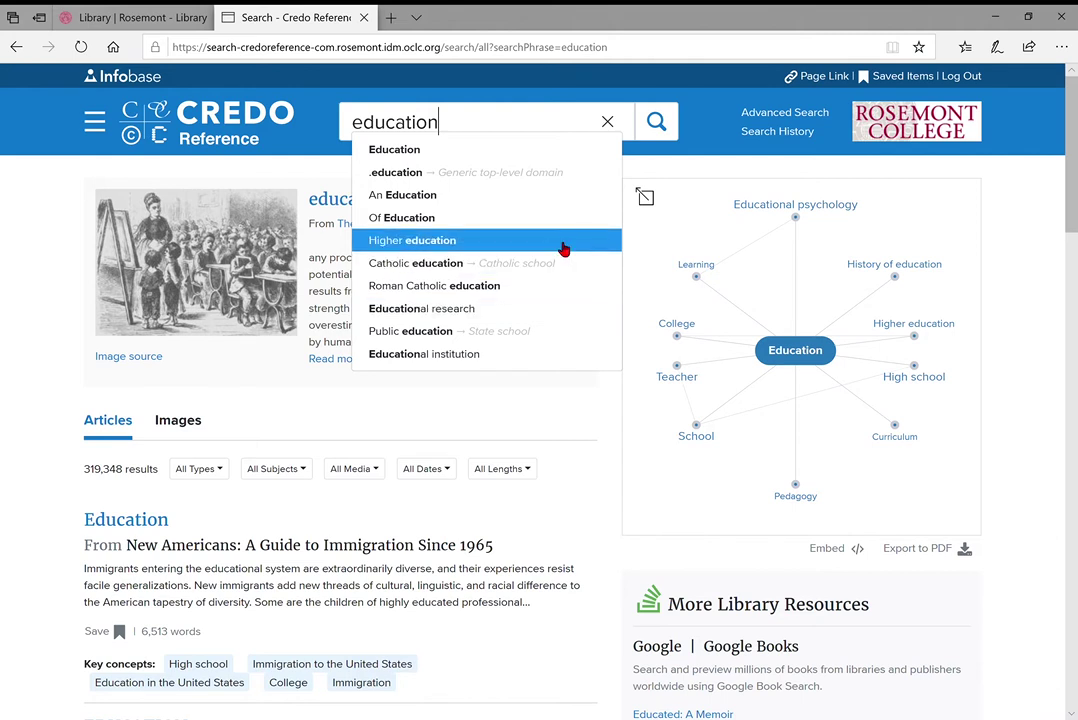
pyautogui.click(666, 170)
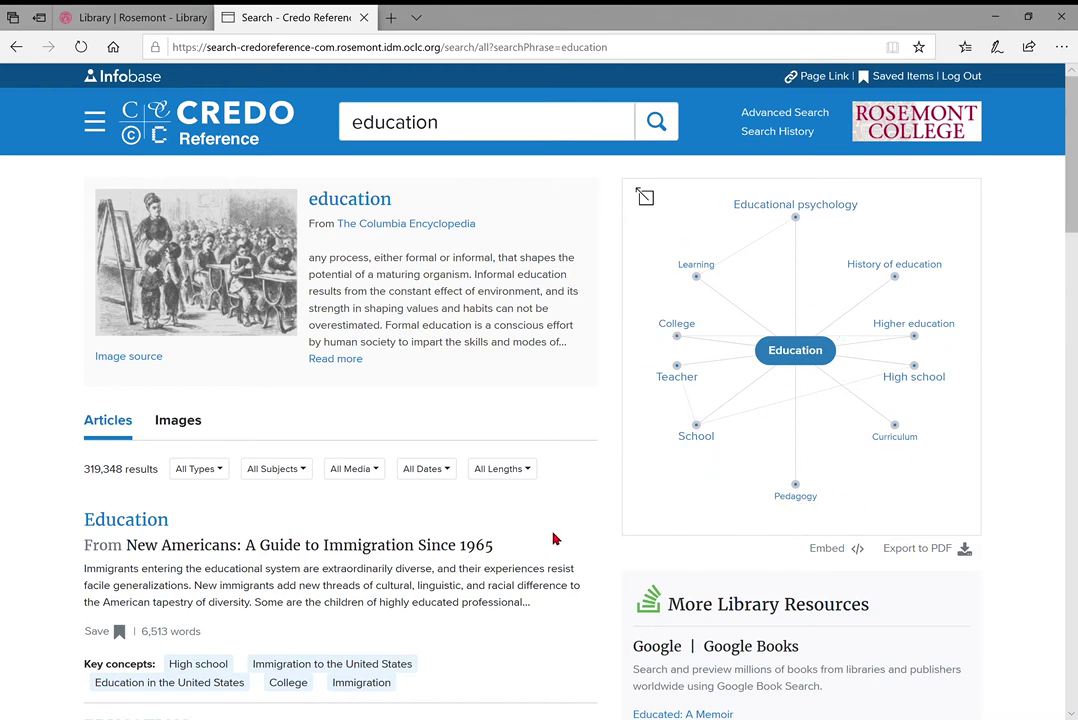
pyautogui.scroll(-2, 555, 540)
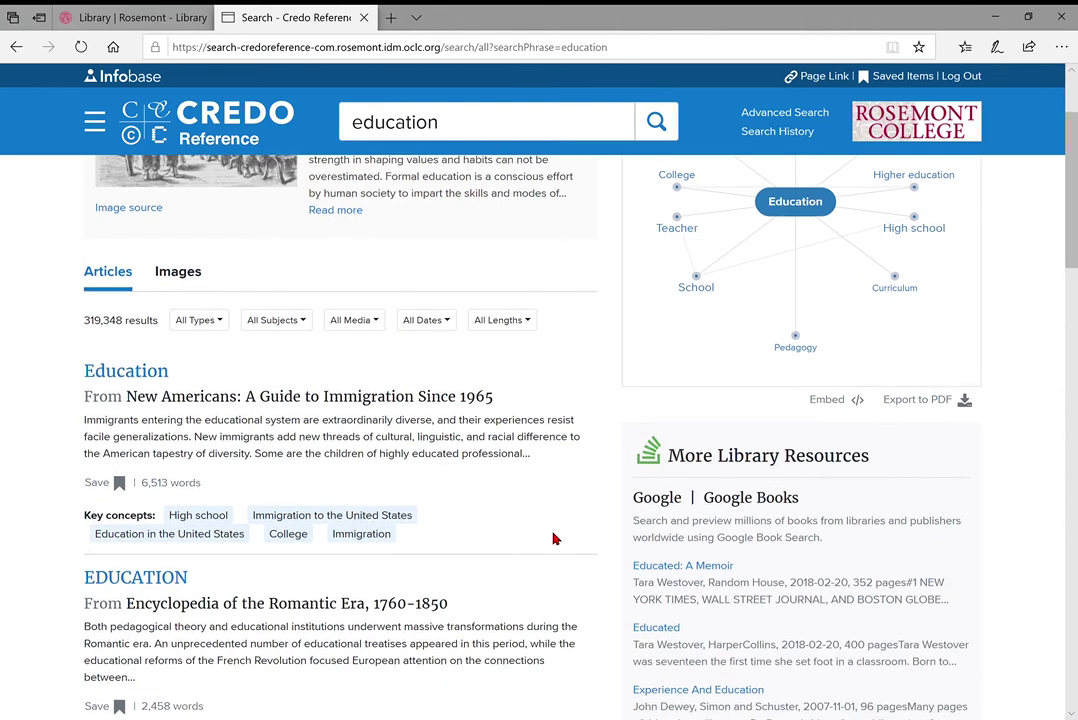
pyautogui.scroll(1, 566, 364)
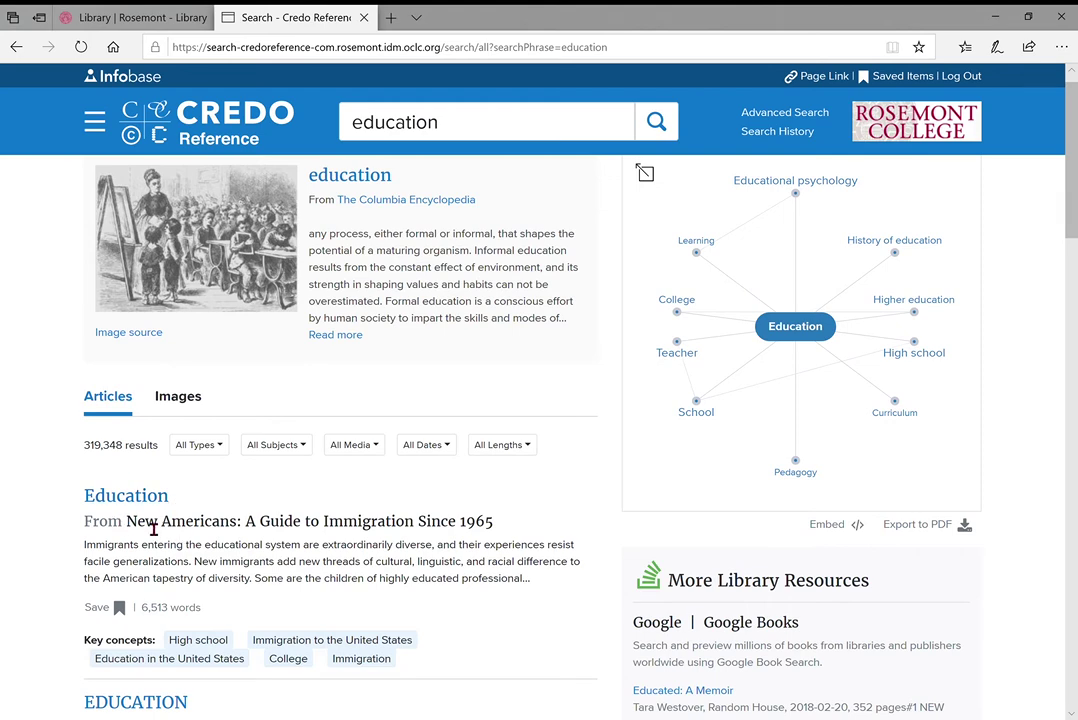
pyautogui.scroll(-1, 186, 292)
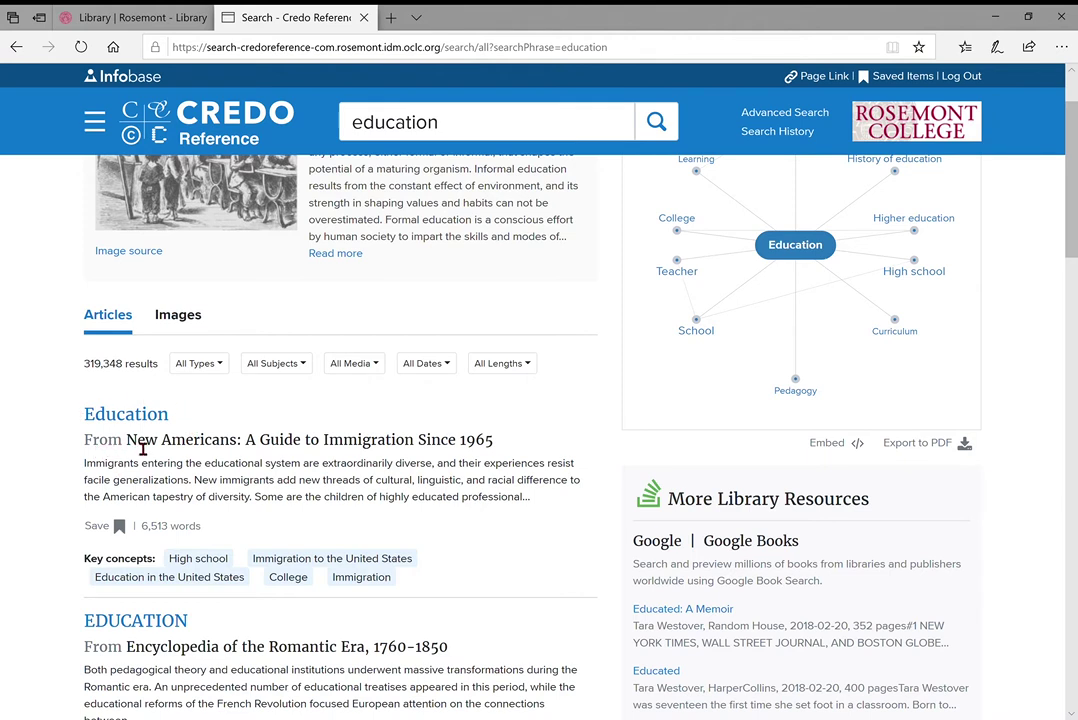
pyautogui.moveTo(140, 446); pyautogui.dragTo(443, 446)
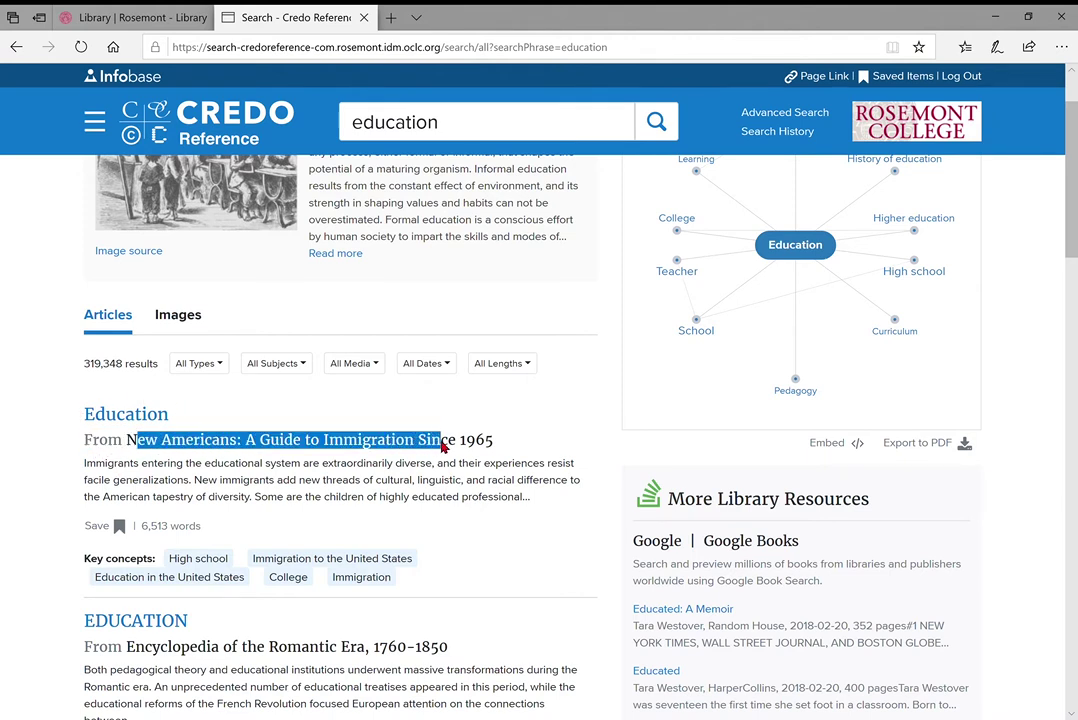
pyautogui.click(477, 459)
pyautogui.scroll(-1, 185, 455)
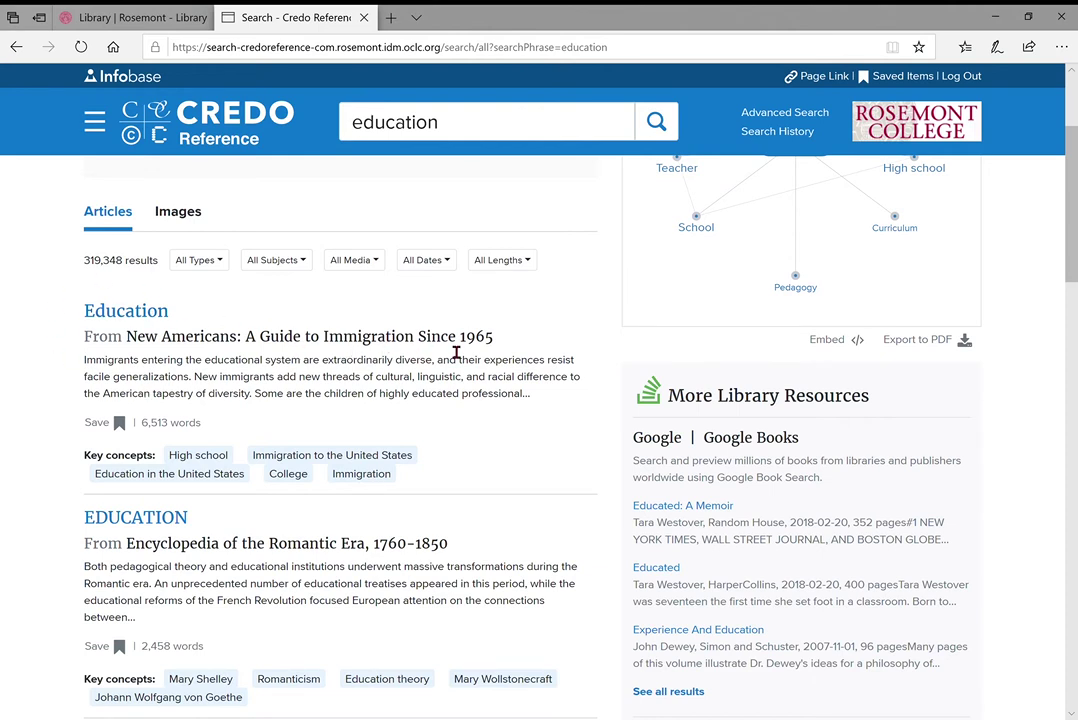
pyautogui.scroll(-3, 456, 352)
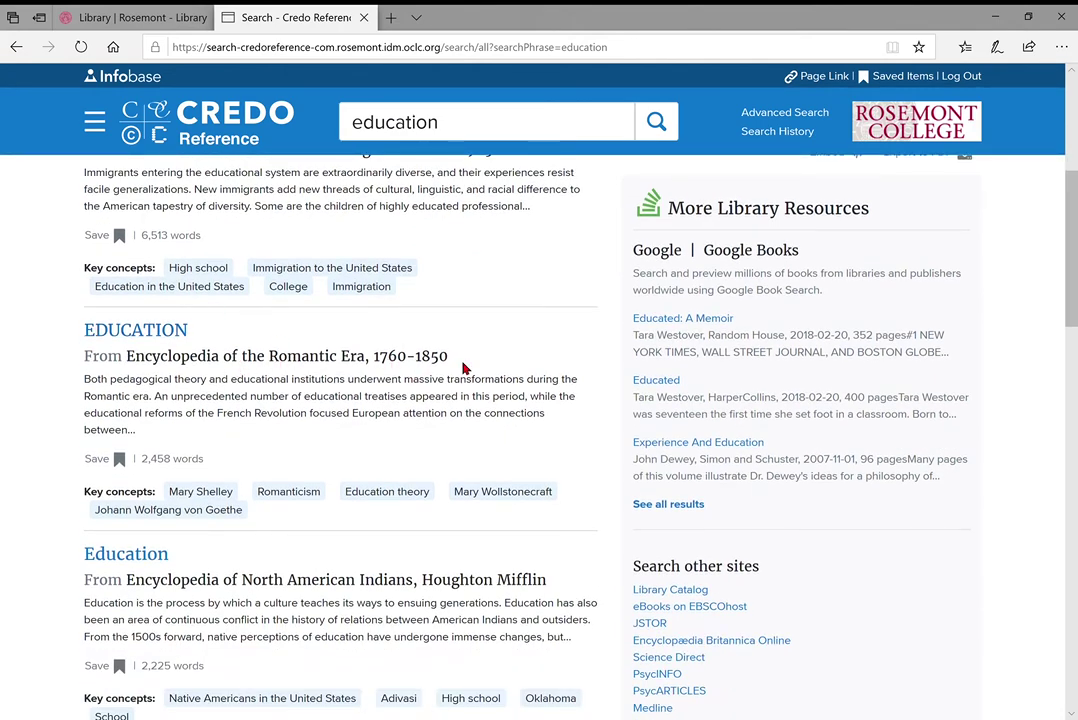
pyautogui.scroll(-1, 308, 337)
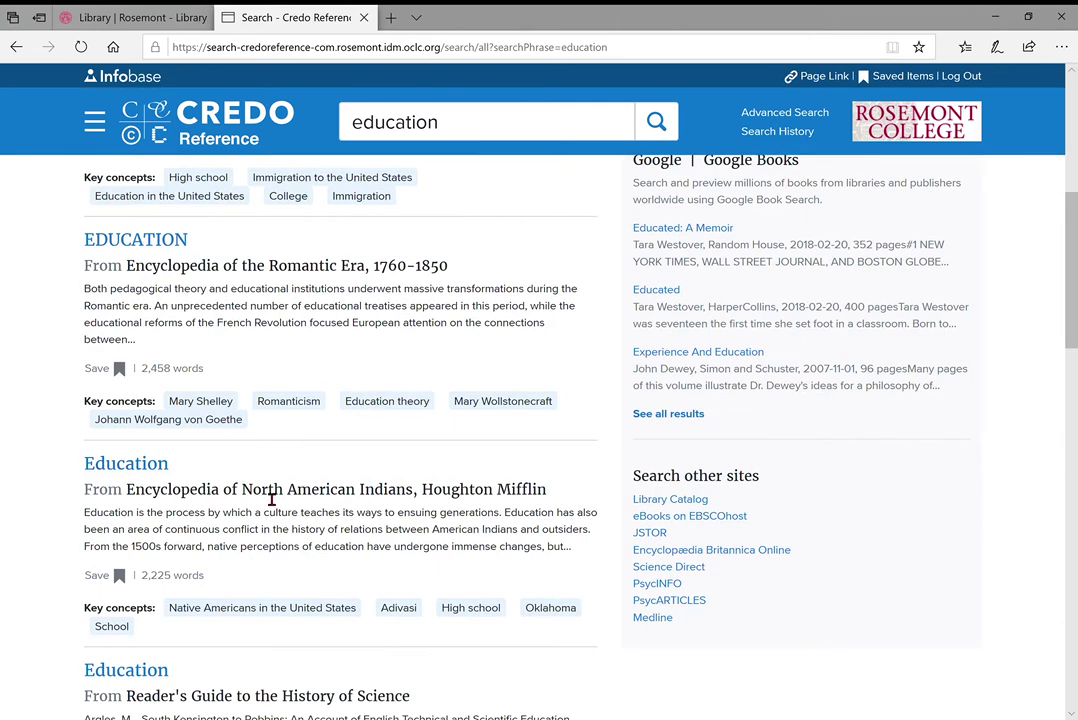
pyautogui.scroll(-3, 512, 495)
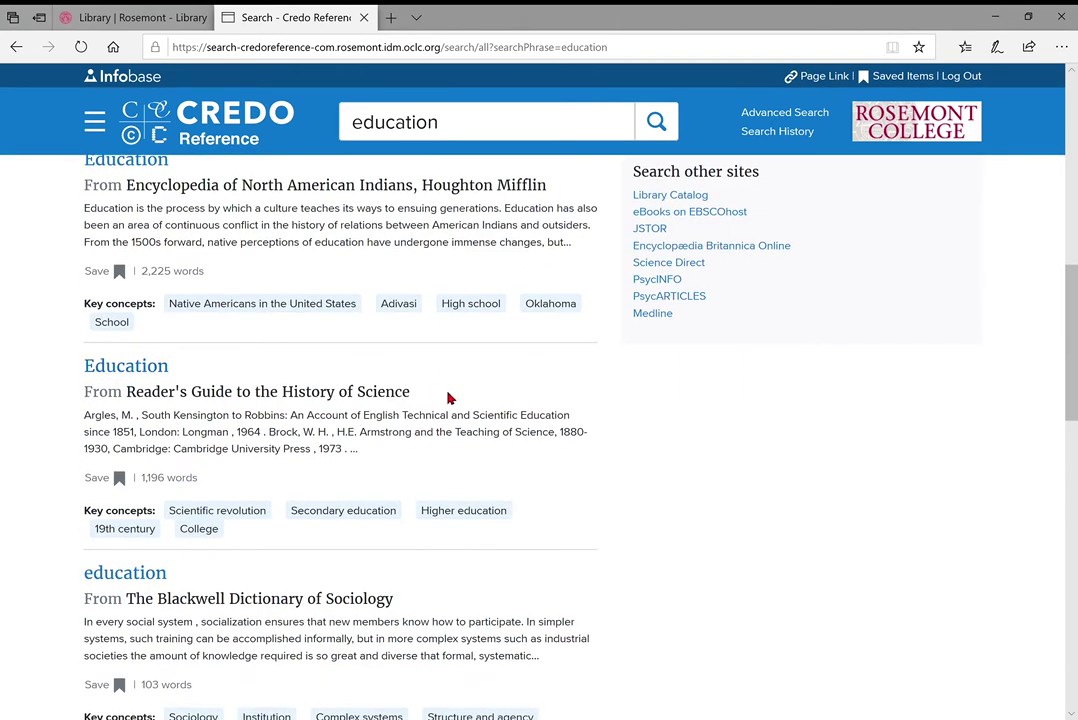
pyautogui.scroll(-1, 300, 400)
pyautogui.scroll(2, 287, 429)
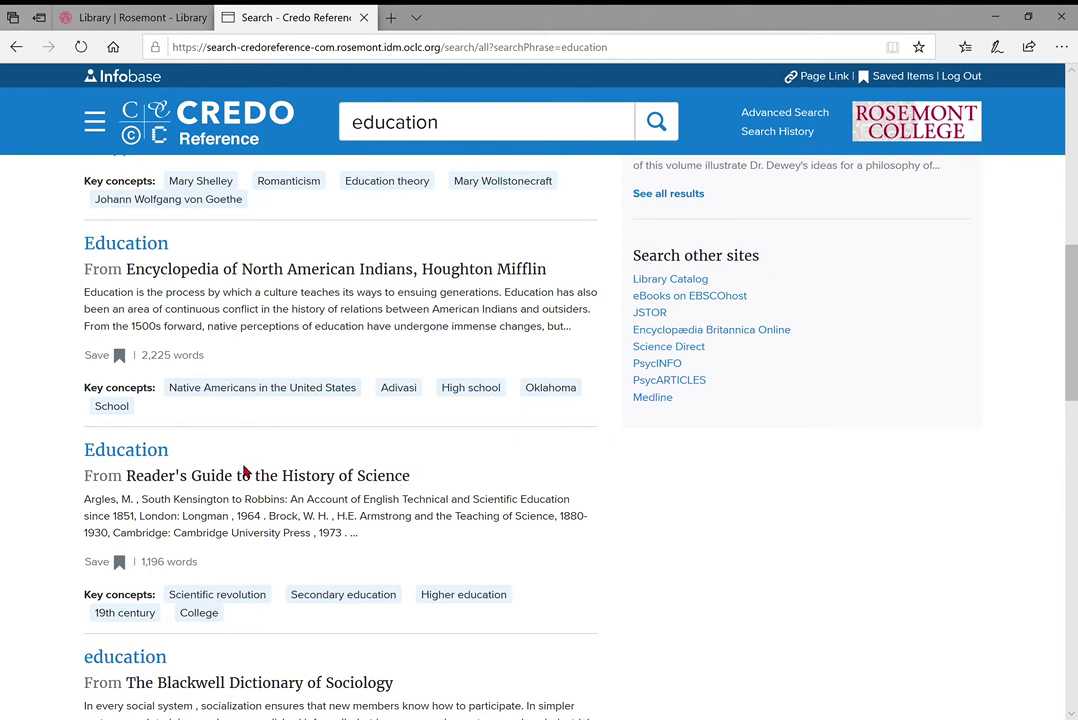
pyautogui.moveTo(82, 279); pyautogui.dragTo(298, 276)
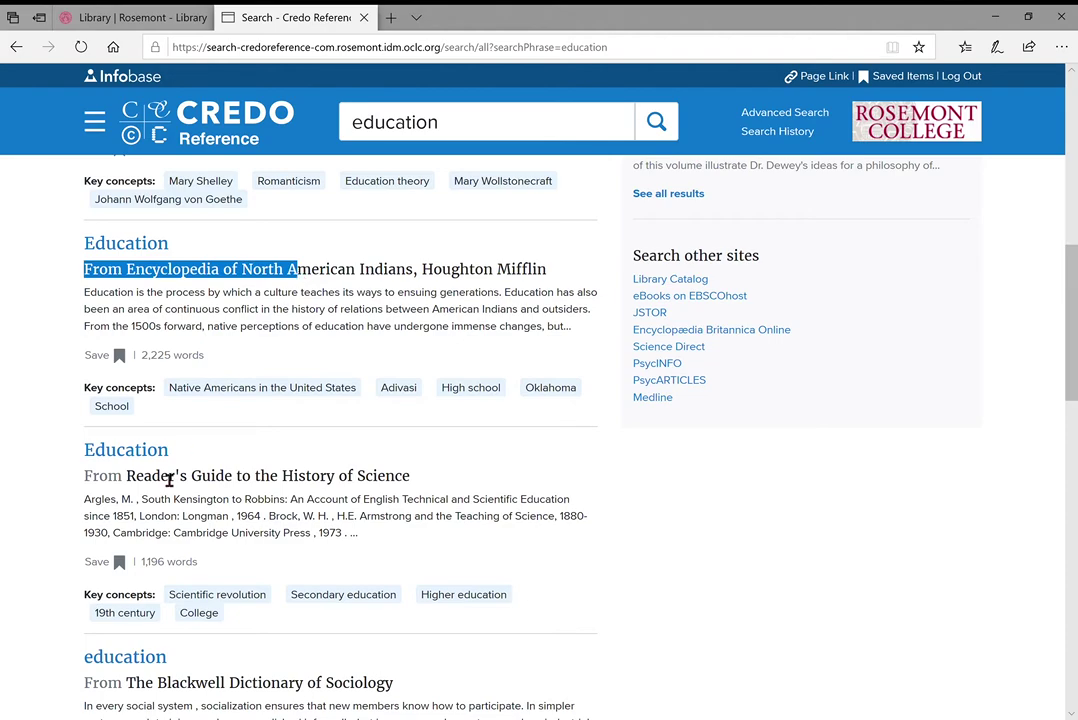
pyautogui.moveTo(92, 478); pyautogui.dragTo(232, 495)
pyautogui.scroll(-2, 232, 495)
pyautogui.moveTo(163, 566); pyautogui.dragTo(318, 564)
pyautogui.click(318, 564)
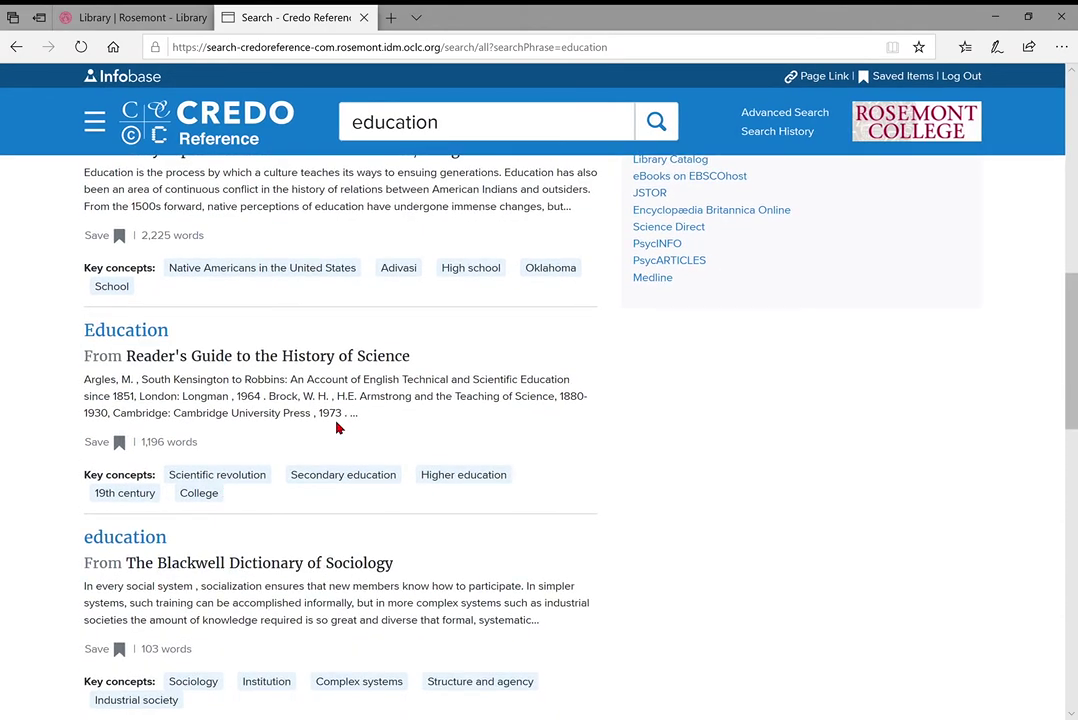
pyautogui.scroll(5, 346, 426)
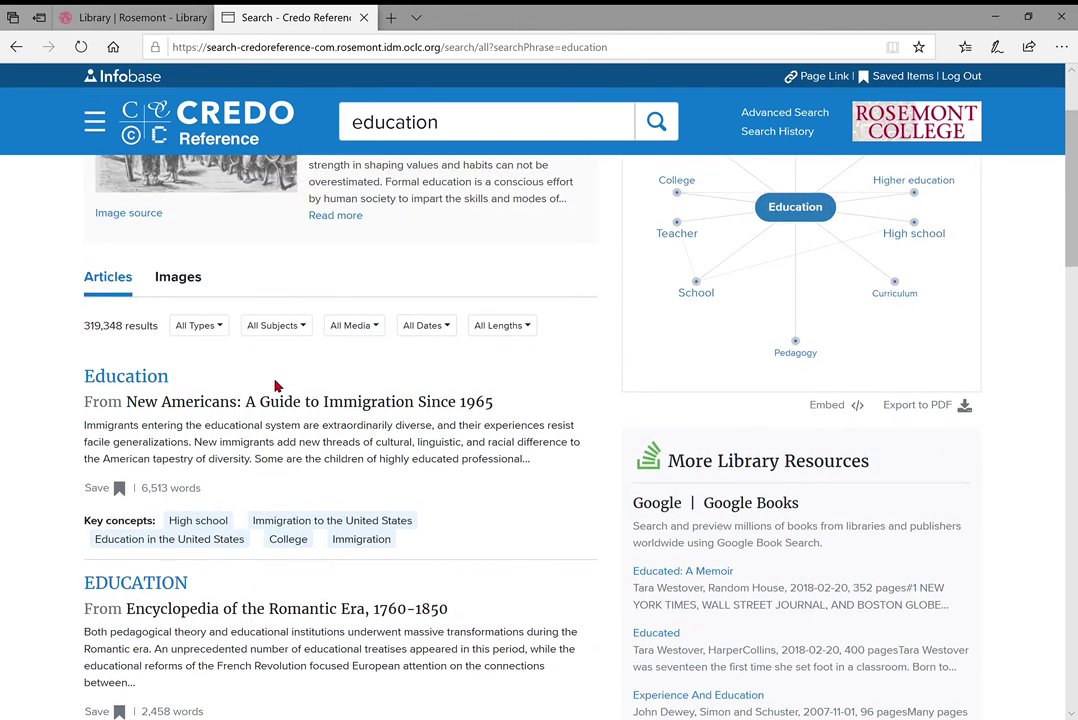
# Open the first result, the New Americans 'Education' article, and scroll through it
pyautogui.click(137, 384)
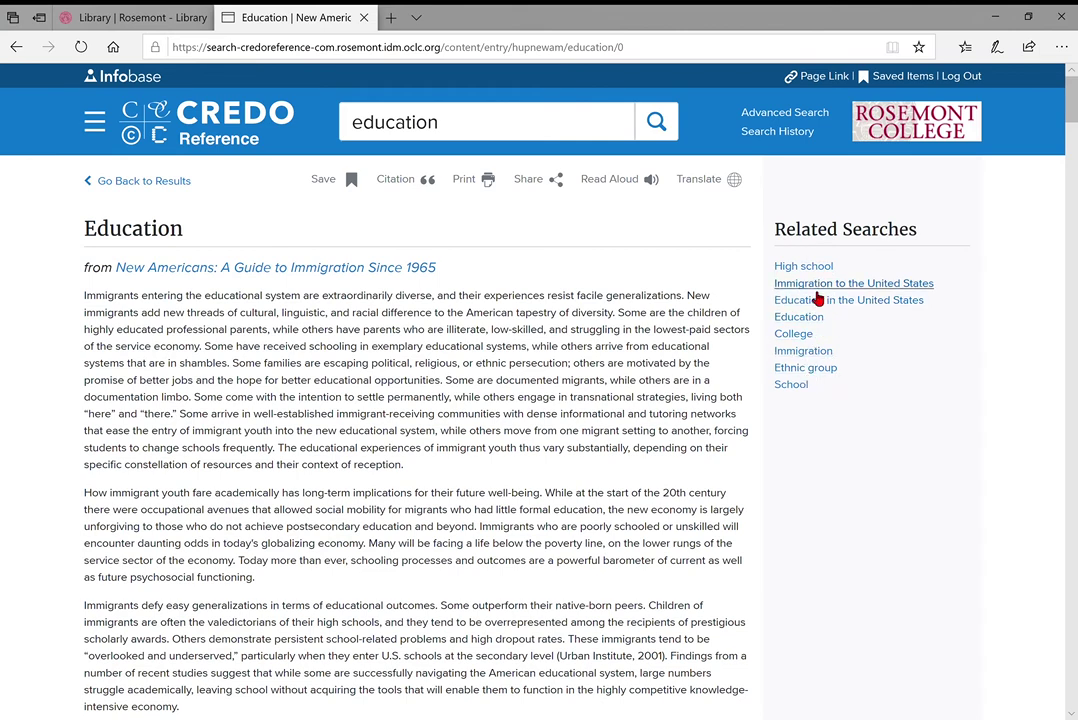
pyautogui.scroll(-1, 610, 295)
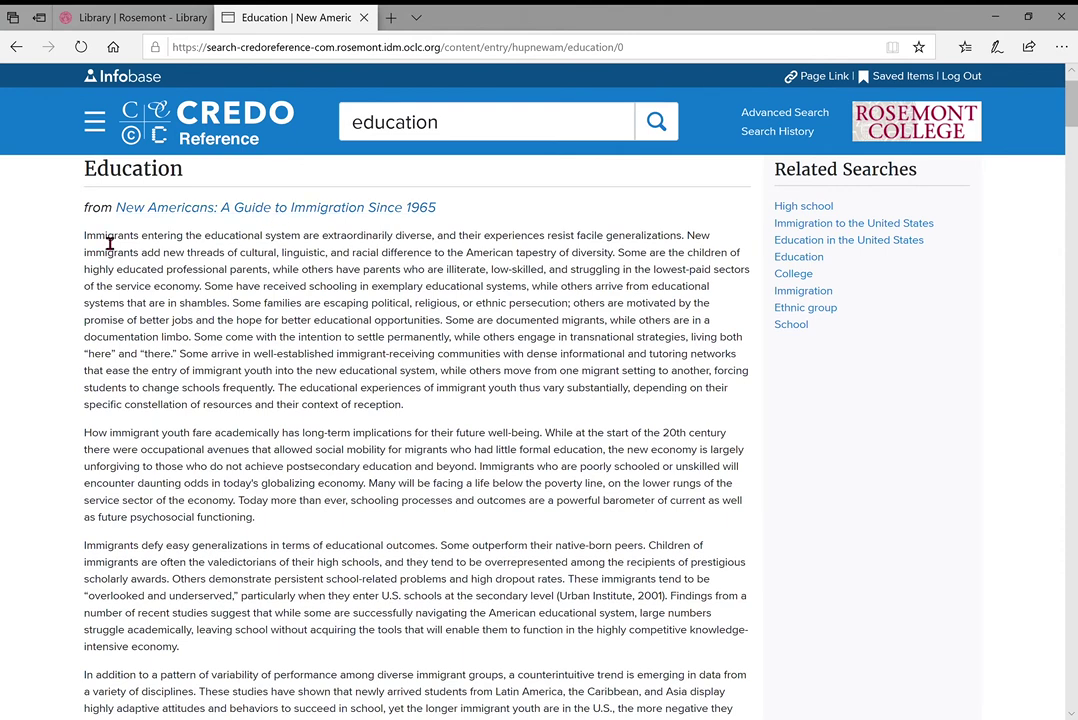
pyautogui.scroll(-4, 394, 308)
pyautogui.scroll(-15, 394, 308)
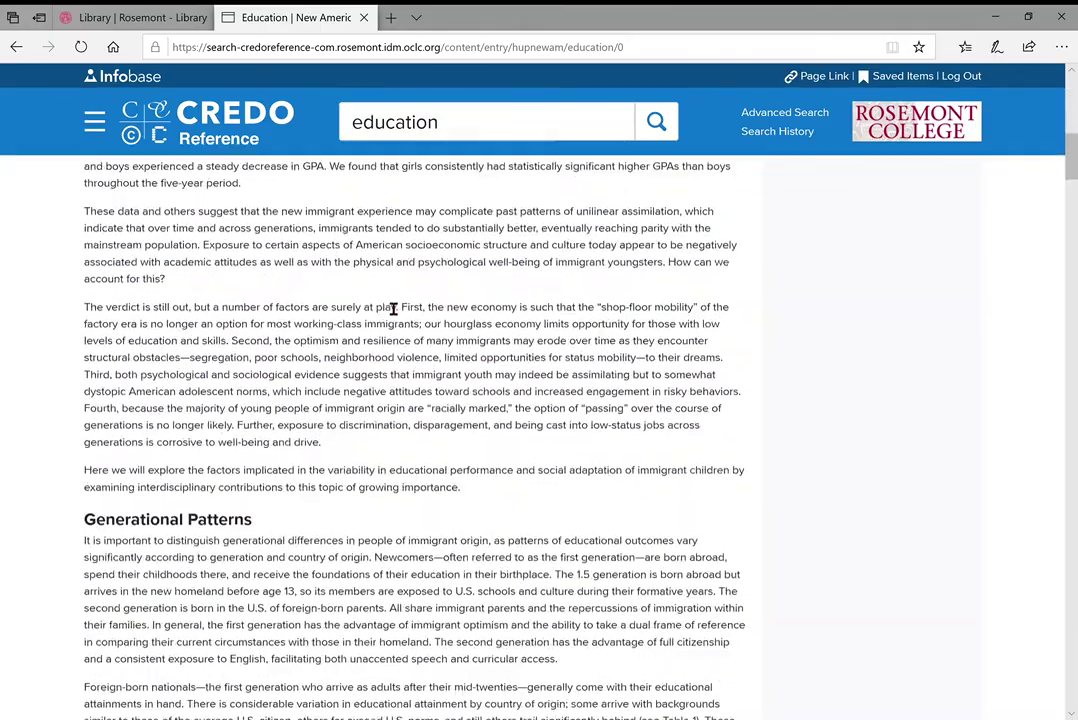
pyautogui.scroll(-15, 394, 309)
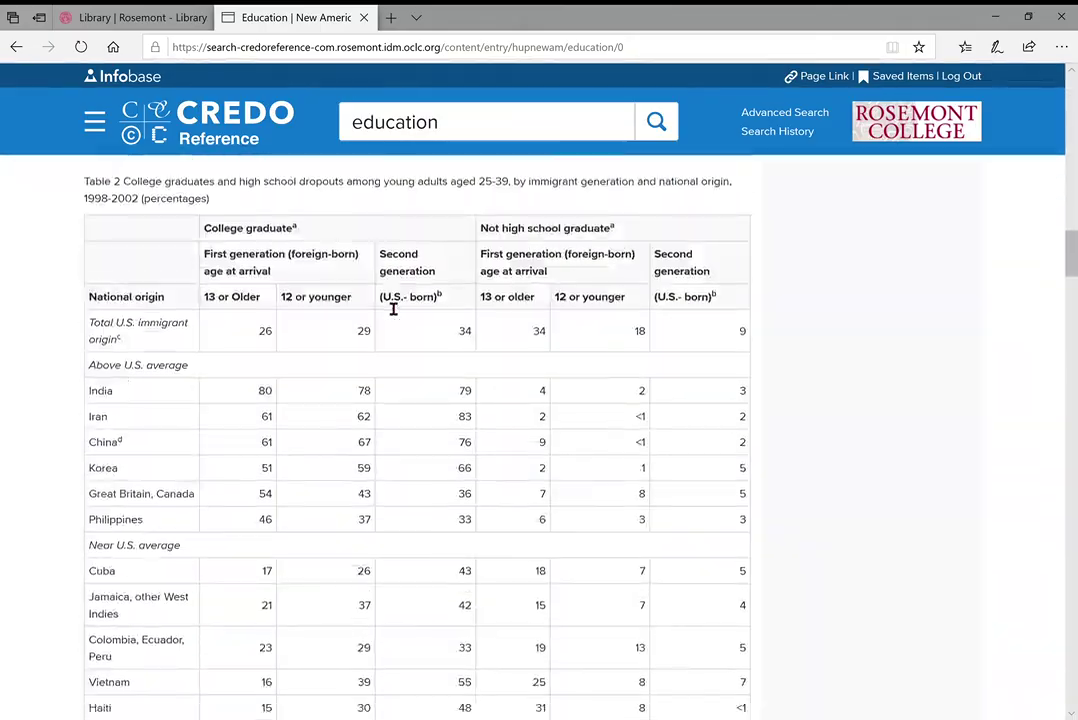
pyautogui.scroll(-6, 394, 309)
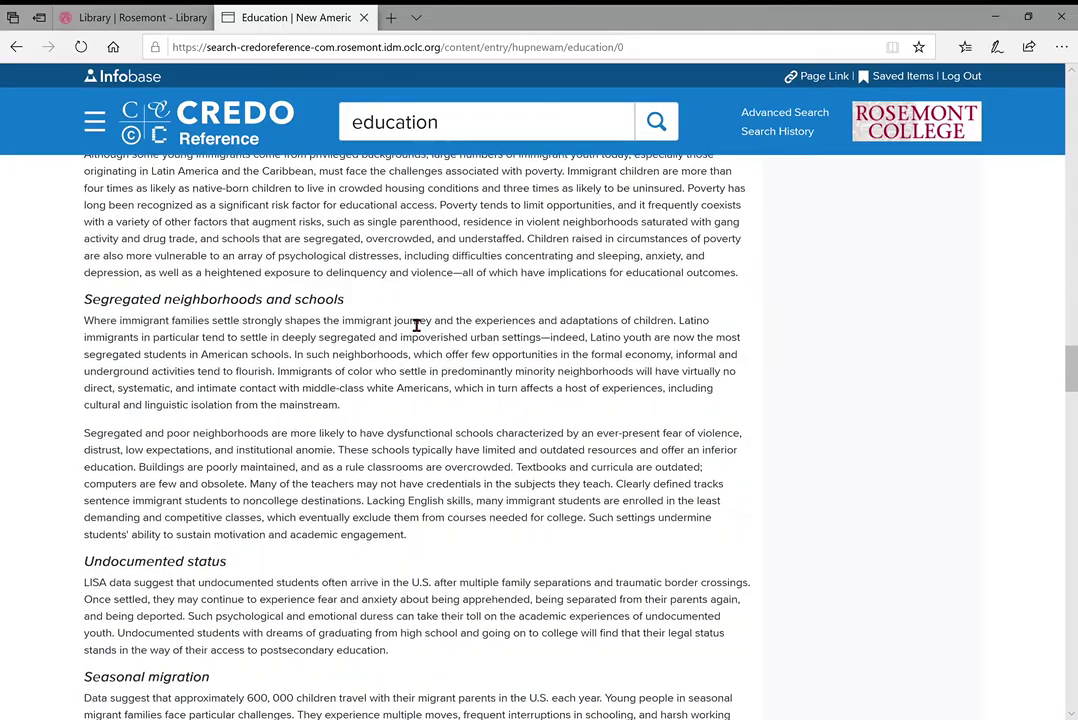
pyautogui.scroll(-5, 416, 323)
pyautogui.scroll(-5, 416, 325)
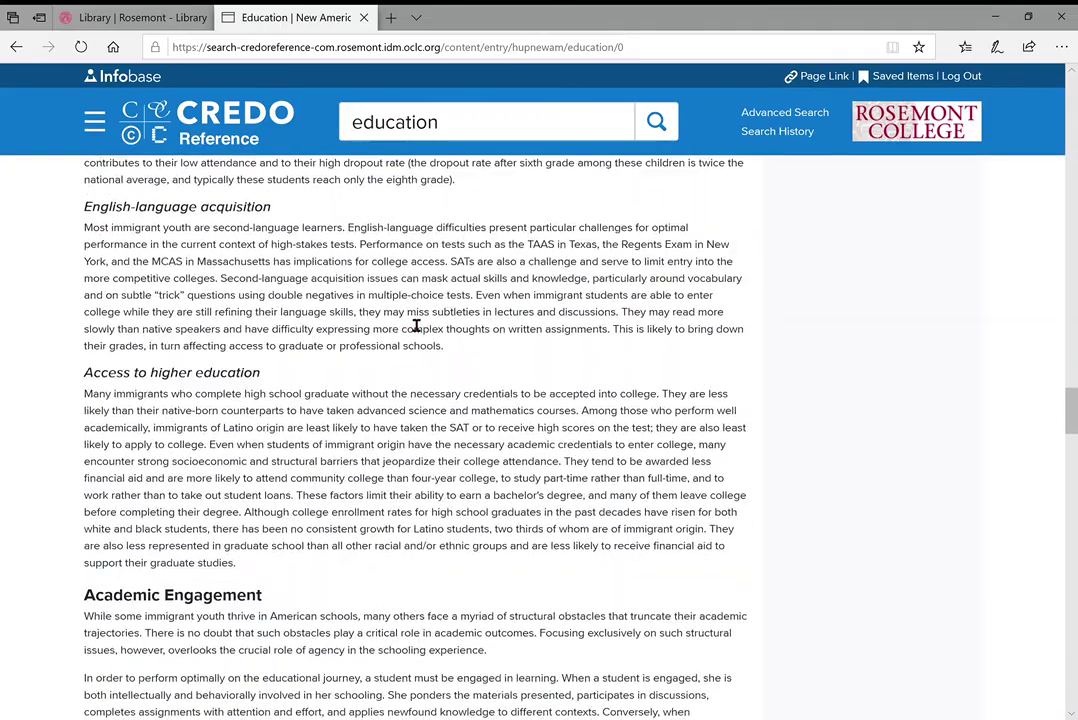
pyautogui.scroll(12, 416, 325)
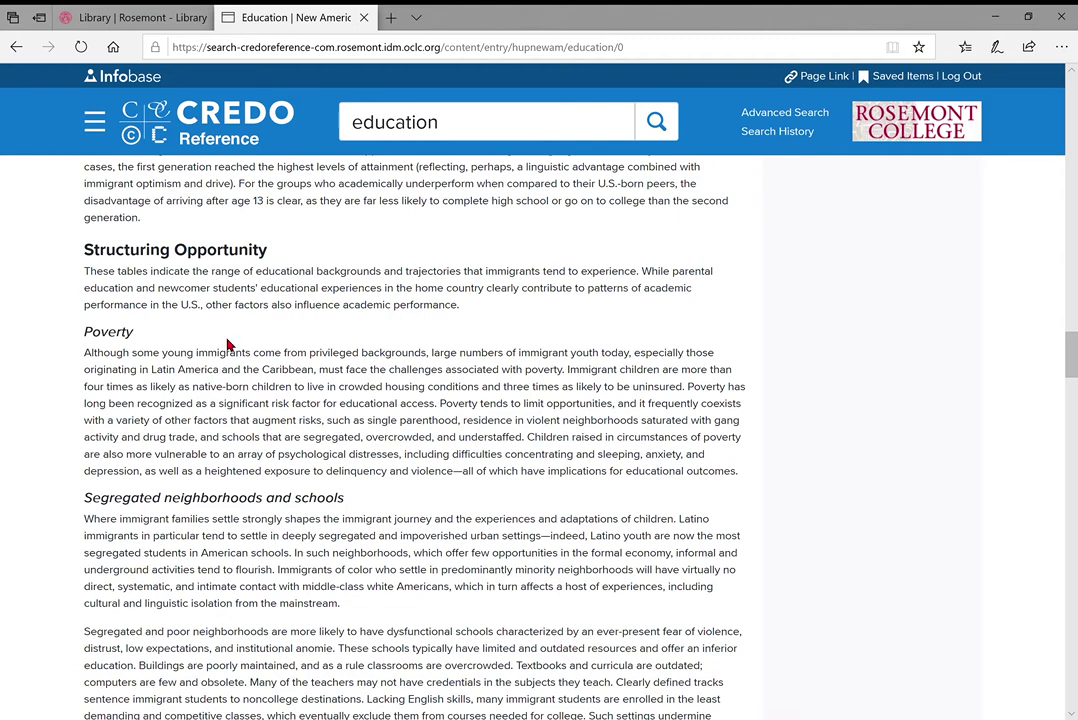
pyautogui.scroll(1, 298, 287)
# Highlight the Structuring Opportunity heading, then read on through Immigrant identities and Ethnic flight
pyautogui.moveTo(86, 349); pyautogui.dragTo(260, 352)
pyautogui.moveTo(92, 431); pyautogui.dragTo(137, 446)
pyautogui.moveTo(184, 406); pyautogui.dragTo(238, 405)
pyautogui.scroll(-4, 315, 418)
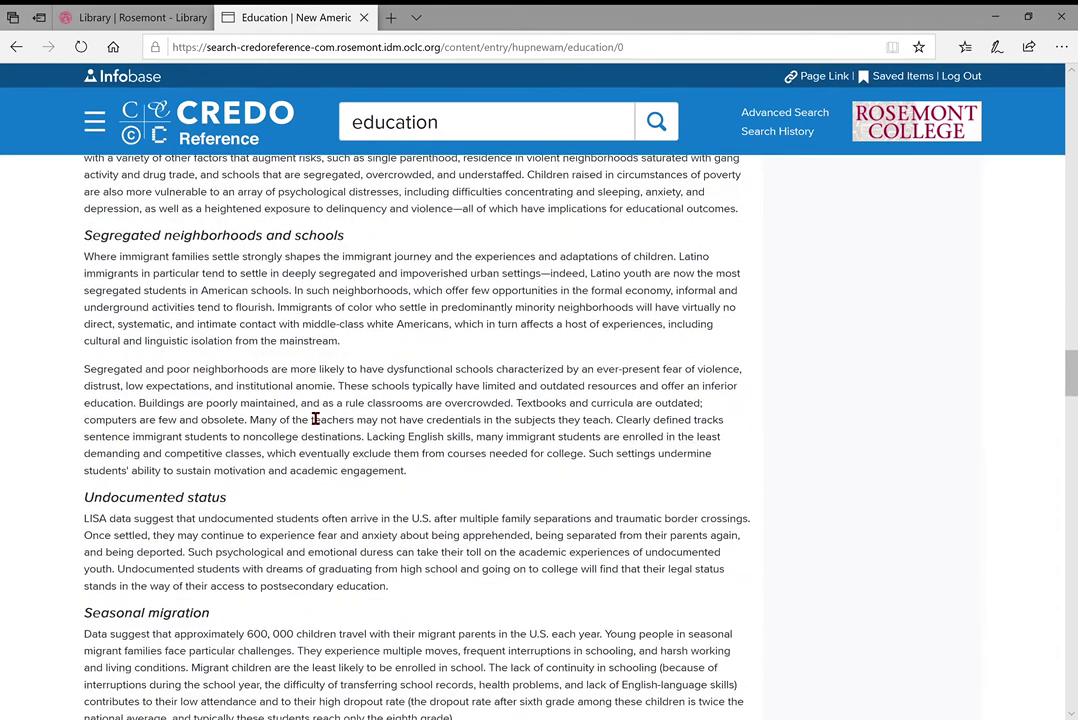
pyautogui.scroll(-12, 315, 418)
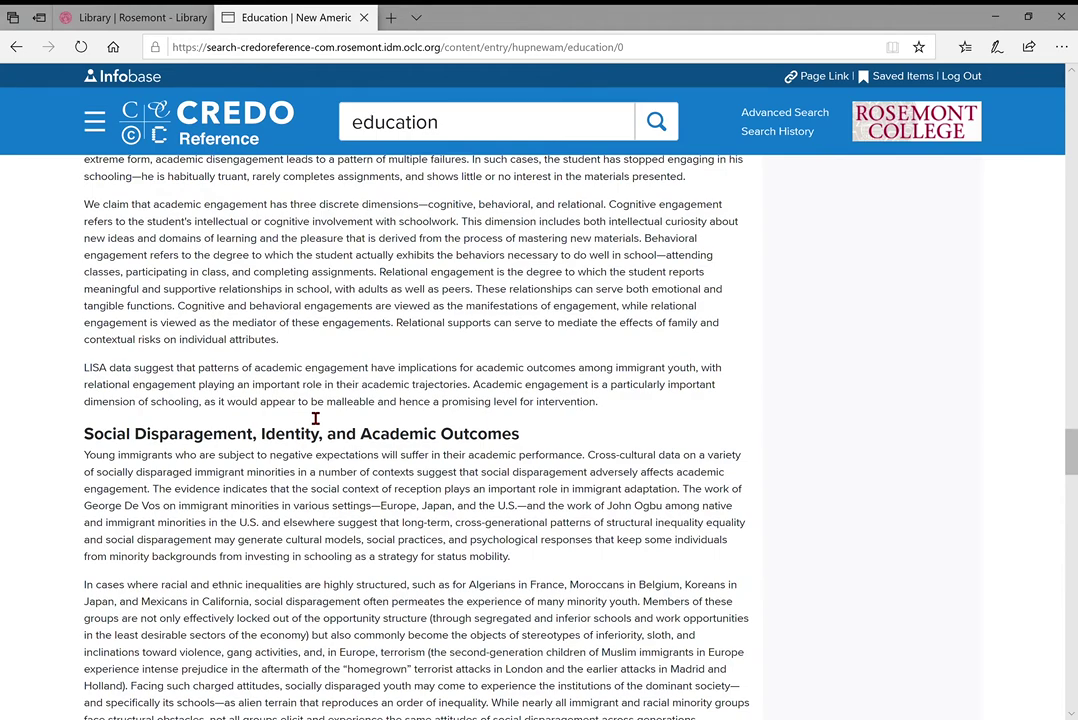
pyautogui.scroll(-5, 356, 354)
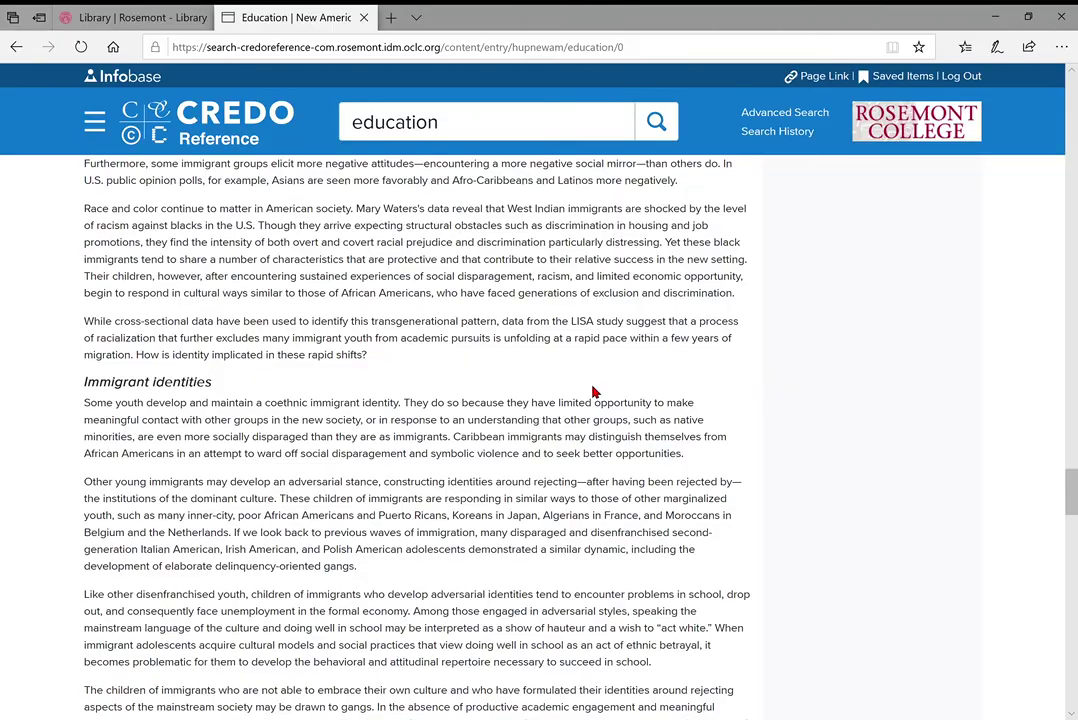
pyautogui.scroll(-2, 594, 393)
pyautogui.scroll(-10, 594, 393)
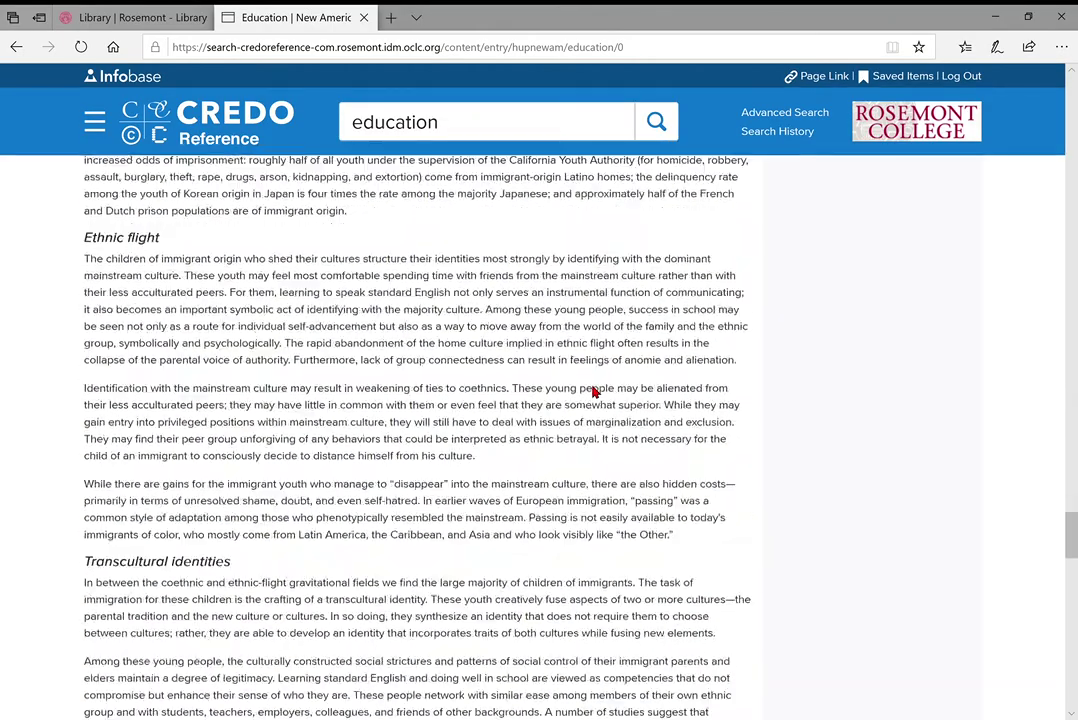
pyautogui.scroll(10, 594, 393)
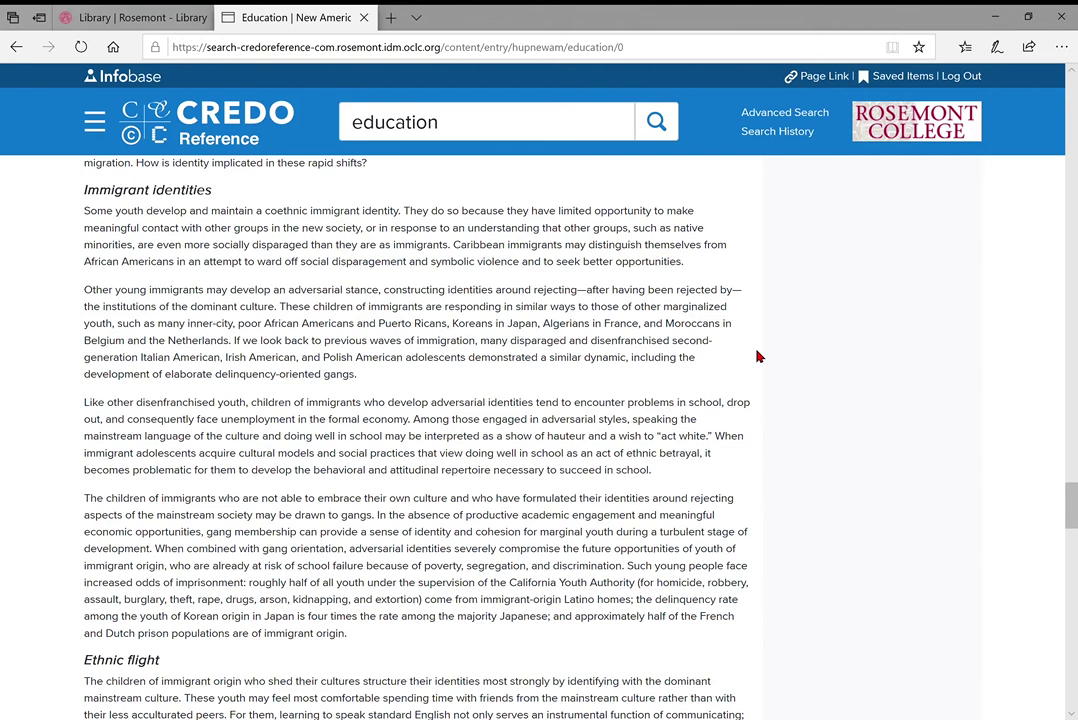
# Find 'family' on the article page and step through its matches
pyautogui.hotkey('ctrl', 'f')
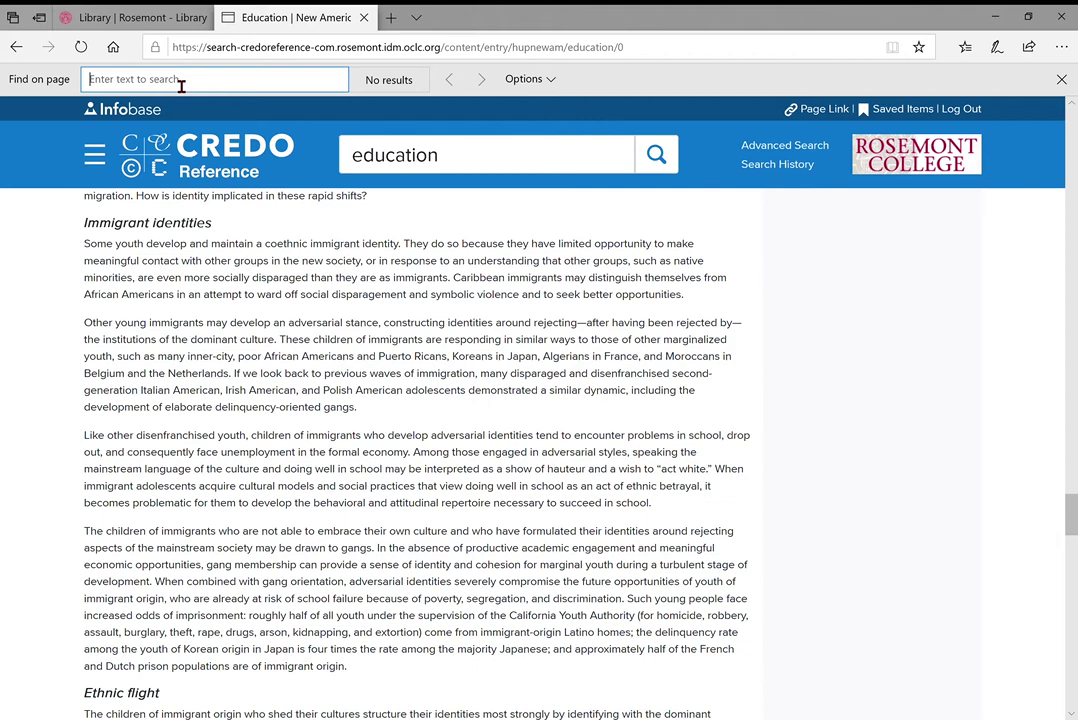
pyautogui.write('famil')
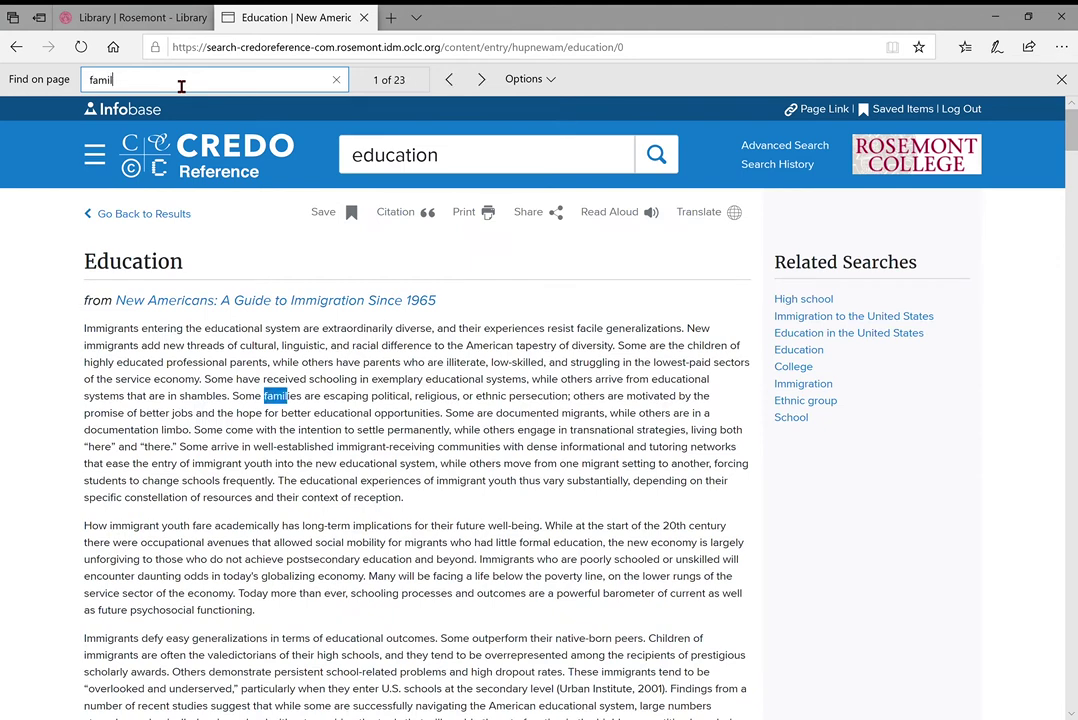
pyautogui.write('y')
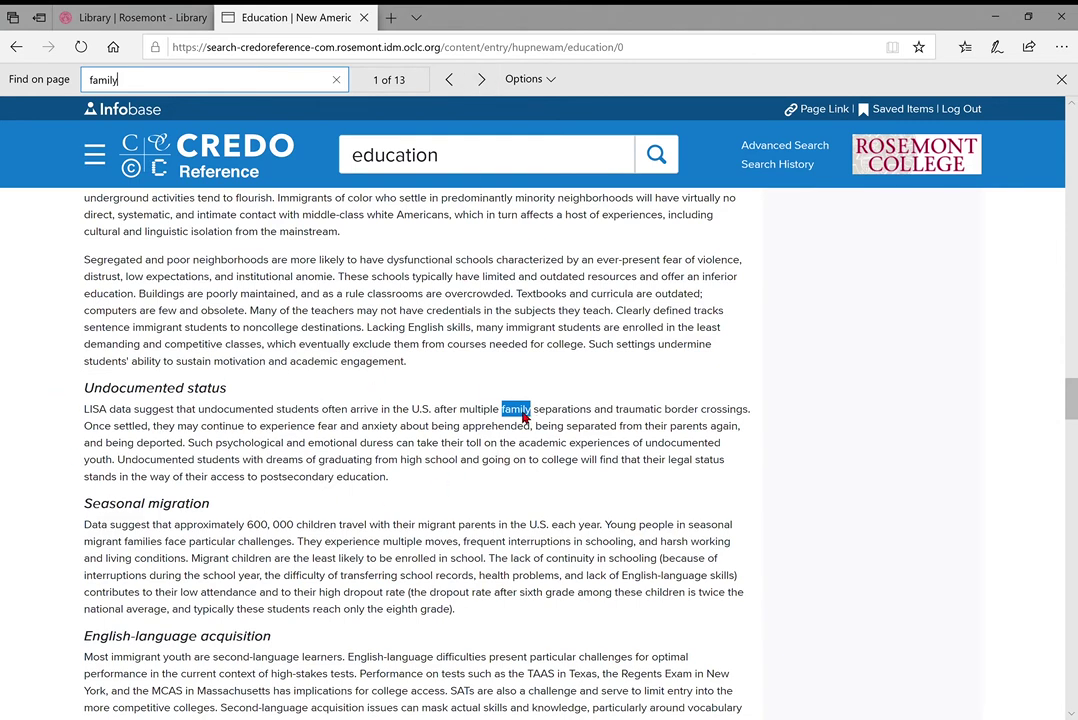
pyautogui.click(480, 80)
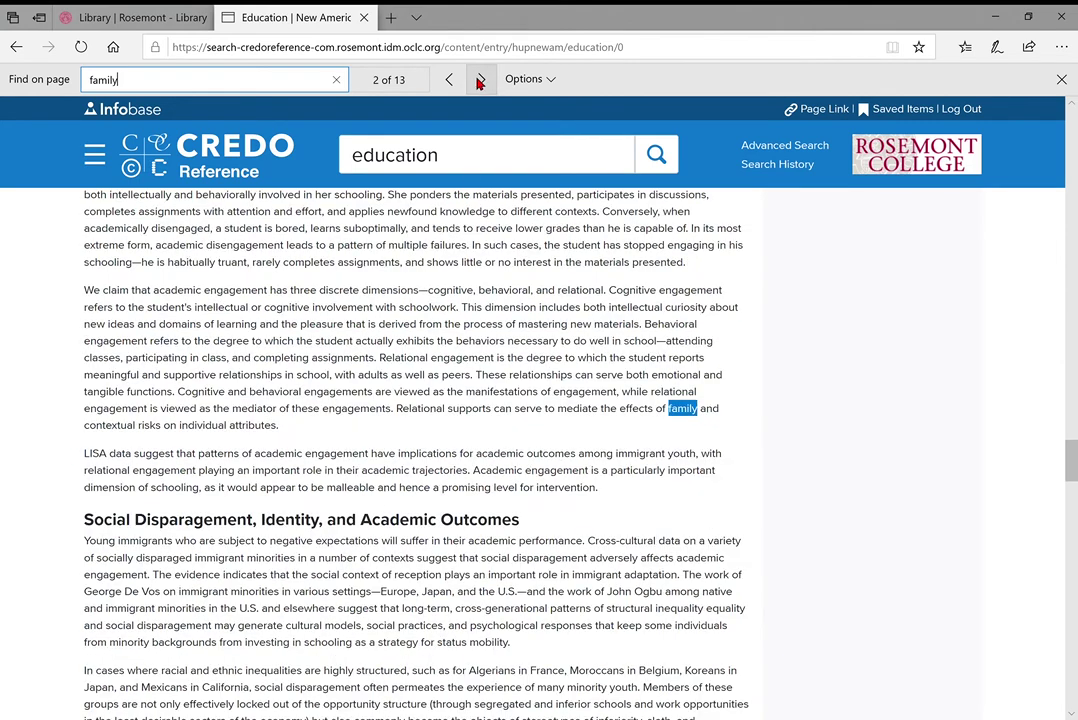
pyautogui.click(480, 82)
pyautogui.click(480, 82)
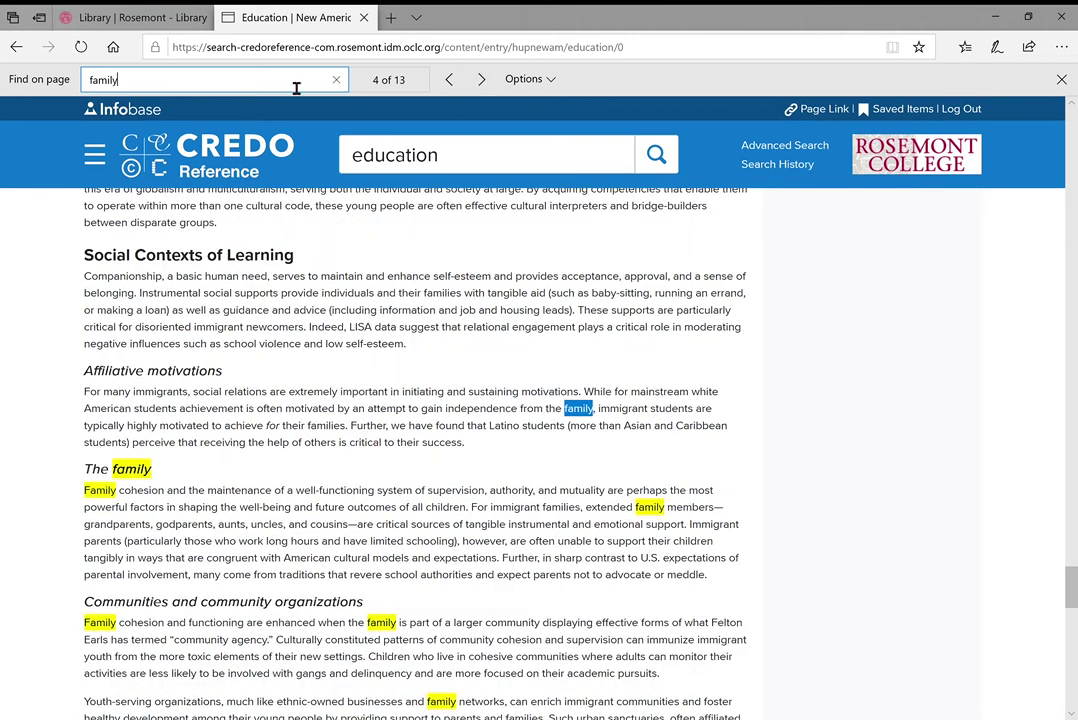
pyautogui.scroll(-1, 336, 409)
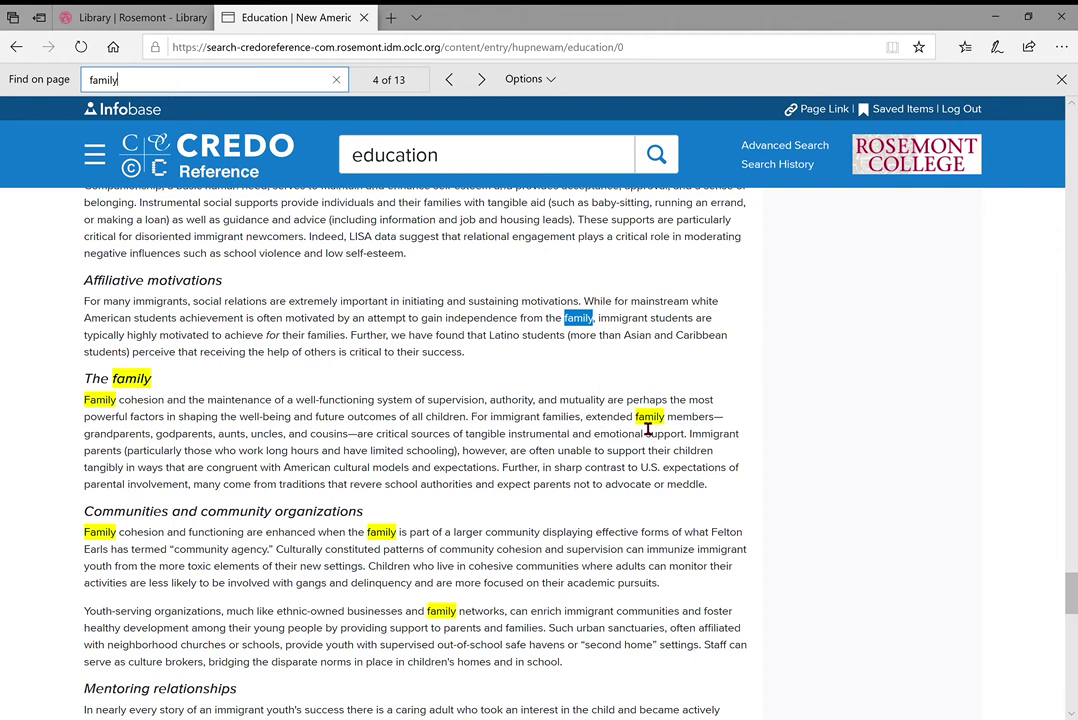
pyautogui.doubleClick(660, 419)
pyautogui.moveTo(542, 419); pyautogui.dragTo(579, 421)
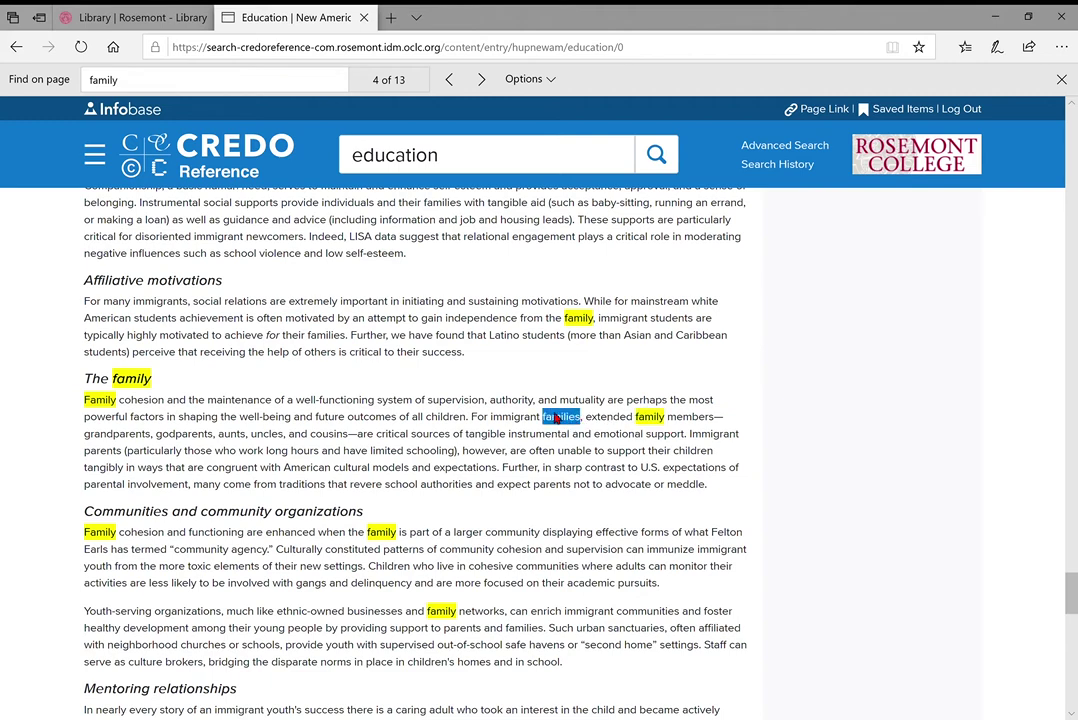
pyautogui.click(532, 414)
# Change the on-page search to 'families', step through its 10 matches, then close the find bar
pyautogui.click(161, 92)
pyautogui.click(161, 92)
pyautogui.press('BackSpace')
pyautogui.write('ies')
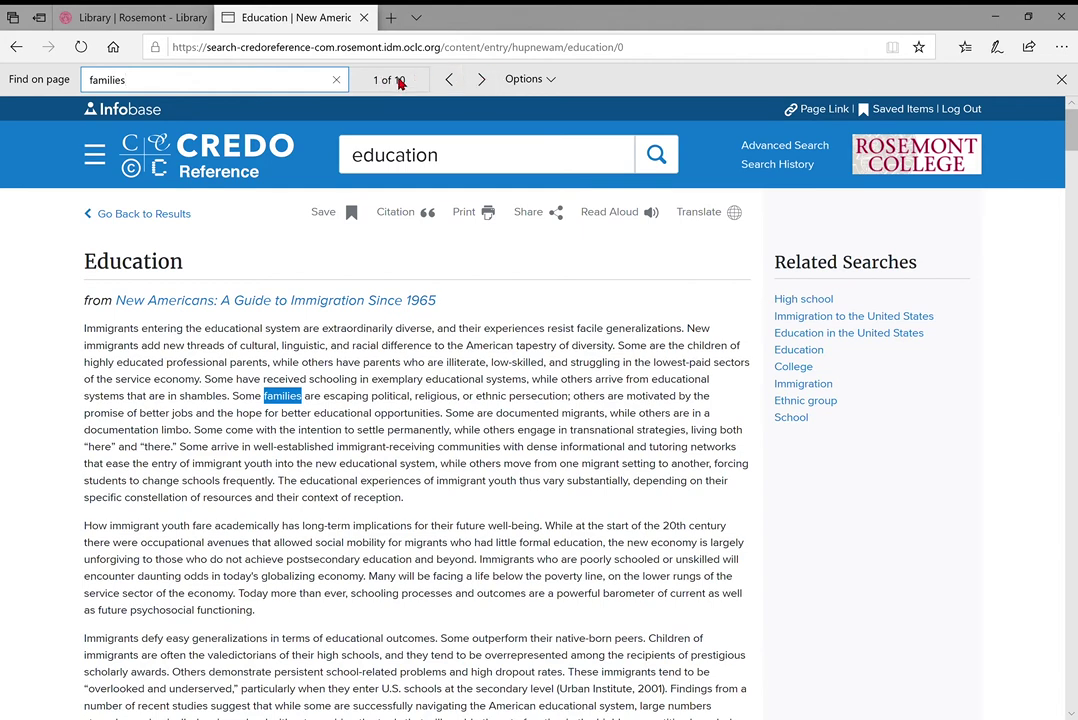
pyautogui.click(483, 80)
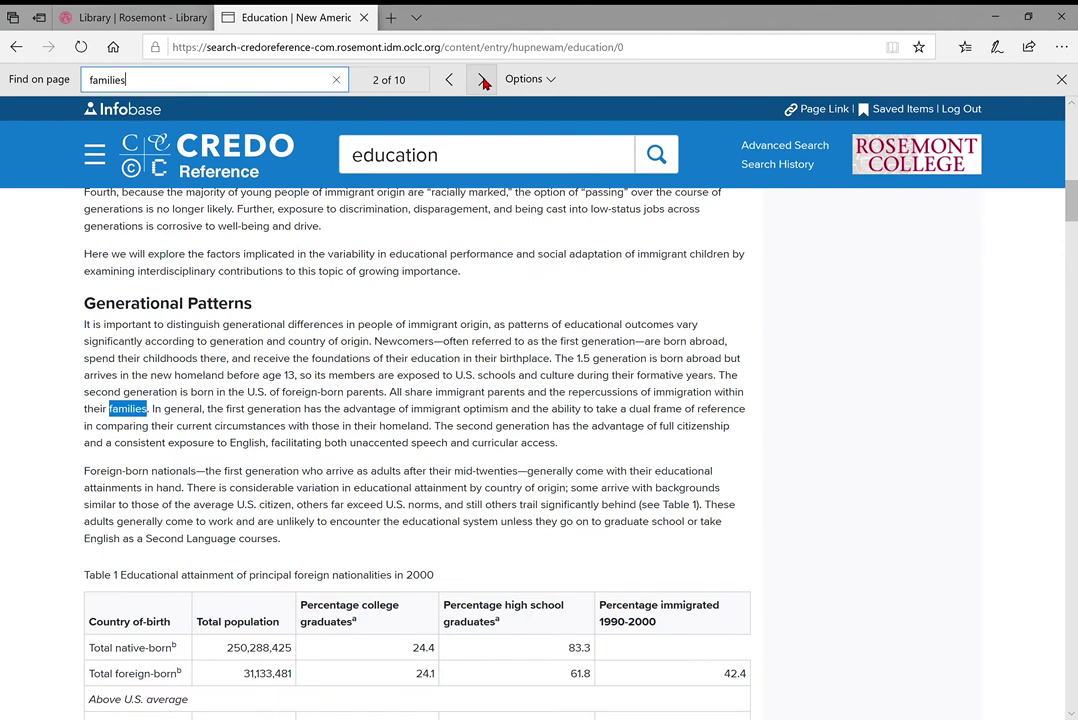
pyautogui.click(483, 80)
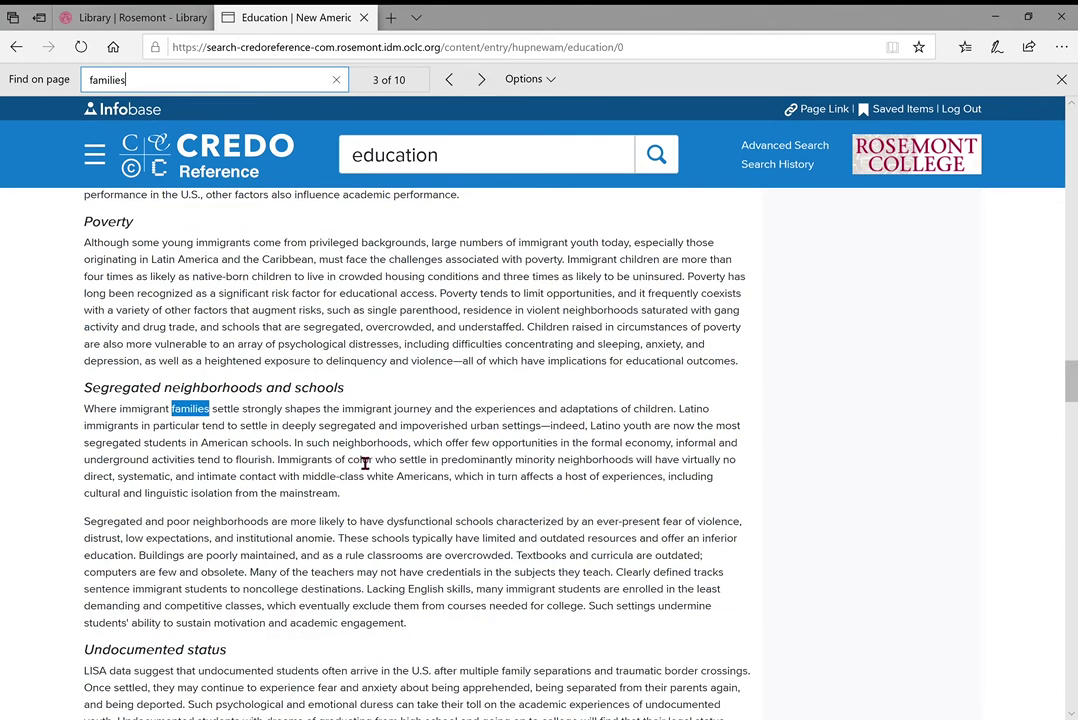
pyautogui.click(365, 463)
pyautogui.scroll(-5, 366, 462)
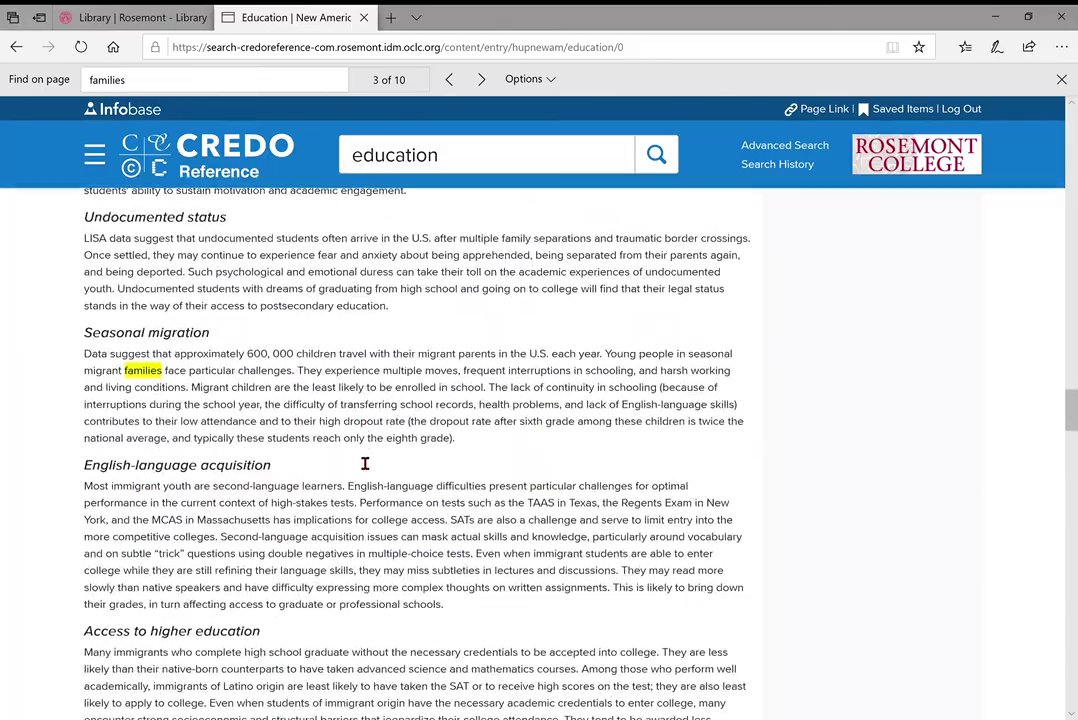
pyautogui.click(1061, 80)
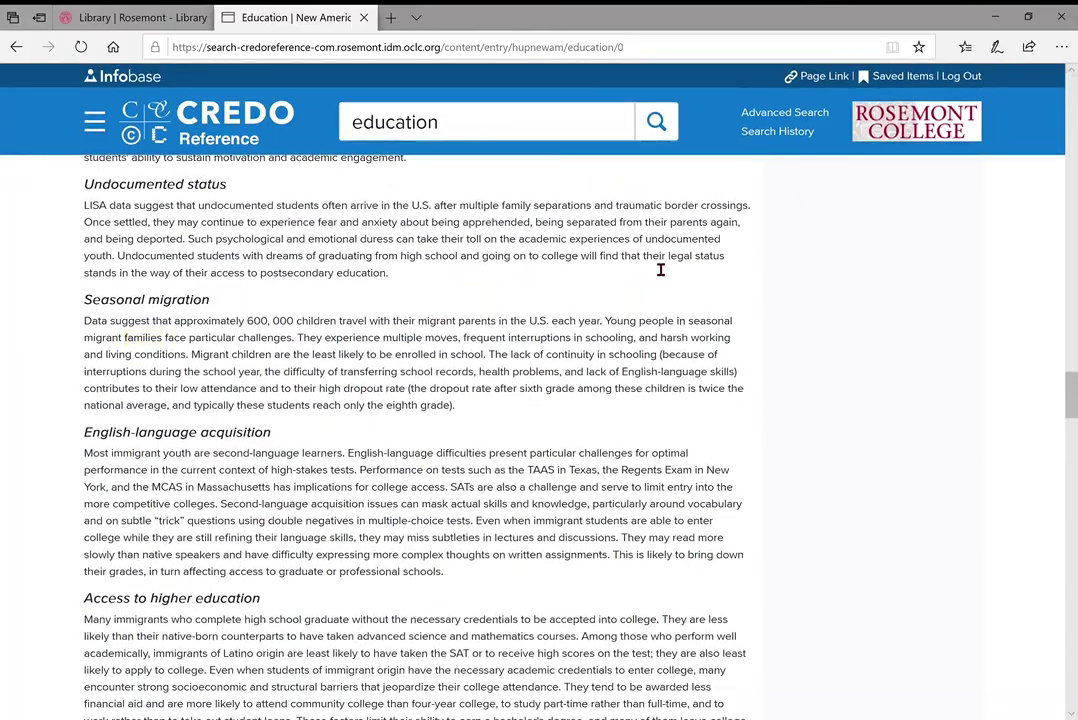
# Scroll the New Americans Education article down to its Bibliography of 11 sources with E-Journal Portal links
pyautogui.scroll(-3, 660, 268)
pyautogui.scroll(-15, 660, 268)
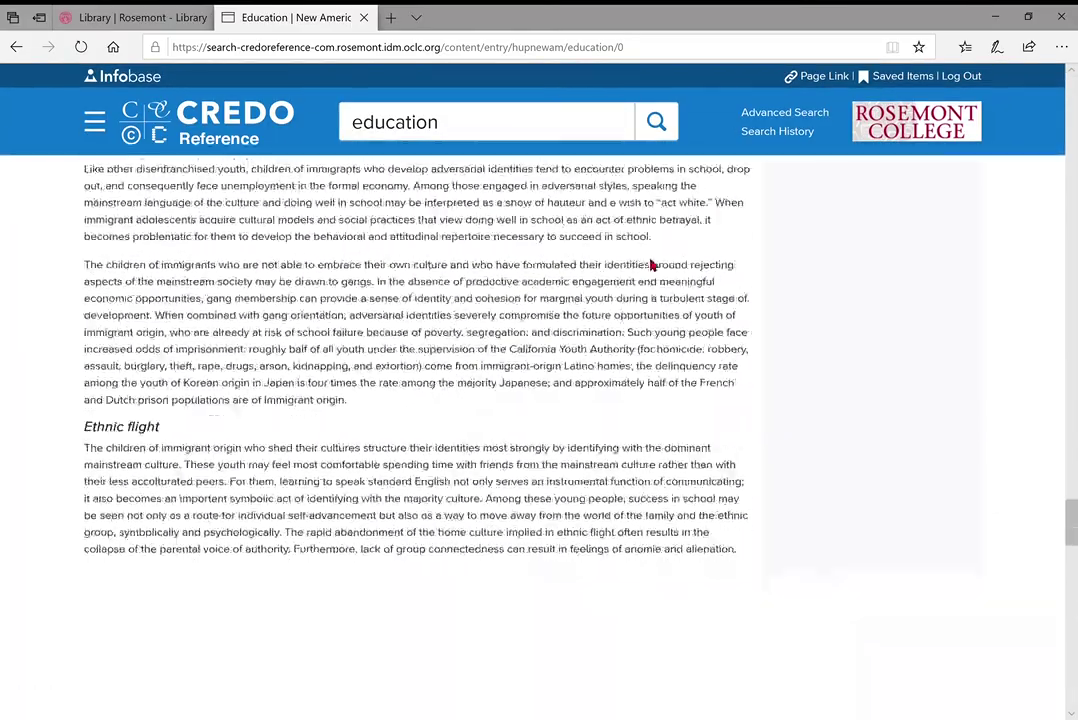
pyautogui.scroll(-20, 650, 265)
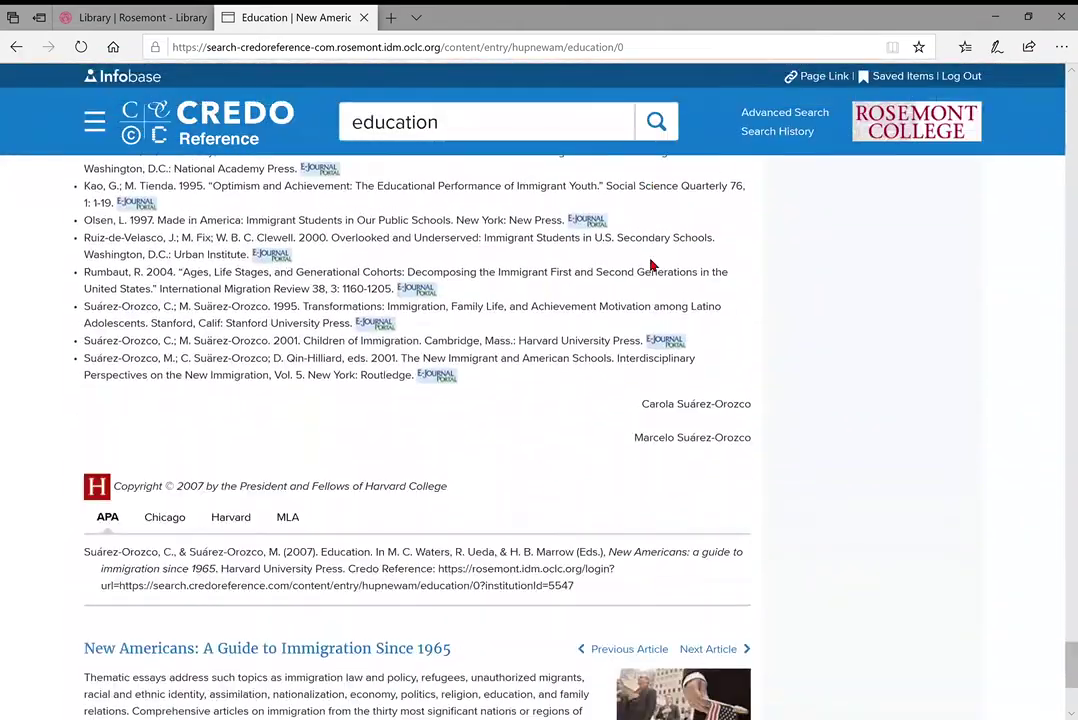
pyautogui.scroll(3, 650, 265)
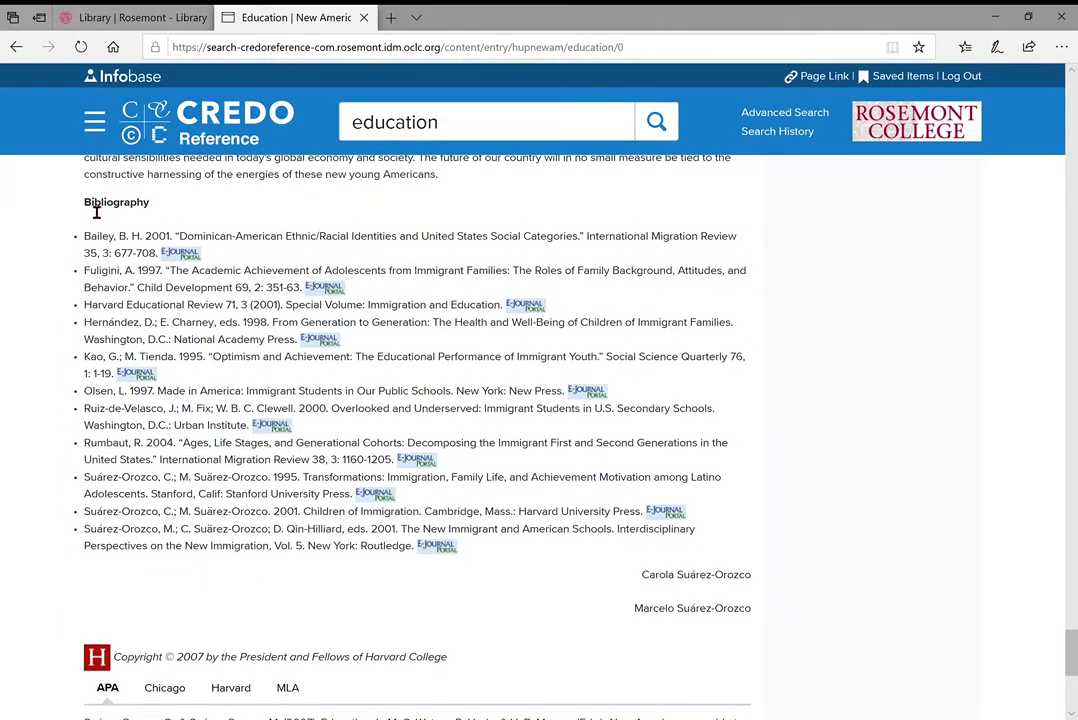
pyautogui.scroll(1, 368, 238)
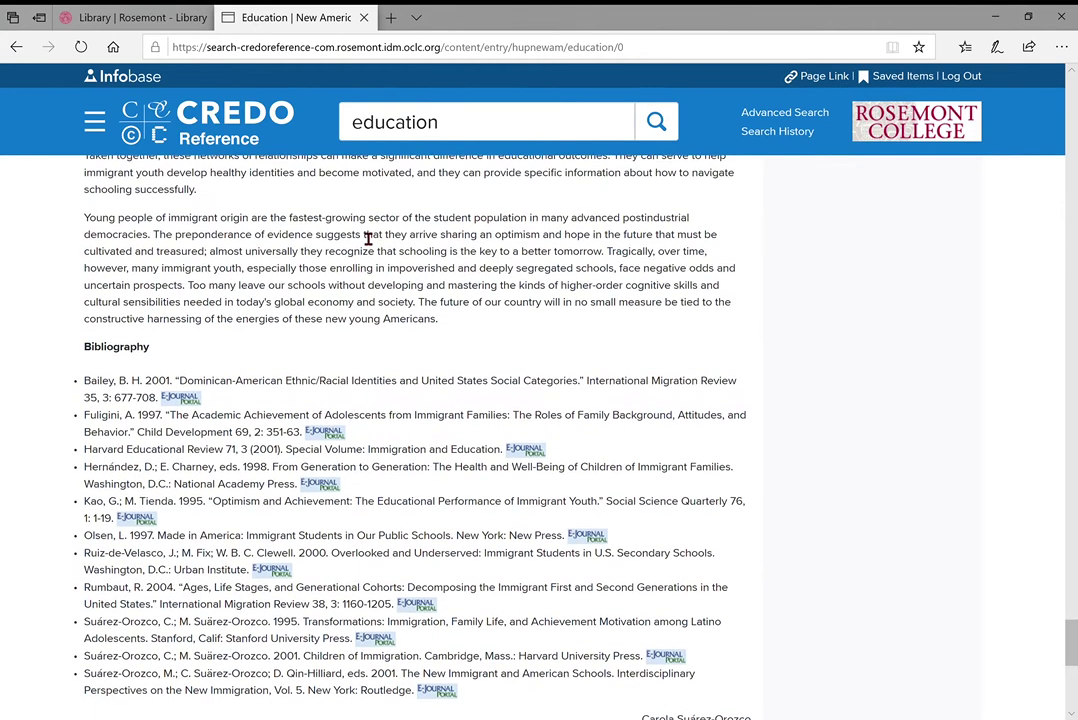
pyautogui.scroll(-1, 368, 238)
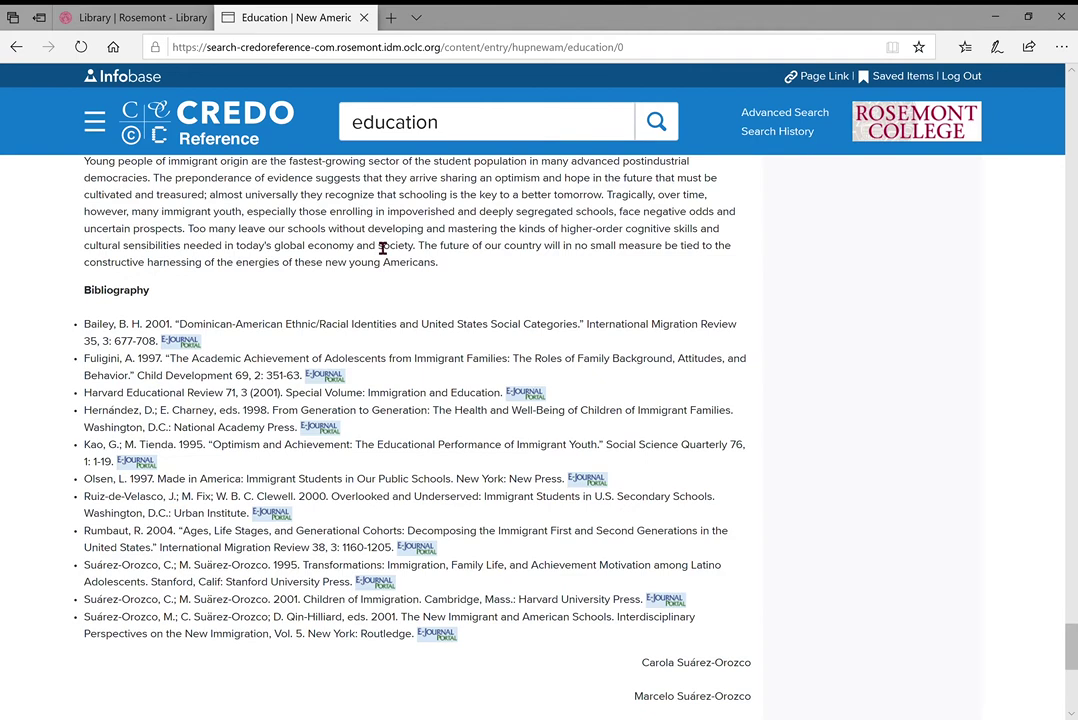
pyautogui.scroll(-1, 380, 248)
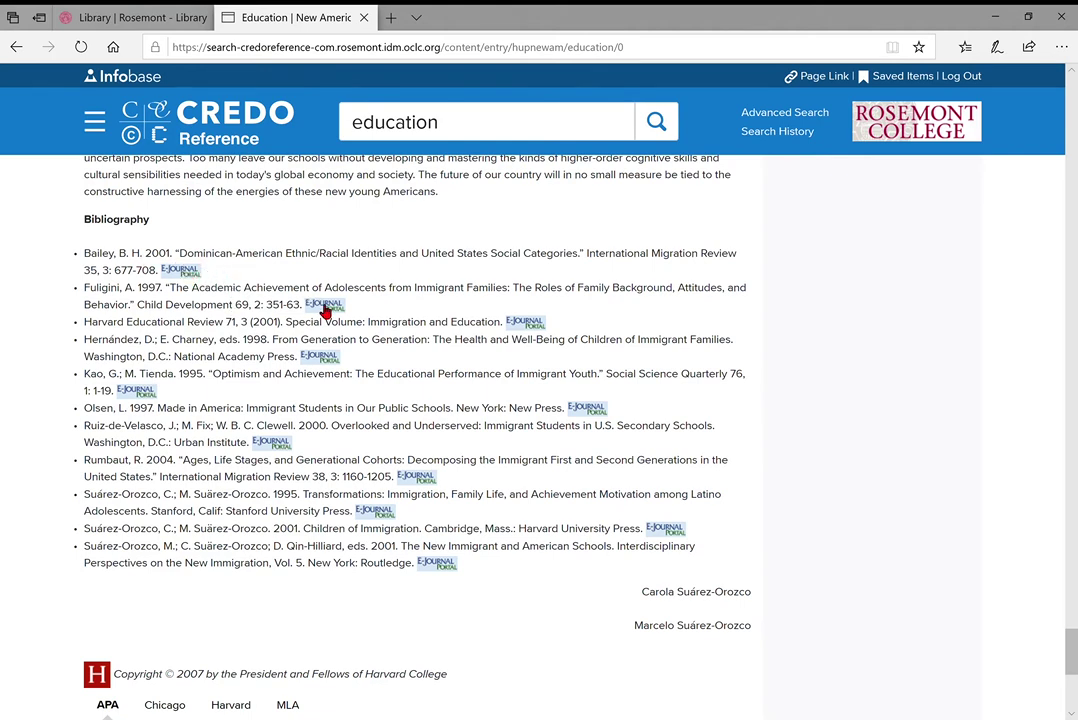
# Look up International Migration Review from the Bailey citation, finding JSTOR Arts & Sciences II access for 1966–2014
pyautogui.click(184, 279)
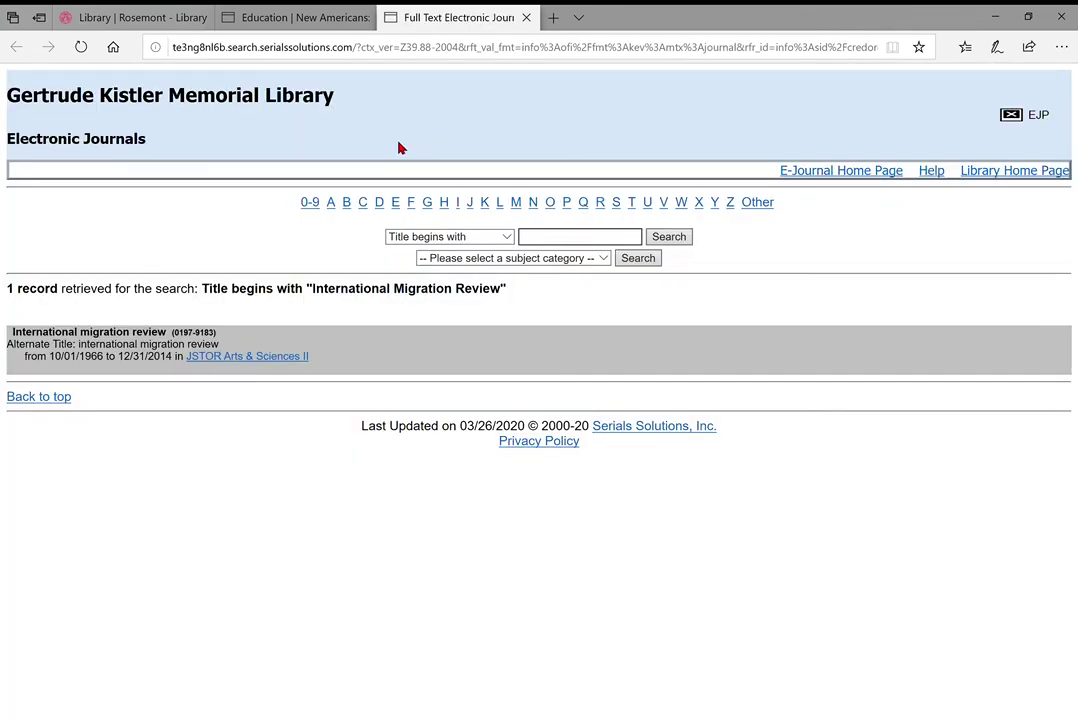
pyautogui.click(310, 17)
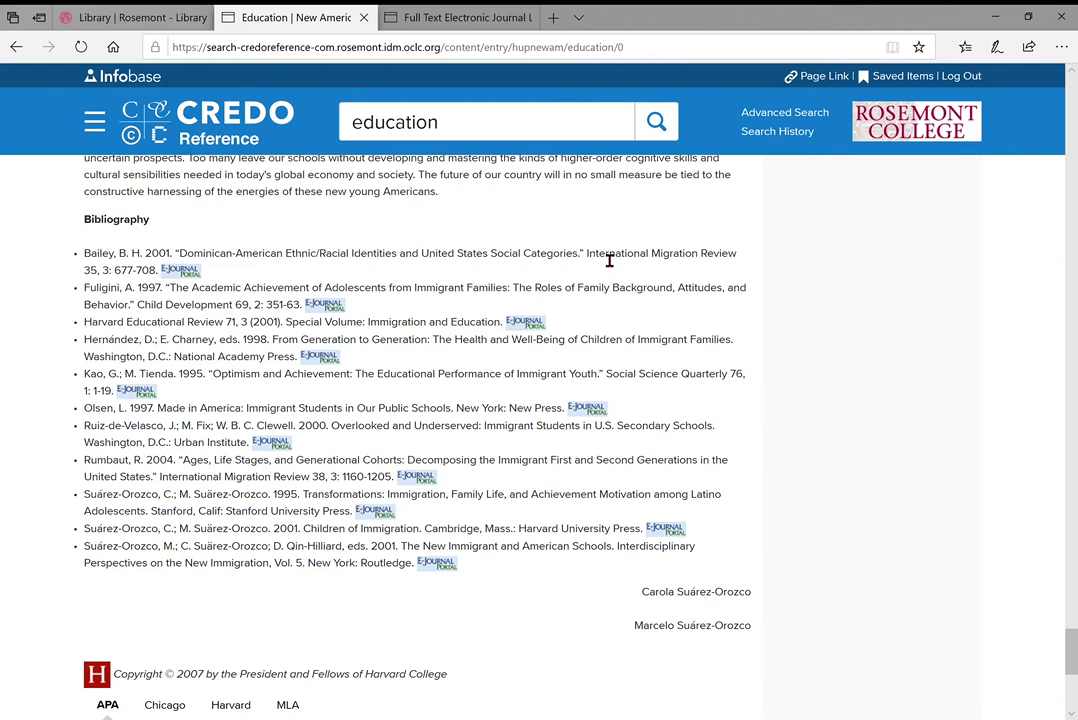
pyautogui.moveTo(586, 254); pyautogui.dragTo(733, 263)
pyautogui.click(101, 264)
pyautogui.click(444, 20)
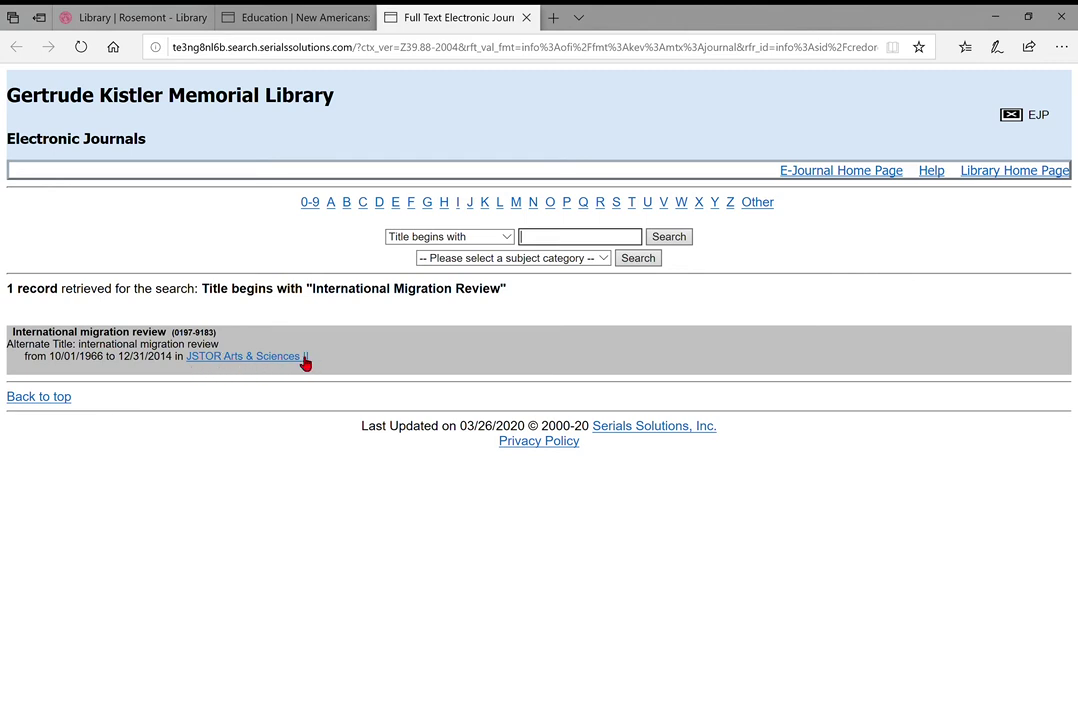
# Open International Migration Review in JSTOR Arts & Sciences II and highlight the Rosemont College Library access notice
pyautogui.click(223, 362)
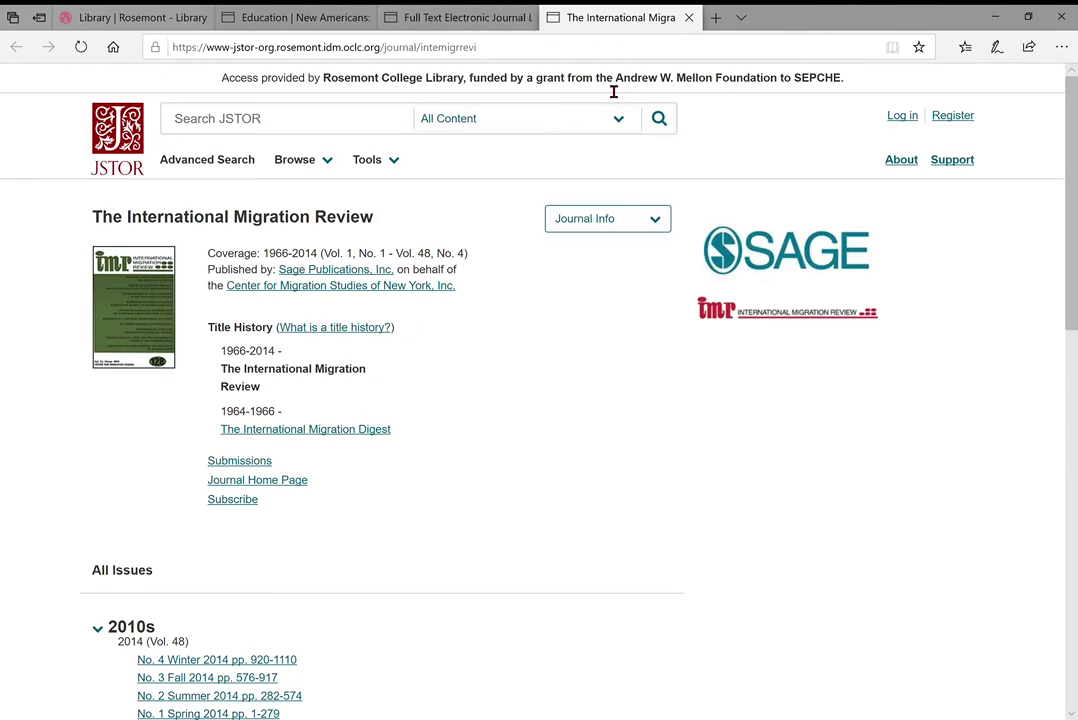
pyautogui.moveTo(247, 78); pyautogui.dragTo(465, 83)
pyautogui.click(468, 83)
pyautogui.scroll(-2, 269, 528)
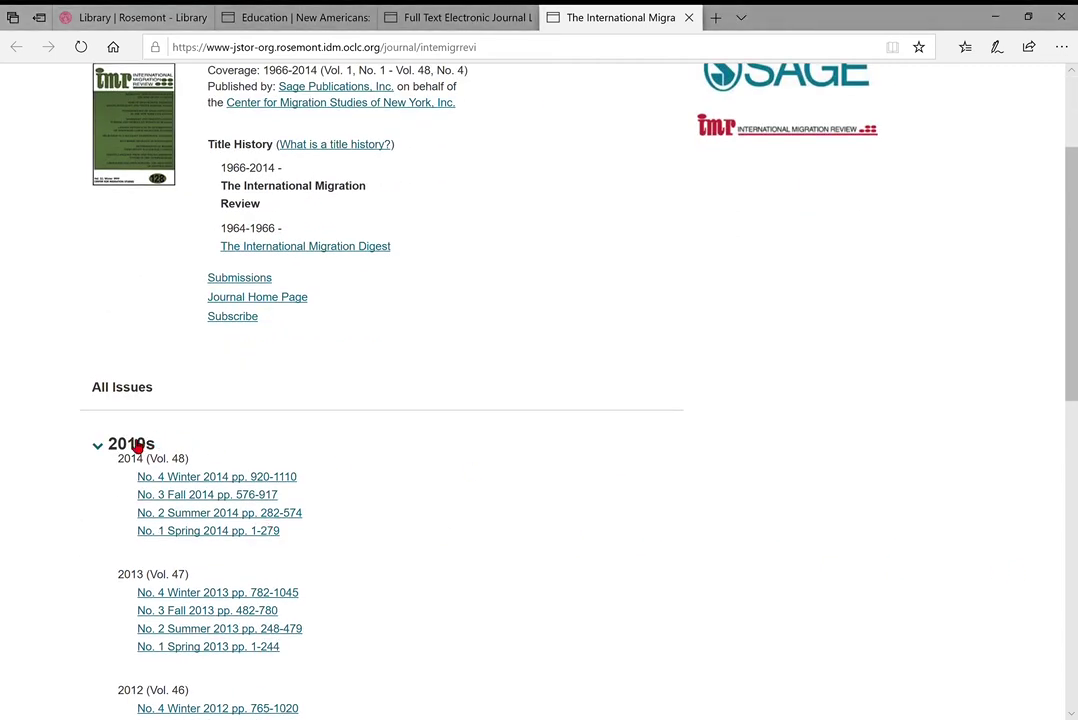
pyautogui.scroll(-2, 288, 456)
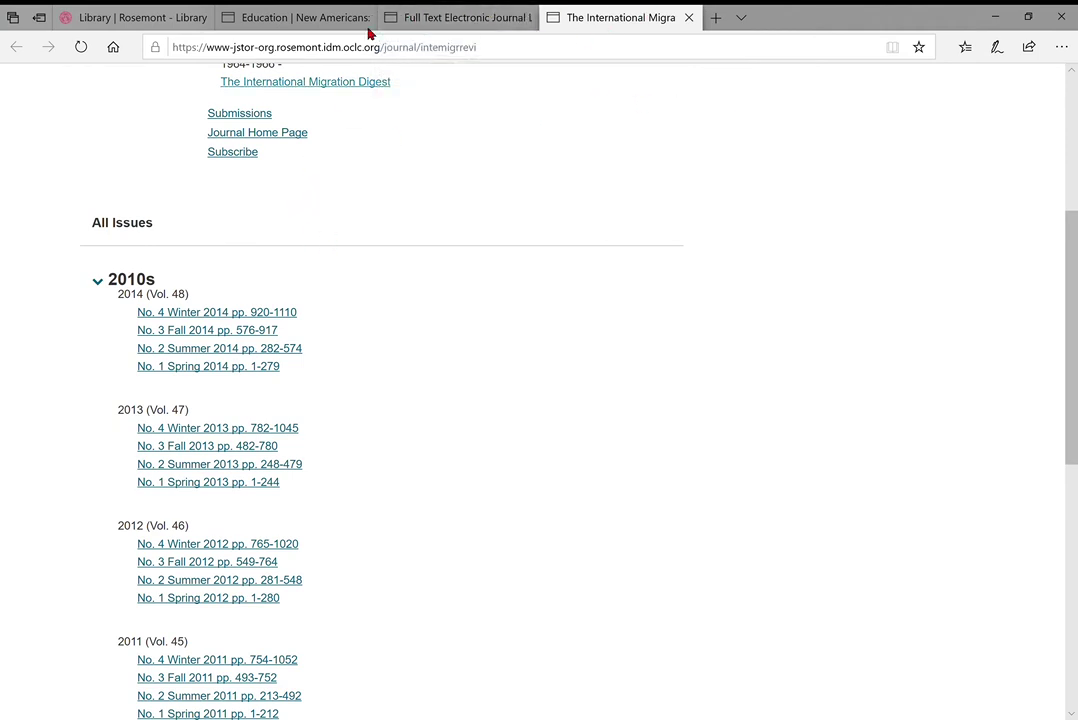
# Expand the journal's 2000s issues and pick Vol. 35, No. 3, Autumn 2001
pyautogui.click(300, 15)
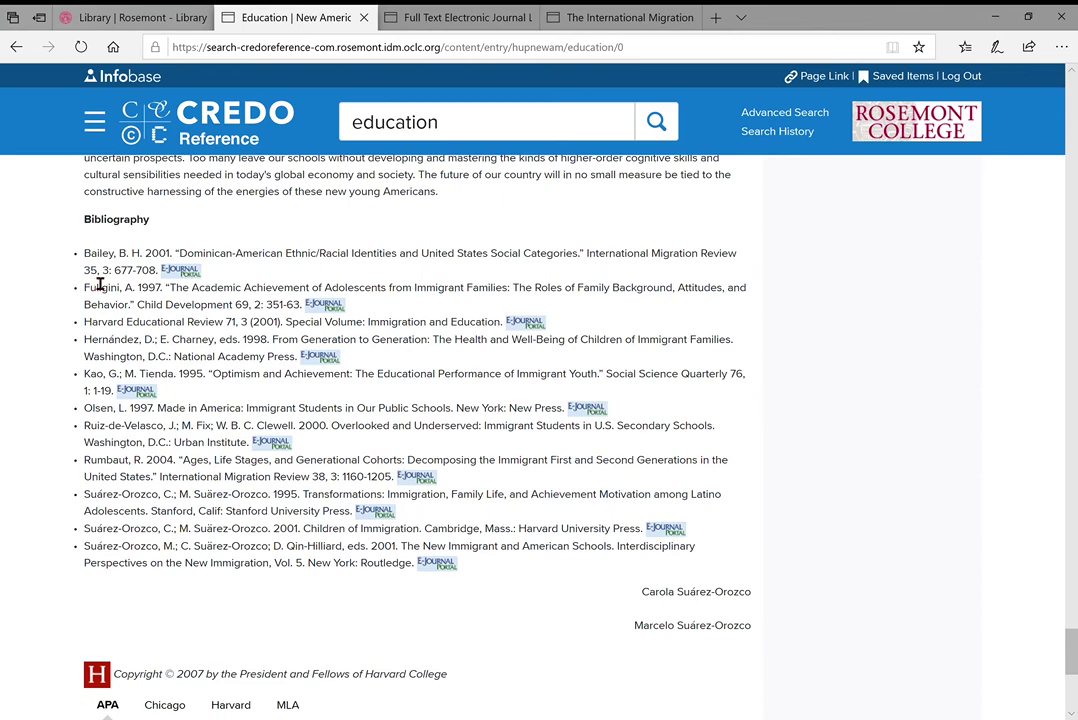
pyautogui.click(452, 18)
pyautogui.click(614, 18)
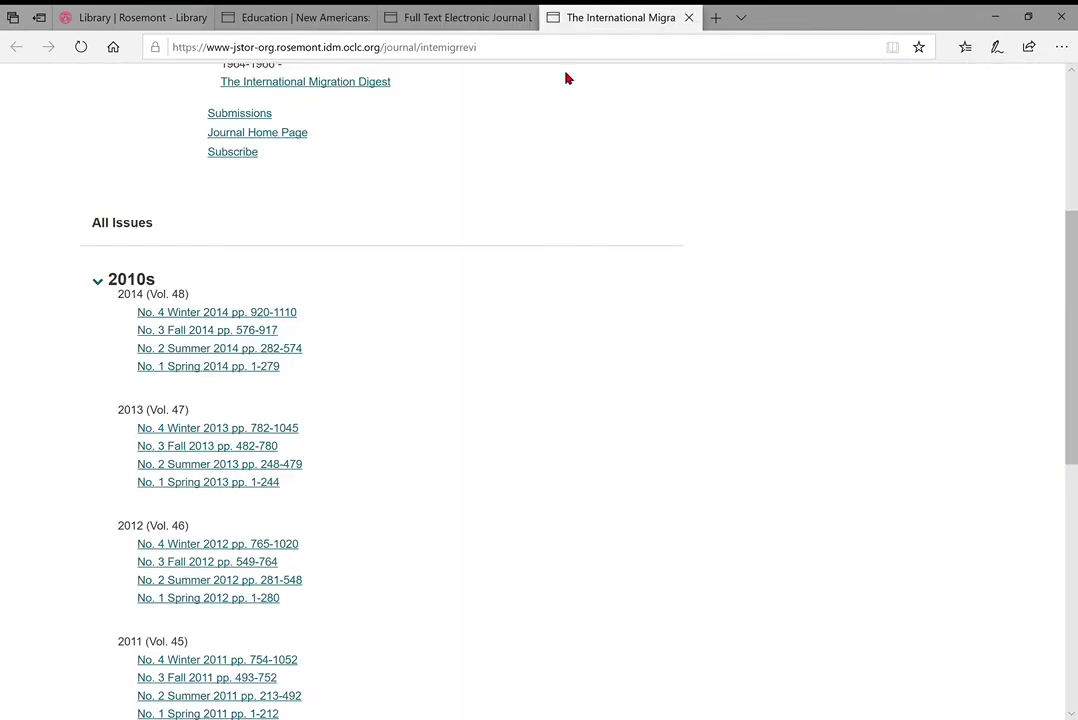
pyautogui.scroll(-5, 291, 452)
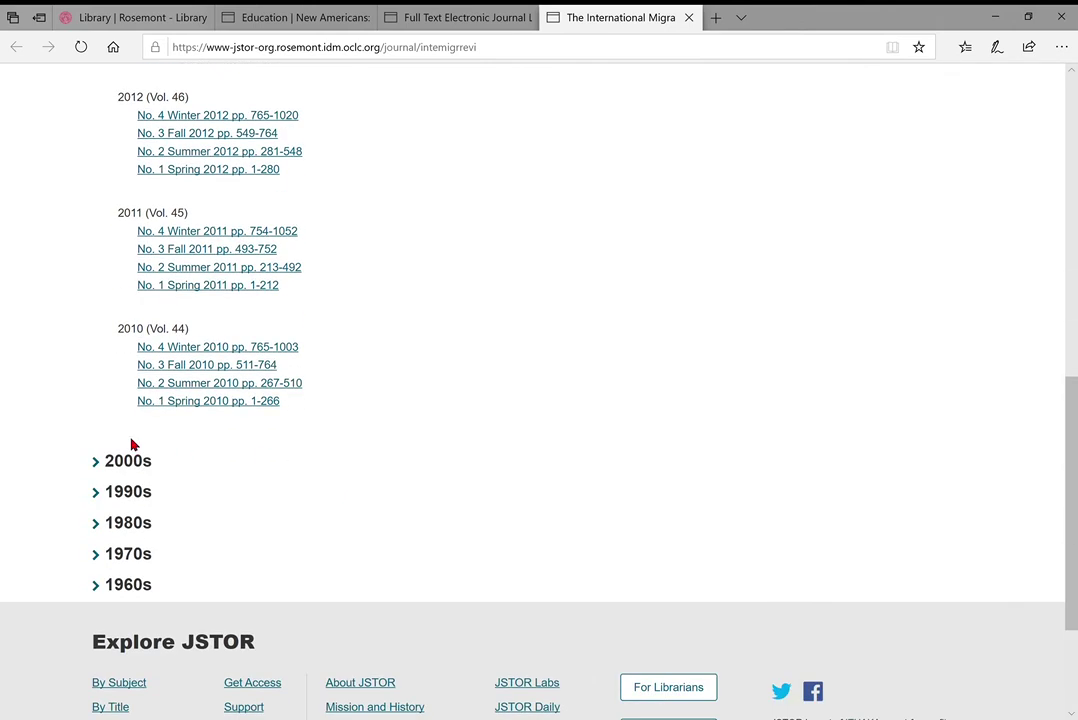
pyautogui.click(100, 465)
pyautogui.scroll(-2, 375, 510)
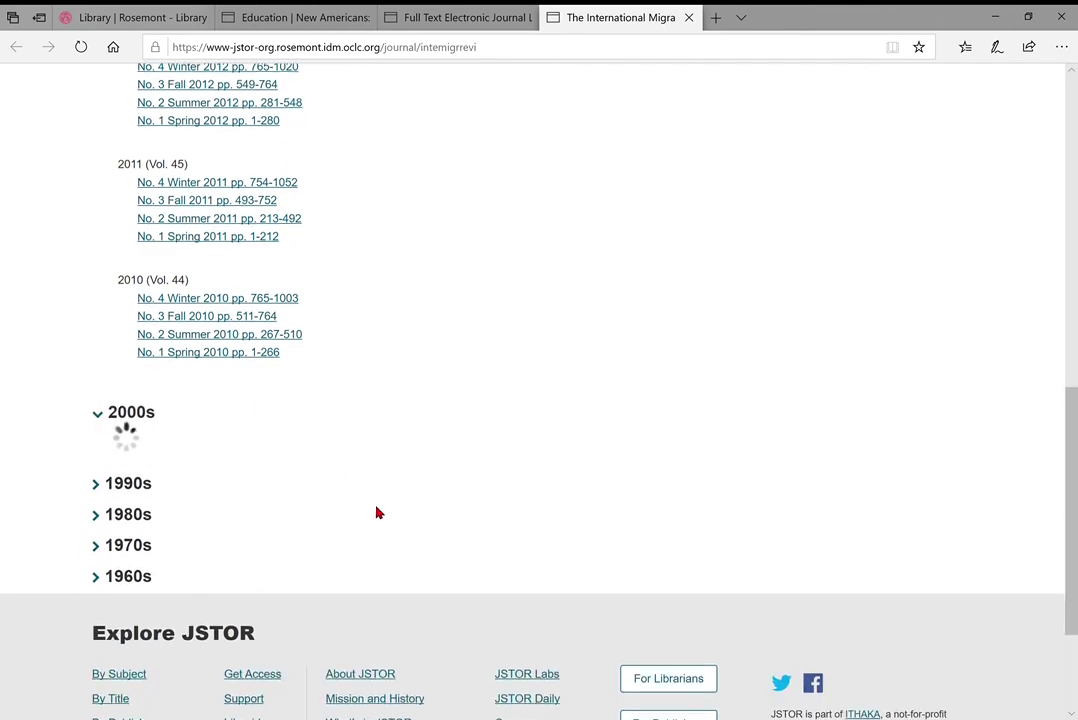
pyautogui.scroll(-10, 376, 512)
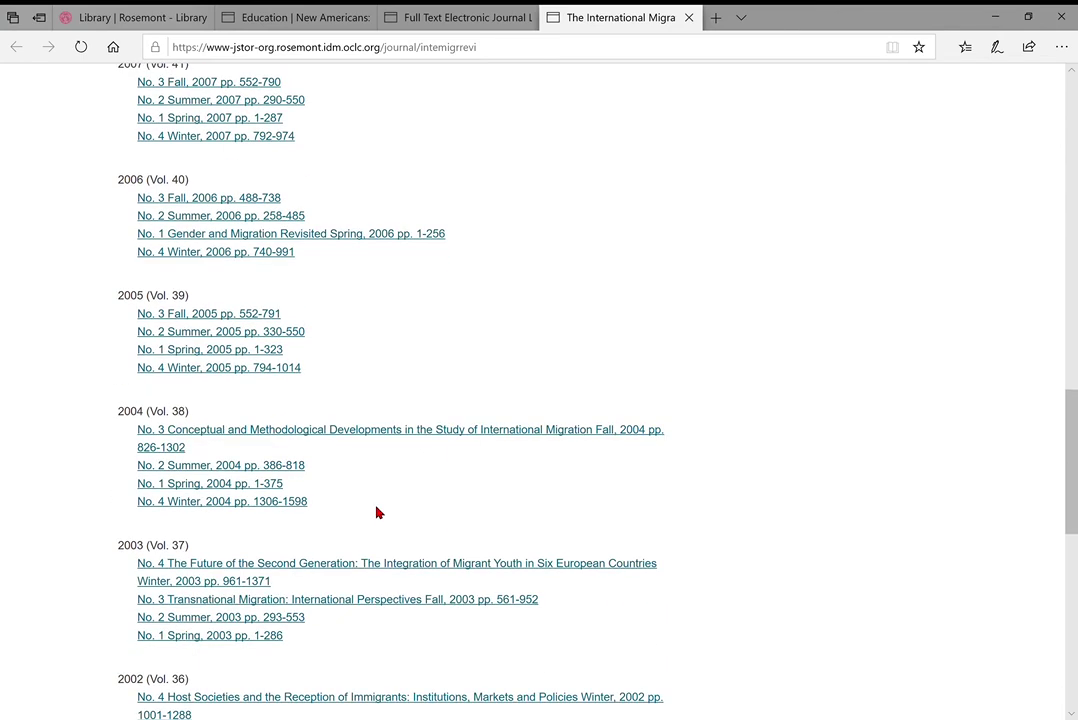
pyautogui.scroll(-1, 376, 512)
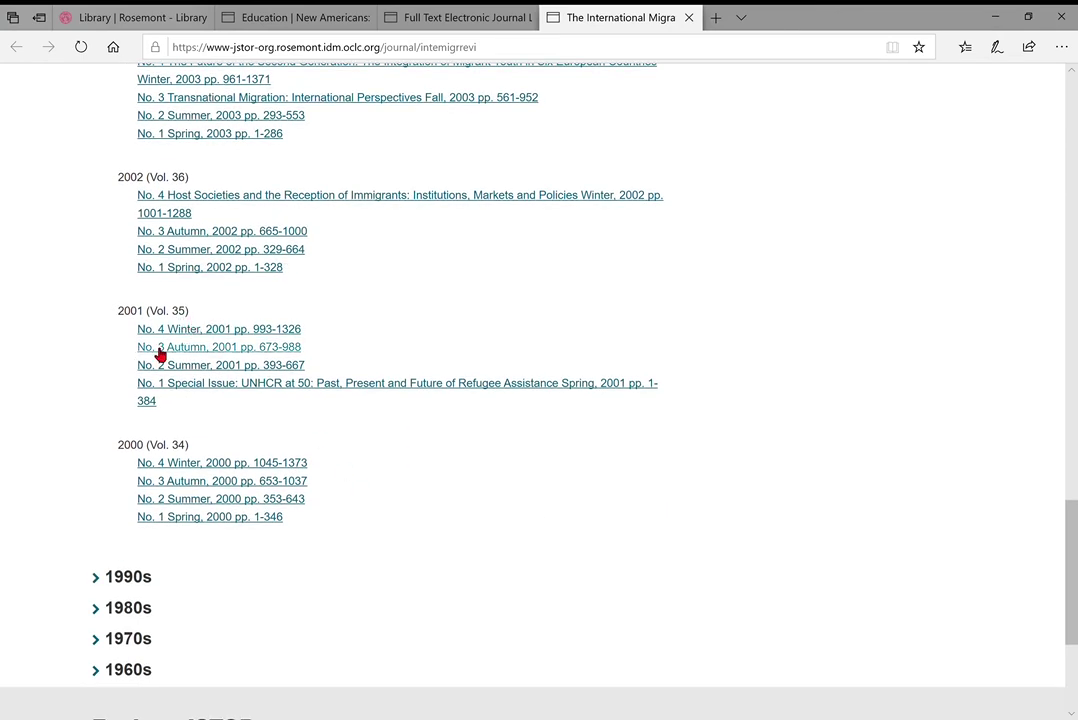
pyautogui.click(198, 352)
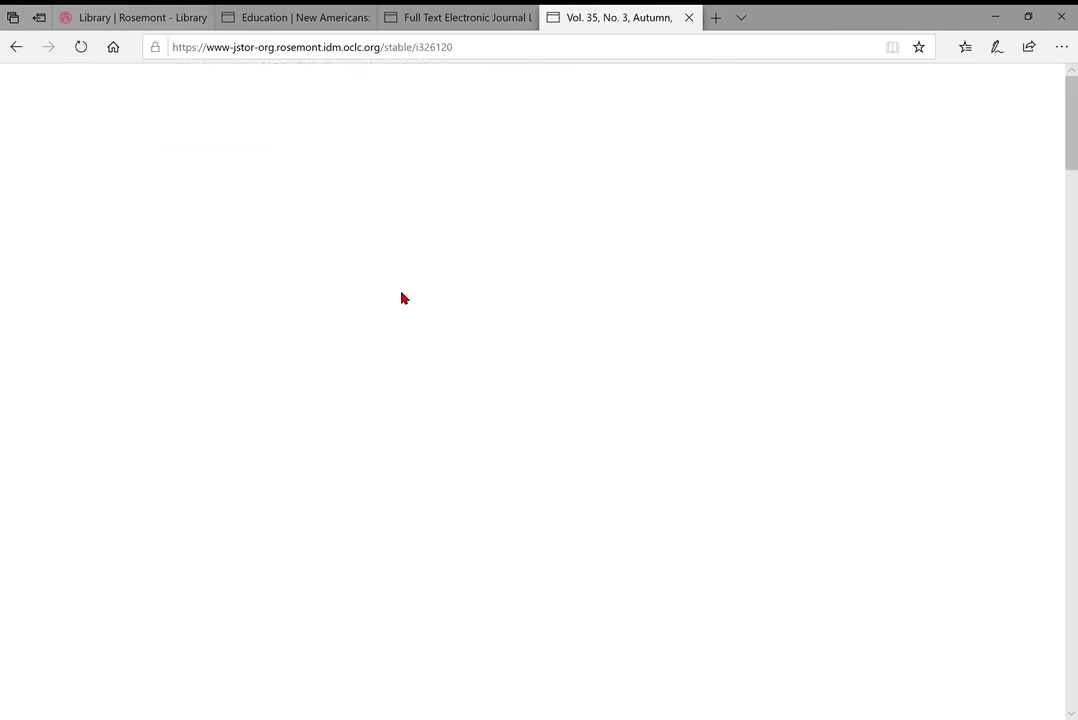
# Scroll the Autumn 2001 issue page to its table of contents, starting with Front Matter
pyautogui.scroll(-2, 401, 298)
pyautogui.scroll(-2, 401, 298)
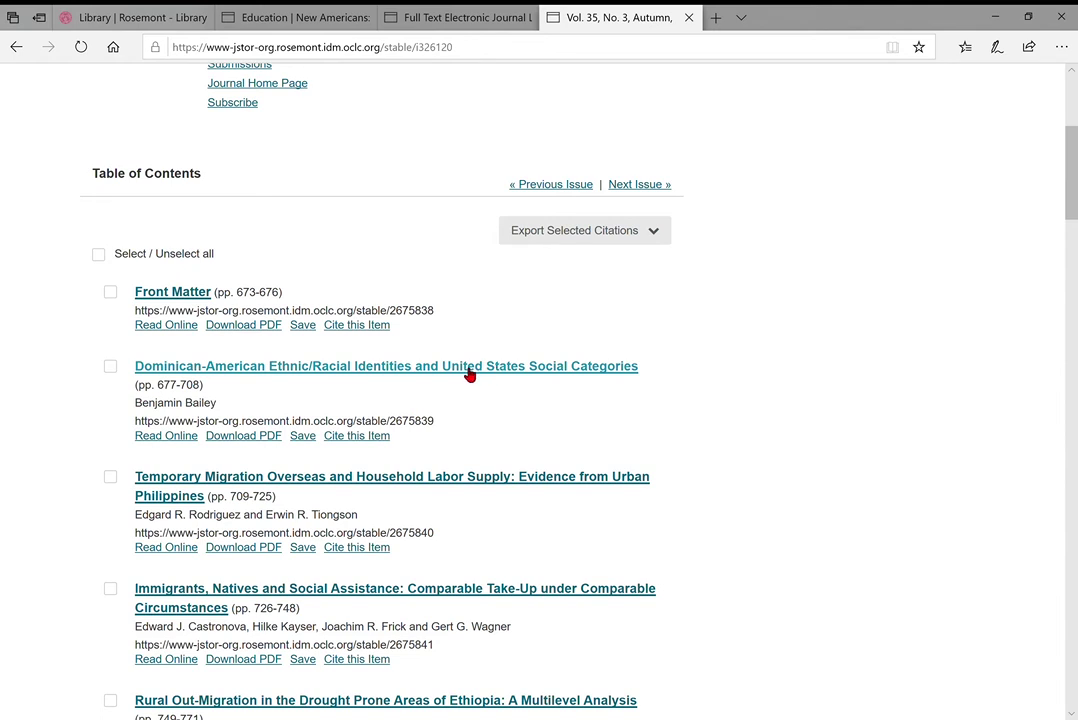
# Open the Dominican-American Ethnic/Racial Identities article in JSTOR's reader and look over its first page
pyautogui.click(310, 370)
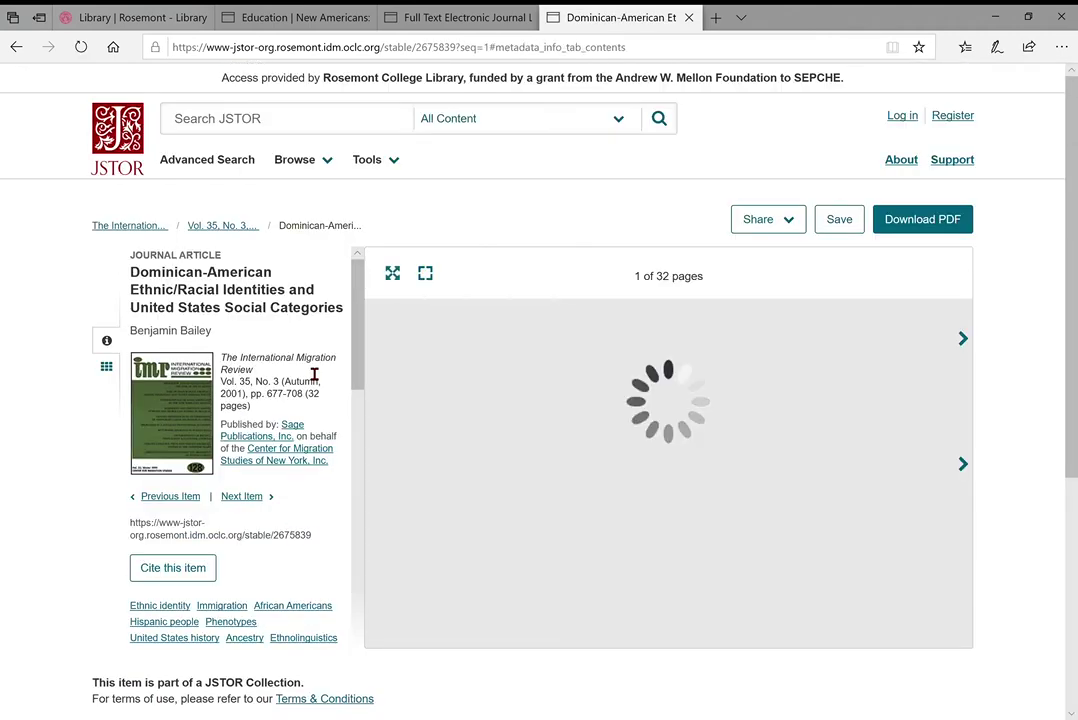
pyautogui.scroll(-2, 561, 404)
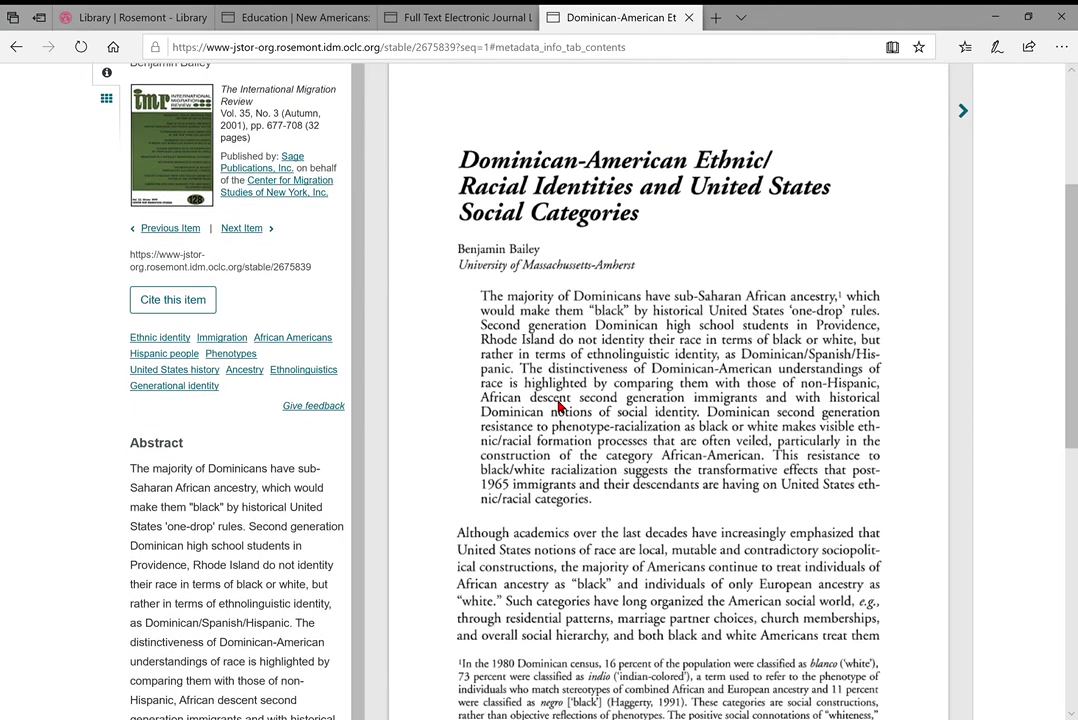
pyautogui.scroll(2, 739, 212)
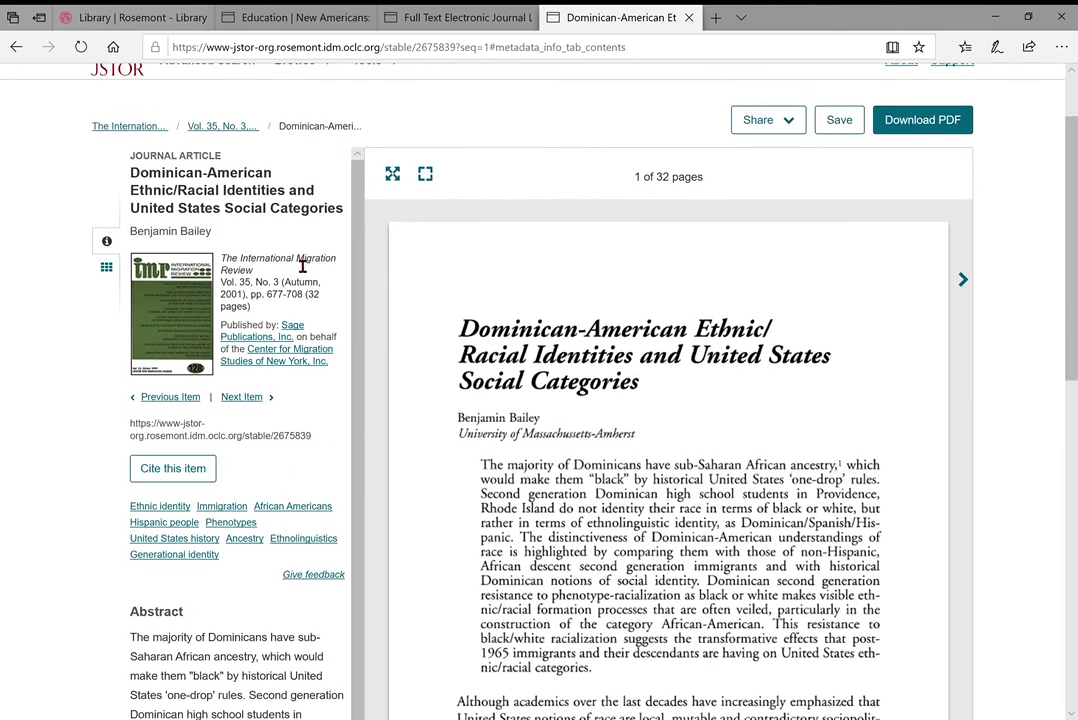
pyautogui.scroll(-2, 216, 350)
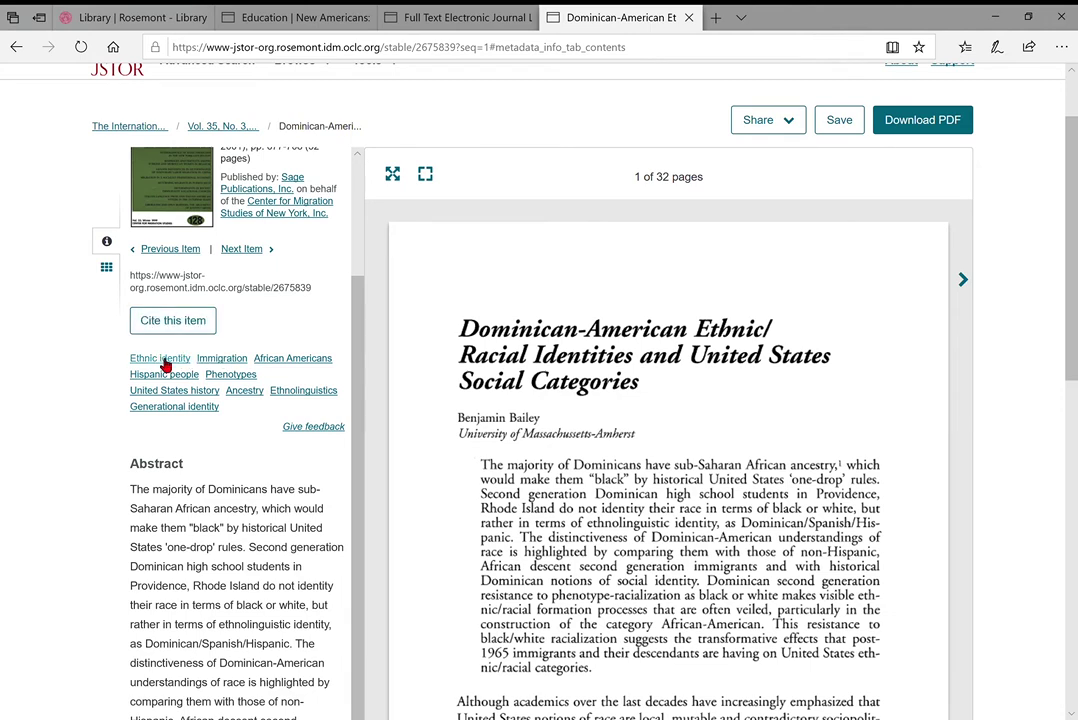
pyautogui.scroll(-2, 182, 434)
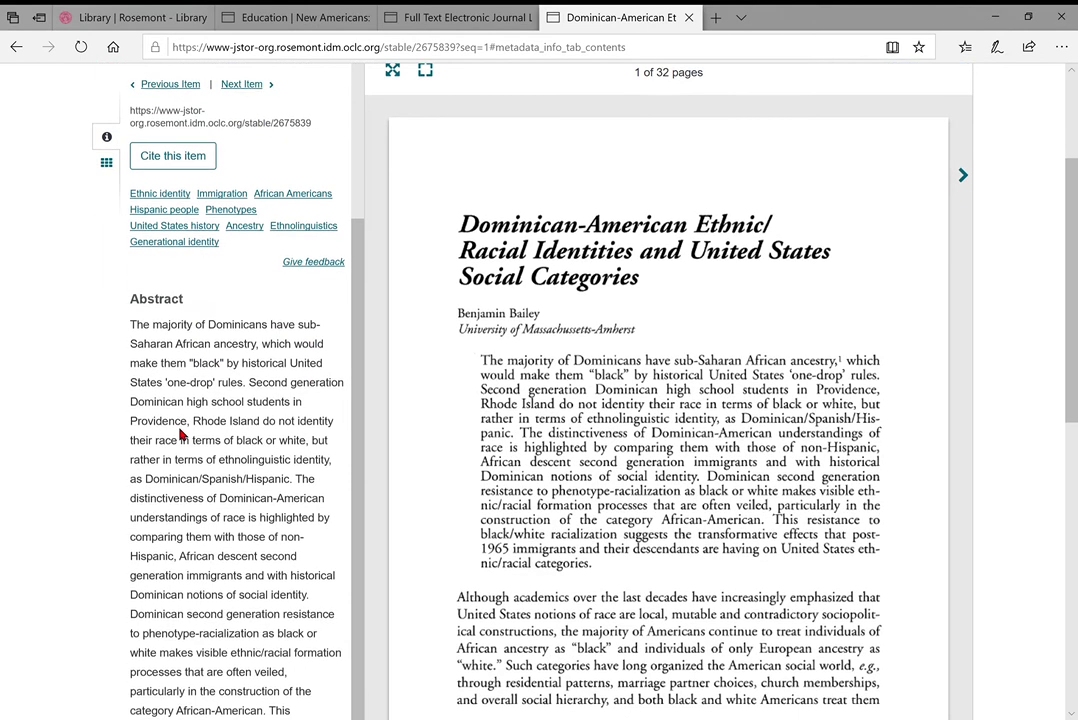
pyautogui.scroll(-3, 184, 437)
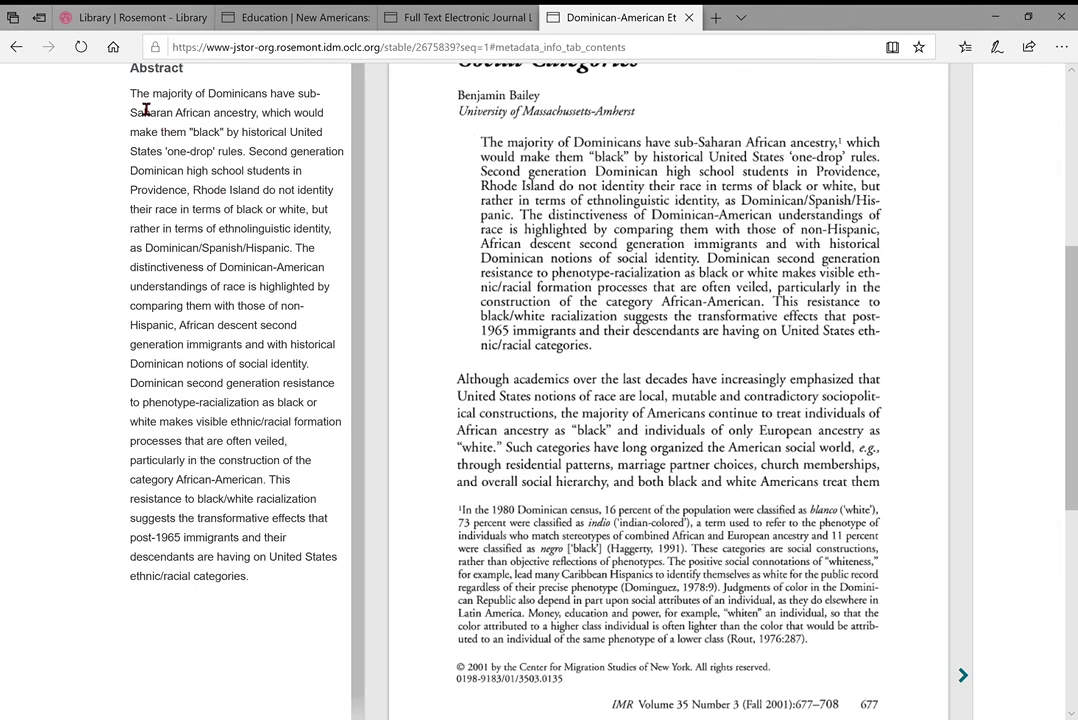
pyautogui.scroll(3, 258, 562)
pyautogui.scroll(5, 258, 562)
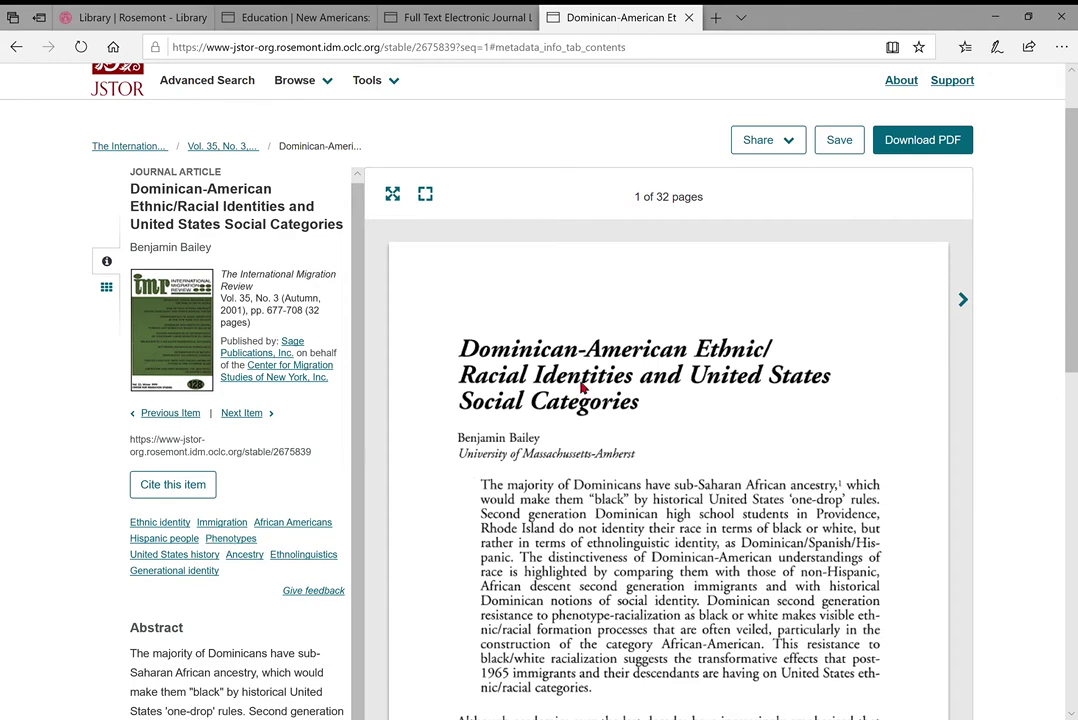
pyautogui.scroll(-3, 580, 392)
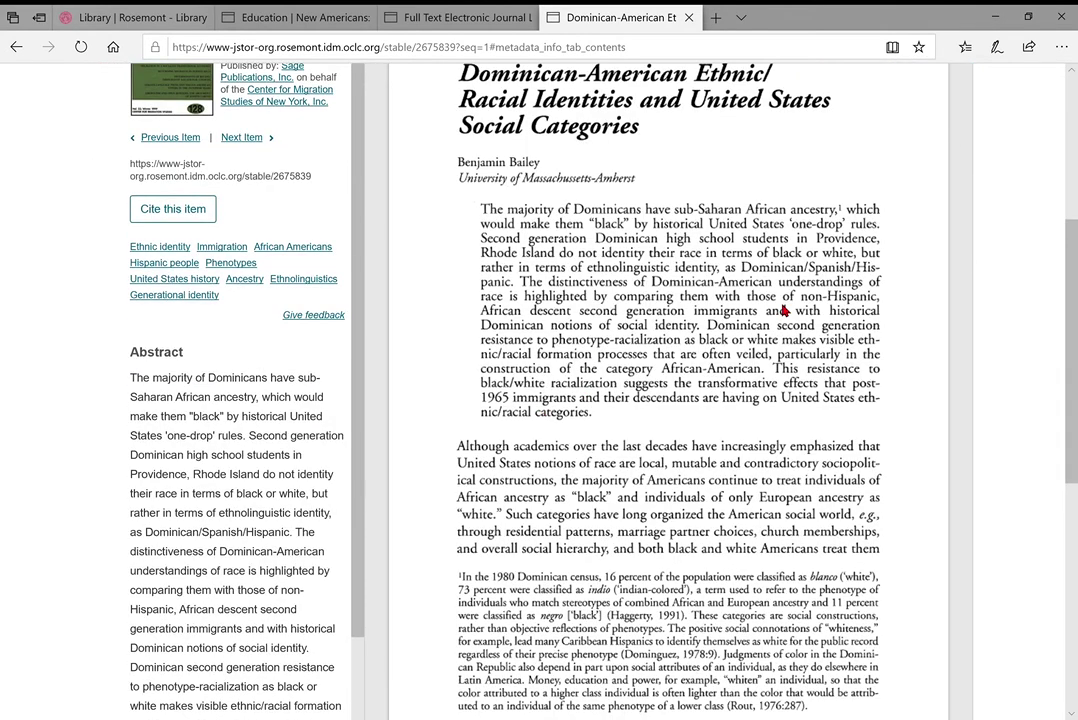
pyautogui.scroll(-1, 610, 405)
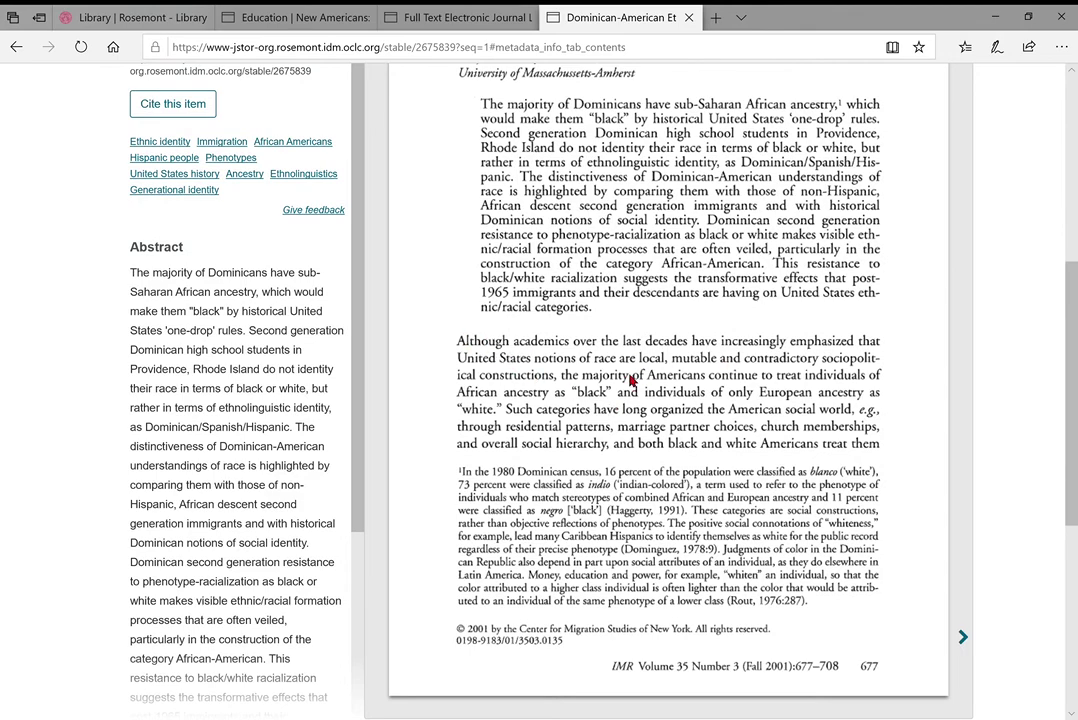
pyautogui.scroll(2, 631, 378)
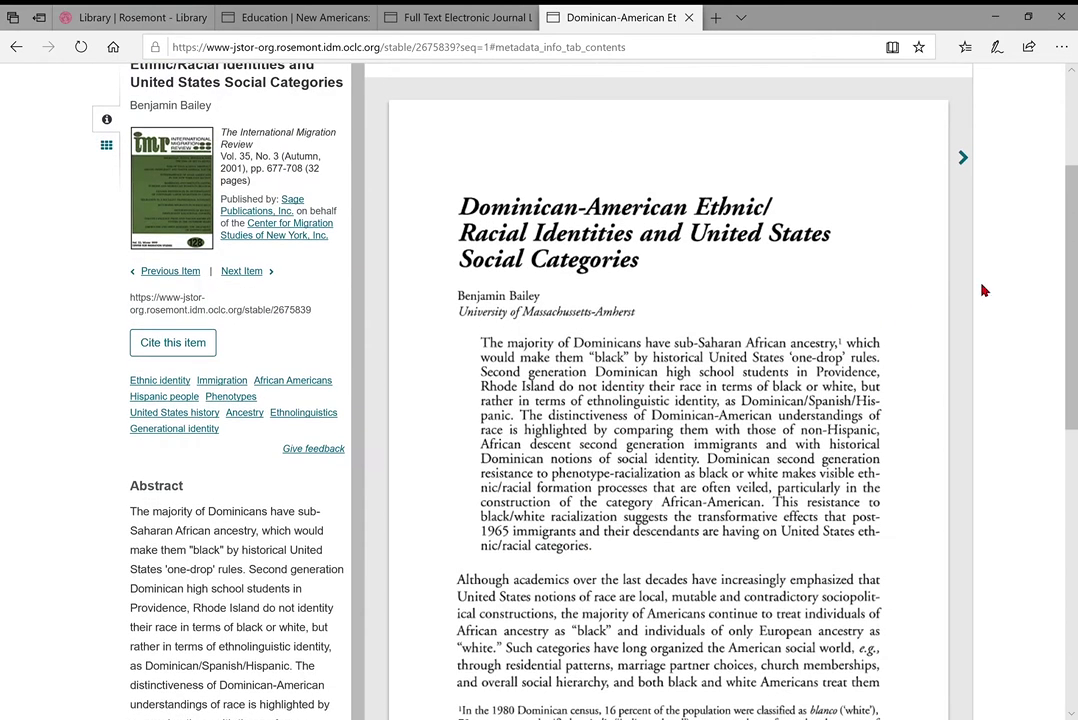
# Advance the article preview from page 1 to page 3 of 32
pyautogui.click(963, 303)
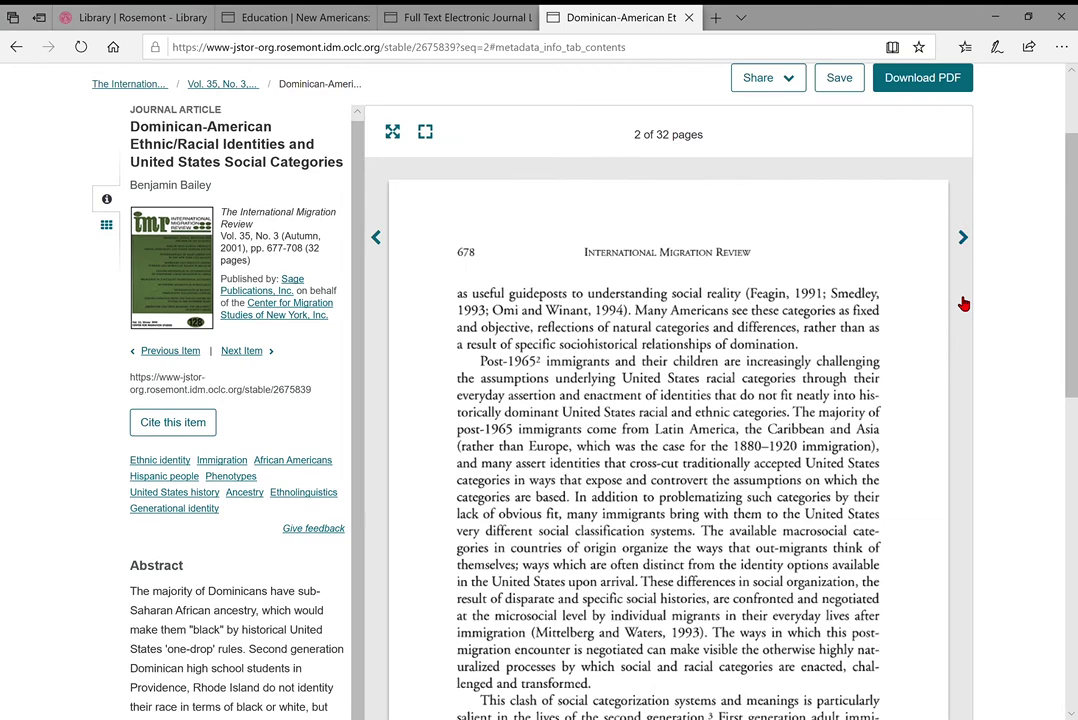
pyautogui.click(963, 303)
pyautogui.scroll(-2, 963, 303)
pyautogui.scroll(3, 963, 303)
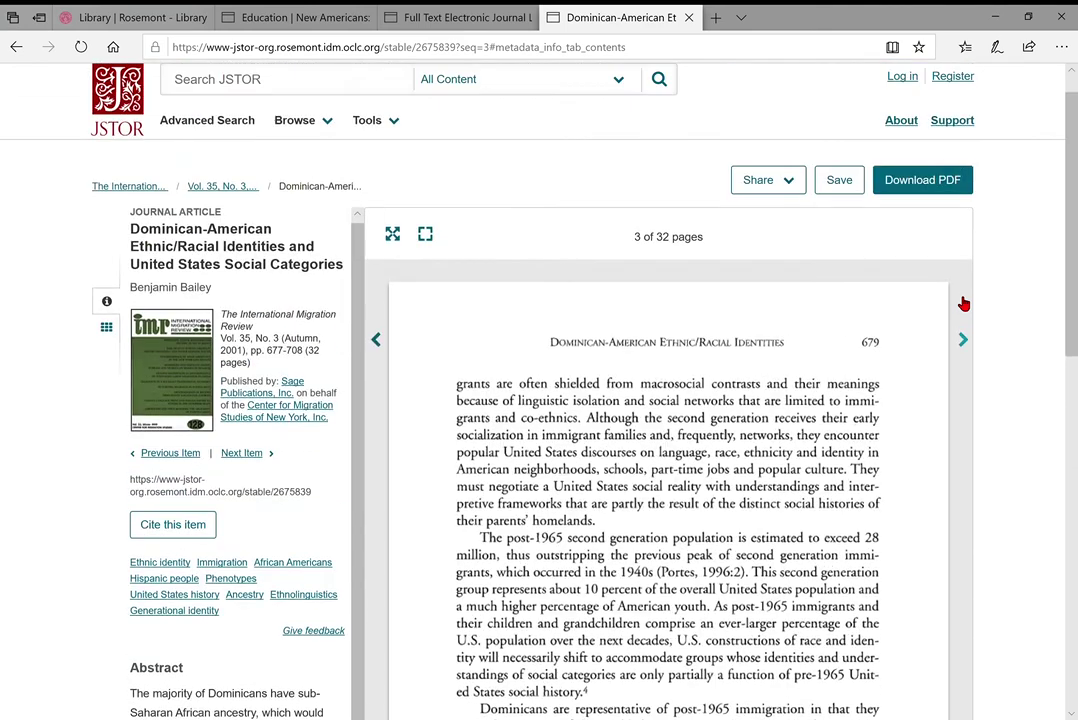
# Download the article as a 33-page PDF after accepting JSTOR's terms, then search within it
pyautogui.click(941, 183)
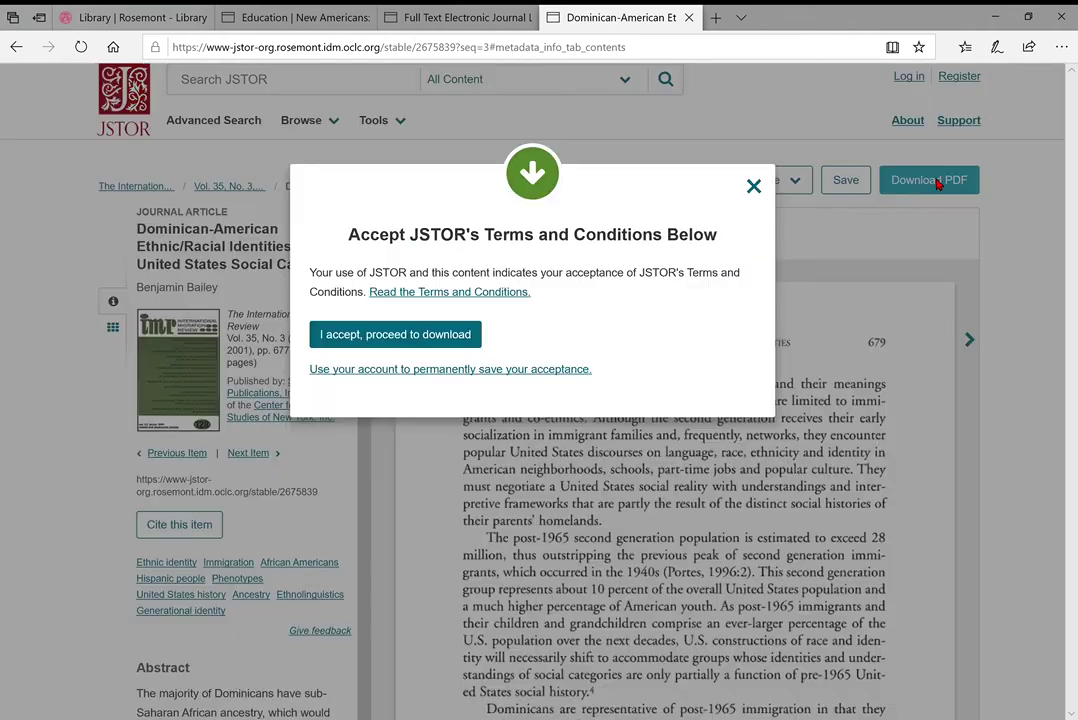
pyautogui.click(392, 337)
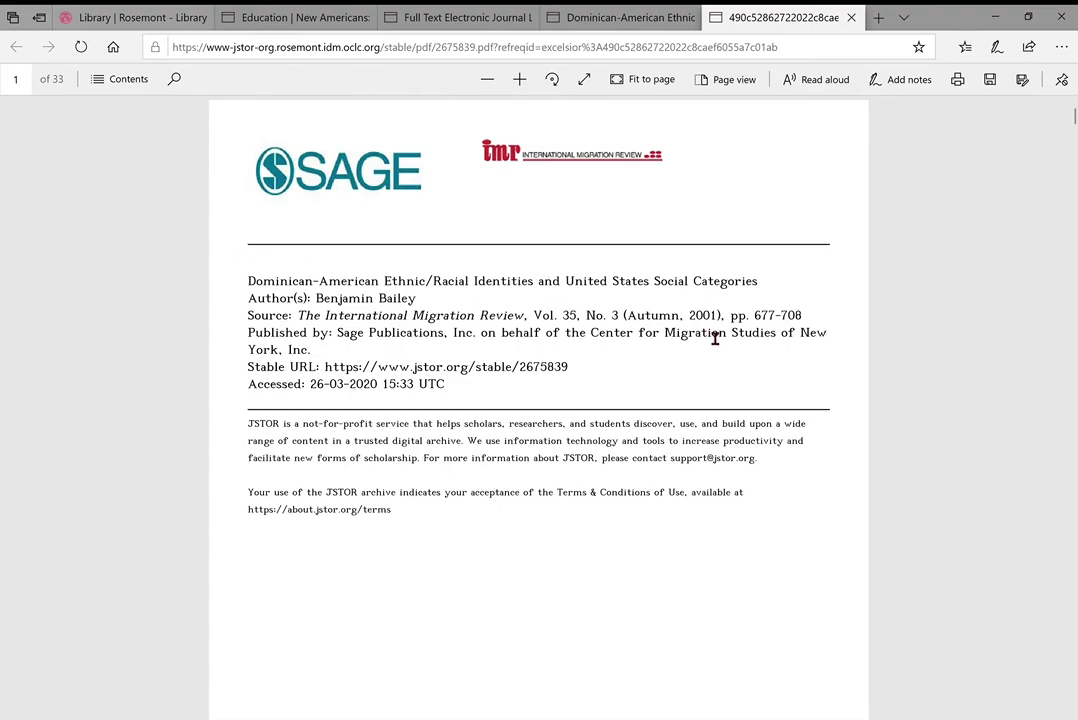
pyautogui.scroll(-10, 460, 250)
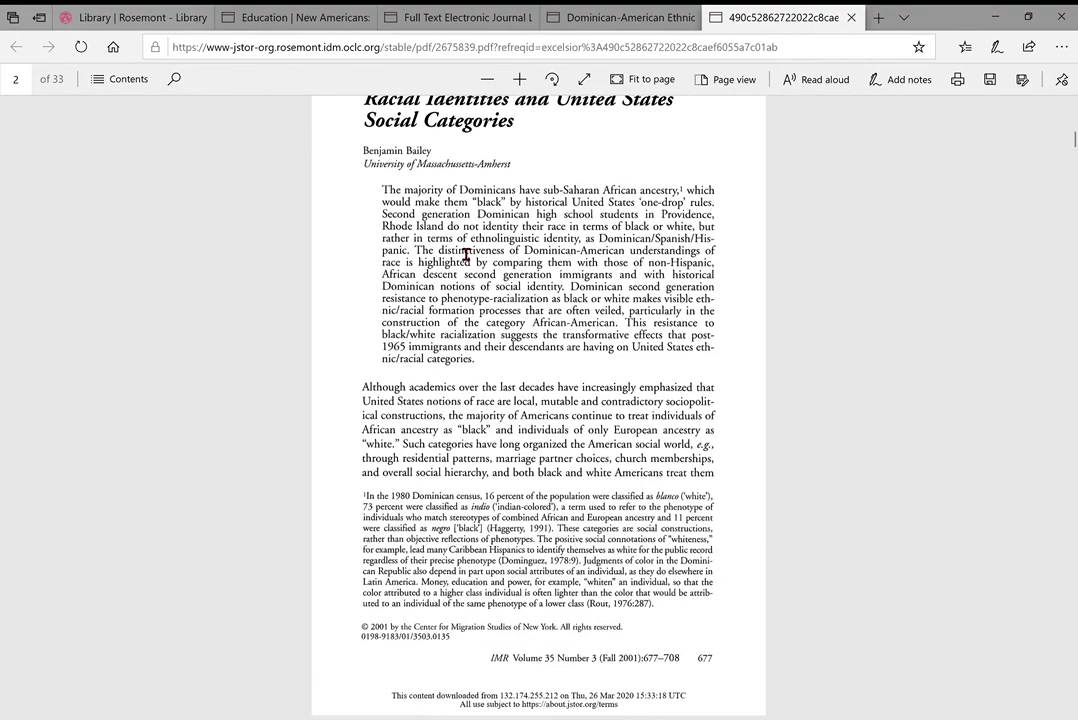
pyautogui.scroll(3, 466, 254)
pyautogui.scroll(-8, 460, 250)
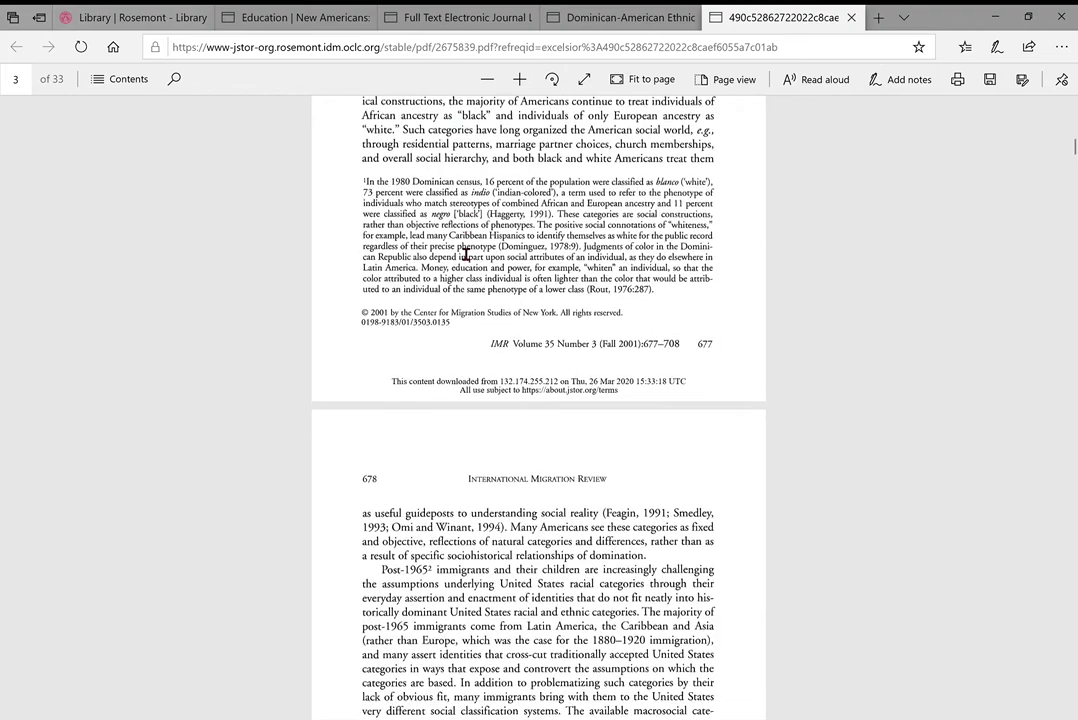
pyautogui.scroll(10, 460, 250)
pyautogui.scroll(2, 455, 248)
pyautogui.scroll(1, 300, 200)
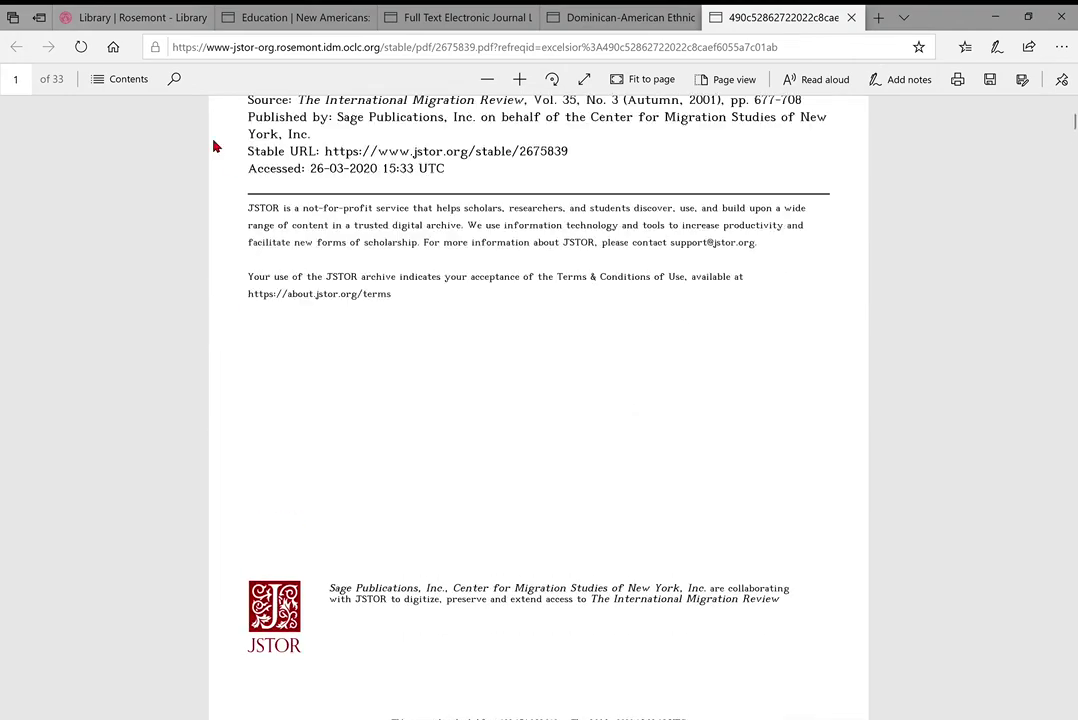
pyautogui.click(176, 80)
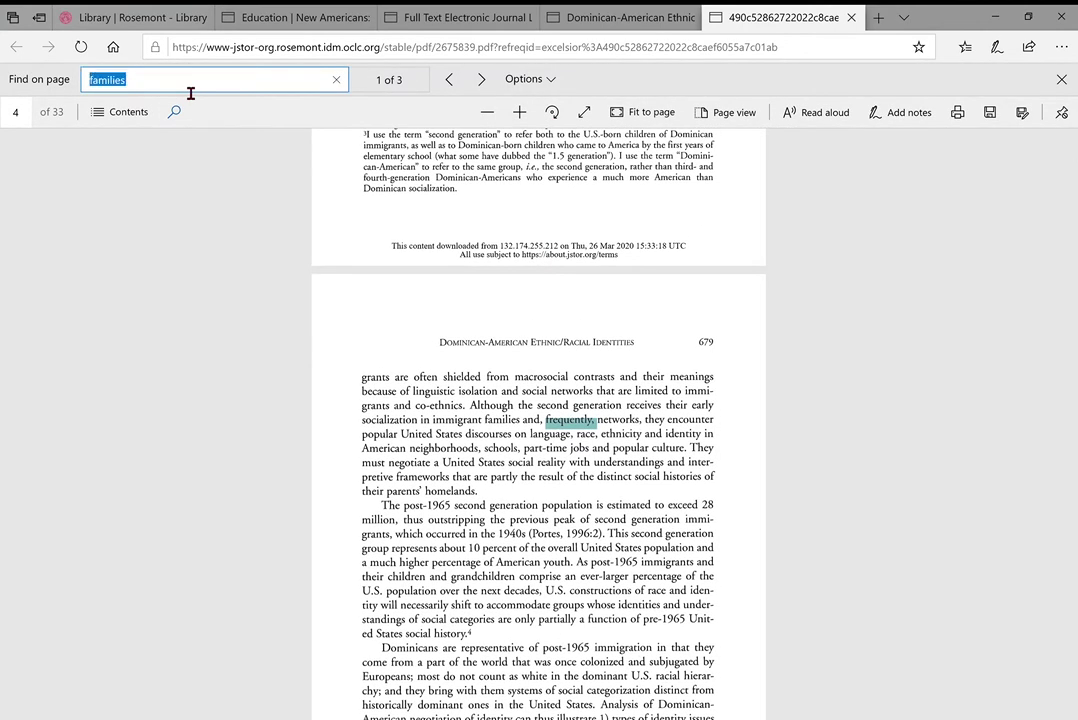
pyautogui.write('family')
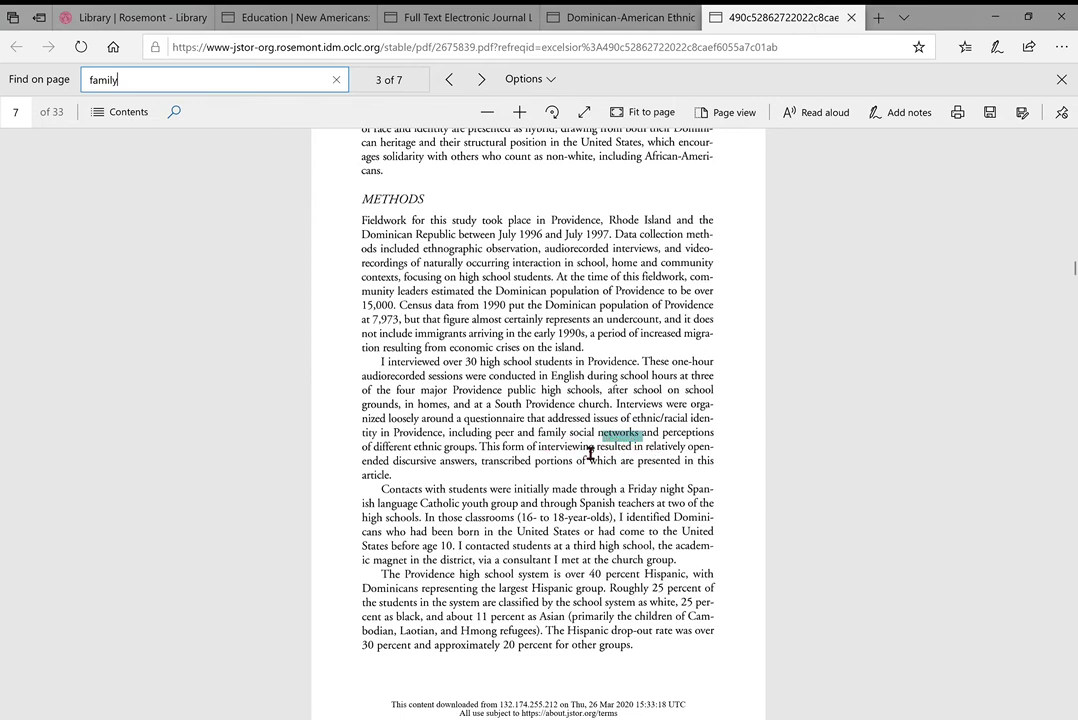
pyautogui.click(481, 79)
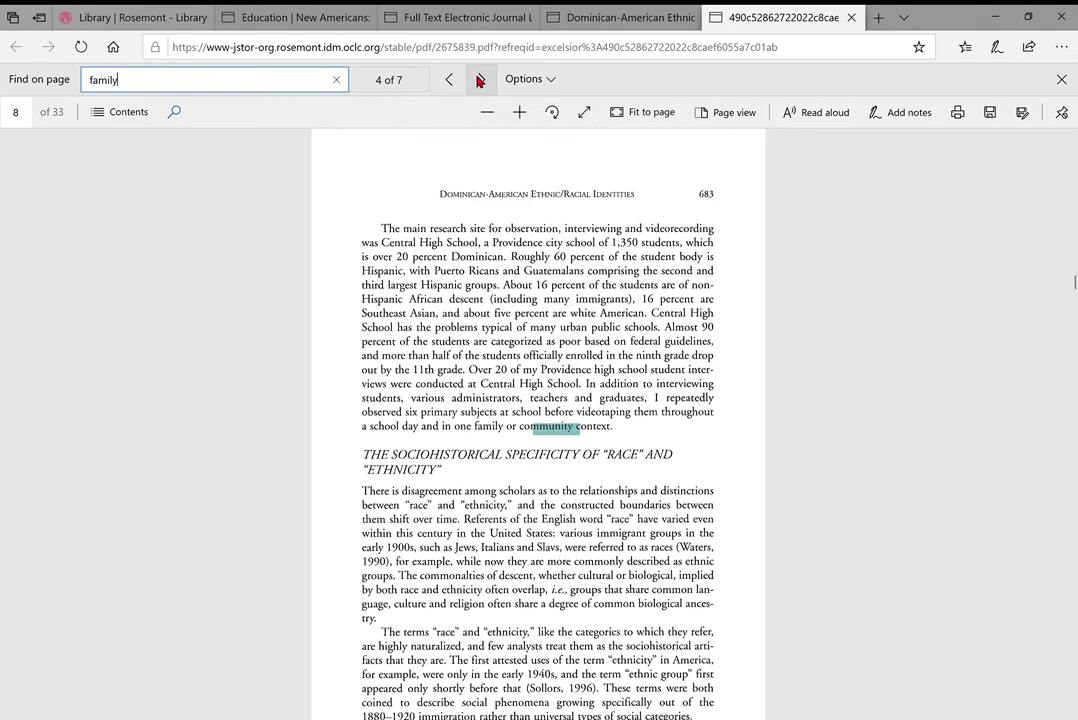
pyautogui.click(480, 79)
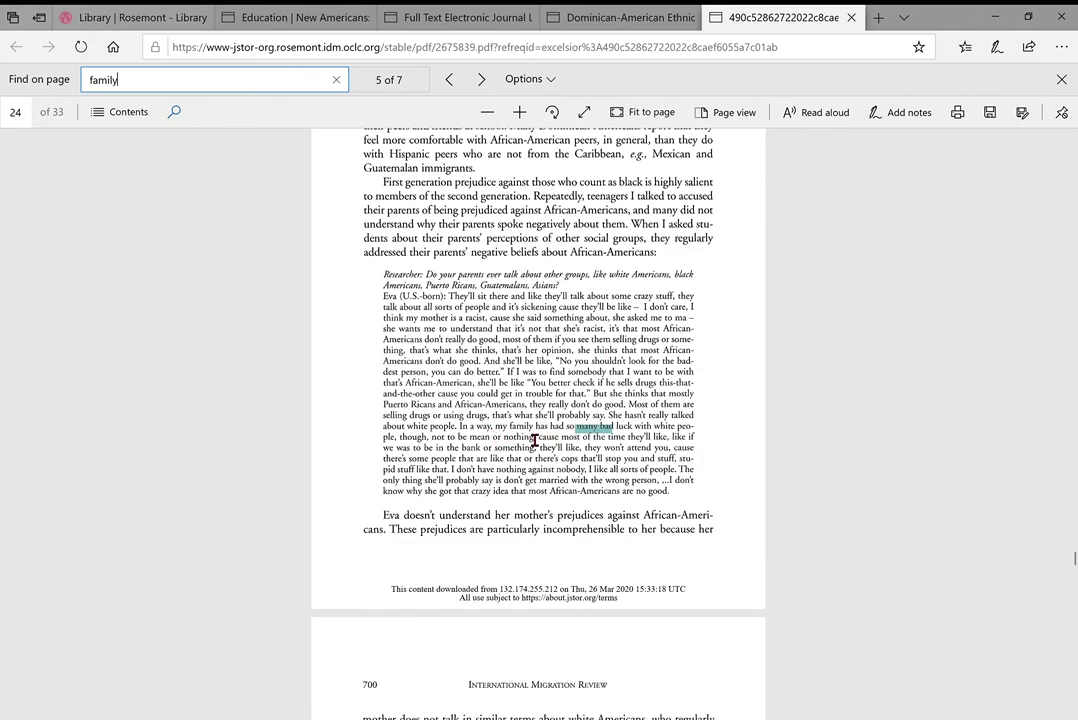
pyautogui.click(482, 90)
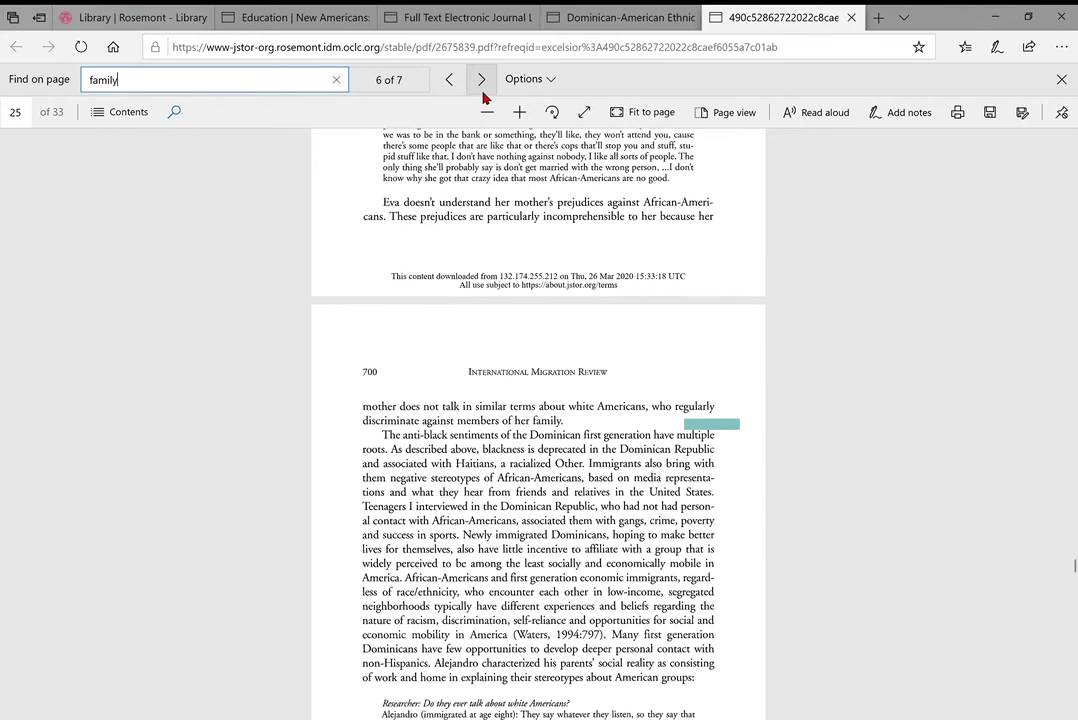
pyautogui.click(481, 90)
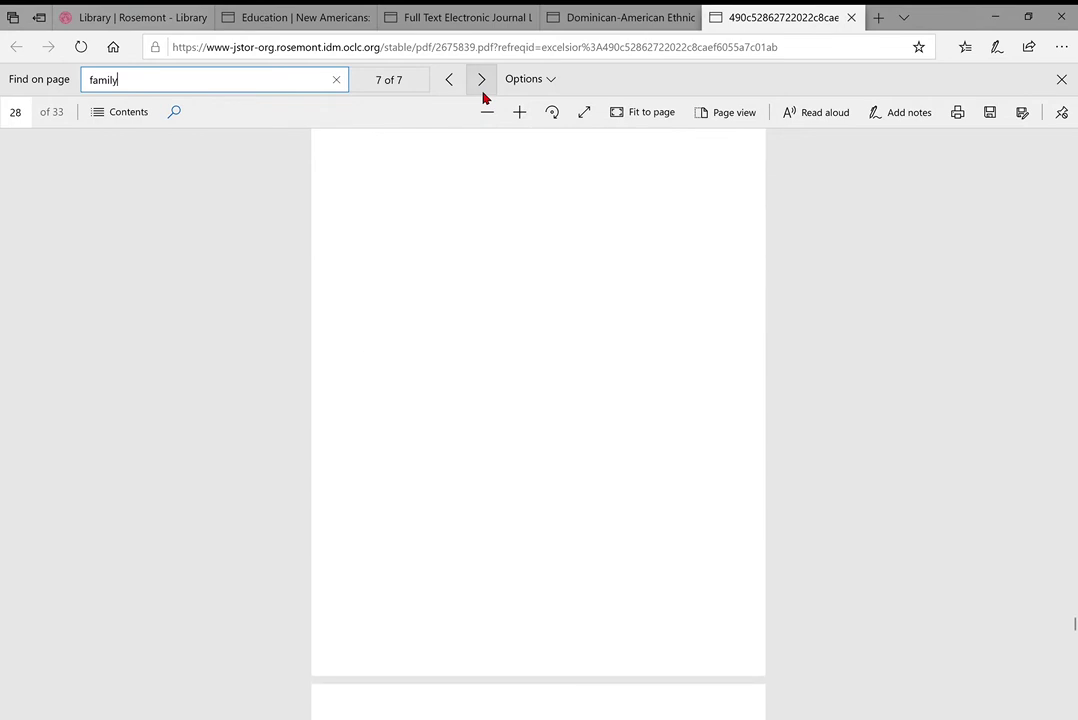
pyautogui.click(481, 80)
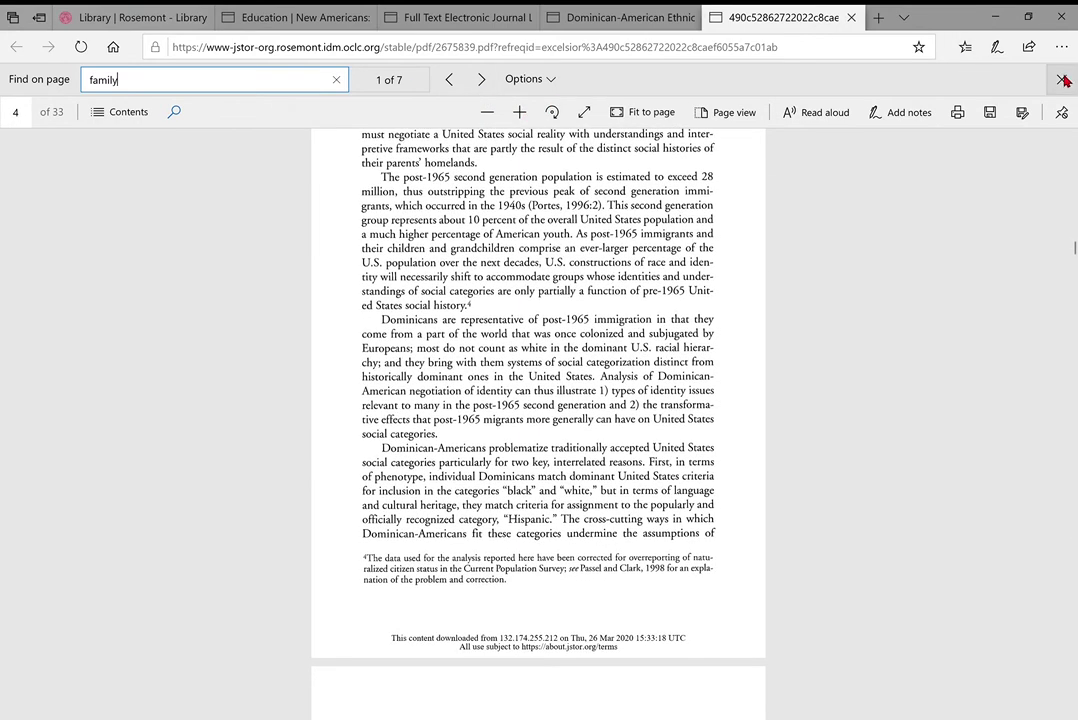
pyautogui.click(1064, 80)
pyautogui.scroll(-2, 524, 219)
pyautogui.scroll(2, 524, 219)
pyautogui.scroll(10, 524, 219)
pyautogui.hotkey('ctrl', '+')
pyautogui.hotkey('ctrl', '+')
pyautogui.scroll(5, 513, 212)
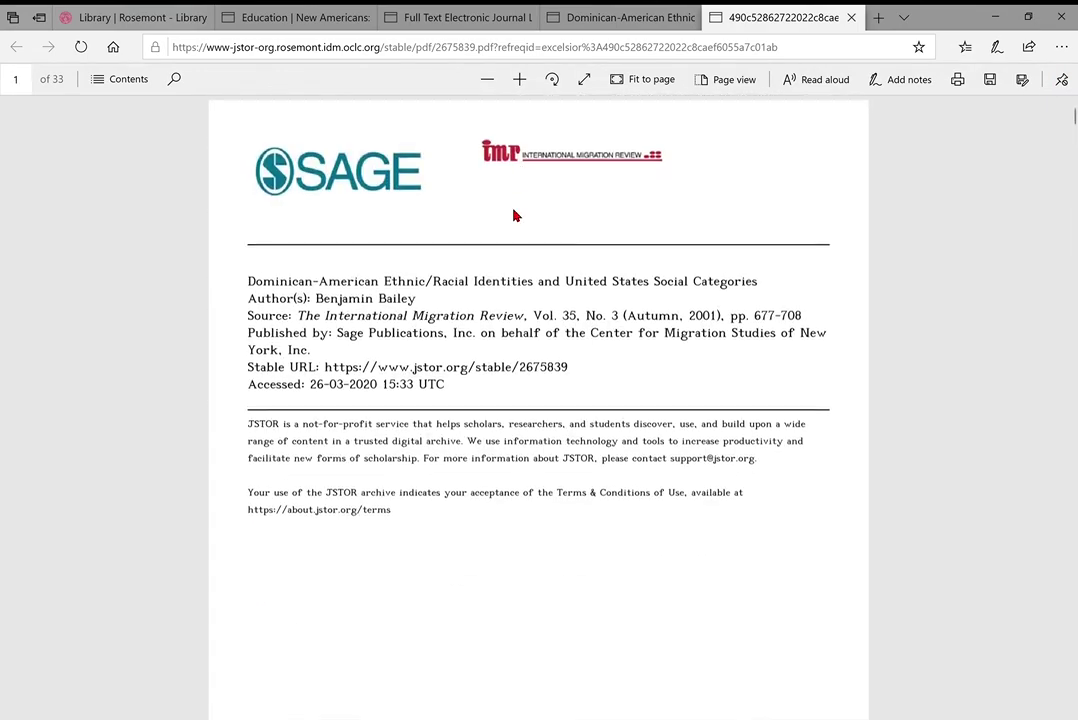
pyautogui.click(297, 12)
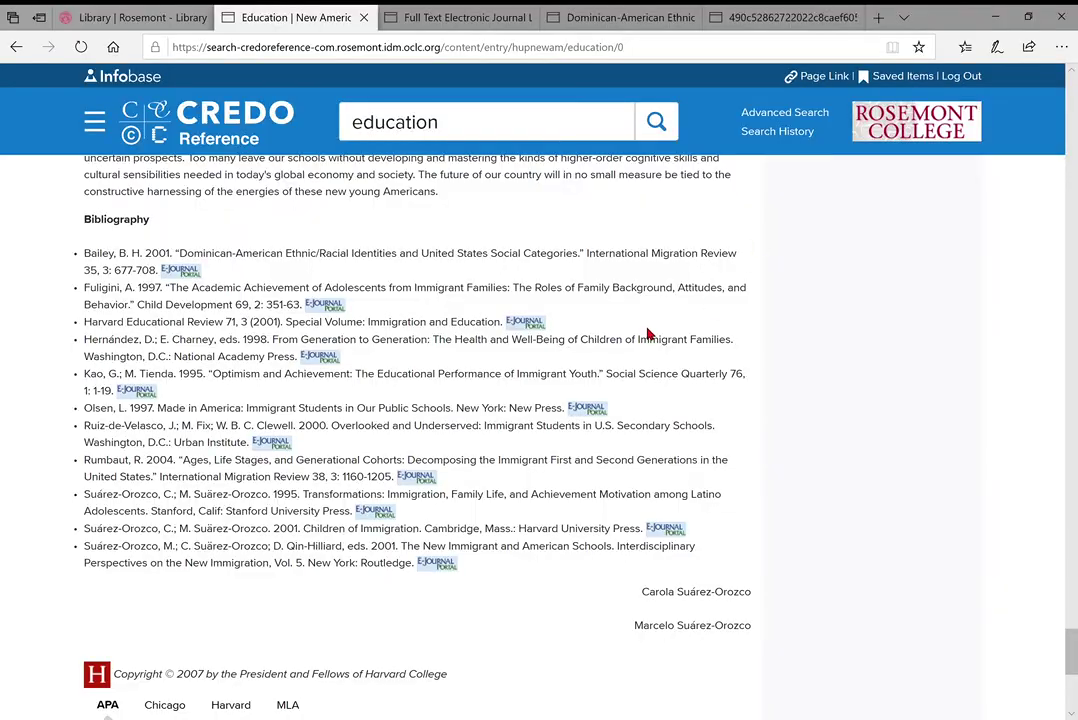
# Scroll through the Education article to its 11-source Bibliography listing the Bailey article
pyautogui.scroll(2, 672, 360)
pyautogui.scroll(5, 594, 399)
pyautogui.scroll(15, 594, 399)
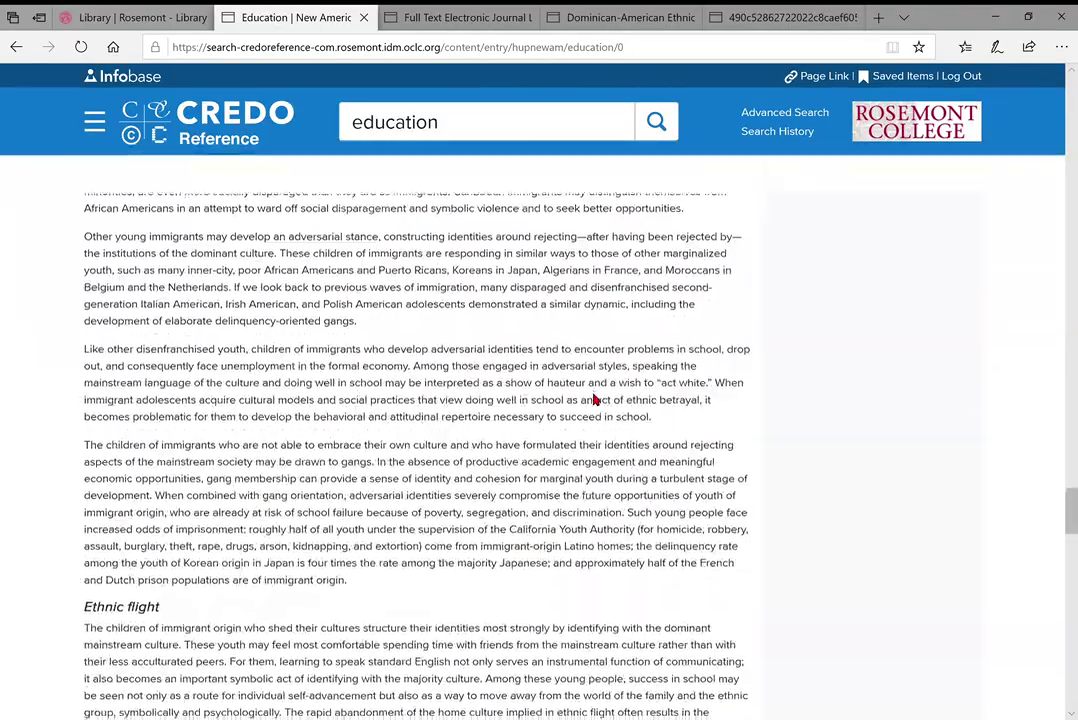
pyautogui.scroll(15, 594, 399)
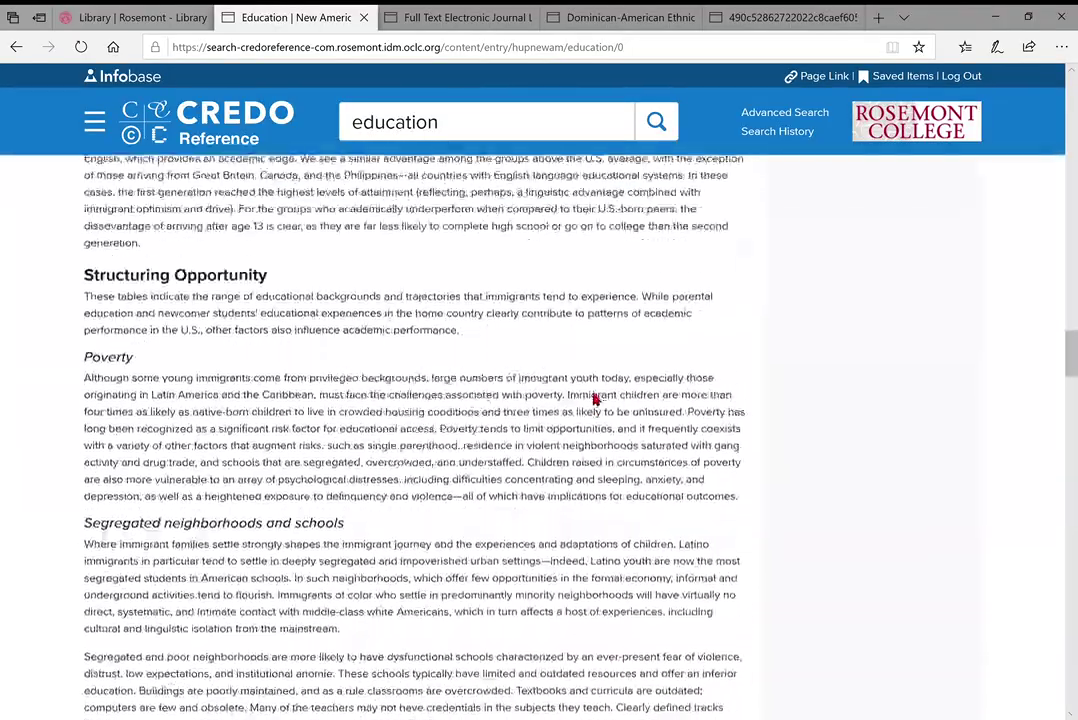
pyautogui.scroll(10, 594, 399)
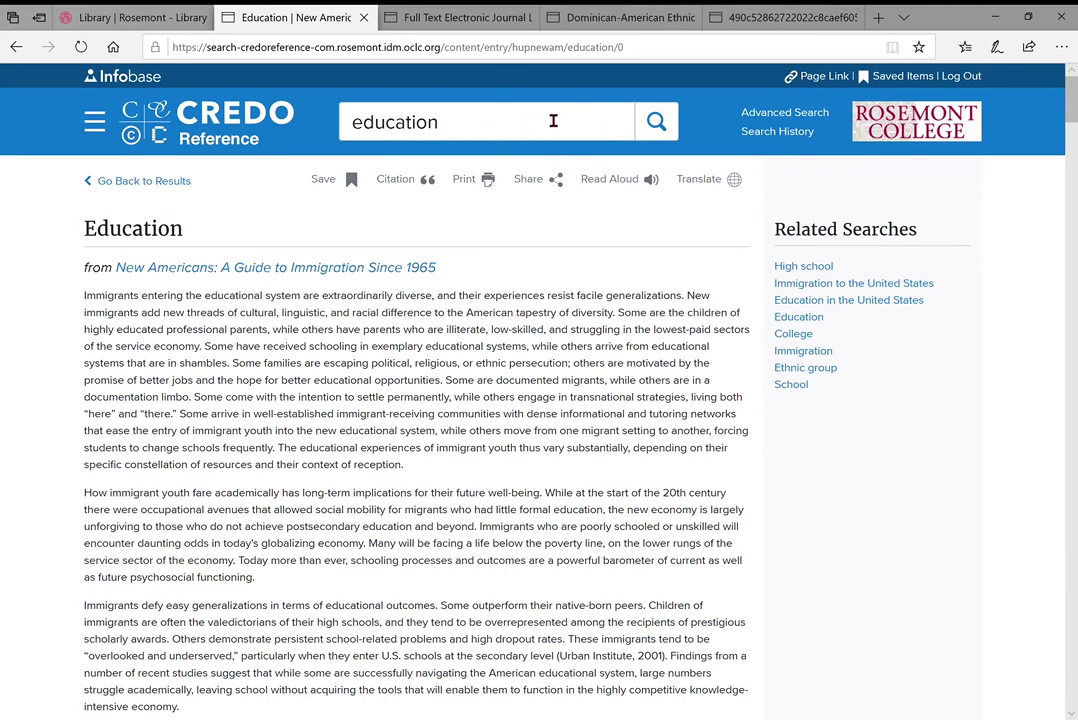
pyautogui.scroll(-15, 505, 421)
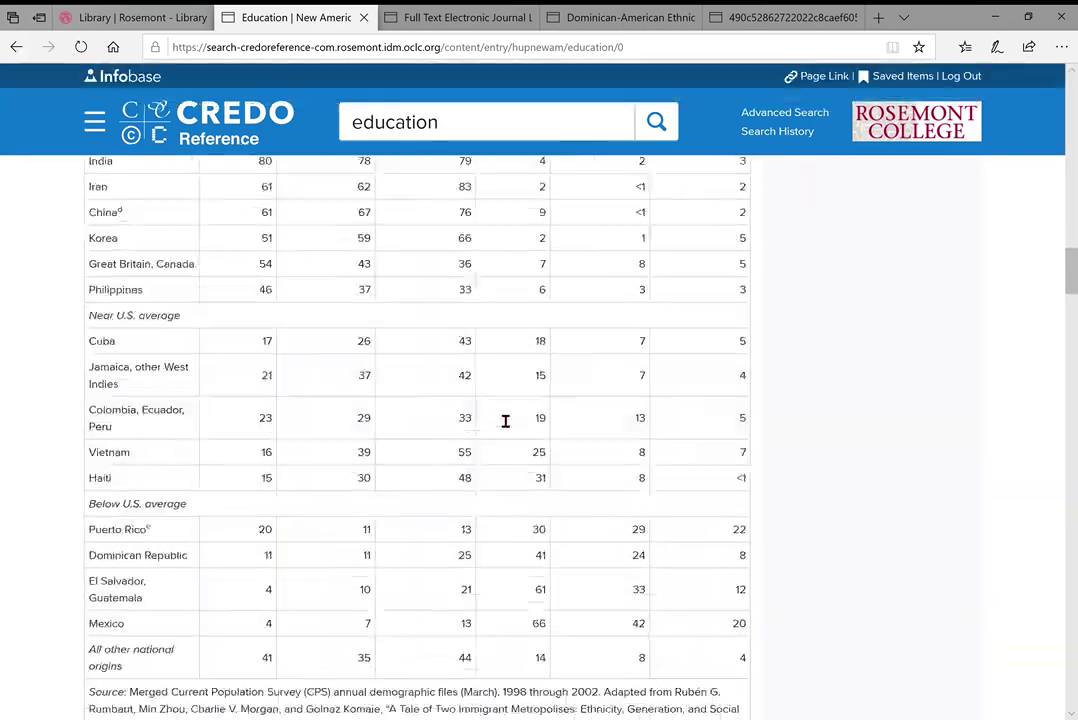
pyautogui.scroll(-20, 495, 417)
pyautogui.scroll(3, 495, 417)
pyautogui.scroll(3, 495, 417)
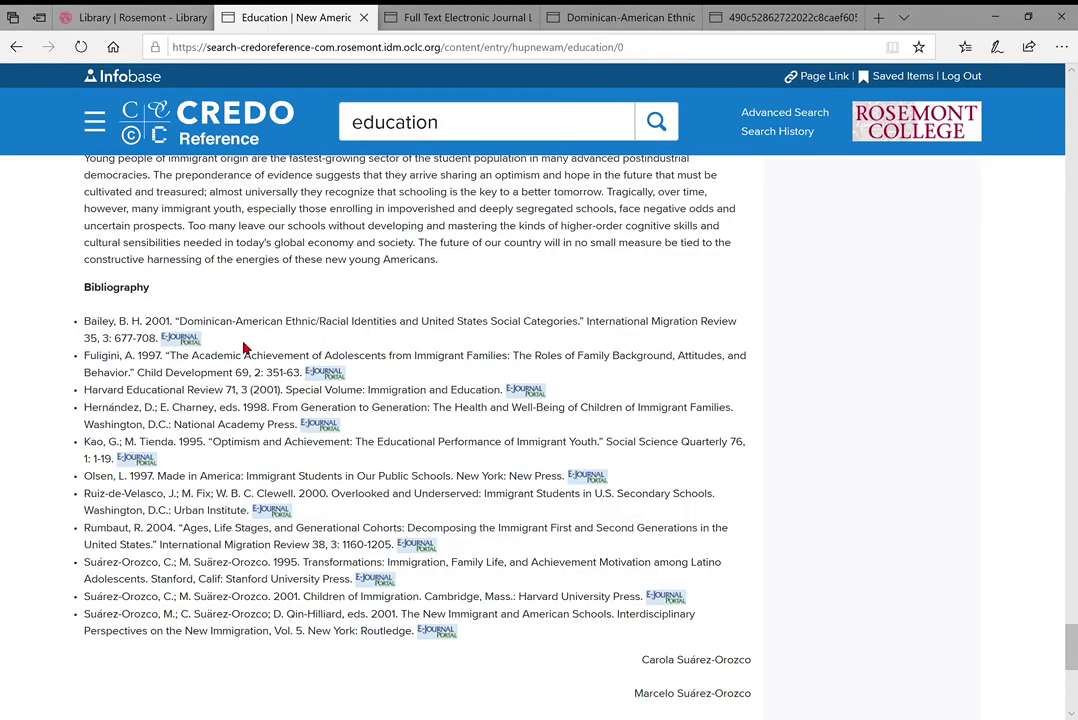
pyautogui.scroll(15, 676, 307)
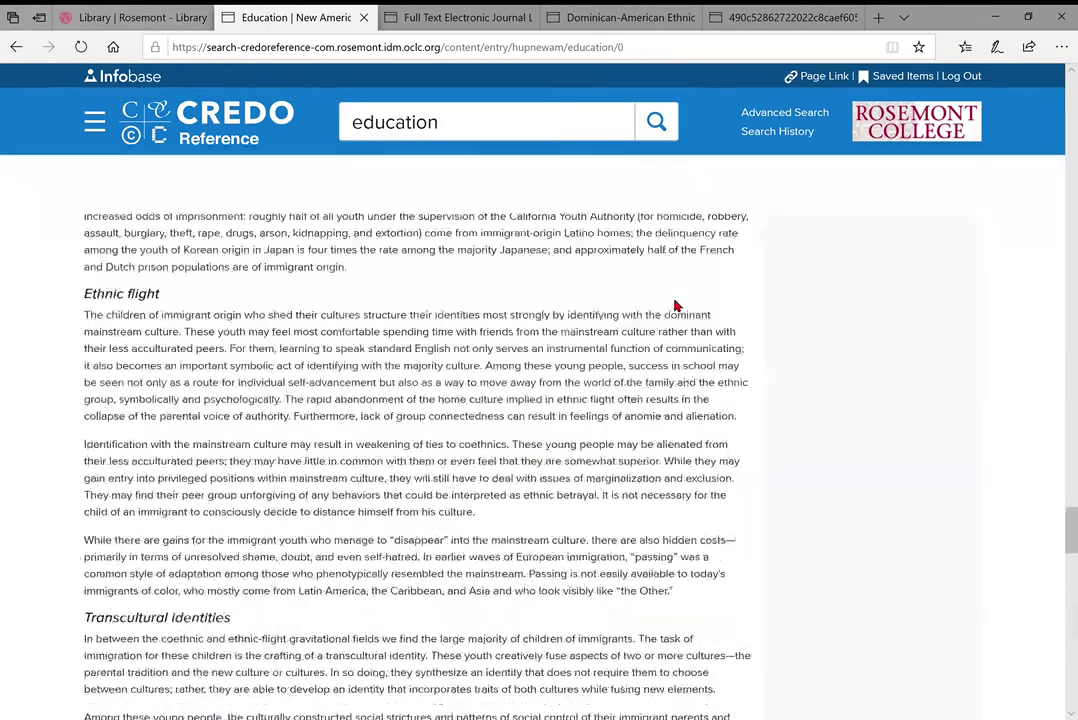
pyautogui.scroll(10, 676, 307)
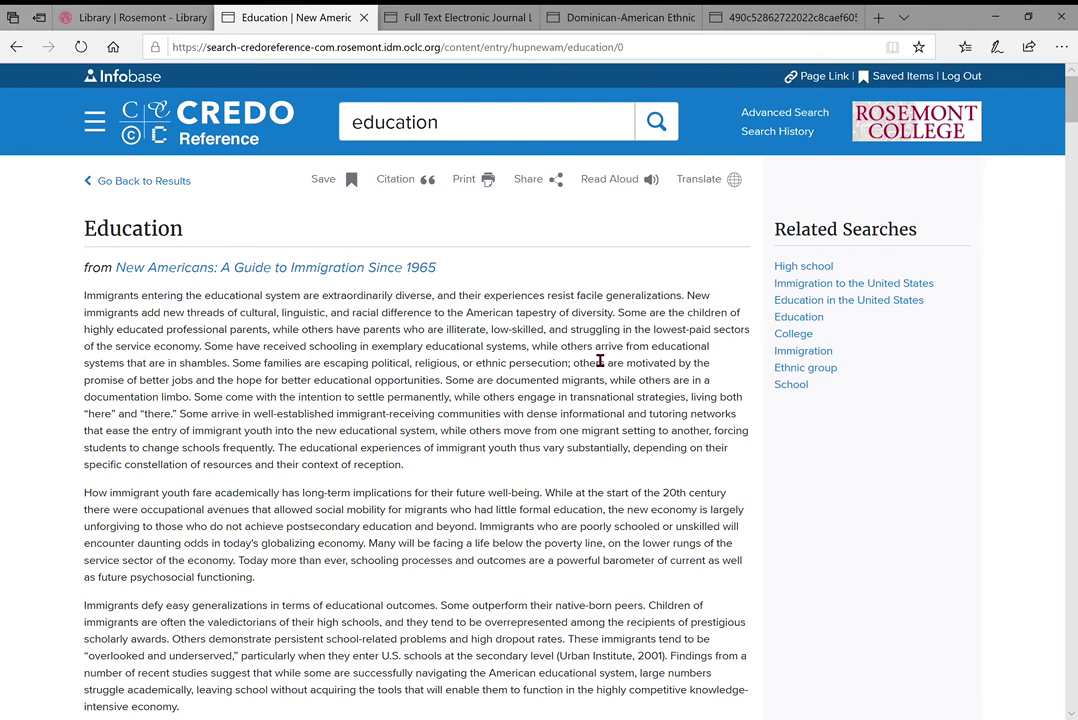
# Close the Credo, journal portal, JSTOR and PDF tabs, leaving only the library homepage
pyautogui.click(364, 20)
pyautogui.click(364, 20)
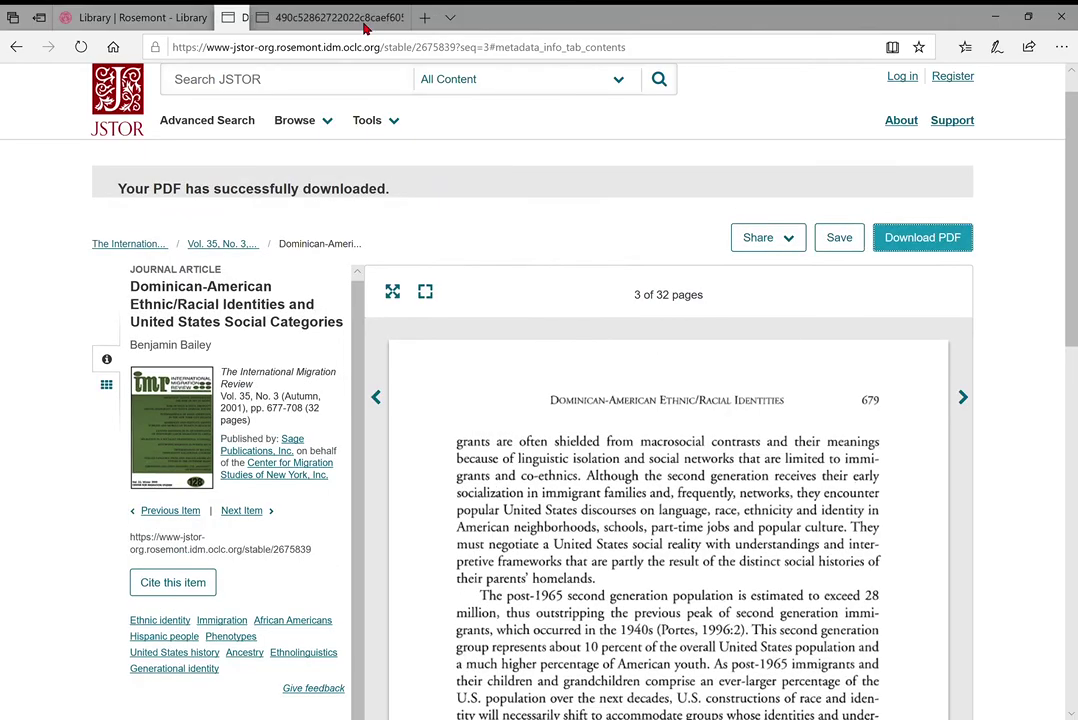
pyautogui.click(364, 20)
pyautogui.click(364, 19)
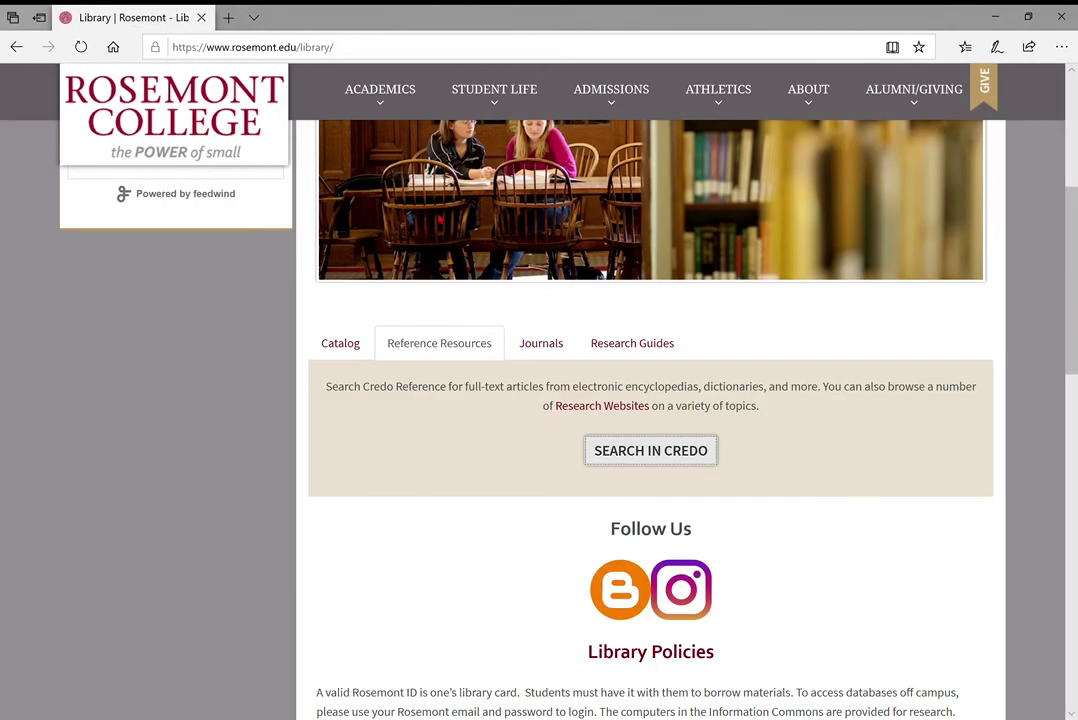
# Show the Journals panel offering e-journal search by title or ISSN
pyautogui.scroll(5, 477, 232)
pyautogui.scroll(-5, 477, 232)
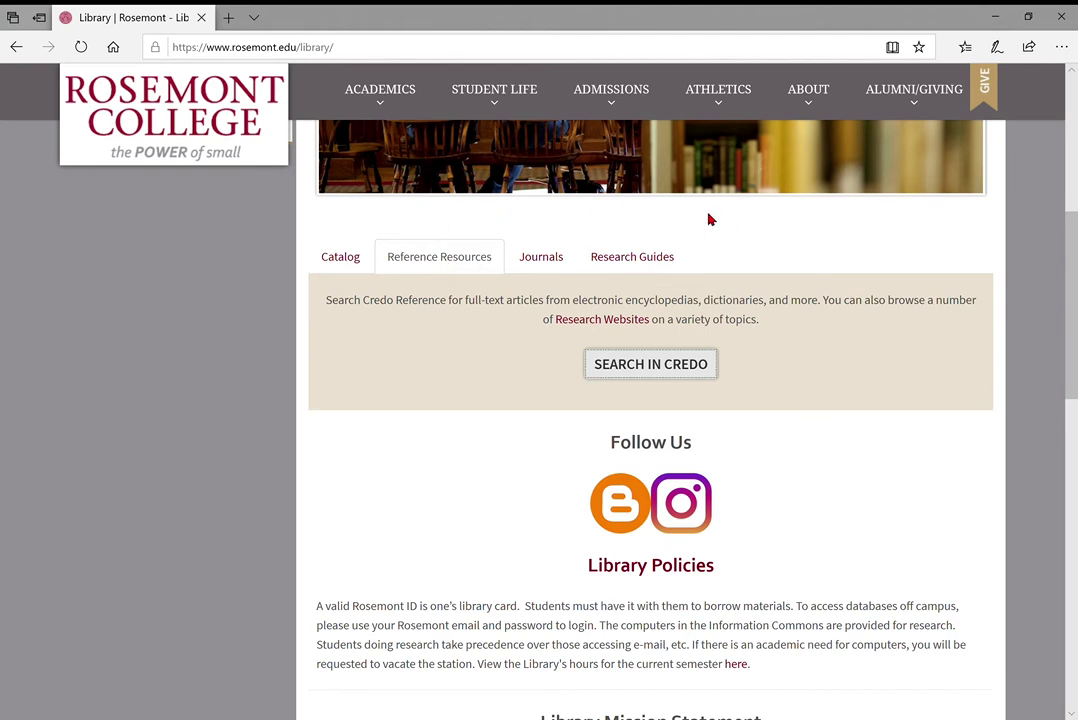
pyautogui.click(541, 259)
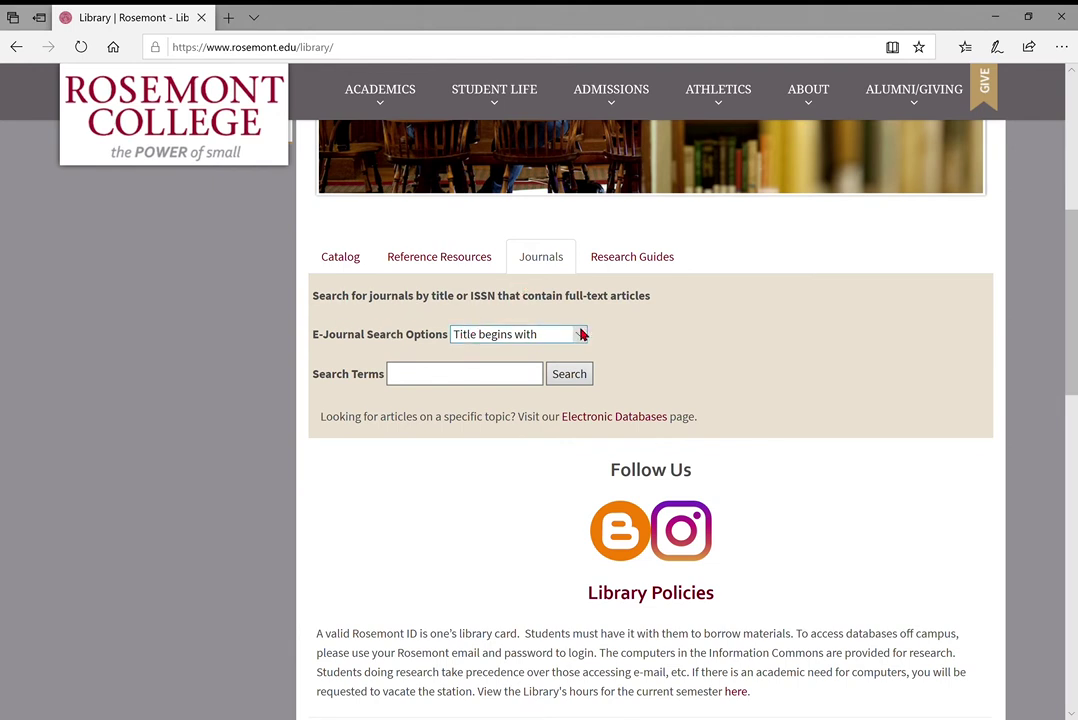
# Switch the homepage search panel from Journals to Research Guides
pyautogui.click(491, 381)
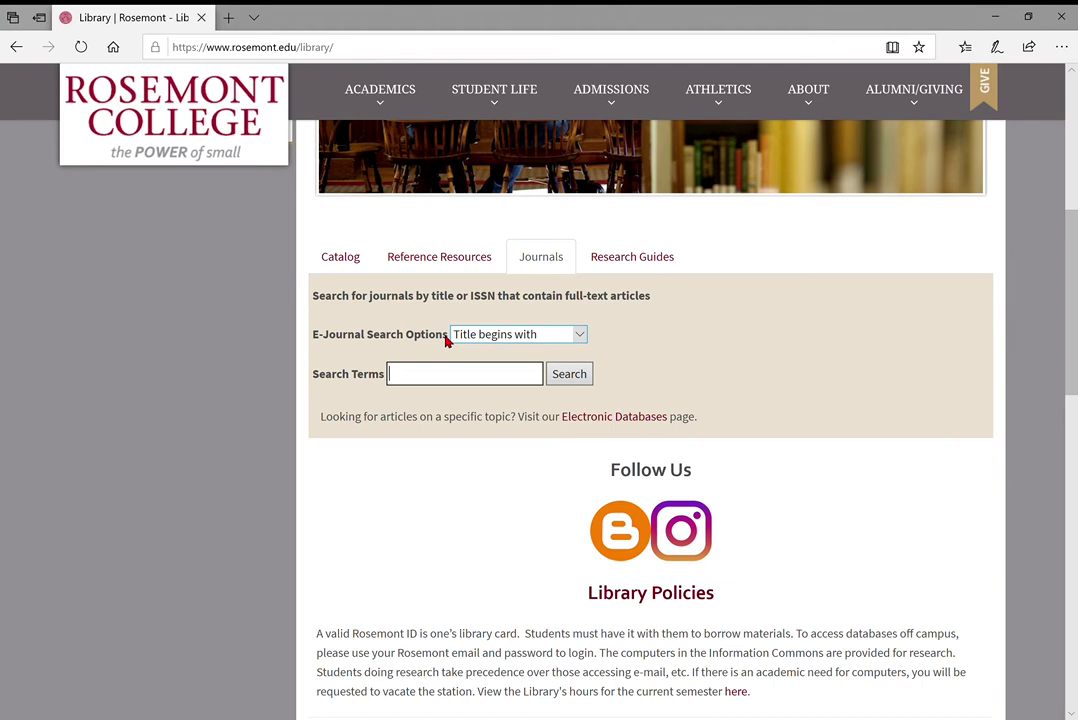
pyautogui.click(653, 255)
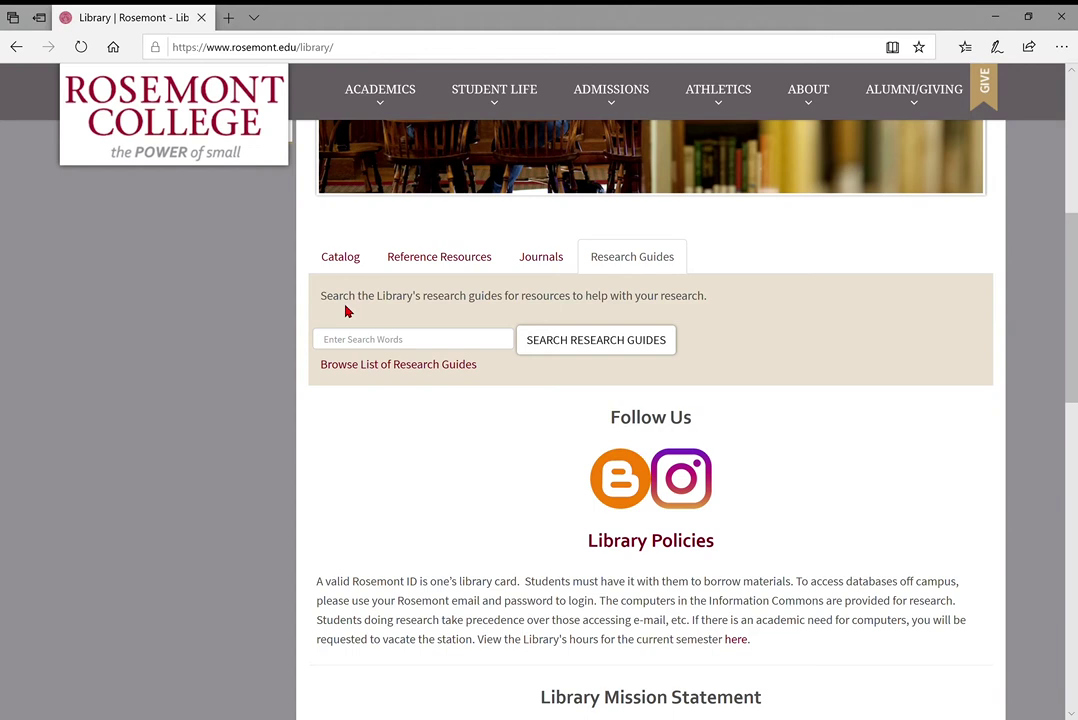
# Browse the alphabetical list of 42 research guides and open Where Do I Start?
pyautogui.click(387, 368)
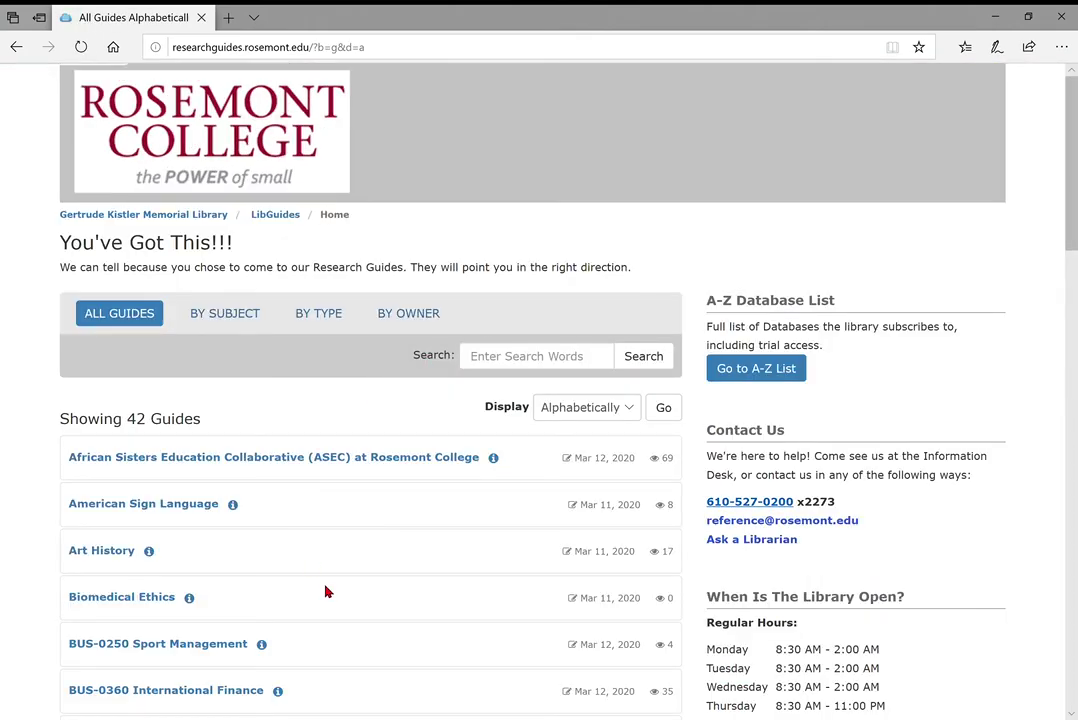
pyautogui.scroll(-1, 325, 592)
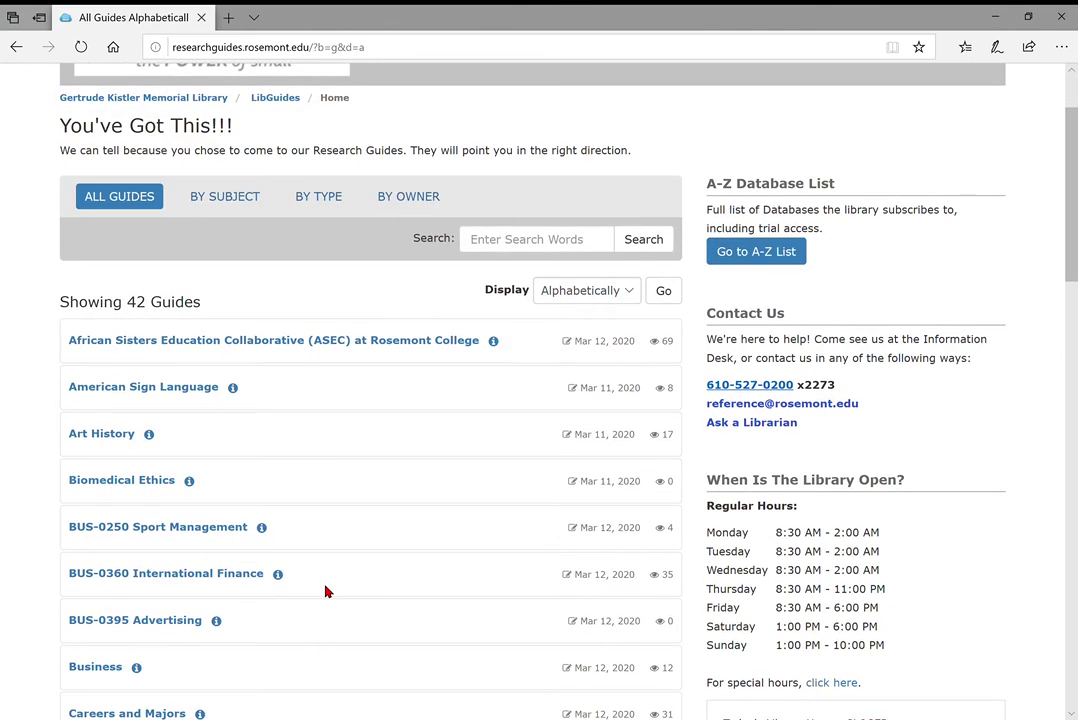
pyautogui.scroll(-5, 325, 592)
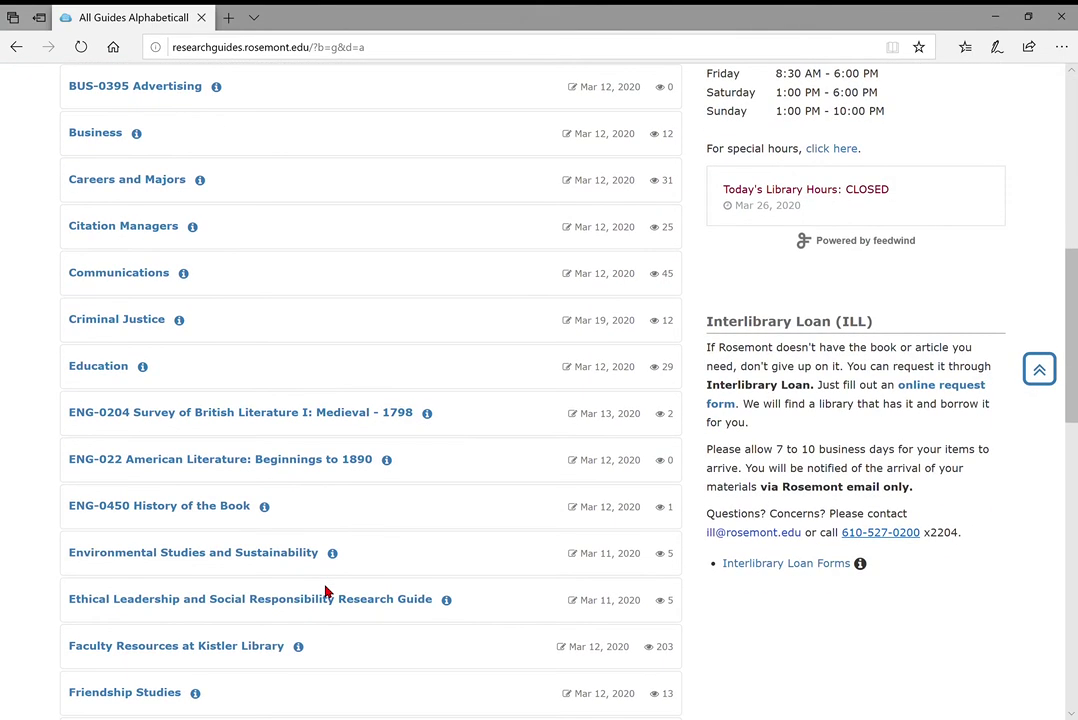
pyautogui.scroll(-5, 325, 592)
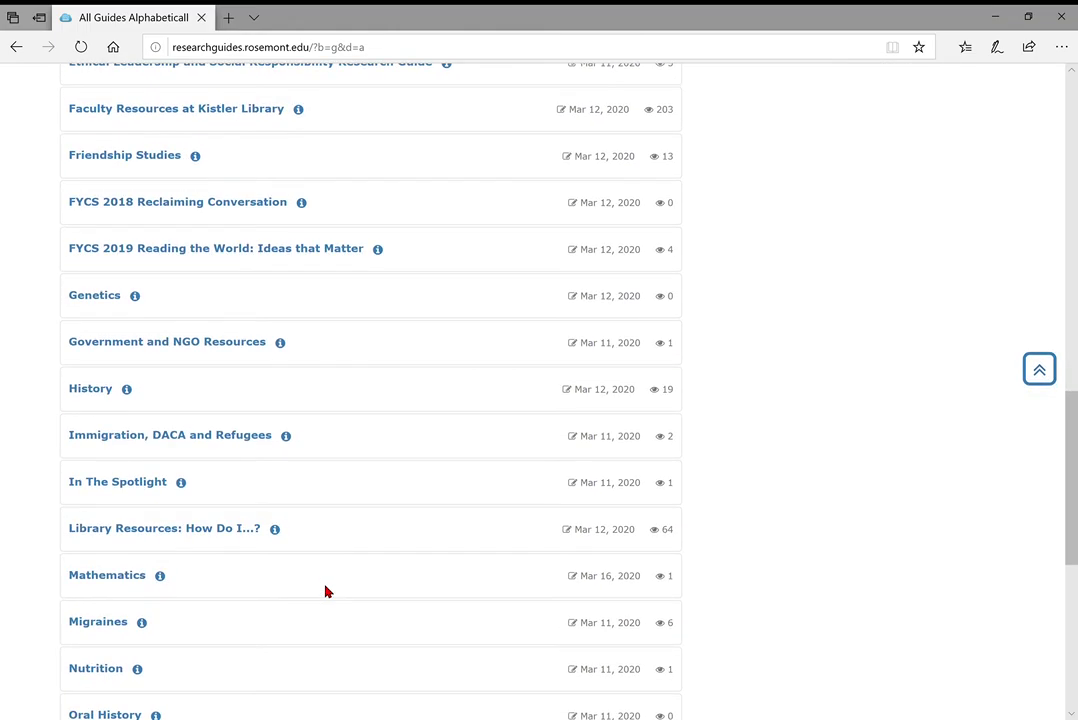
pyautogui.scroll(10, 325, 592)
pyautogui.scroll(-2, 325, 592)
pyautogui.scroll(-8, 325, 592)
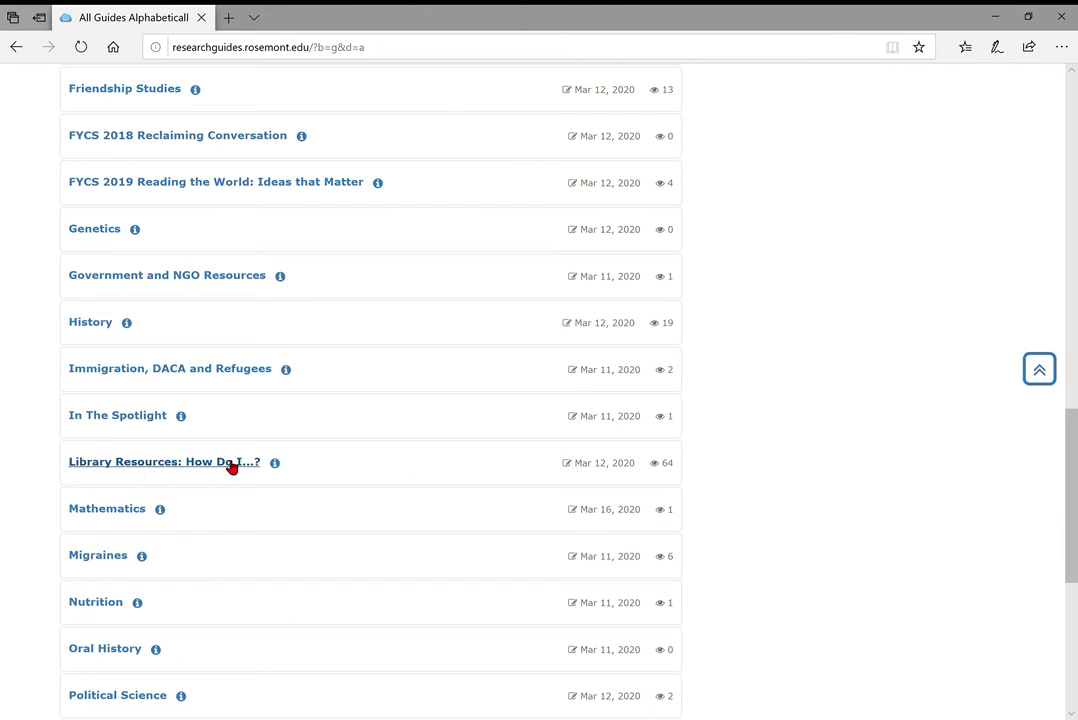
pyautogui.scroll(-5, 231, 467)
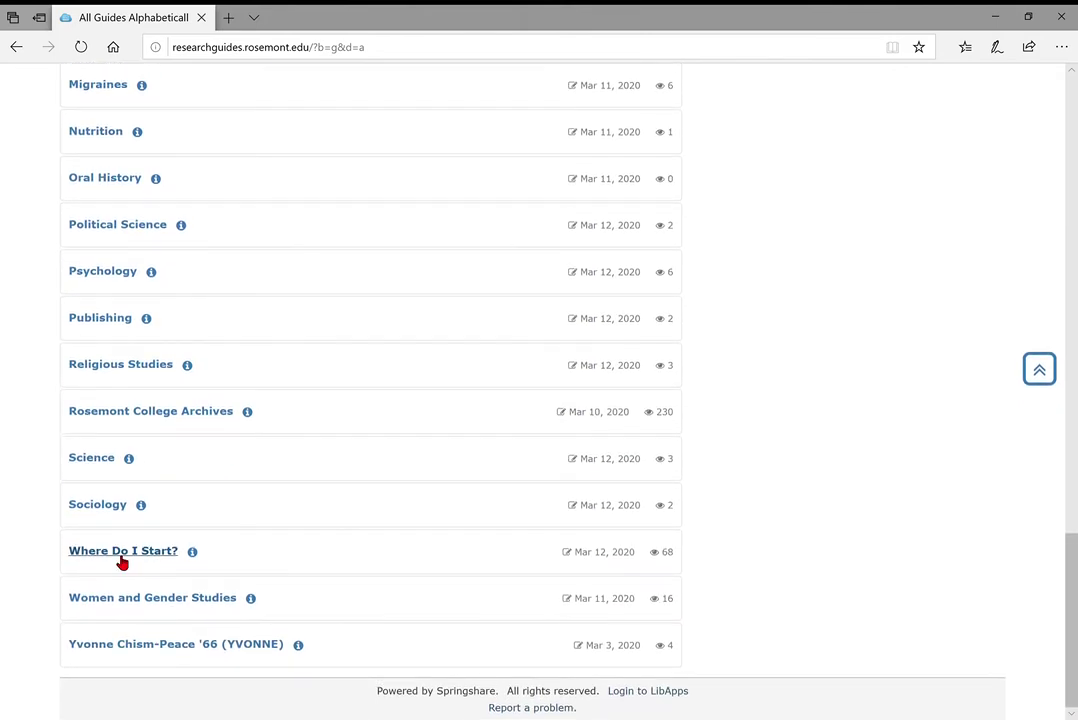
pyautogui.click(122, 563)
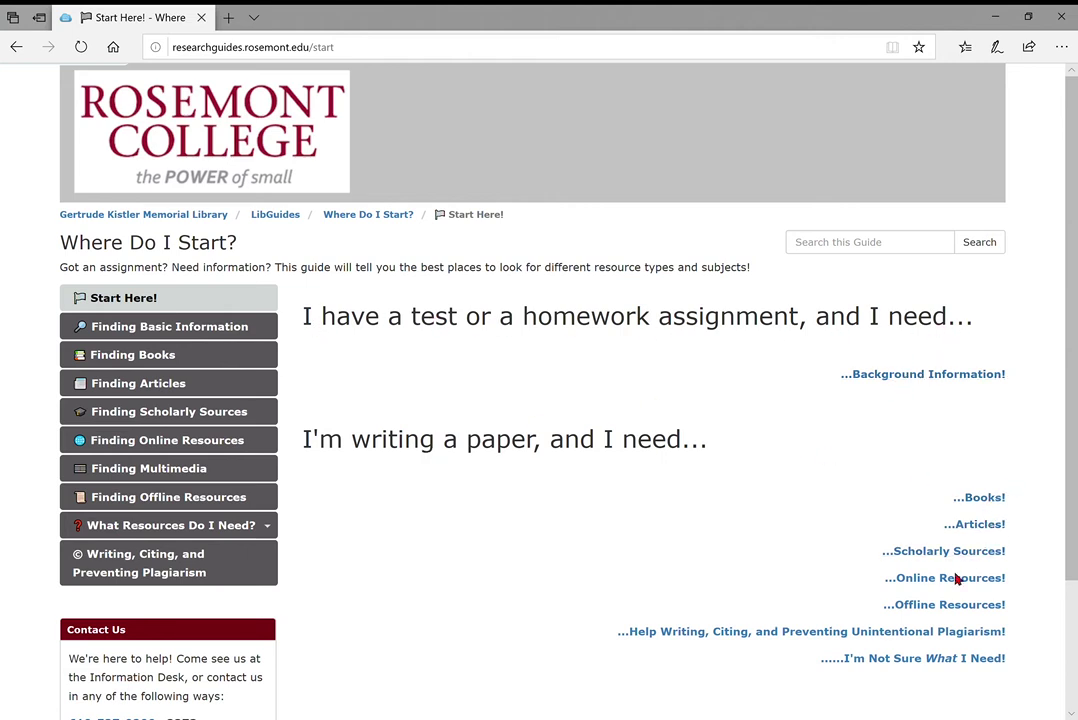
# Open the Where Do I Start? guide's Finding Articles page and browse its full-text access steps and subject database lists
pyautogui.moveTo(224, 530)
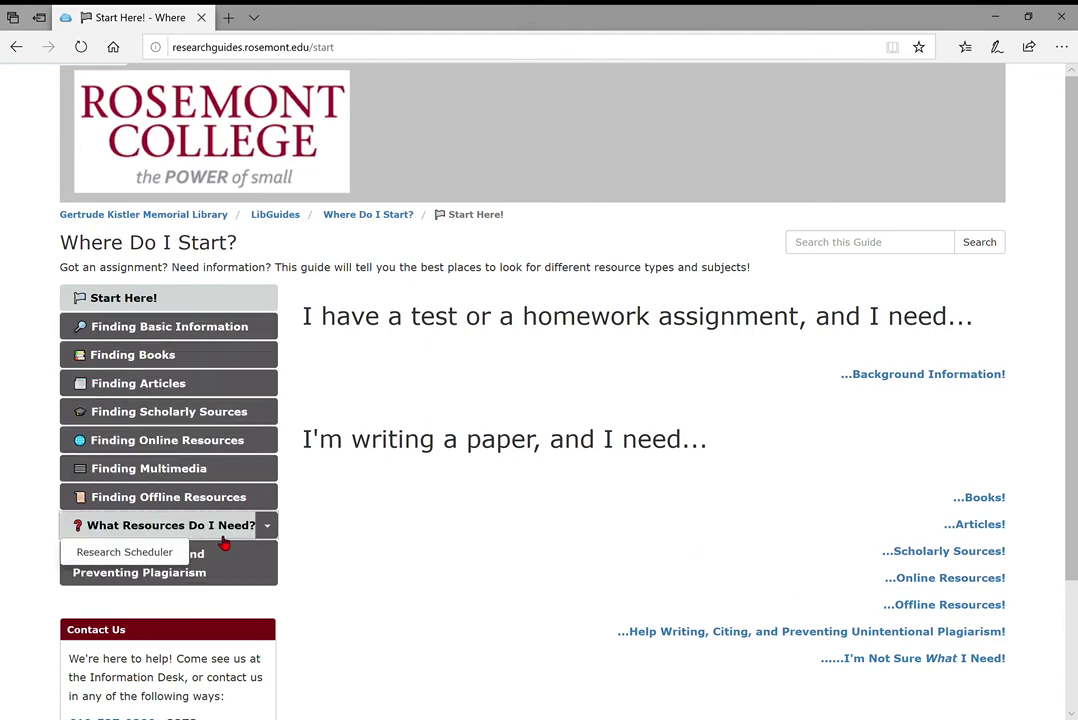
pyautogui.scroll(-1, 188, 351)
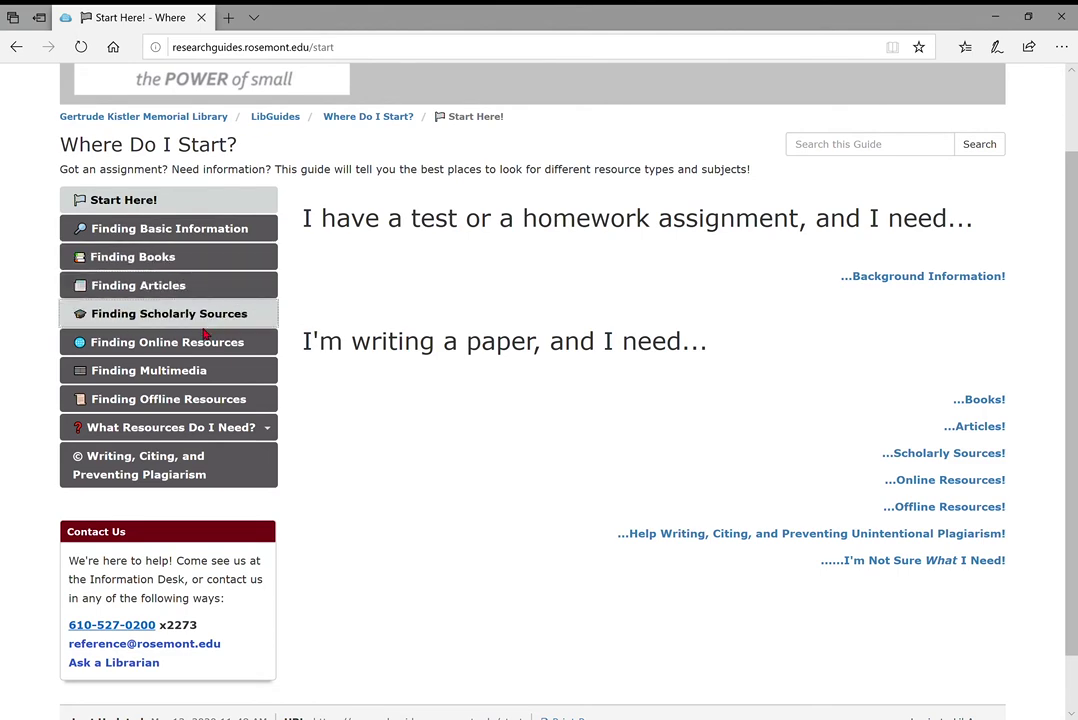
pyautogui.scroll(-1, 498, 438)
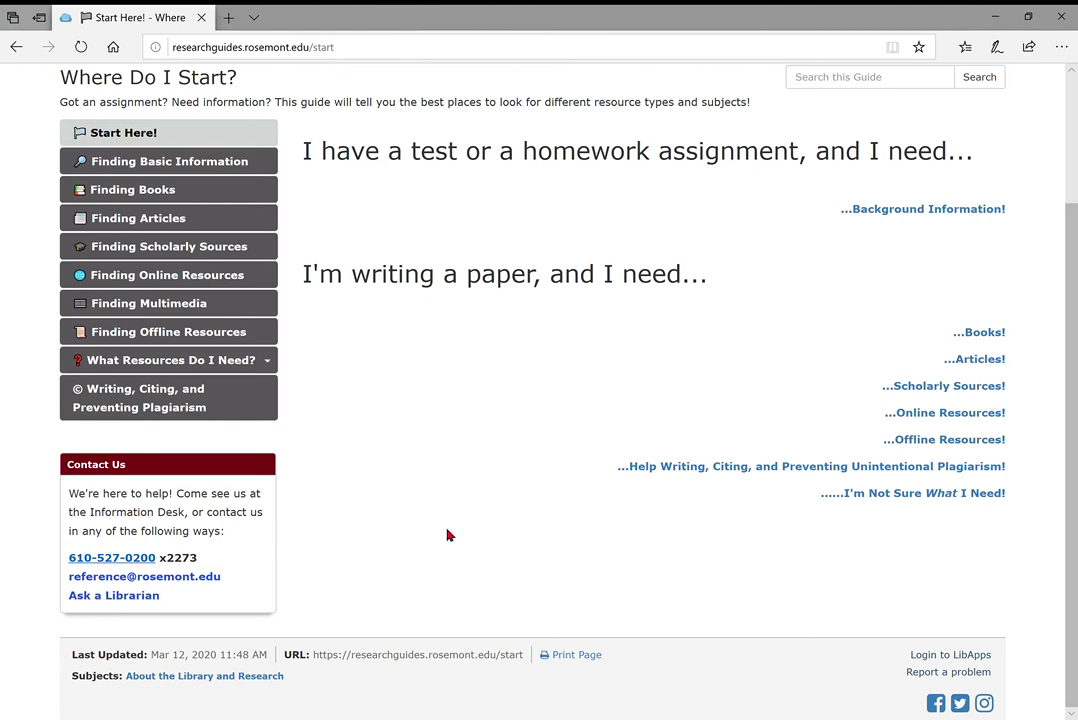
pyautogui.scroll(2, 447, 535)
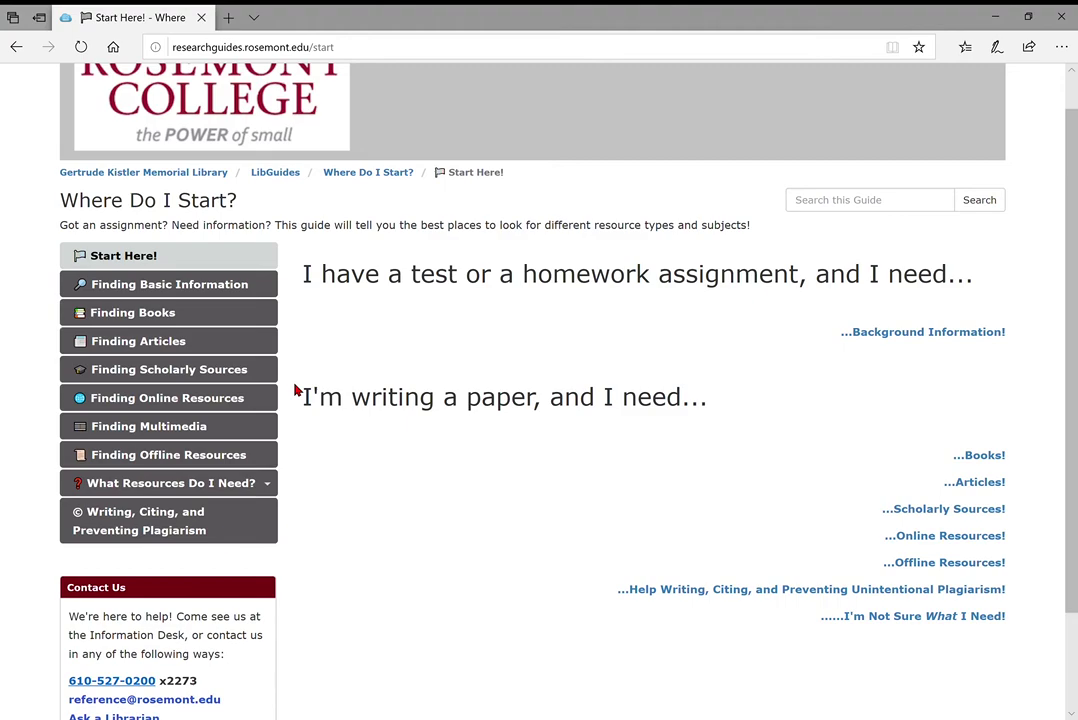
pyautogui.click(156, 351)
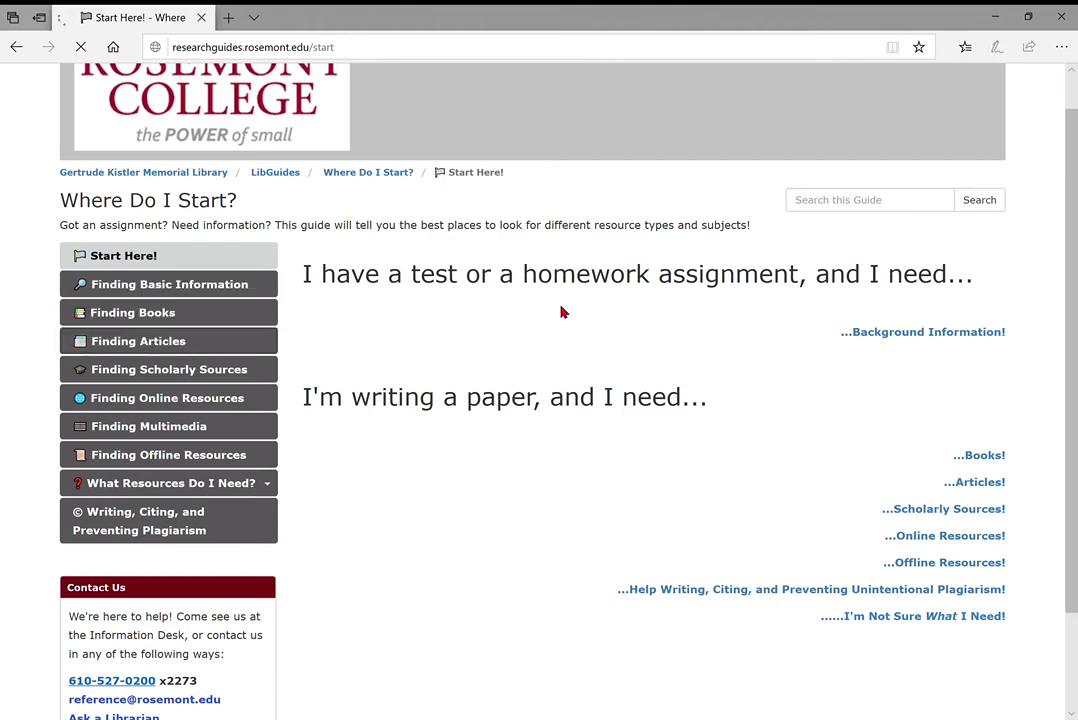
pyautogui.scroll(-5, 655, 507)
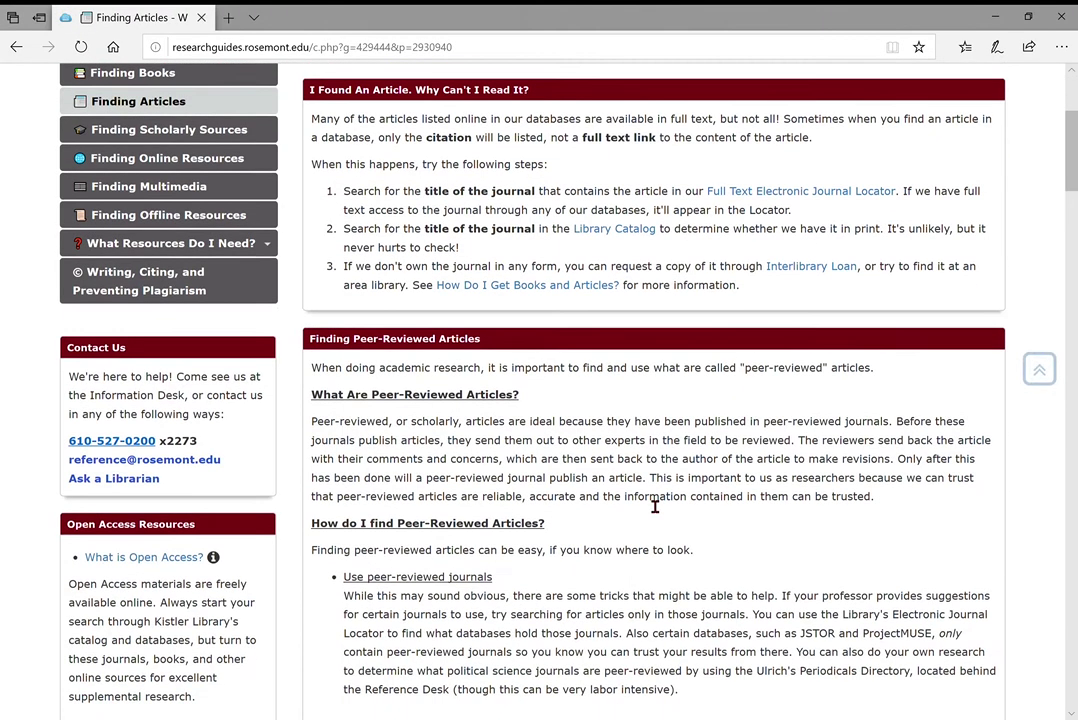
pyautogui.scroll(-5, 655, 505)
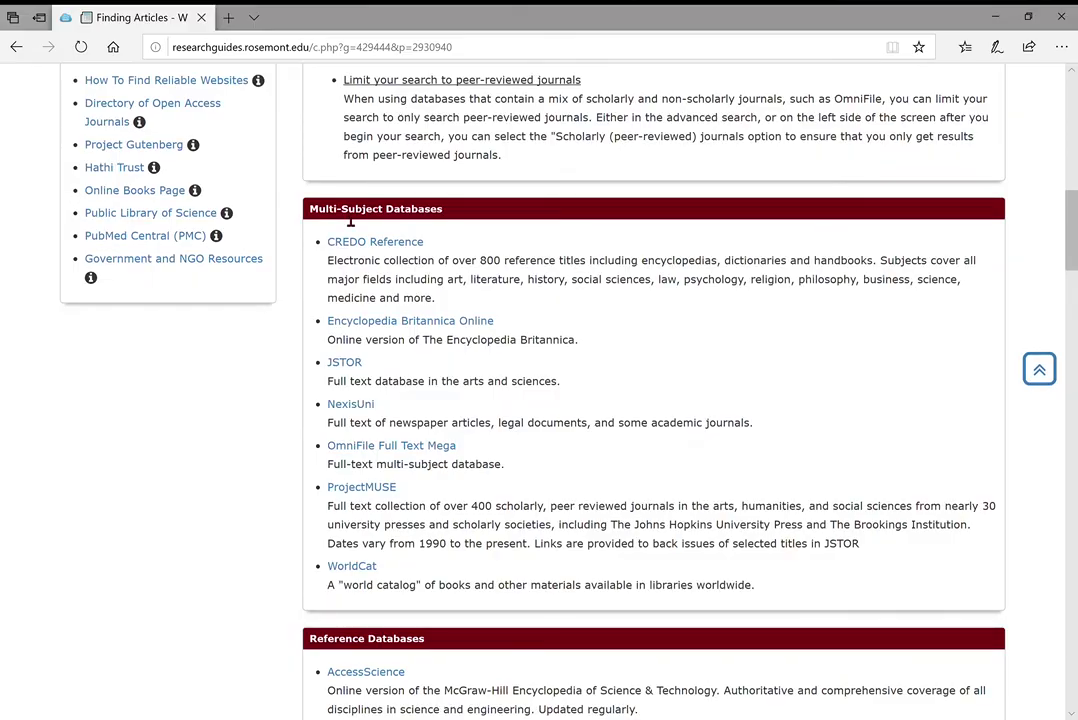
pyautogui.scroll(-5, 567, 469)
pyautogui.scroll(-6, 570, 470)
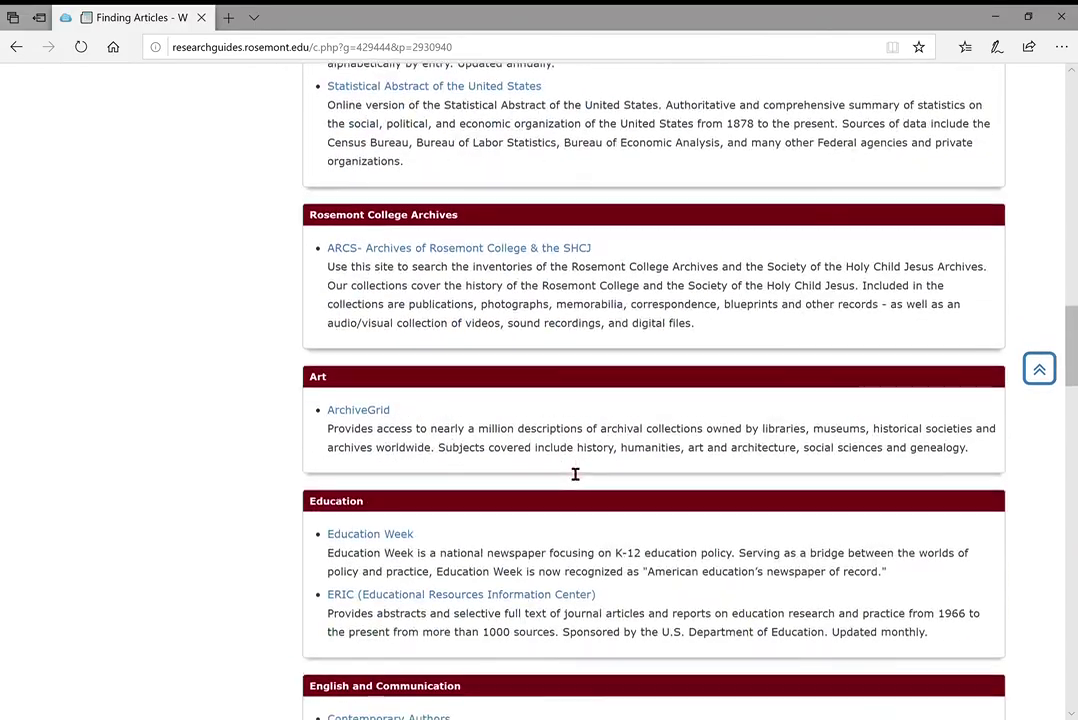
pyautogui.scroll(20, 575, 472)
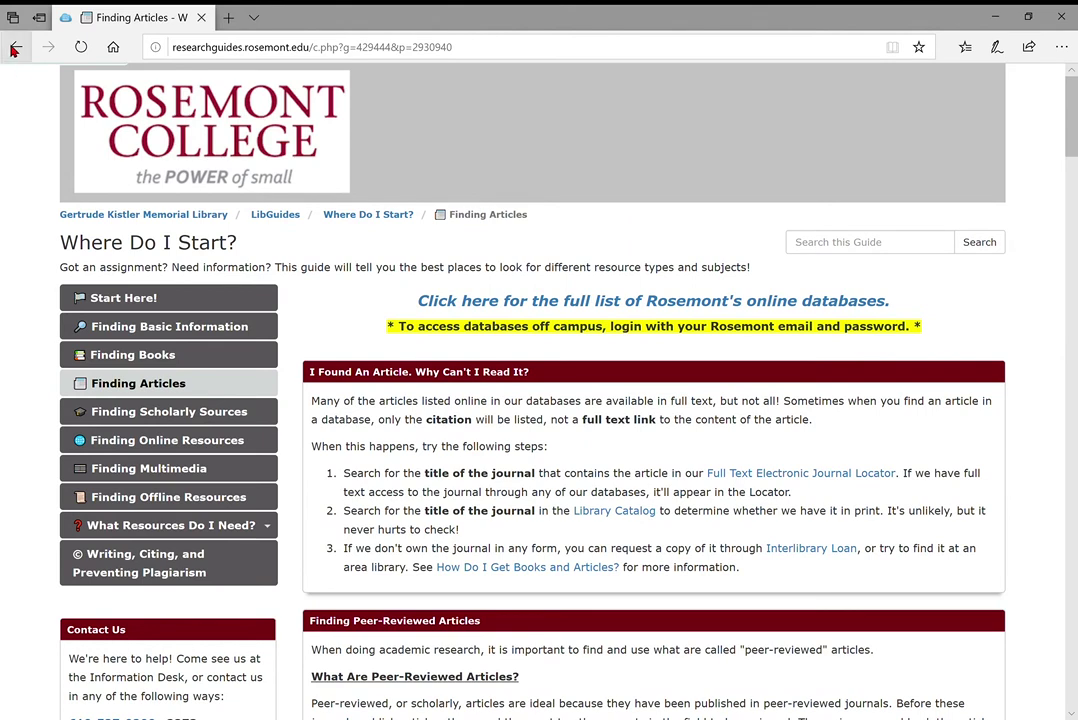
# Return to the Gertrude Kistler Memorial Library main page via the breadcrumb
pyautogui.click(208, 216)
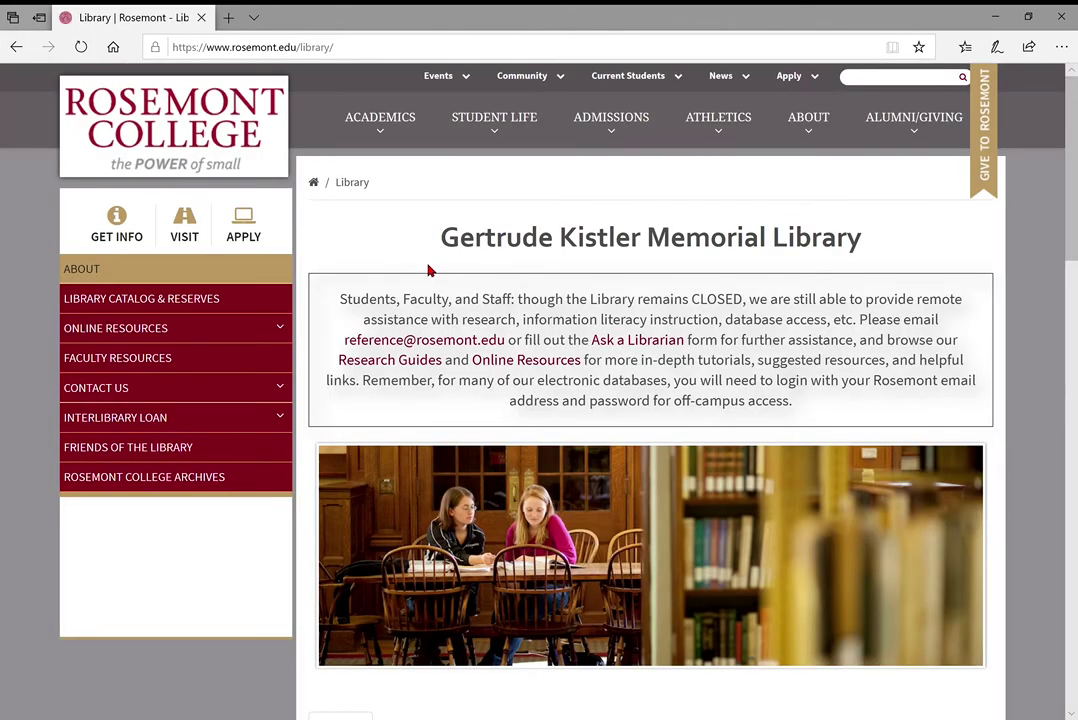
pyautogui.scroll(-3, 700, 385)
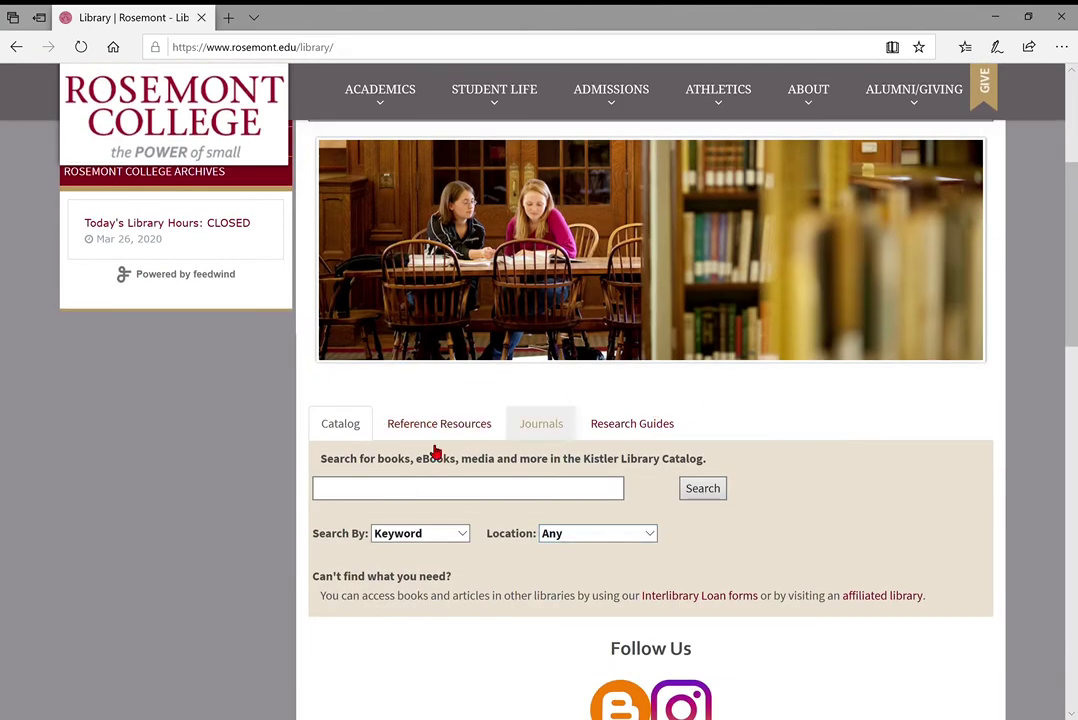
pyautogui.scroll(3, 551, 517)
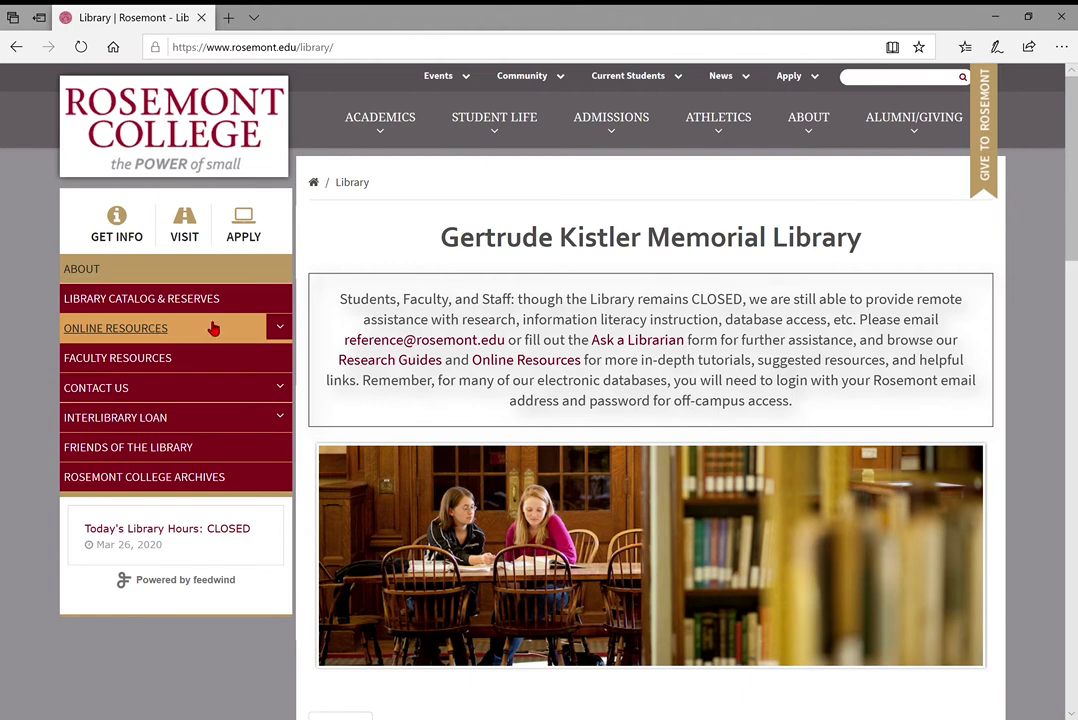
# Open ONLINE RESOURCES and read about its Electronic Databases and Research Websites
pyautogui.click(212, 328)
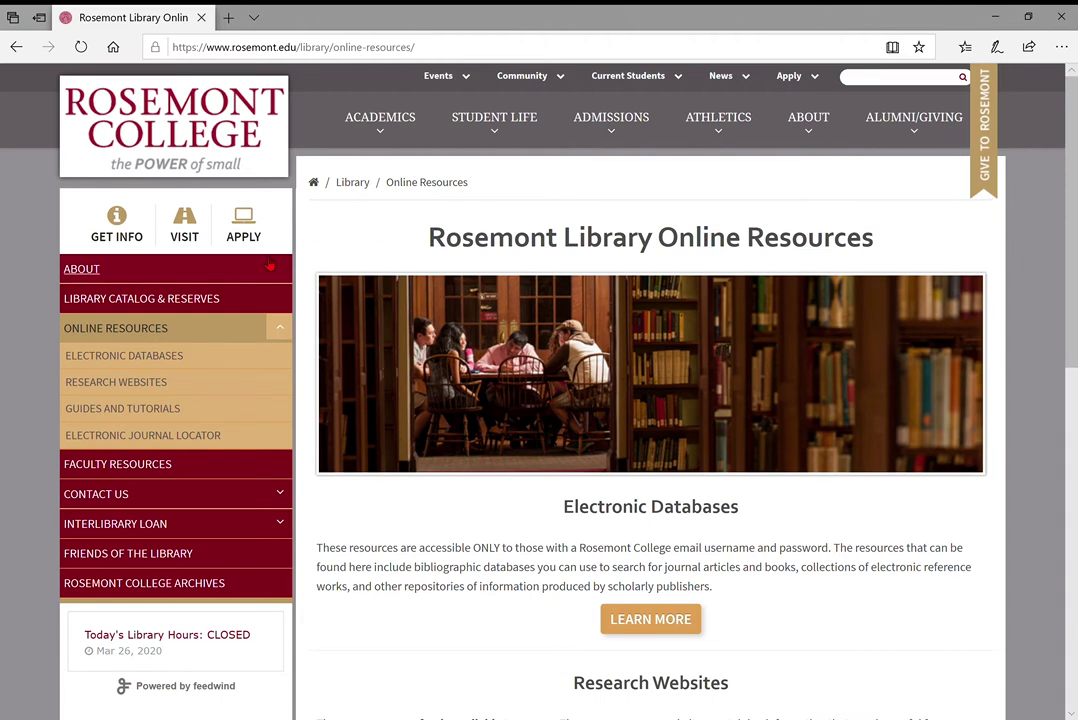
pyautogui.scroll(-1, 632, 172)
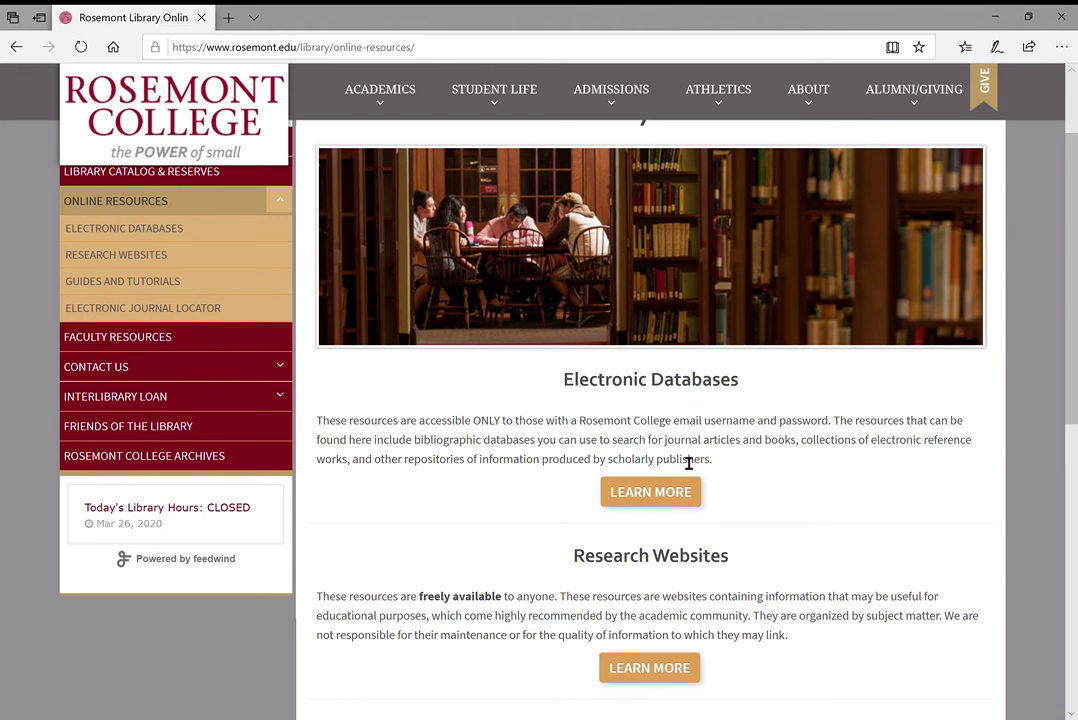
pyautogui.scroll(-1, 690, 460)
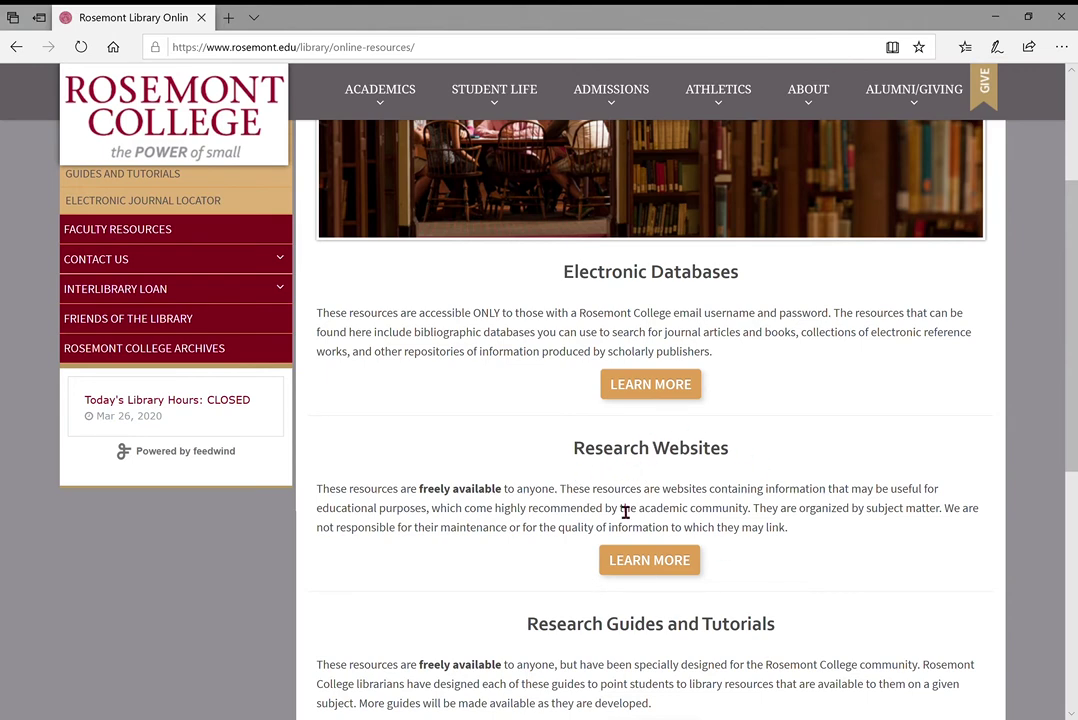
# Open the library's Electronic Databases page and view its Reference table (AccessScience, Annual Reviews, Credo Reference)
pyautogui.scroll(-3, 737, 543)
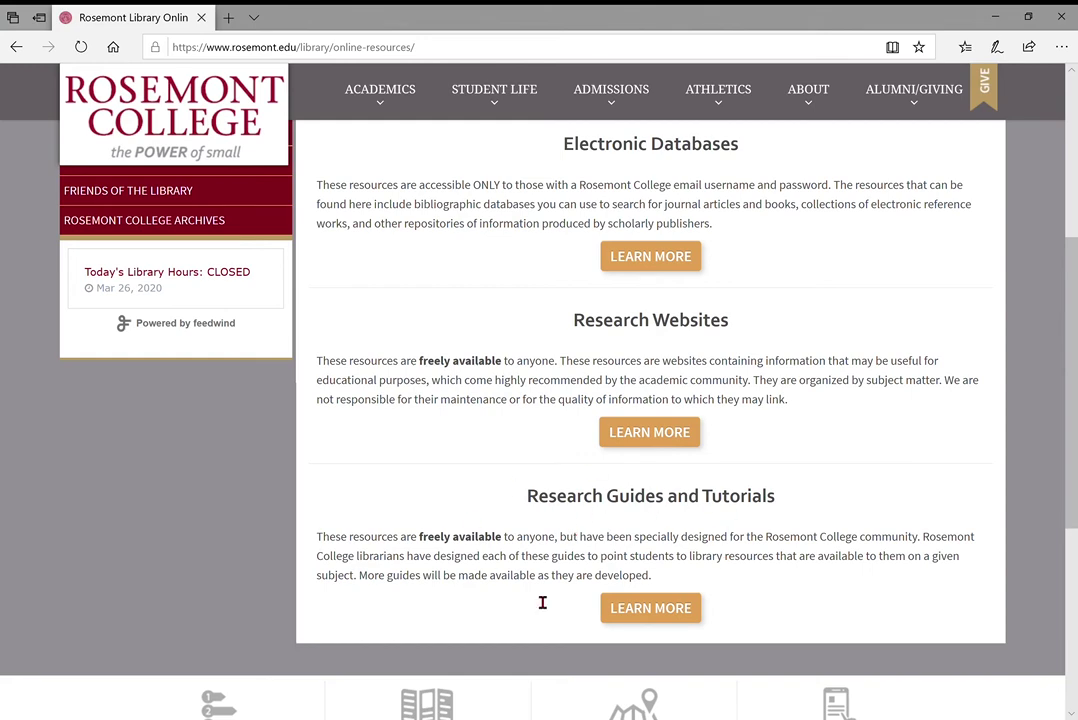
pyautogui.scroll(1, 671, 493)
pyautogui.scroll(-1, 686, 518)
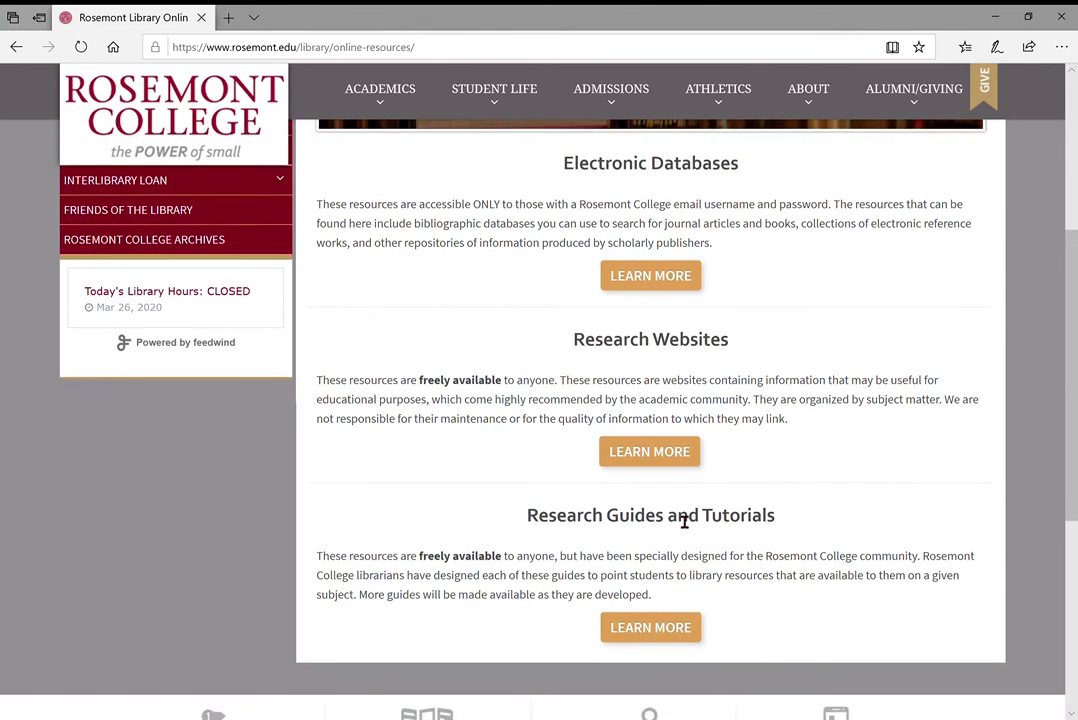
pyautogui.scroll(1, 684, 520)
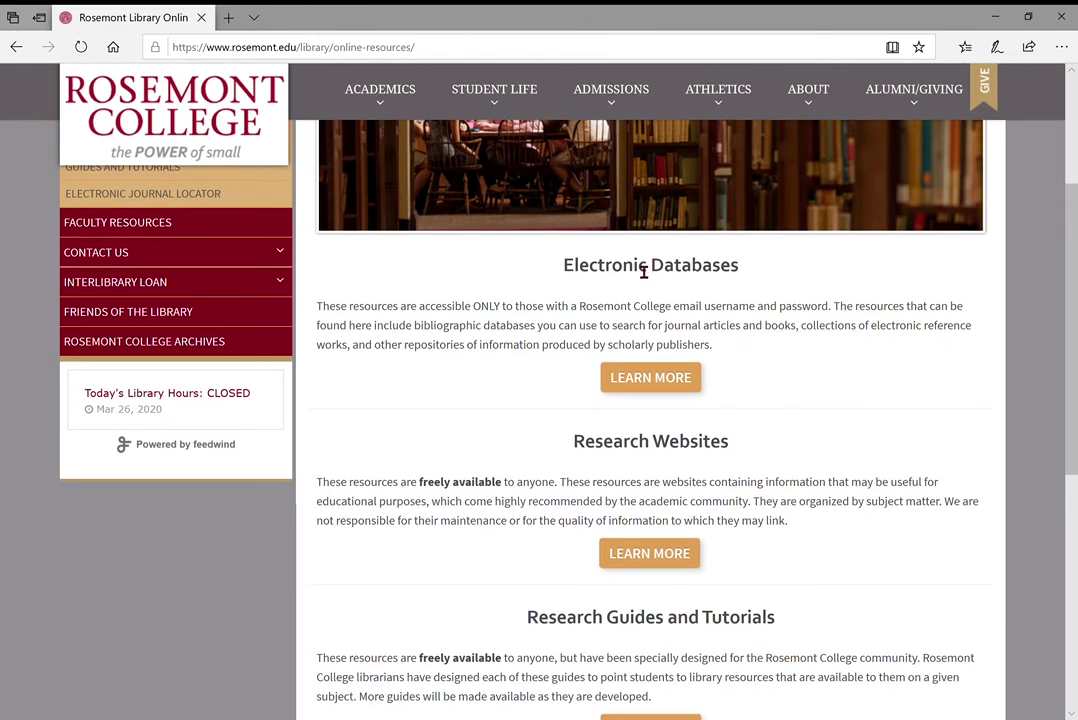
pyautogui.scroll(1, 698, 292)
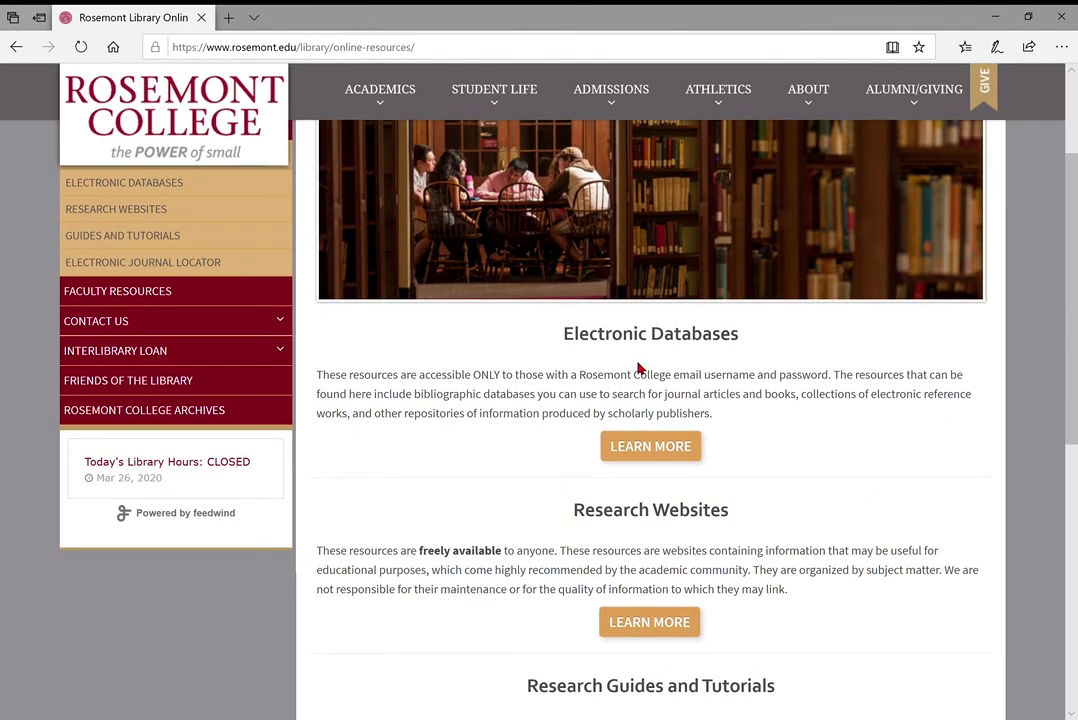
pyautogui.click(645, 458)
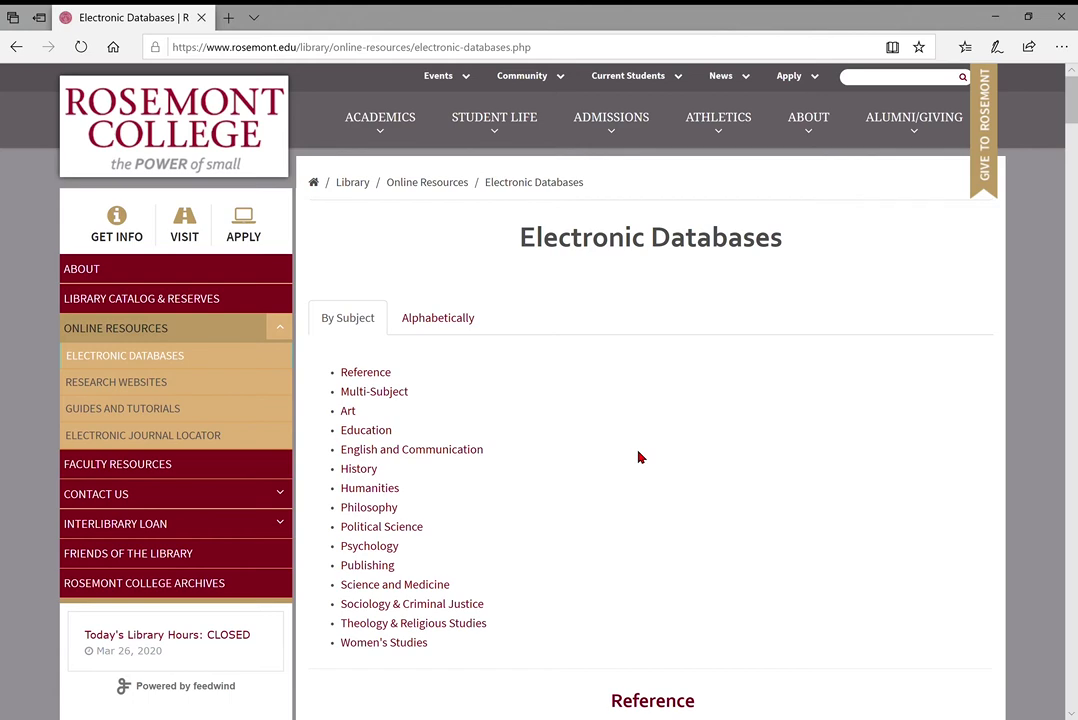
pyautogui.scroll(-1, 640, 457)
pyautogui.scroll(-1, 640, 455)
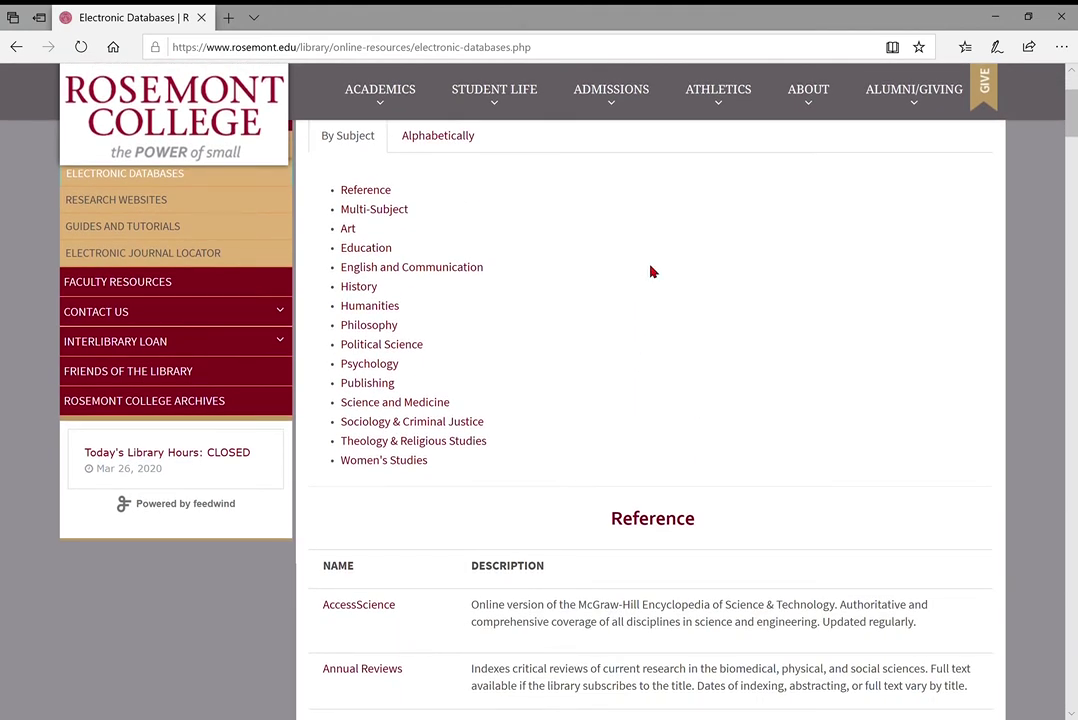
pyautogui.scroll(2, 428, 265)
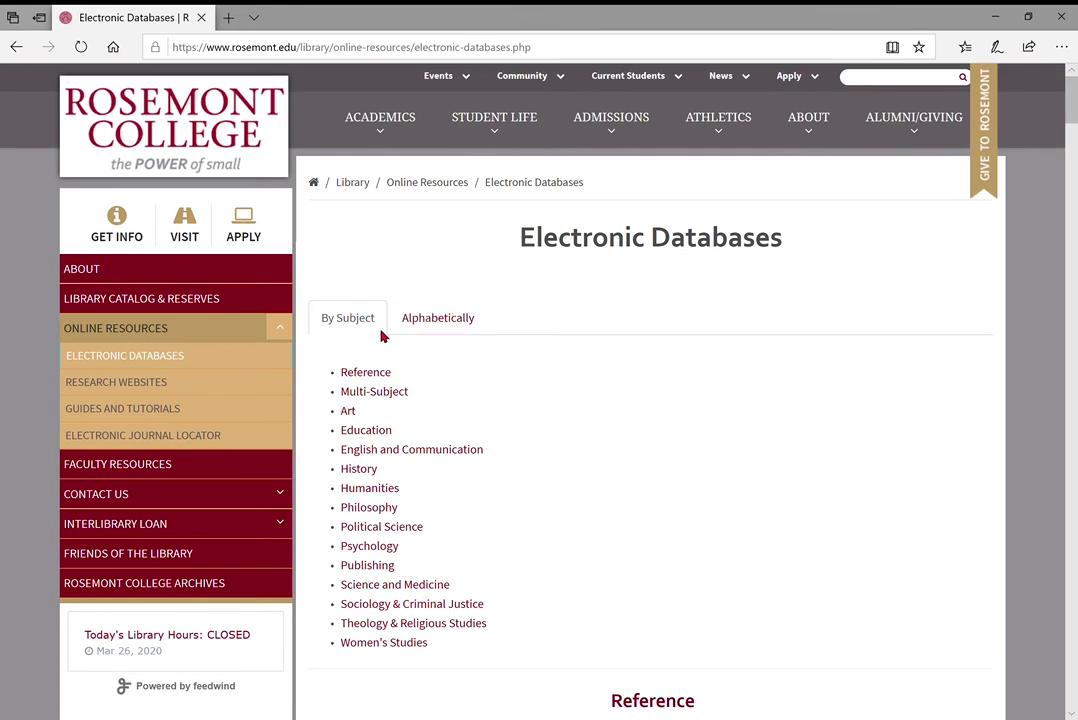
pyautogui.scroll(-1, 461, 376)
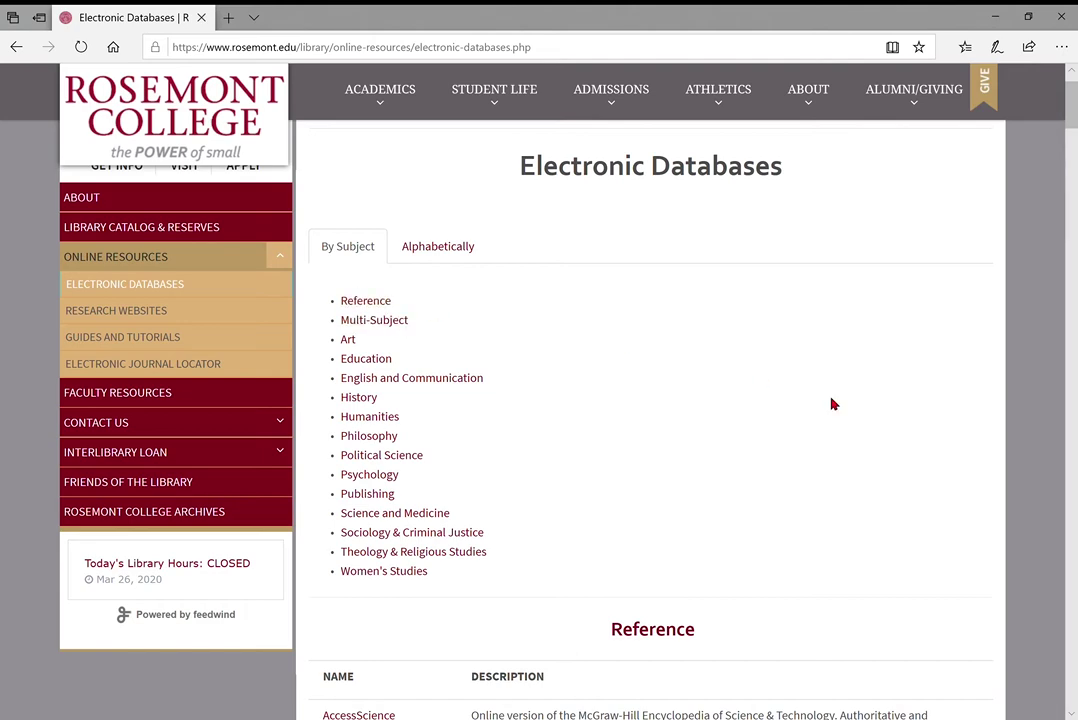
pyautogui.scroll(-5, 835, 404)
pyautogui.scroll(1, 838, 410)
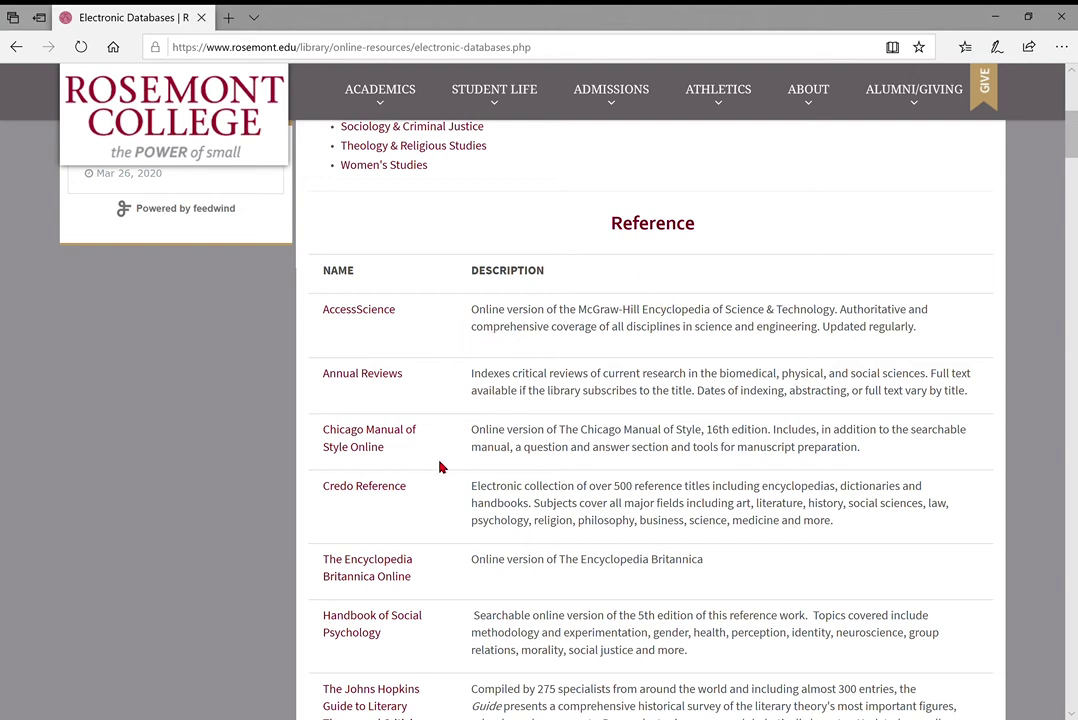
pyautogui.scroll(-5, 440, 467)
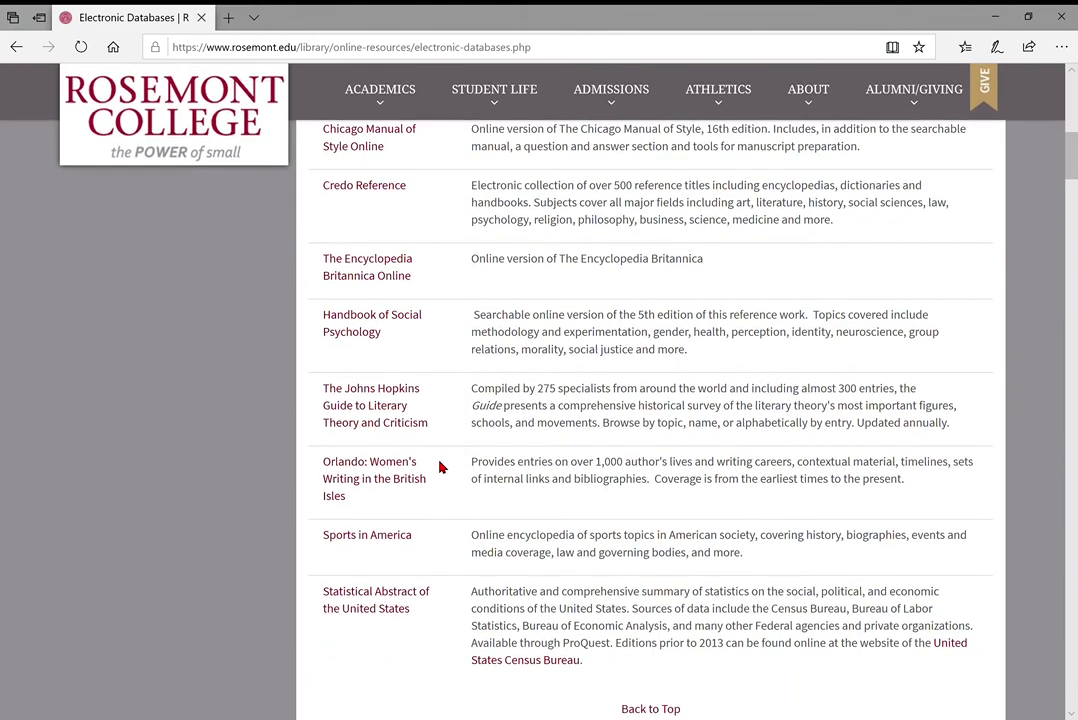
pyautogui.scroll(-1, 440, 467)
pyautogui.scroll(1, 440, 467)
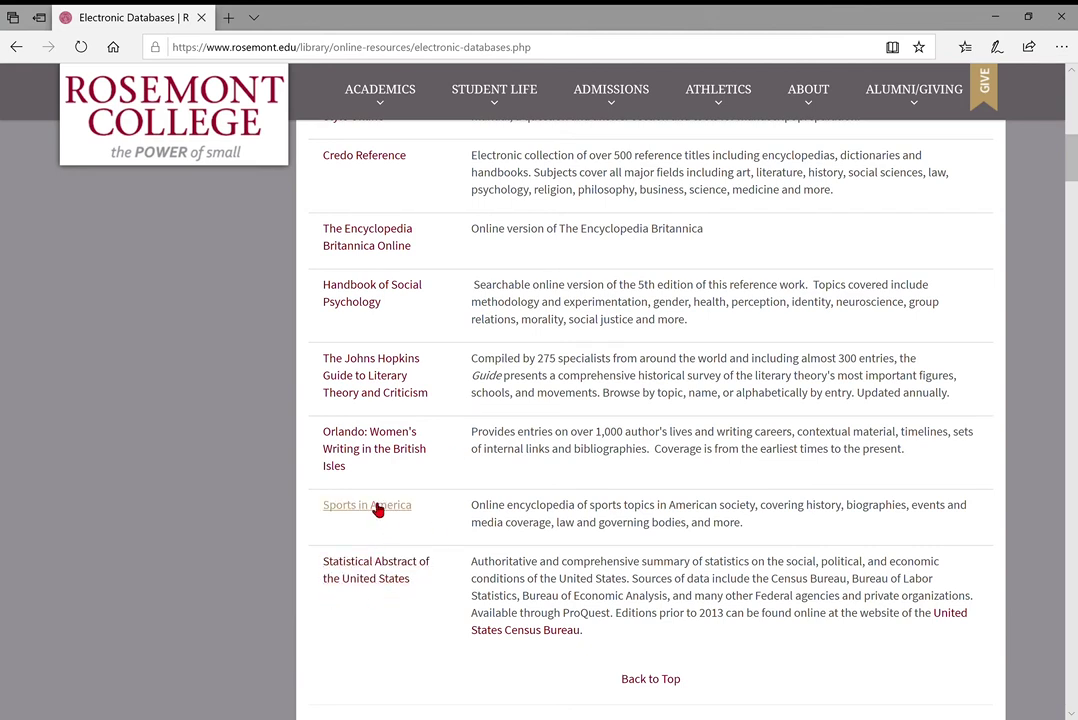
pyautogui.scroll(3, 435, 438)
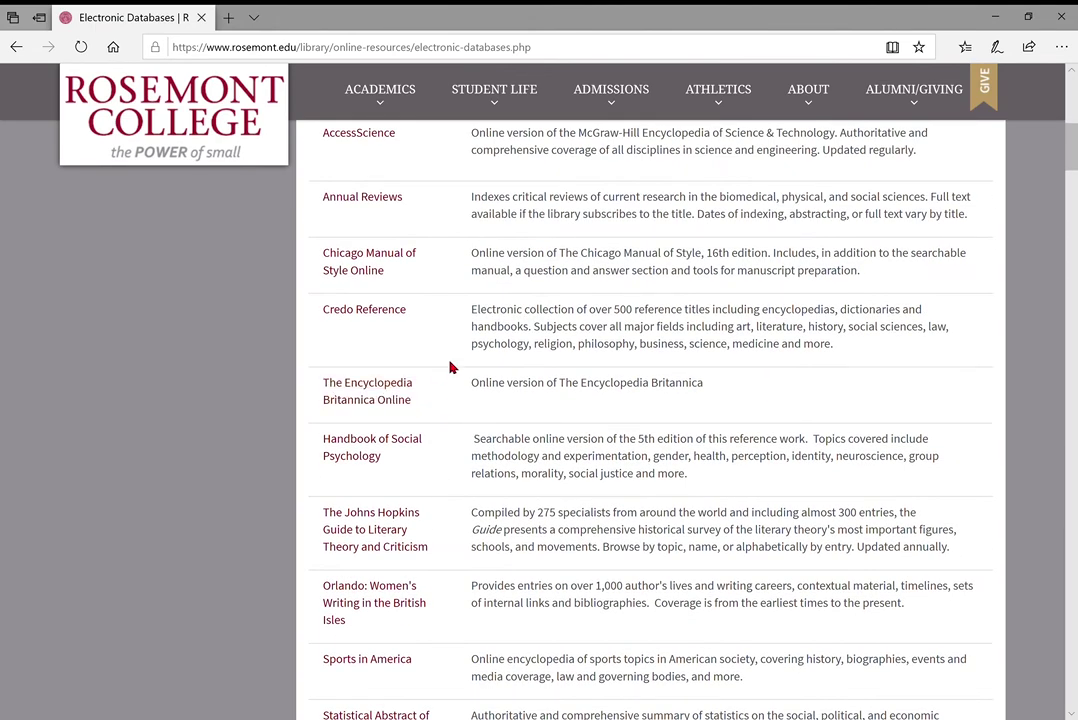
pyautogui.scroll(-3, 448, 366)
pyautogui.scroll(9, 450, 368)
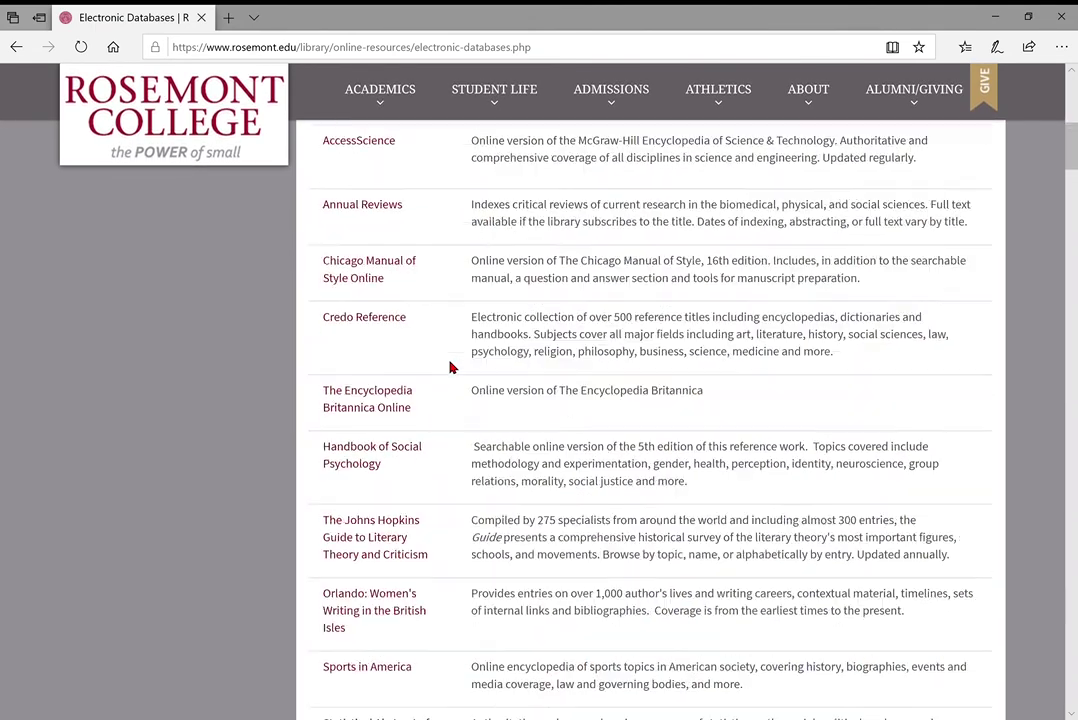
pyautogui.scroll(-2, 450, 367)
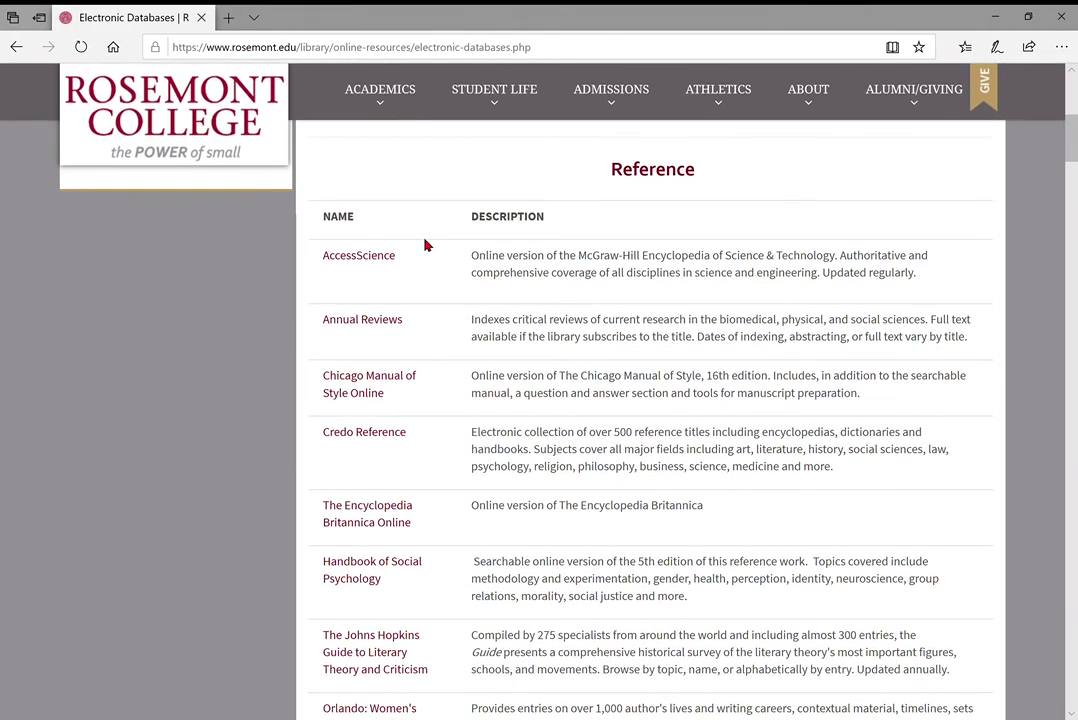
pyautogui.scroll(-2, 426, 242)
pyautogui.scroll(2, 426, 243)
pyautogui.scroll(-9, 556, 314)
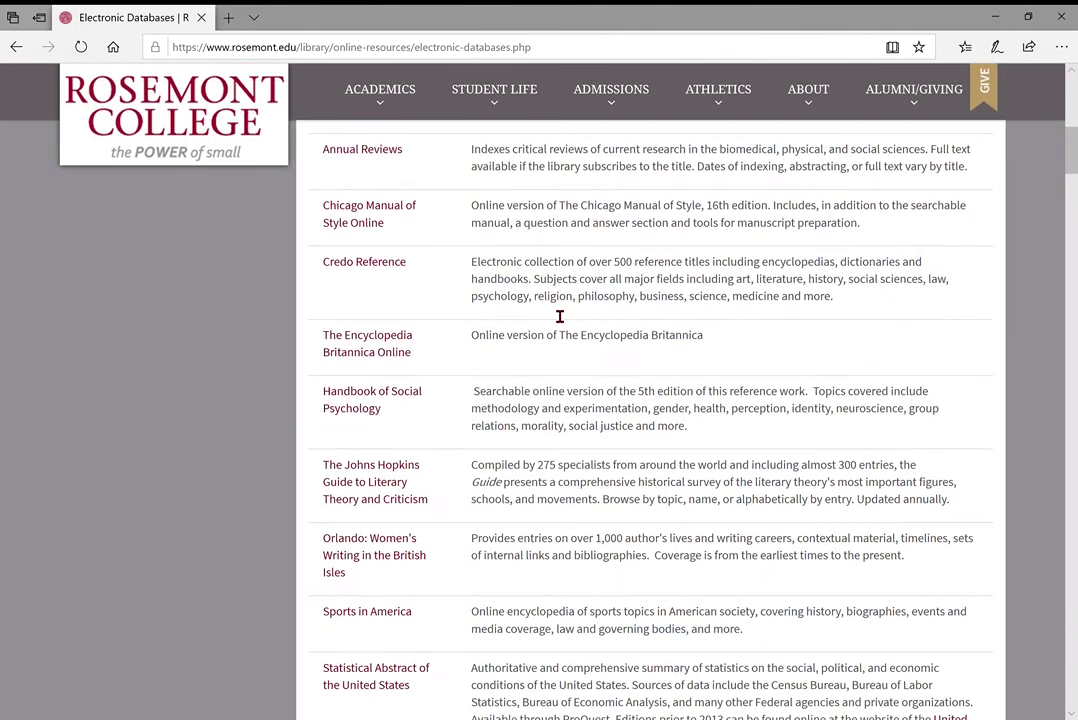
pyautogui.scroll(-4, 549, 312)
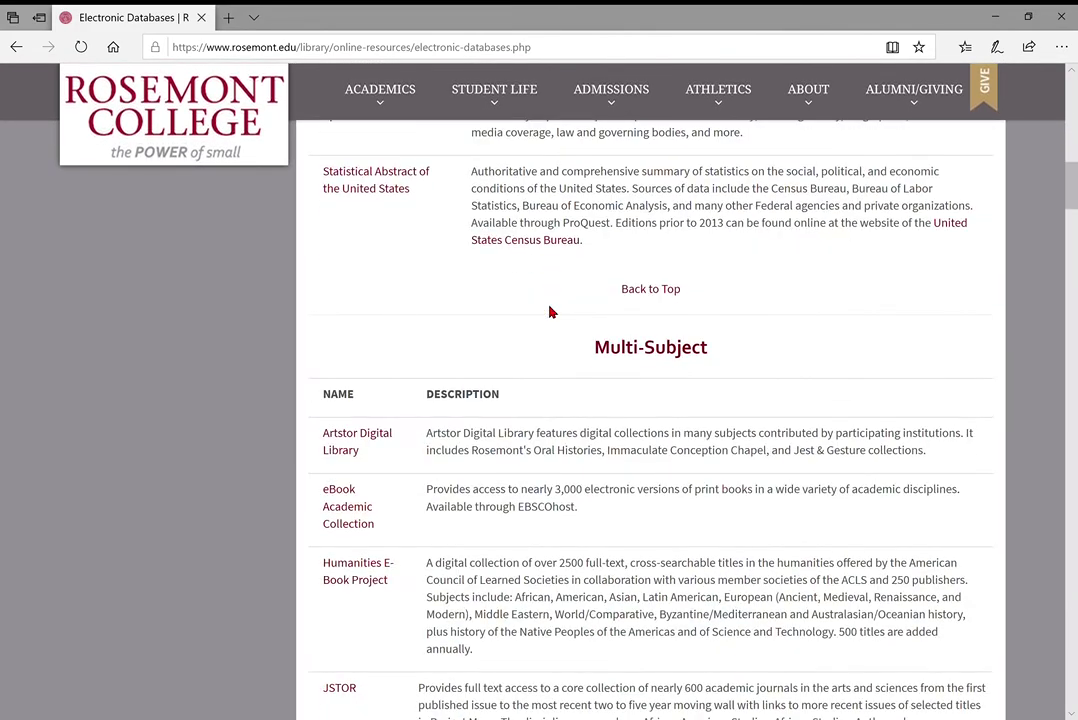
pyautogui.scroll(-5, 549, 312)
pyautogui.scroll(2, 551, 310)
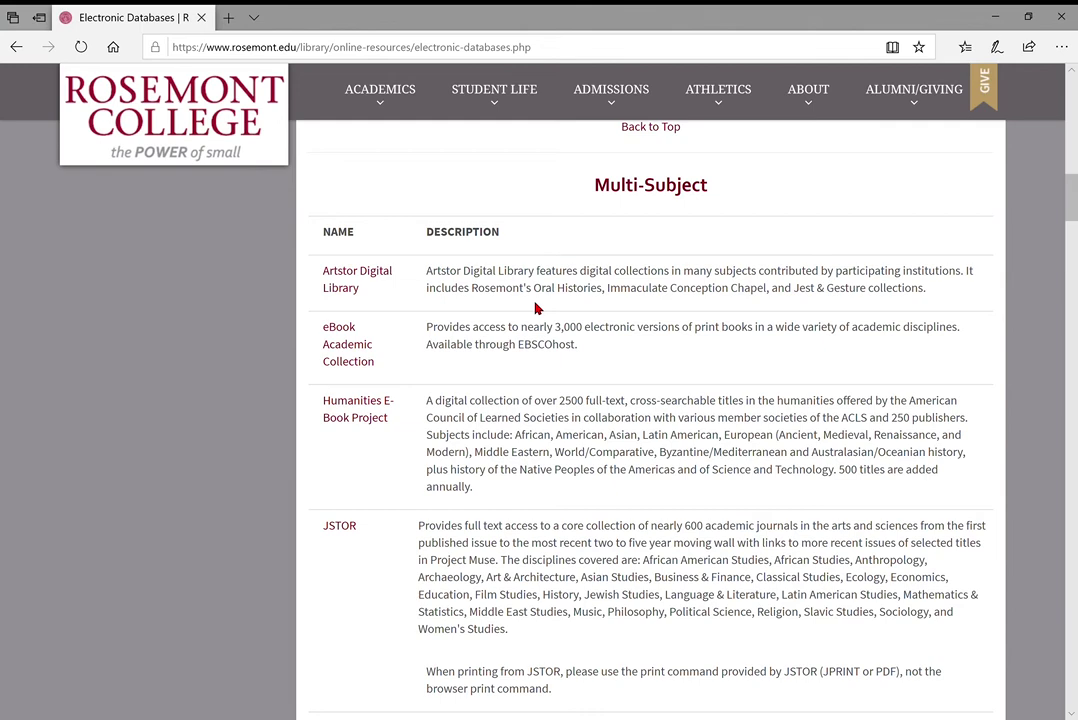
pyautogui.scroll(-5, 535, 309)
pyautogui.scroll(-1, 535, 309)
pyautogui.scroll(-5, 535, 309)
pyautogui.scroll(5, 535, 309)
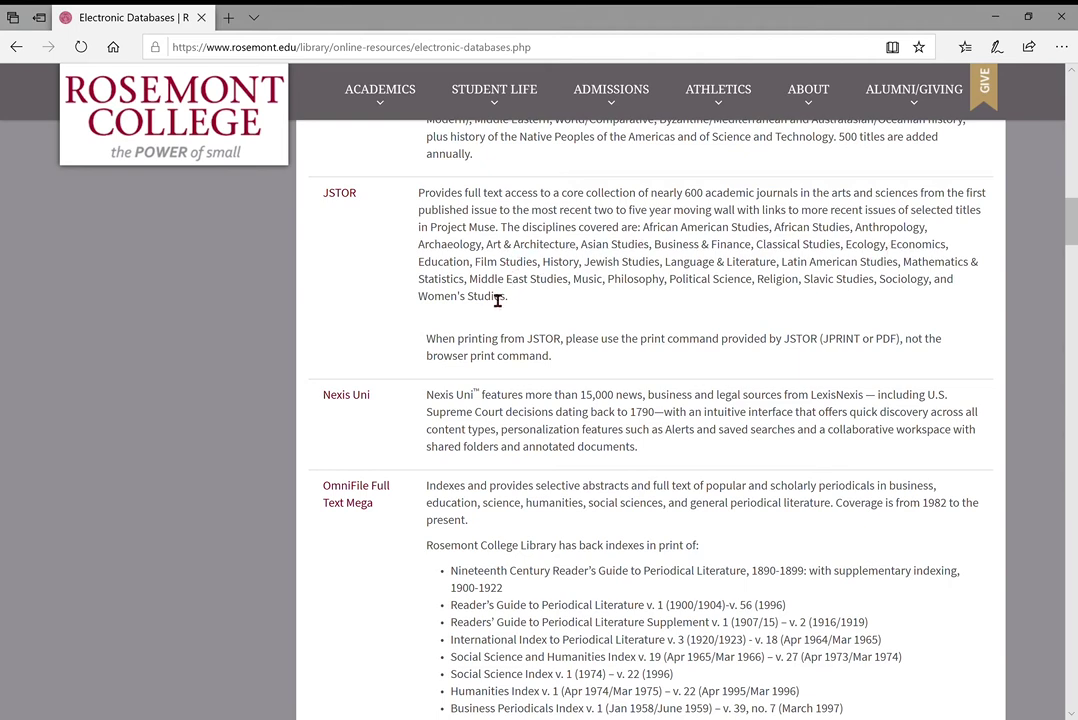
pyautogui.scroll(-3, 300, 350)
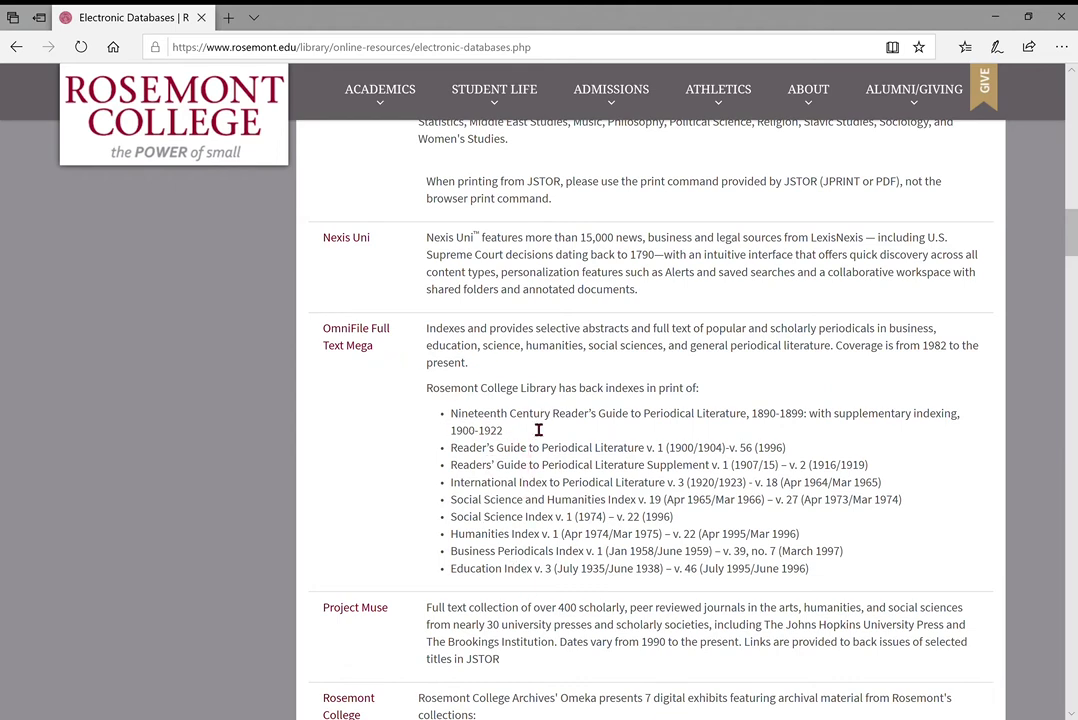
pyautogui.scroll(-2, 539, 429)
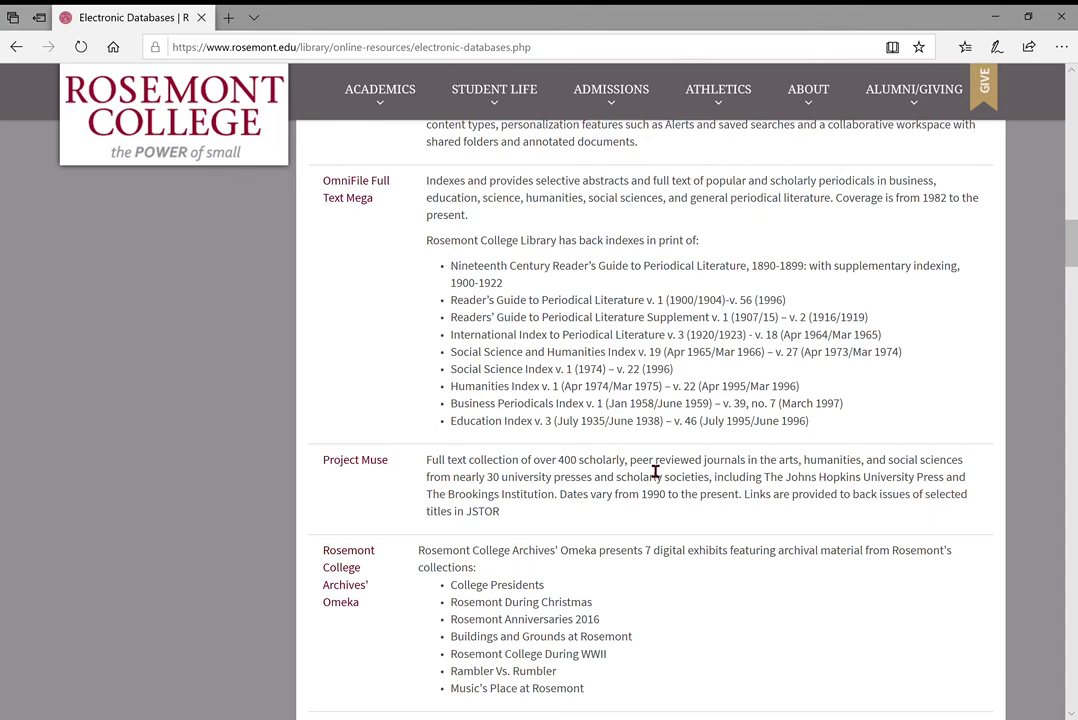
pyautogui.scroll(1, 655, 472)
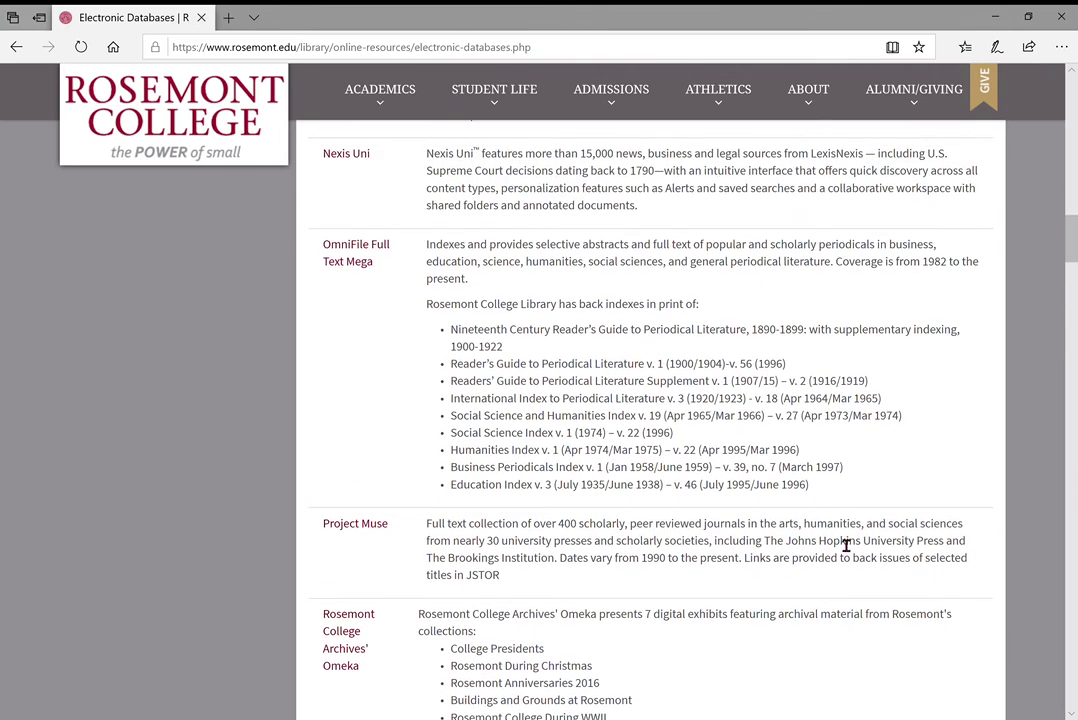
pyautogui.scroll(1, 550, 518)
pyautogui.scroll(-2, 549, 520)
pyautogui.scroll(7, 549, 519)
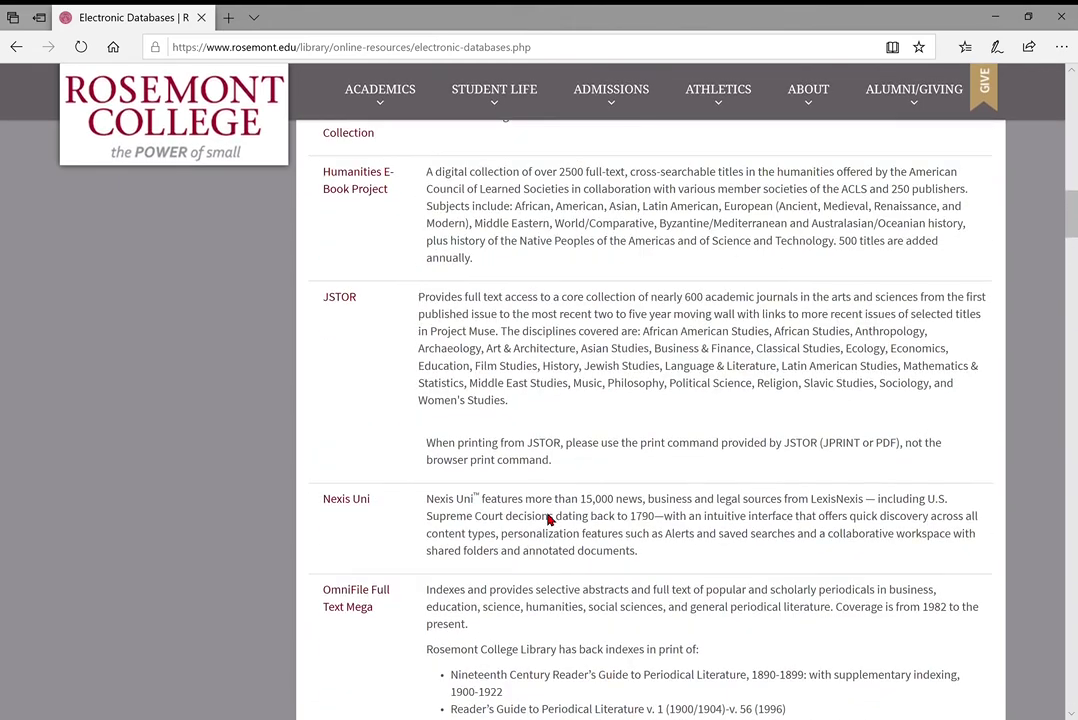
pyautogui.scroll(-1, 549, 519)
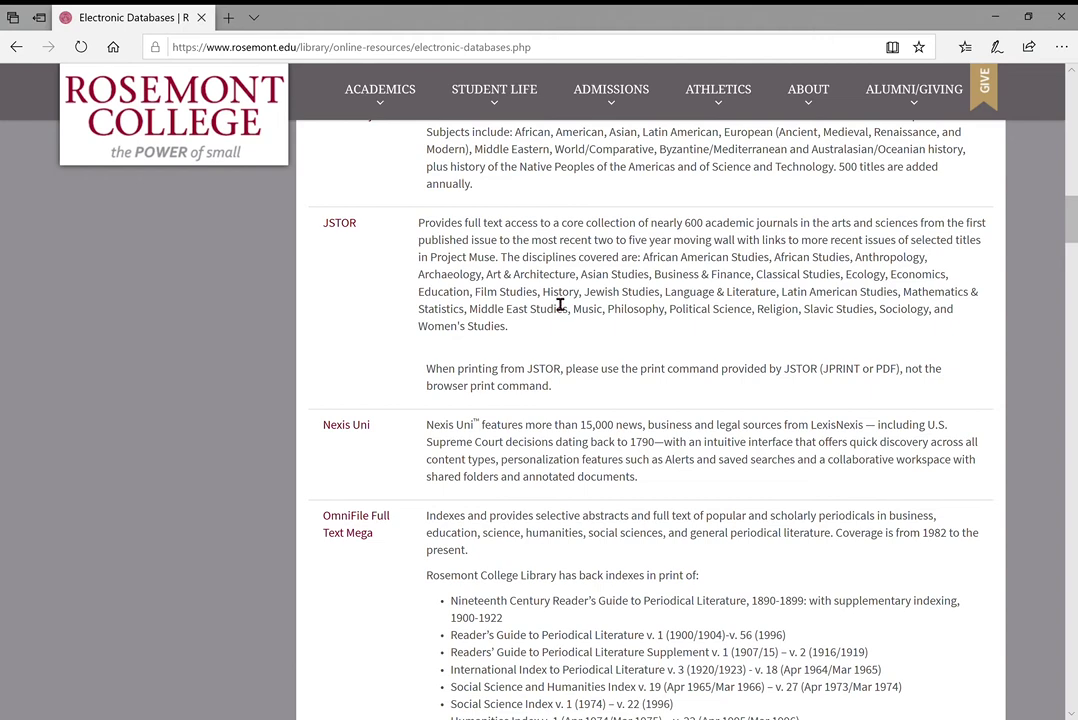
pyautogui.scroll(-1, 560, 305)
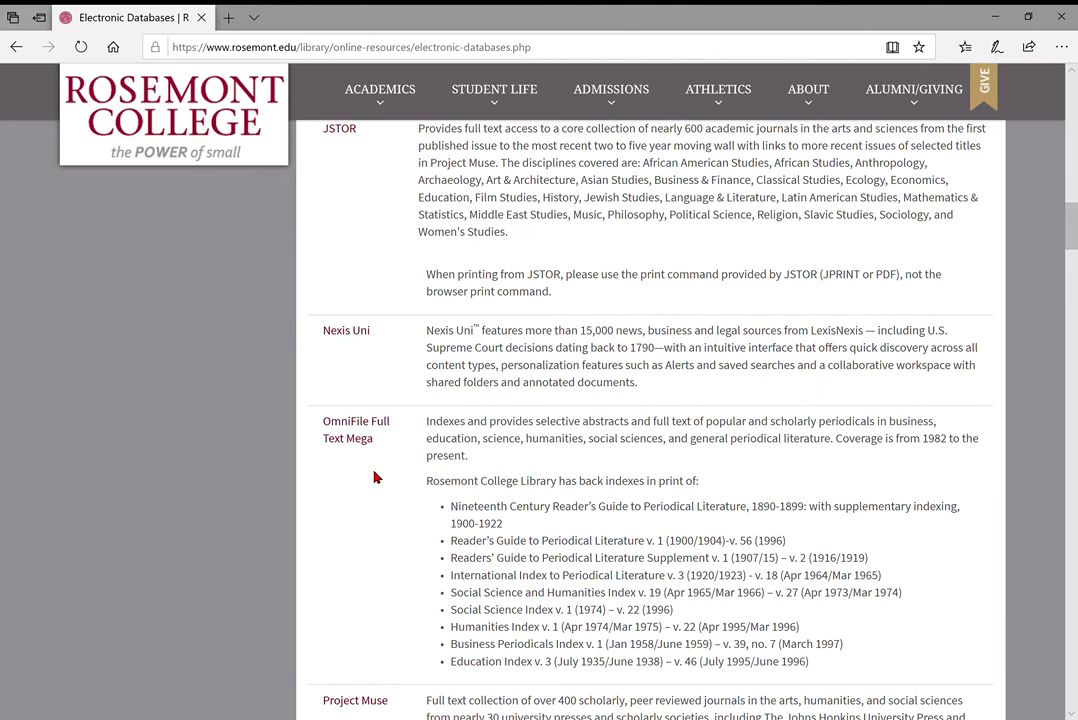
pyautogui.scroll(1, 416, 305)
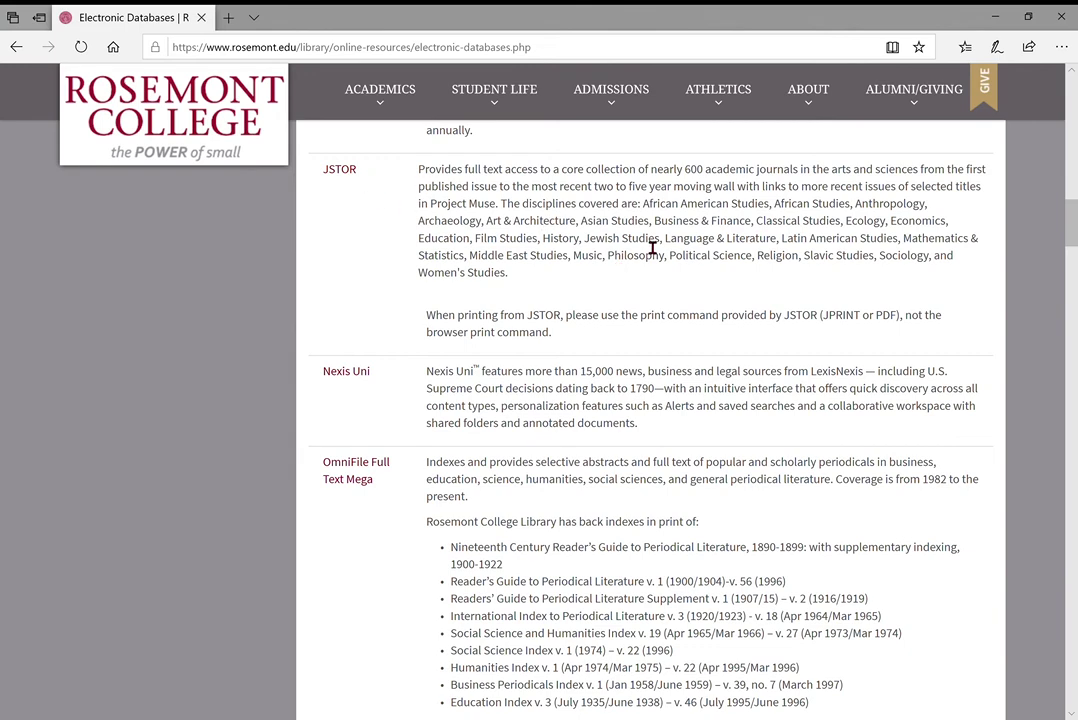
pyautogui.scroll(-1, 652, 248)
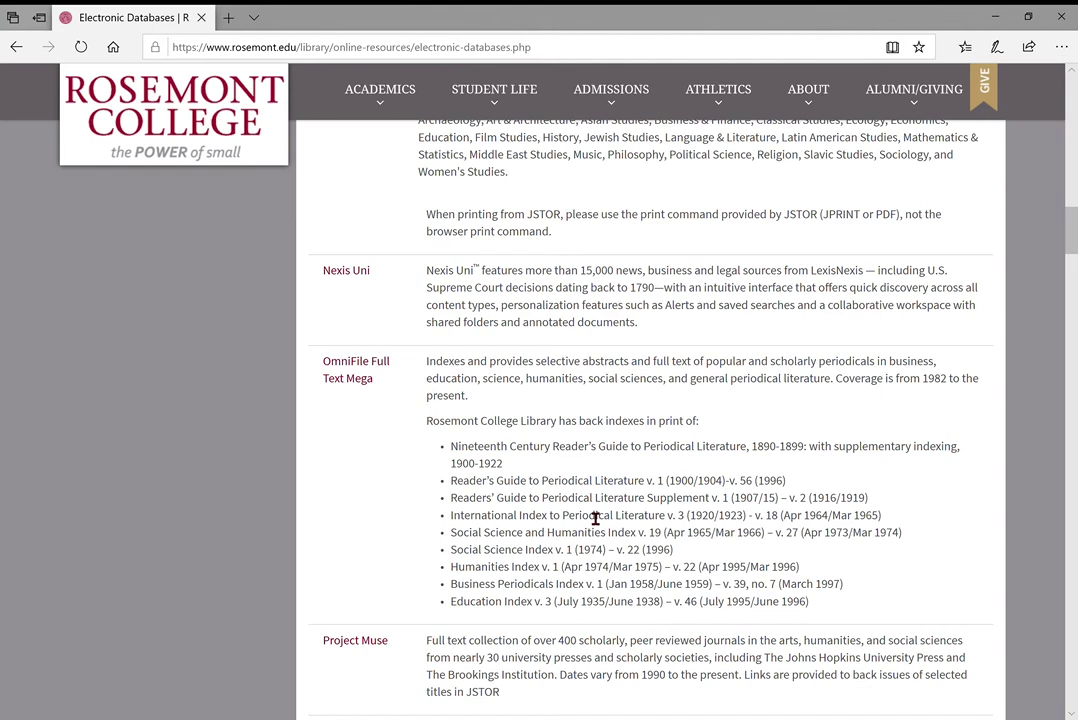
pyautogui.scroll(-1, 595, 519)
pyautogui.scroll(-1, 561, 457)
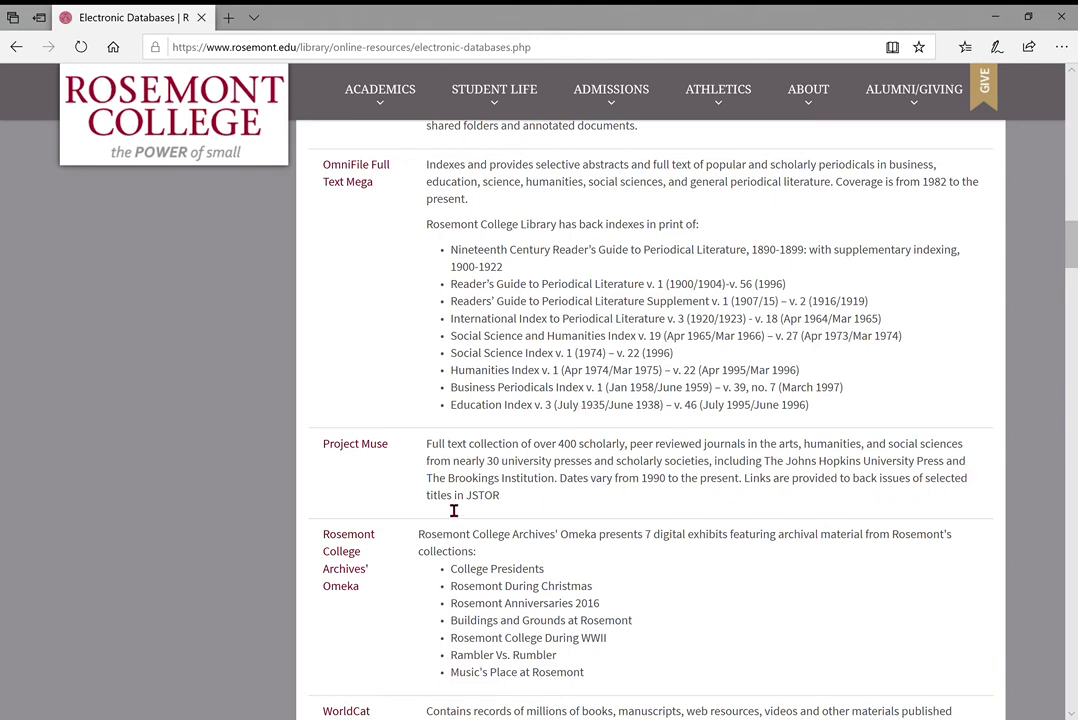
pyautogui.scroll(-2, 506, 395)
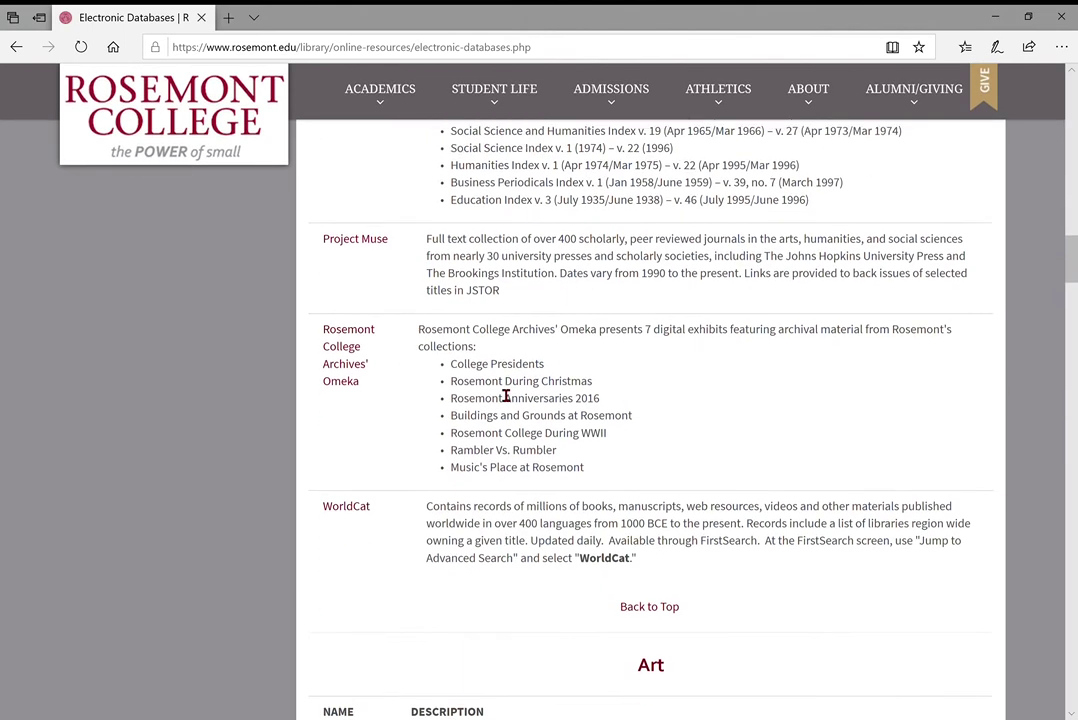
pyautogui.scroll(1, 437, 401)
pyautogui.scroll(2, 437, 401)
pyautogui.scroll(-1, 437, 401)
pyautogui.scroll(10, 437, 401)
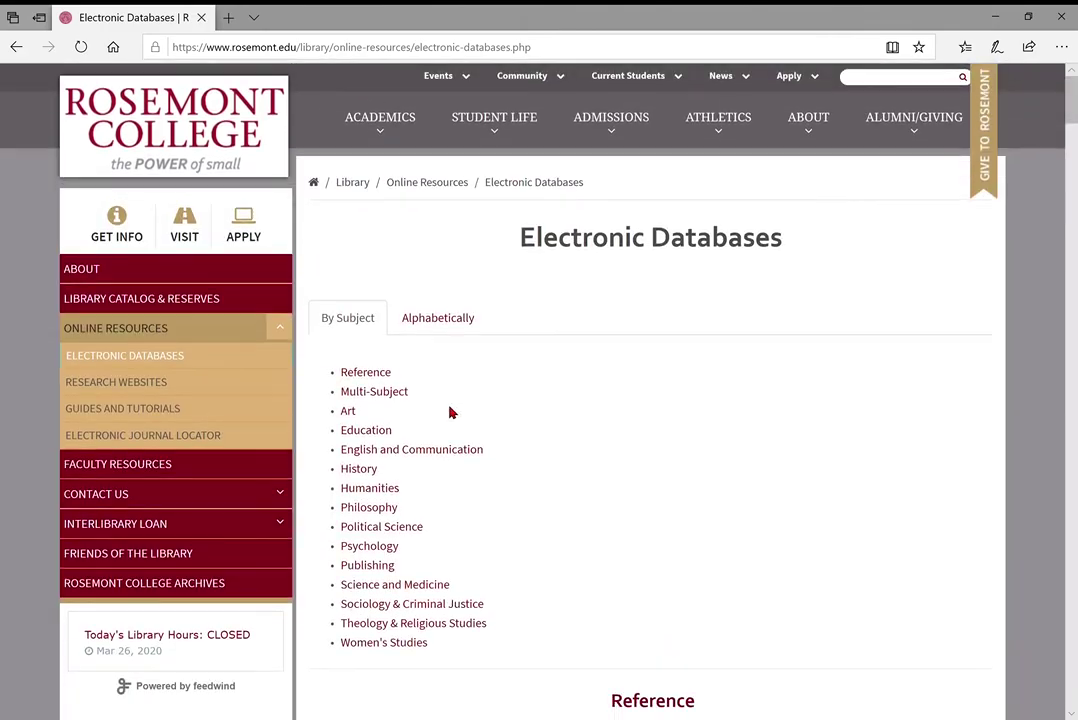
pyautogui.scroll(-1, 440, 420)
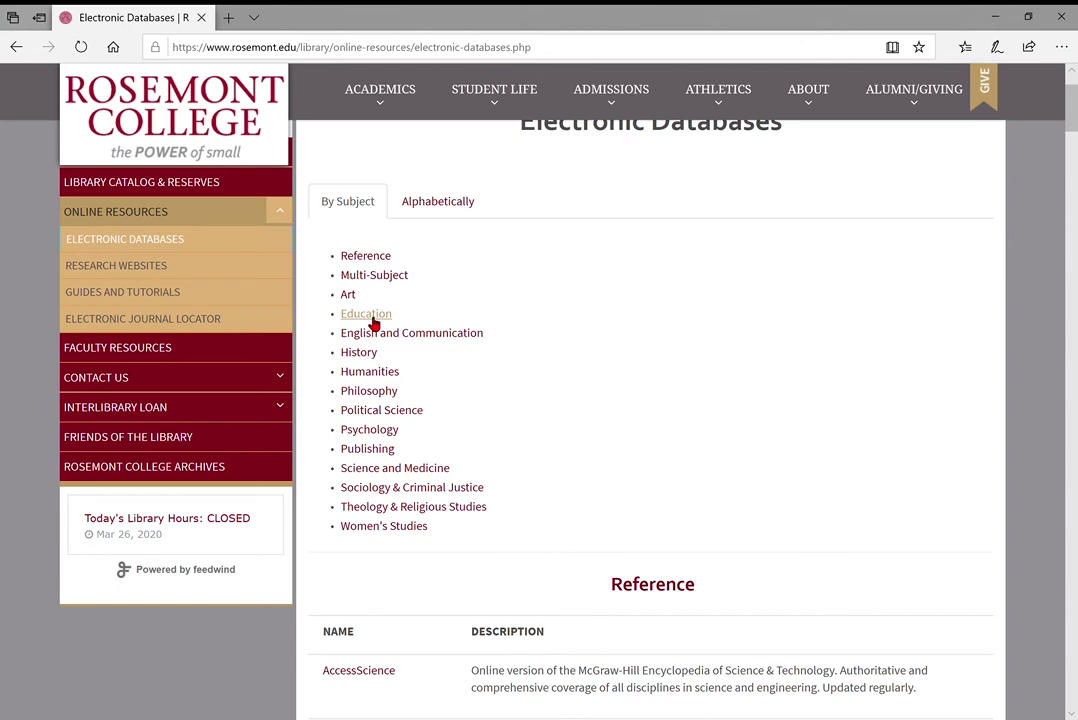
pyautogui.click(371, 318)
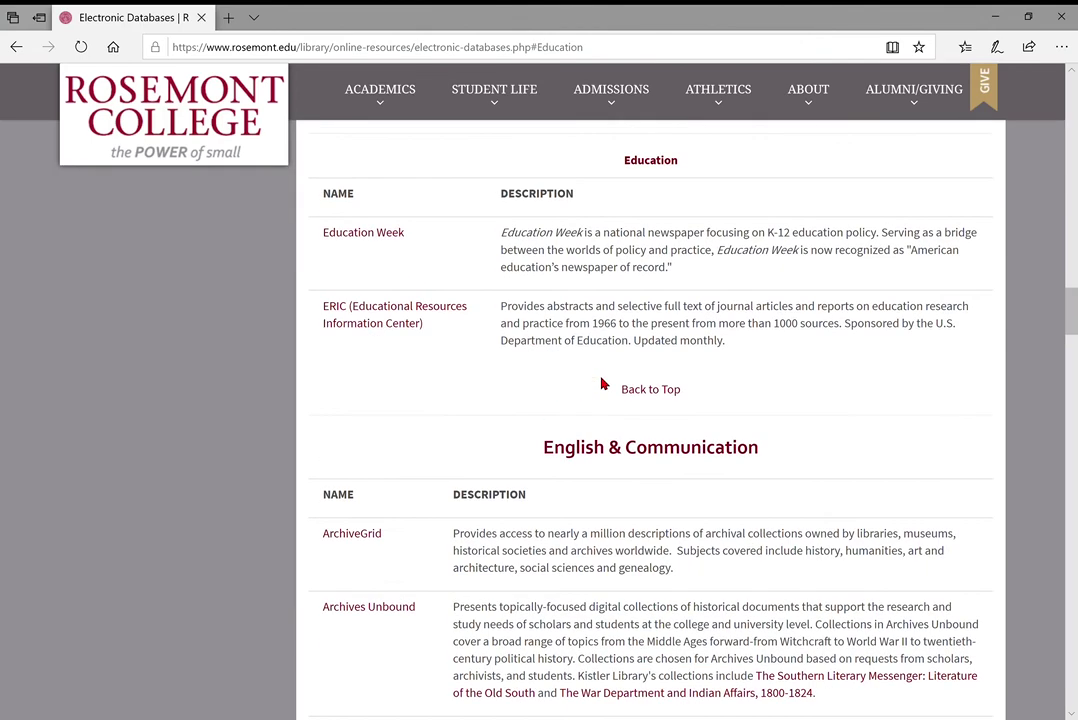
pyautogui.scroll(1, 594, 240)
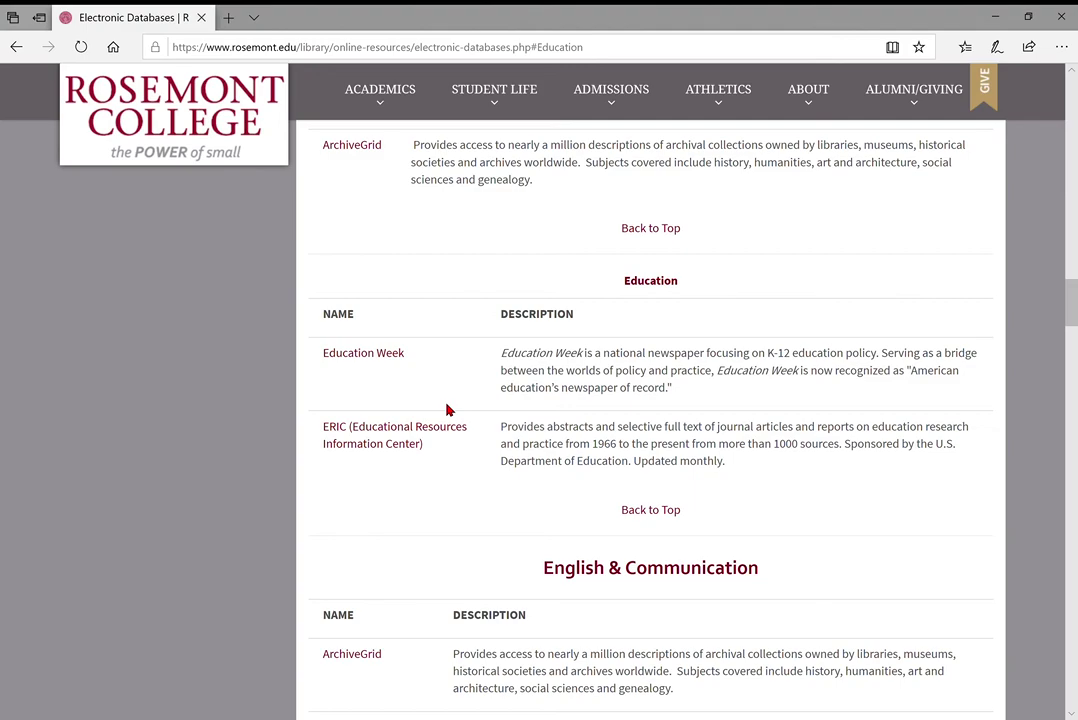
pyautogui.scroll(-2, 491, 465)
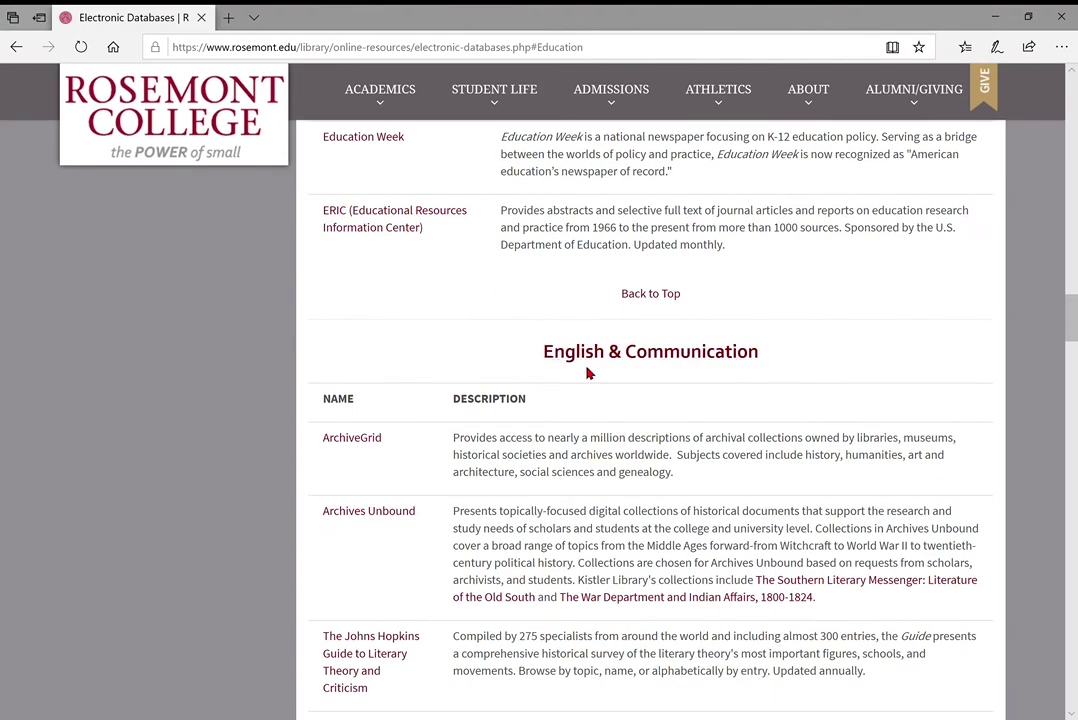
pyautogui.scroll(-2, 495, 312)
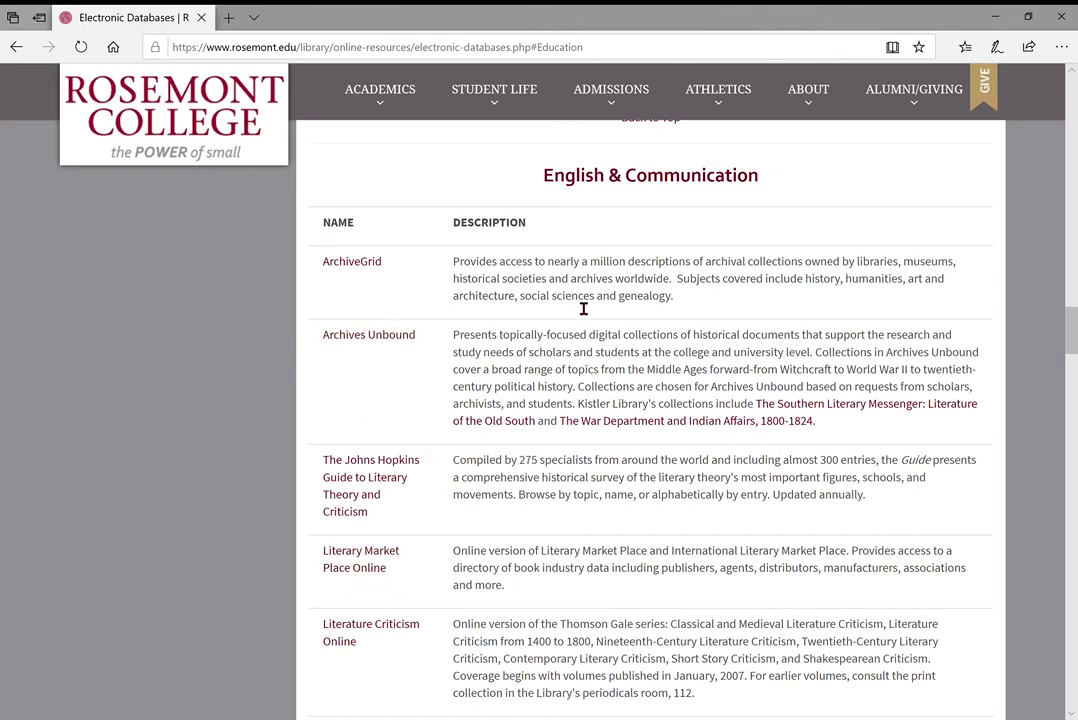
pyautogui.scroll(-2, 582, 306)
pyautogui.scroll(-5, 577, 306)
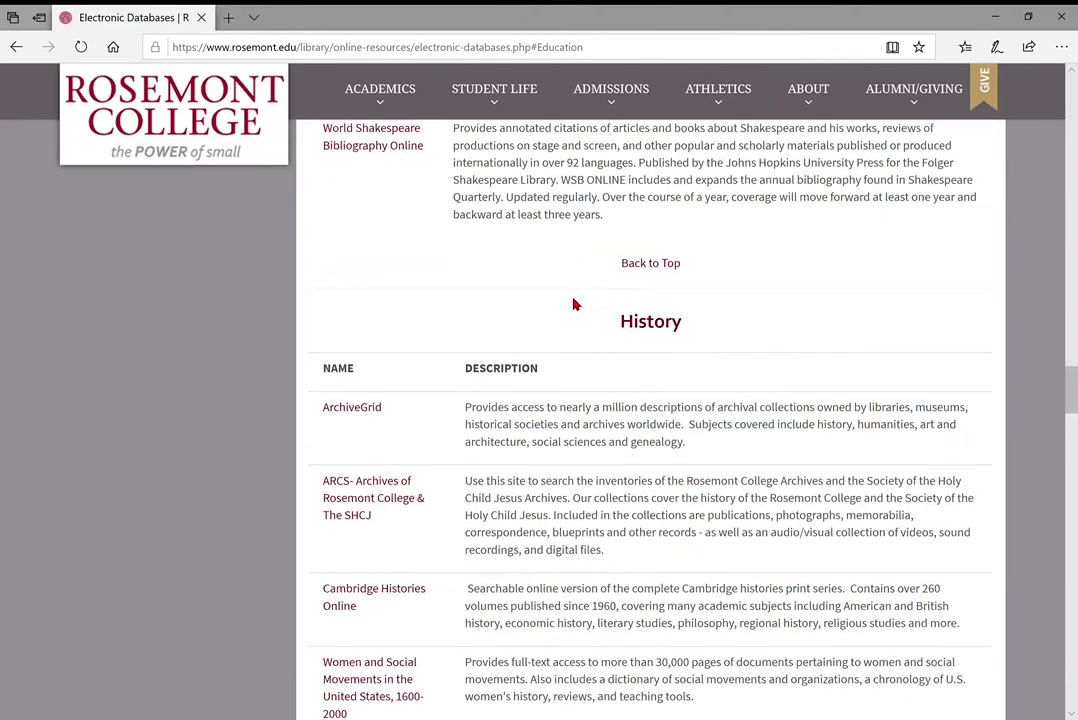
pyautogui.scroll(-5, 505, 463)
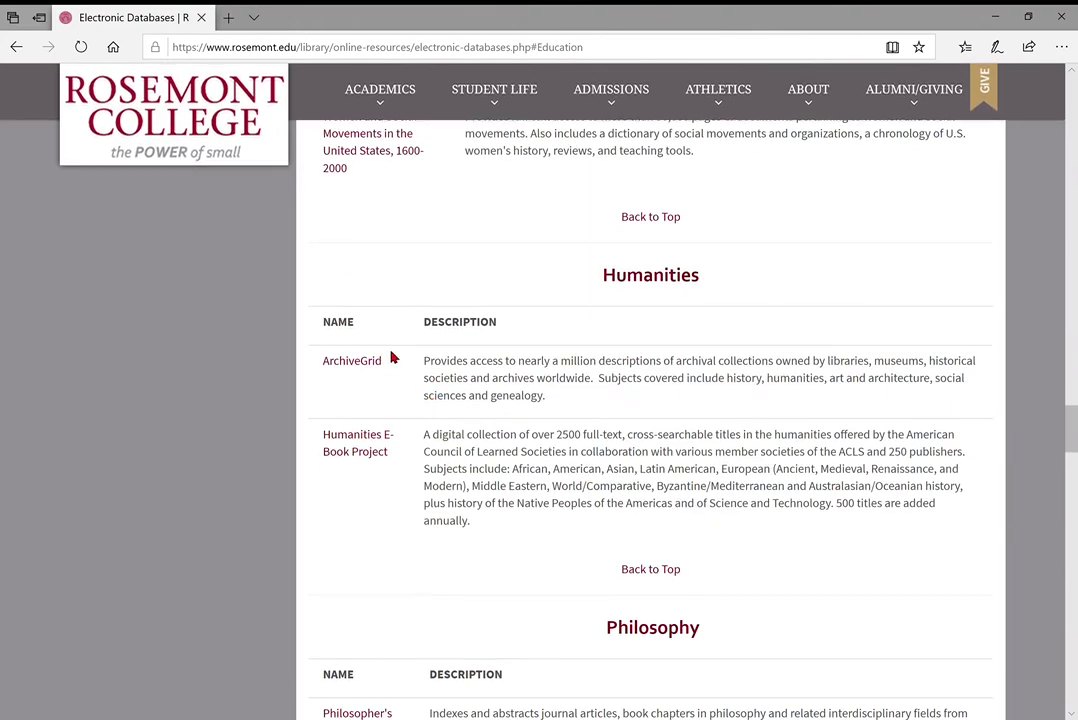
pyautogui.scroll(1, 488, 477)
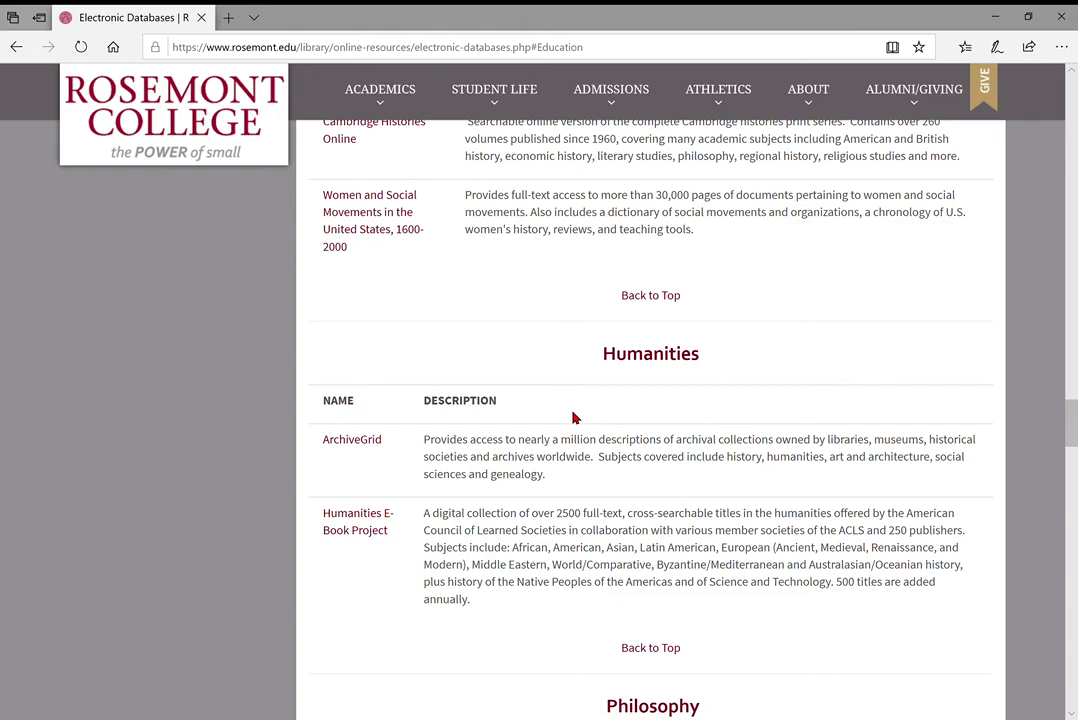
pyautogui.scroll(20, 574, 418)
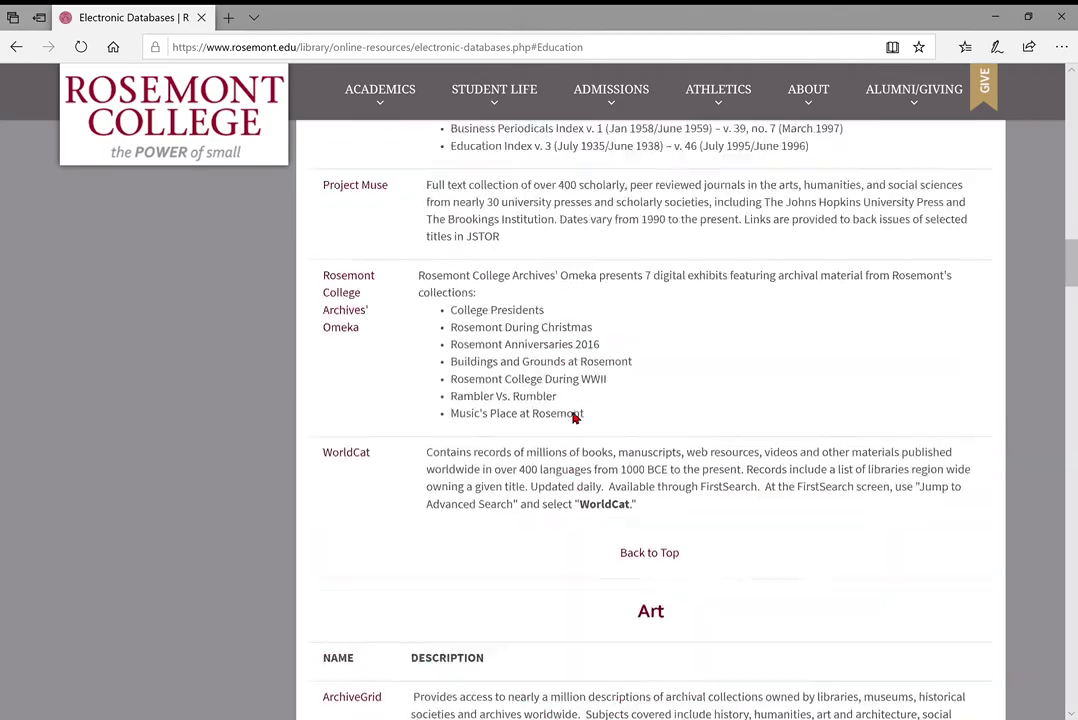
pyautogui.scroll(-6, 574, 418)
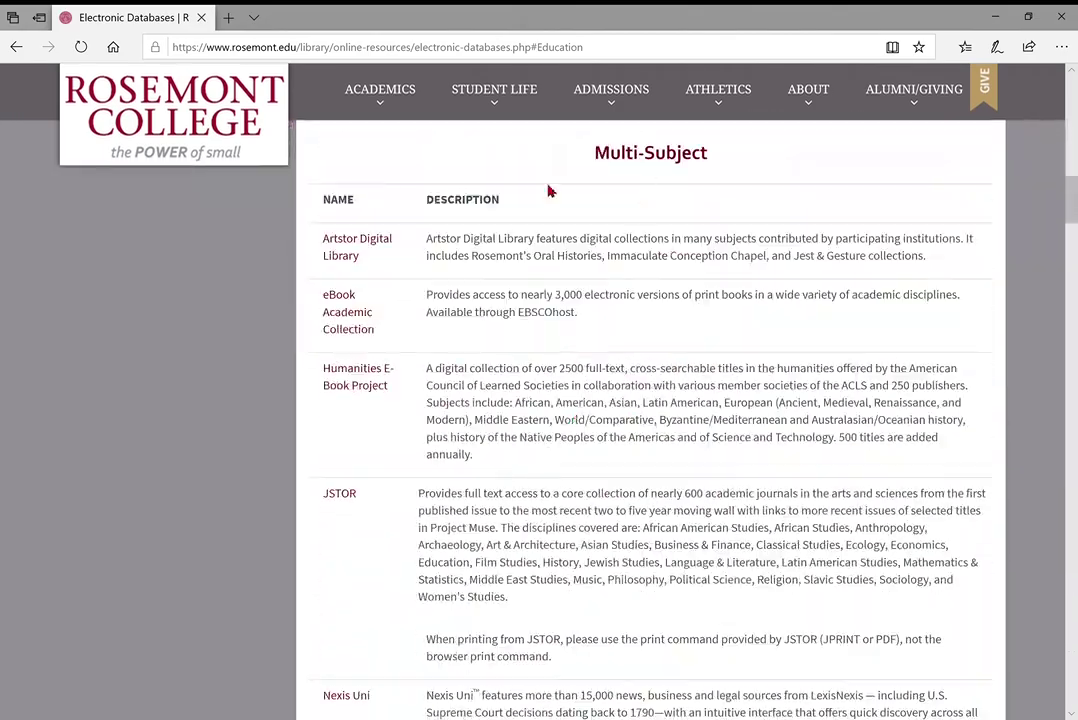
pyautogui.scroll(-2, 507, 365)
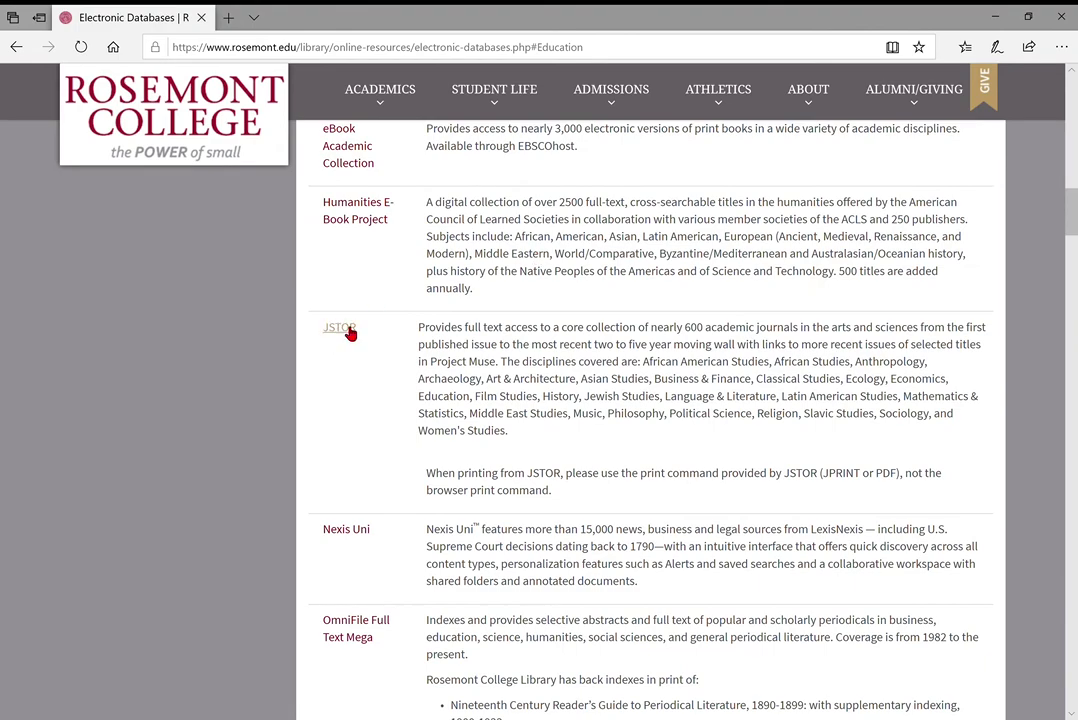
pyautogui.scroll(-2, 350, 333)
pyautogui.scroll(-3, 633, 498)
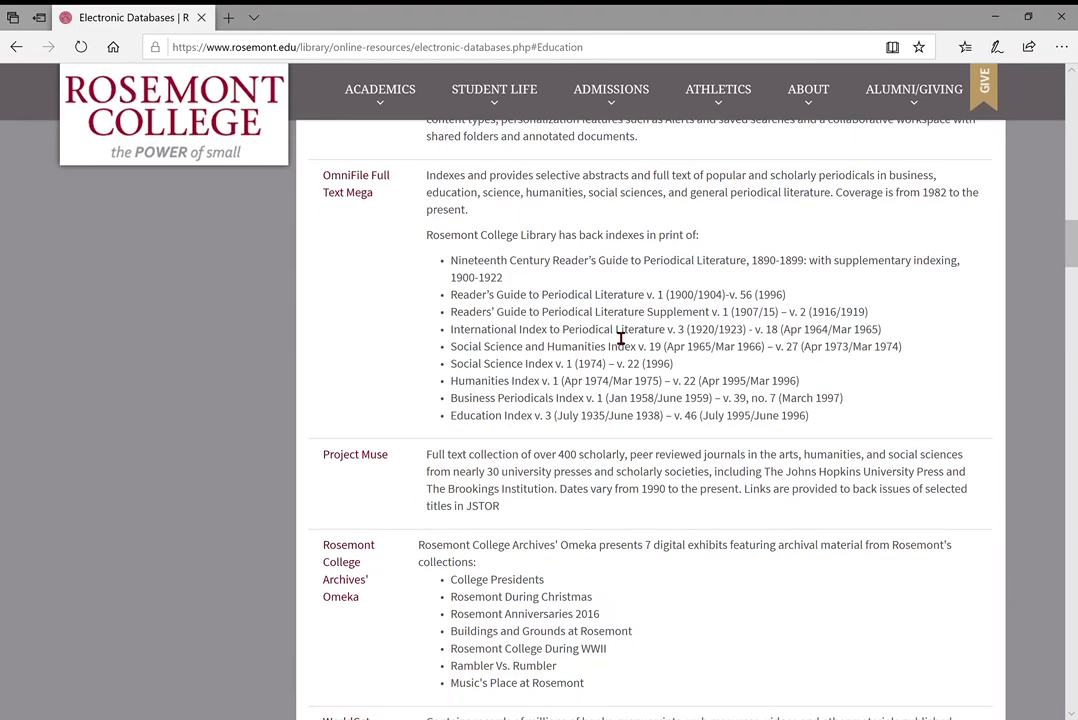
pyautogui.scroll(2, 621, 339)
pyautogui.scroll(1, 621, 339)
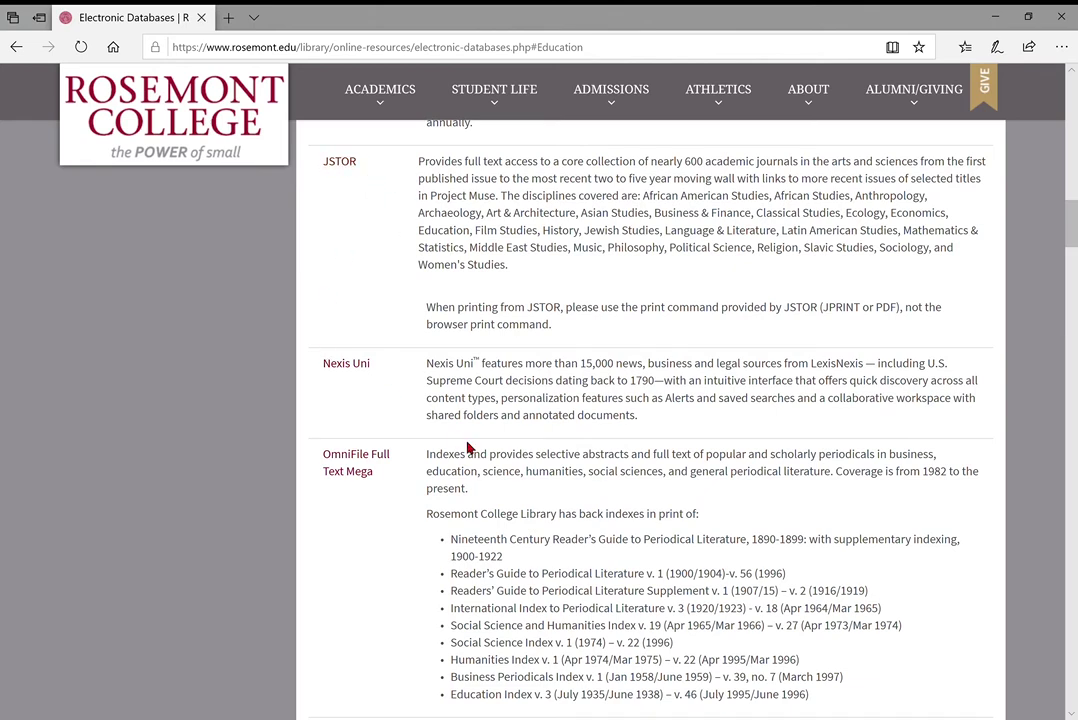
pyautogui.scroll(-2, 488, 408)
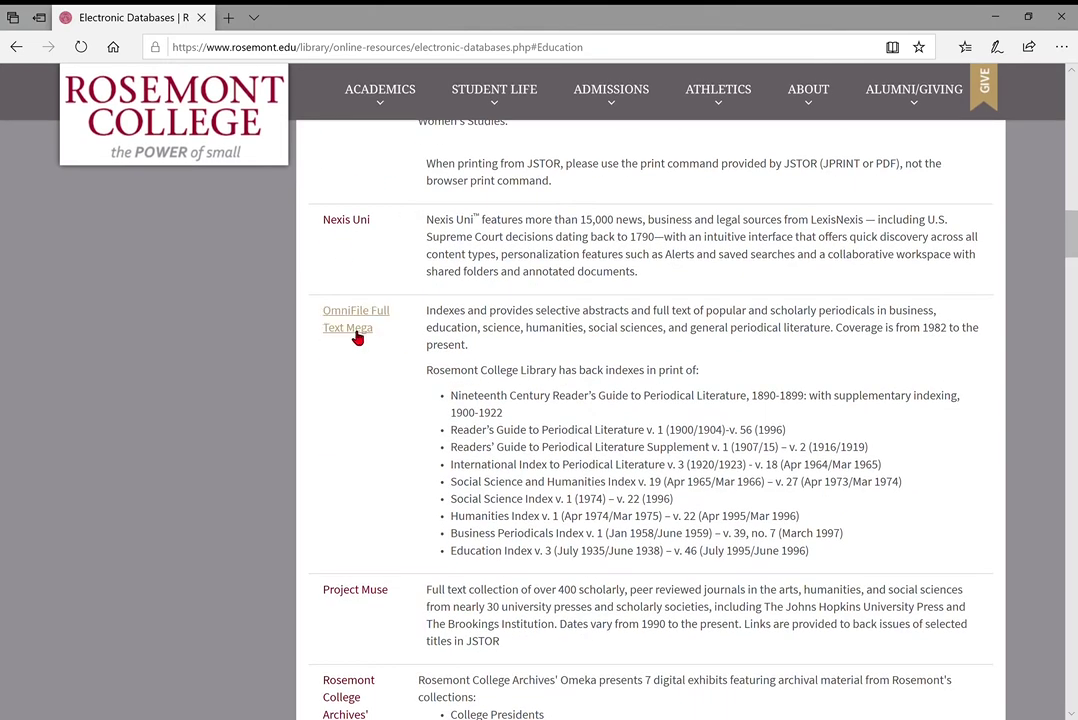
# Open OmniFile Full Text Mega in a new EBSCOhost tab and bring up its Choose Databases list
pyautogui.click(356, 338)
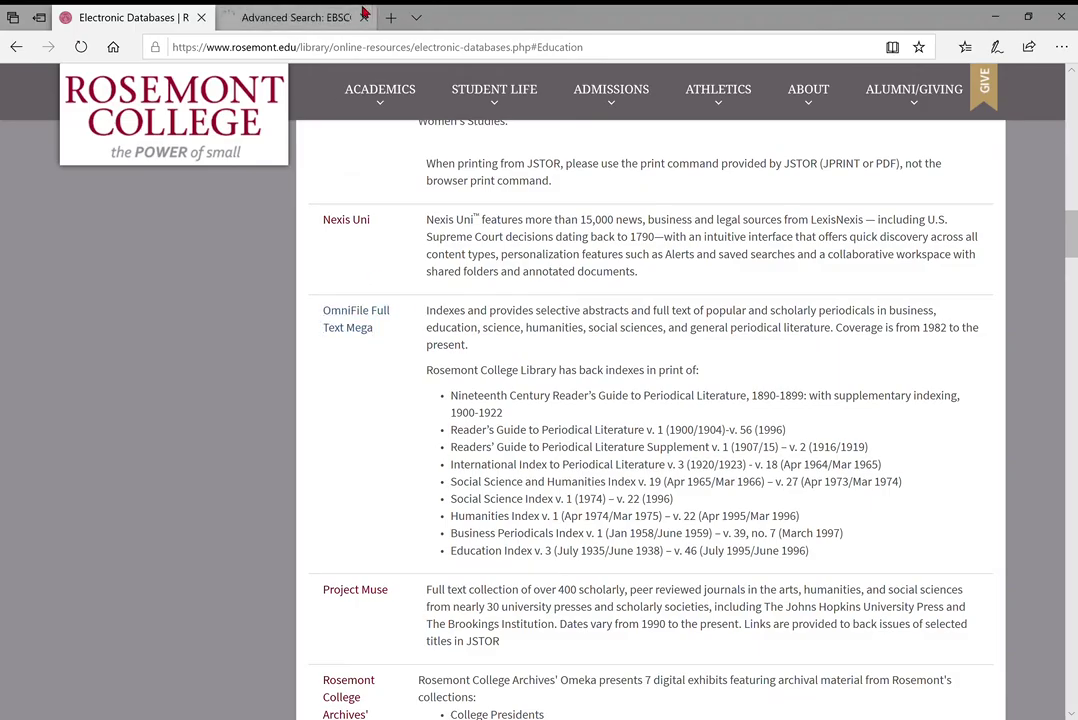
pyautogui.click(290, 12)
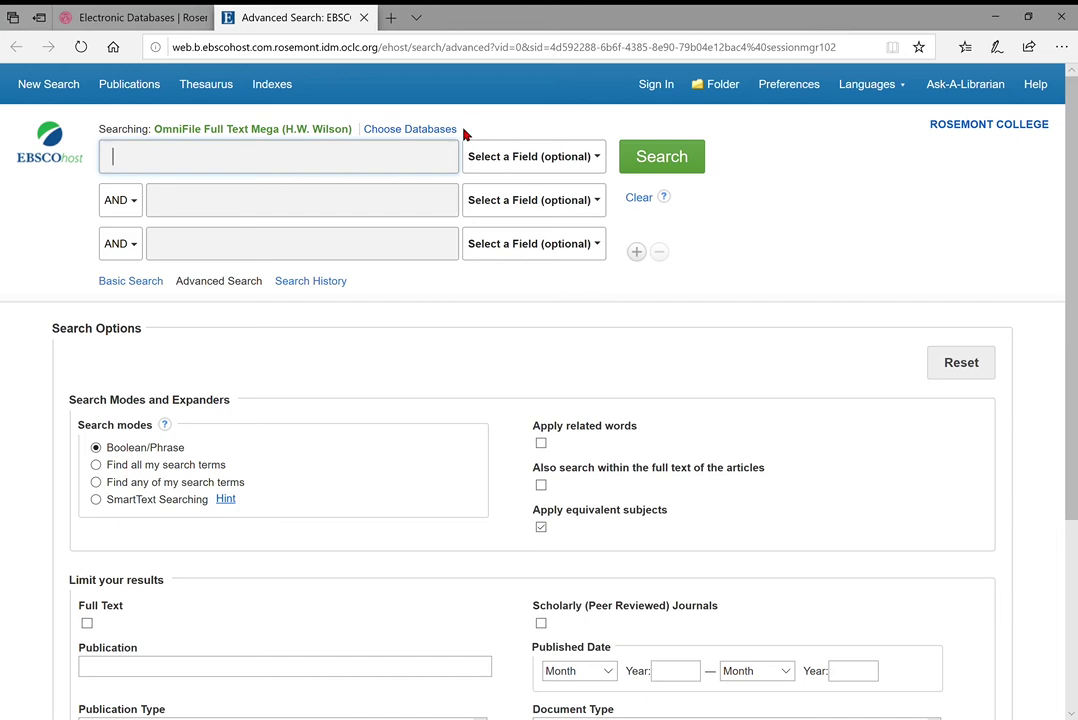
pyautogui.click(670, 165)
pyautogui.moveTo(155, 129); pyautogui.dragTo(313, 128)
pyautogui.click(308, 129)
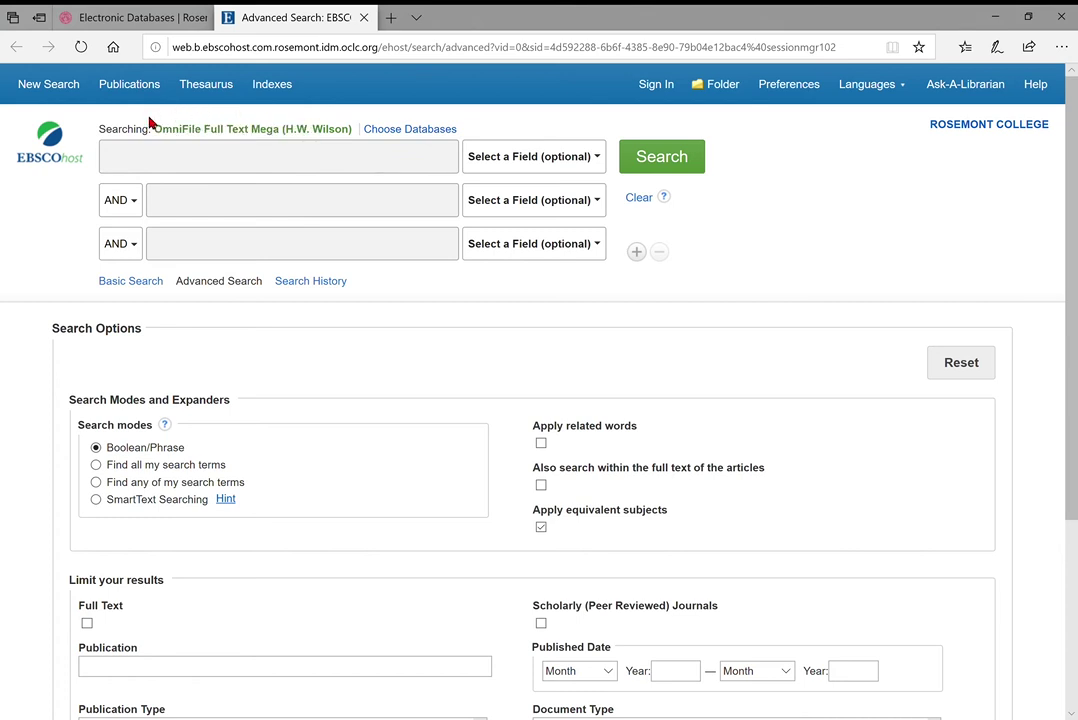
pyautogui.moveTo(155, 129); pyautogui.dragTo(260, 130)
pyautogui.click(260, 130)
pyautogui.click(405, 130)
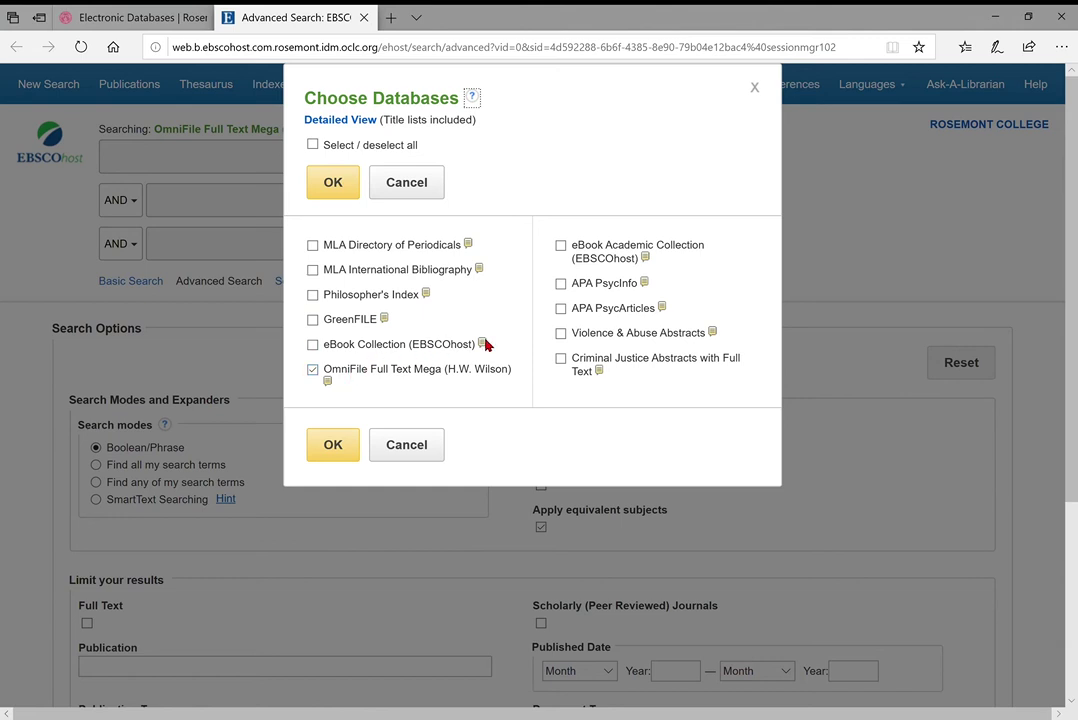
# Tick eBook Academic Collection and APA PsycArticles alongside OmniFile Full Text Mega and confirm
pyautogui.click(561, 308)
pyautogui.click(560, 246)
pyautogui.click(561, 246)
pyautogui.click(561, 308)
pyautogui.click(561, 246)
pyautogui.click(561, 309)
pyautogui.moveTo(663, 311)
pyautogui.click(339, 452)
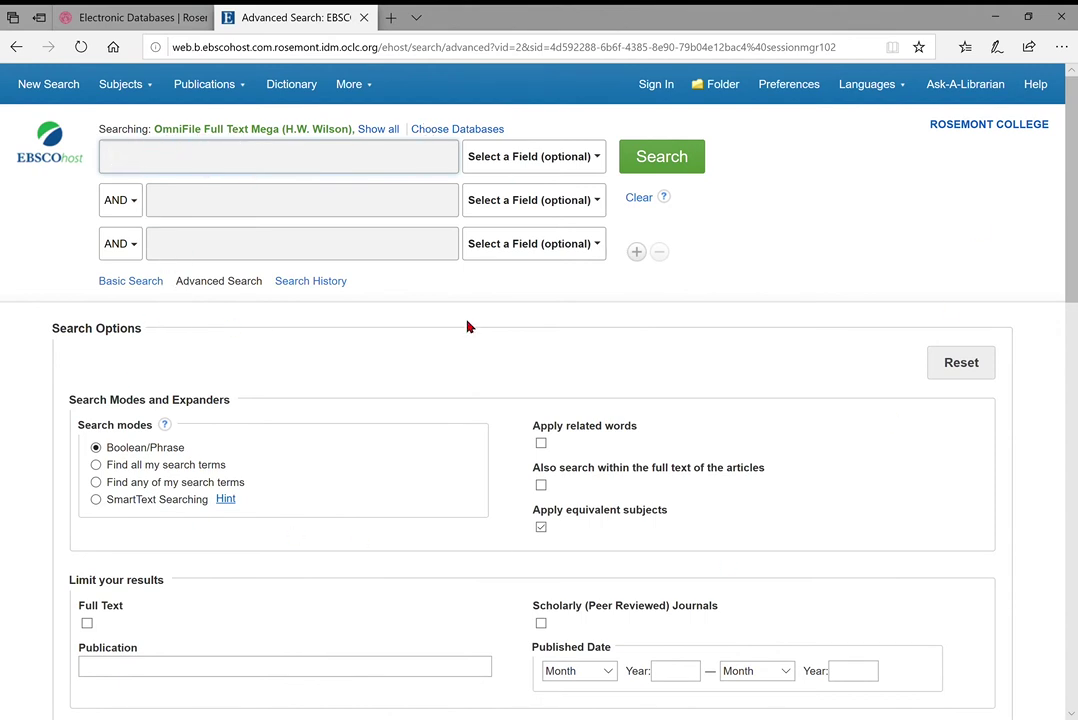
# Move through the three empty search rows of the Advanced Search form
pyautogui.click(183, 154)
pyautogui.click(245, 214)
pyautogui.click(243, 248)
pyautogui.click(195, 165)
pyautogui.click(210, 206)
pyautogui.click(212, 250)
pyautogui.click(202, 204)
pyautogui.click(190, 162)
# Turn on 'Also search within the full text of the articles' under Search Options
pyautogui.scroll(-2, 1035, 393)
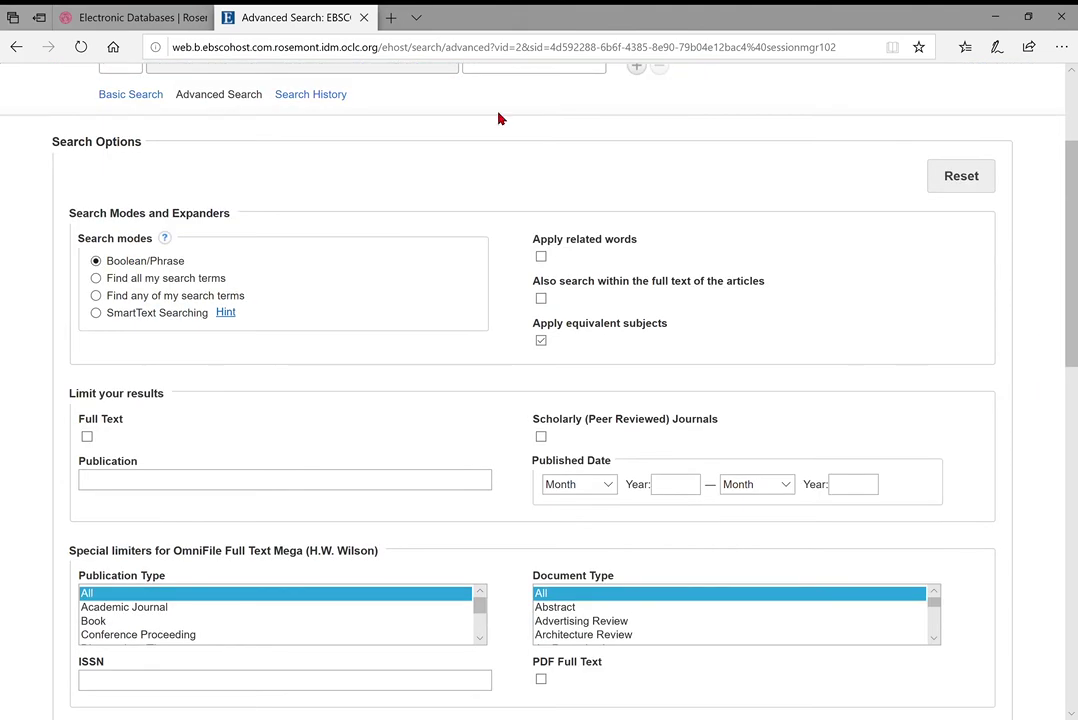
pyautogui.scroll(2, 526, 148)
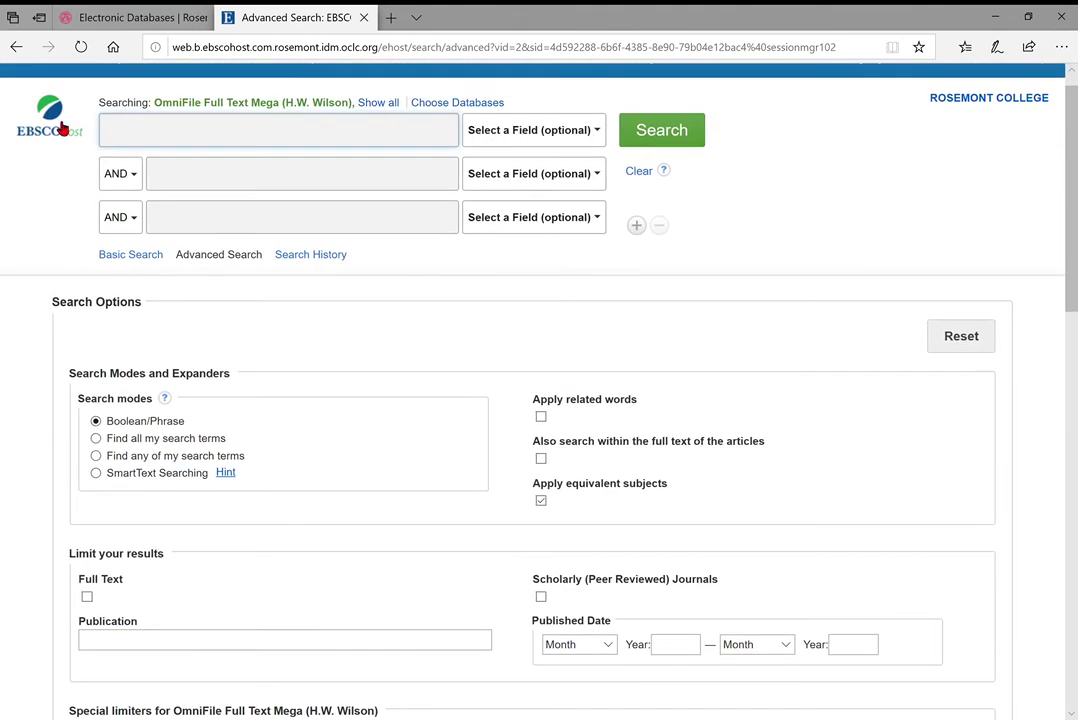
pyautogui.scroll(-2, 445, 257)
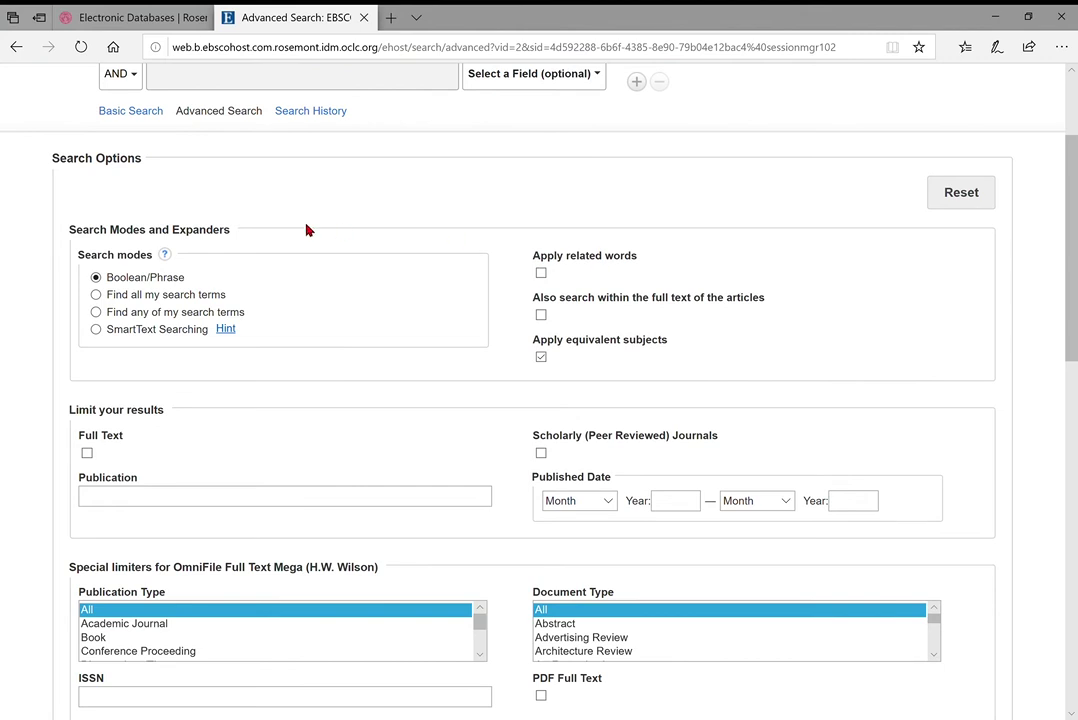
pyautogui.moveTo(535, 305); pyautogui.dragTo(760, 305)
pyautogui.scroll(2, 435, 233)
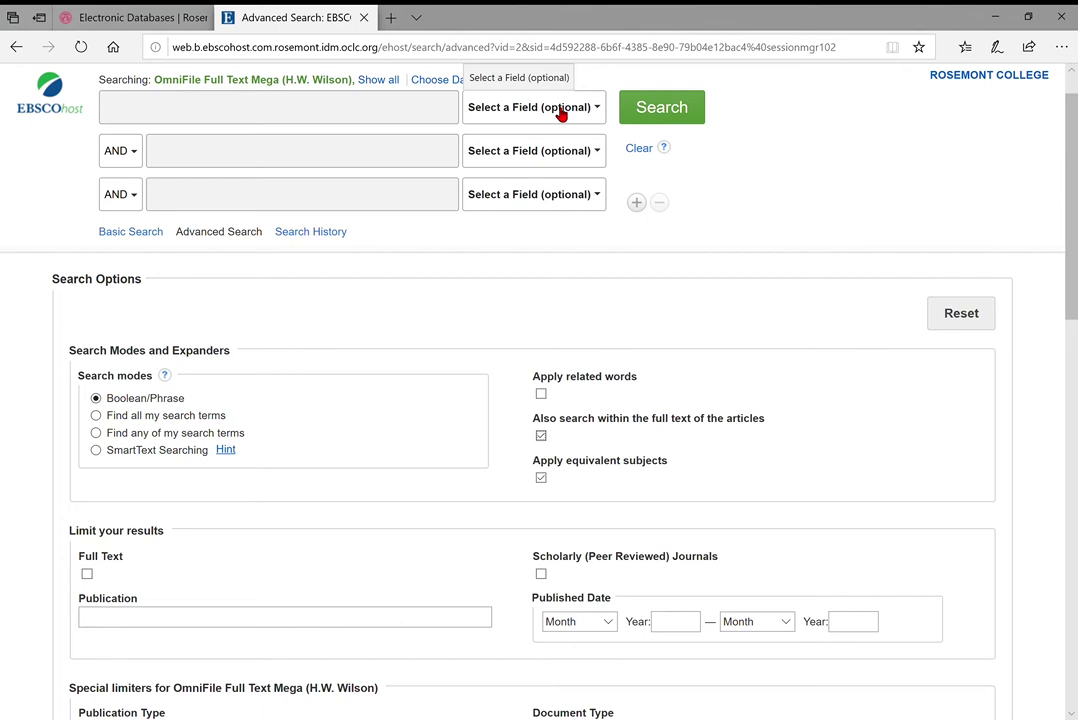
pyautogui.click(561, 111)
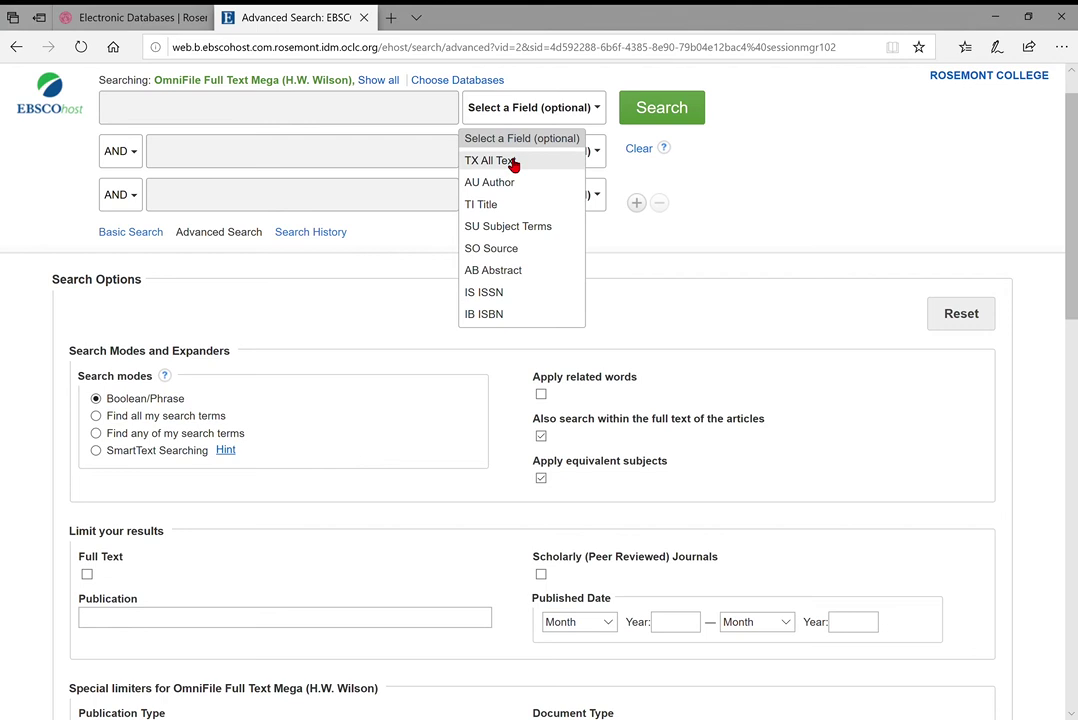
pyautogui.click(604, 428)
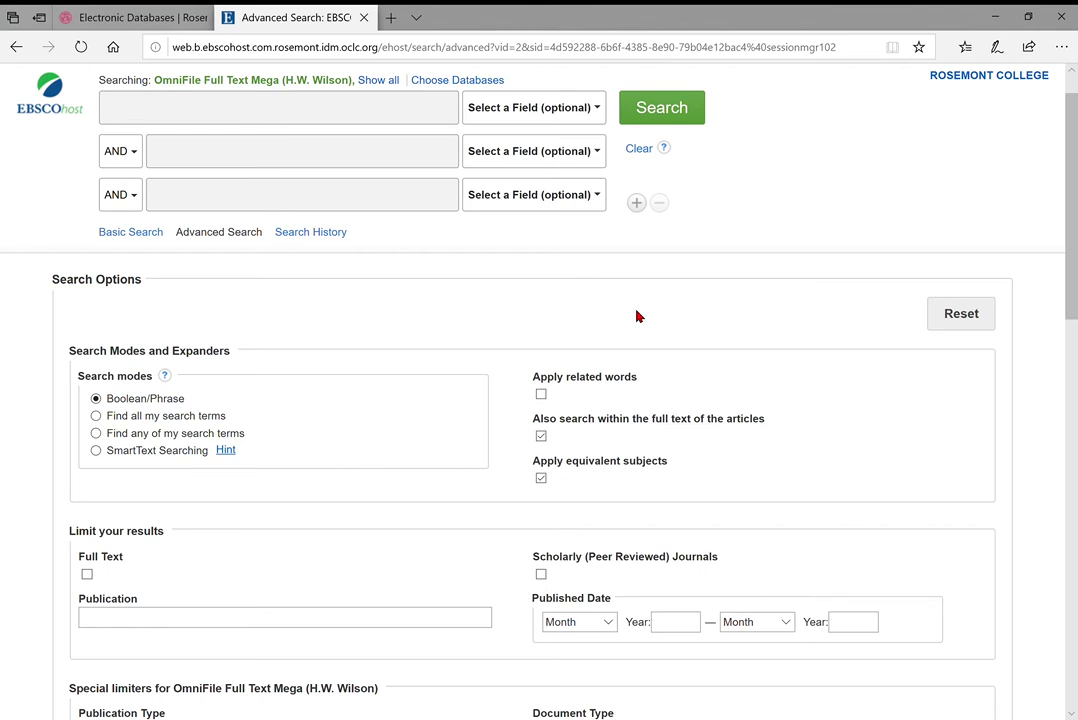
pyautogui.scroll(-1, 637, 316)
pyautogui.scroll(-1, 336, 463)
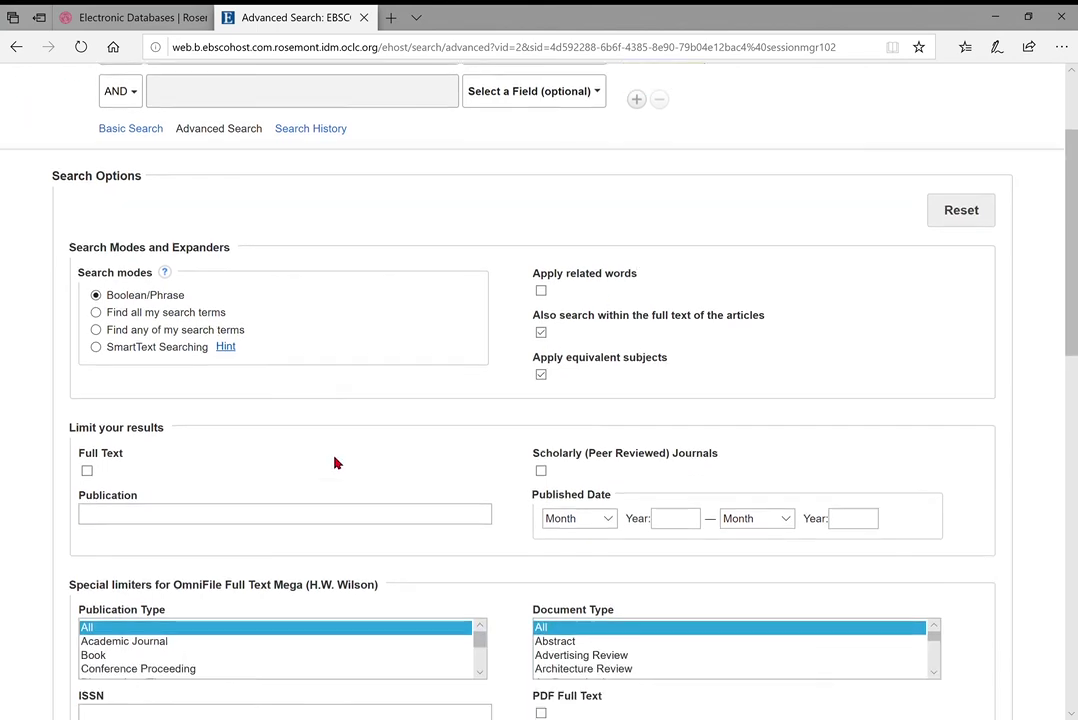
# Check the Full Text and Scholarly (Peer Reviewed) Journals limiters under Limit your results
pyautogui.scroll(-1, 336, 463)
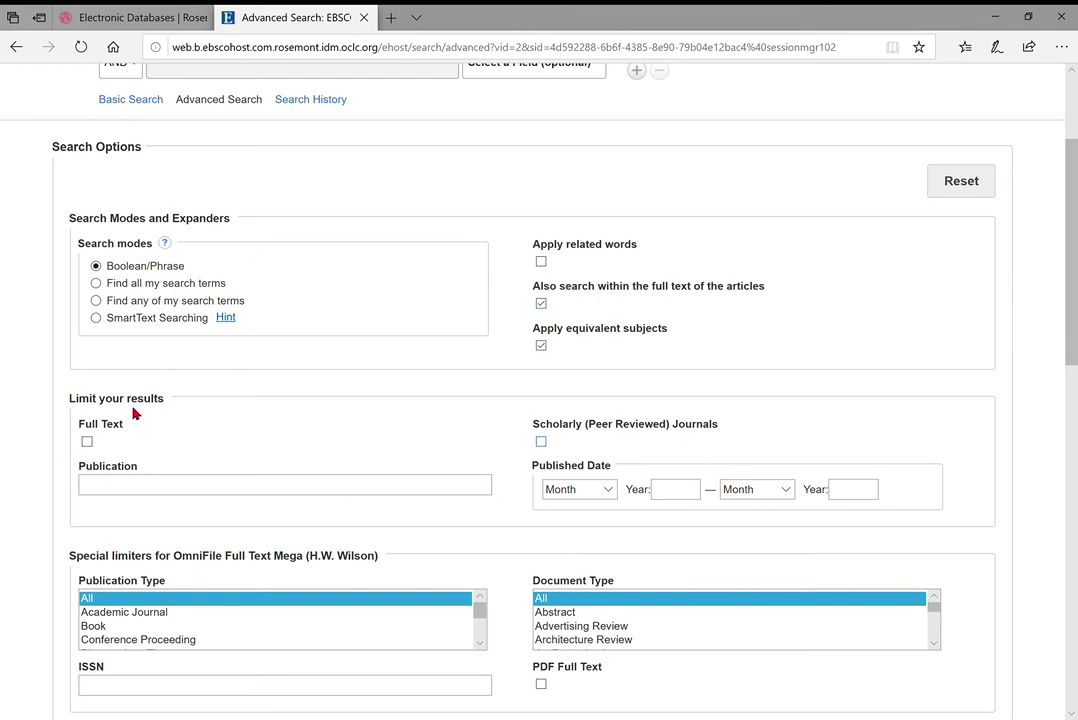
pyautogui.click(88, 442)
pyautogui.click(541, 441)
pyautogui.scroll(-1, 505, 412)
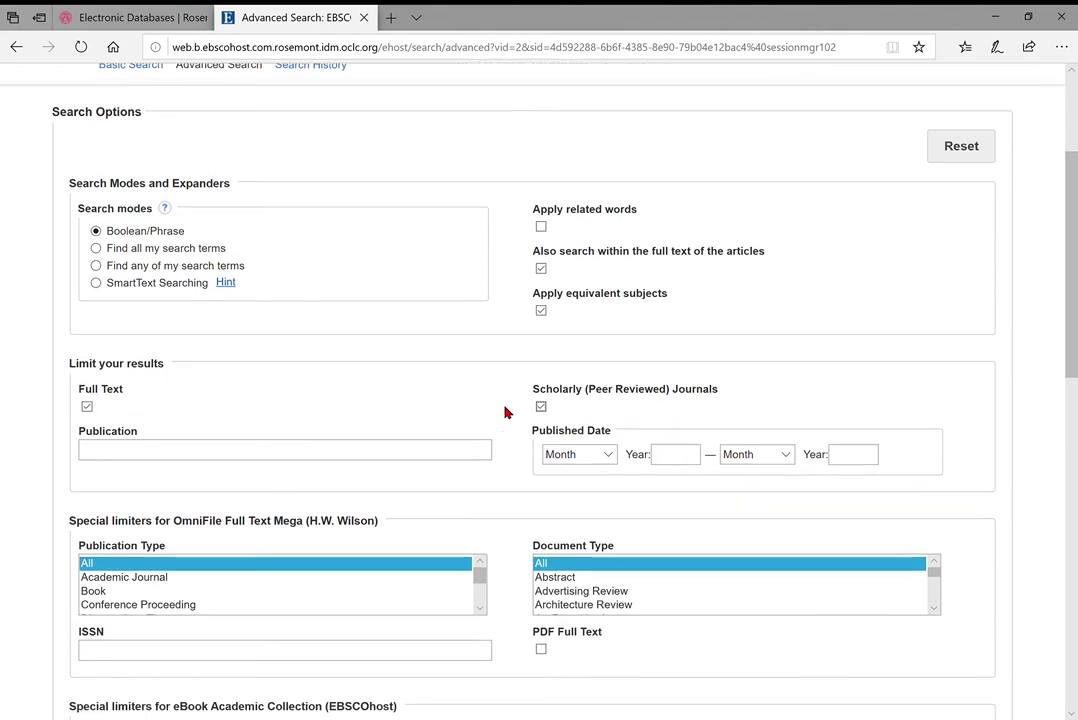
pyautogui.scroll(-3, 505, 412)
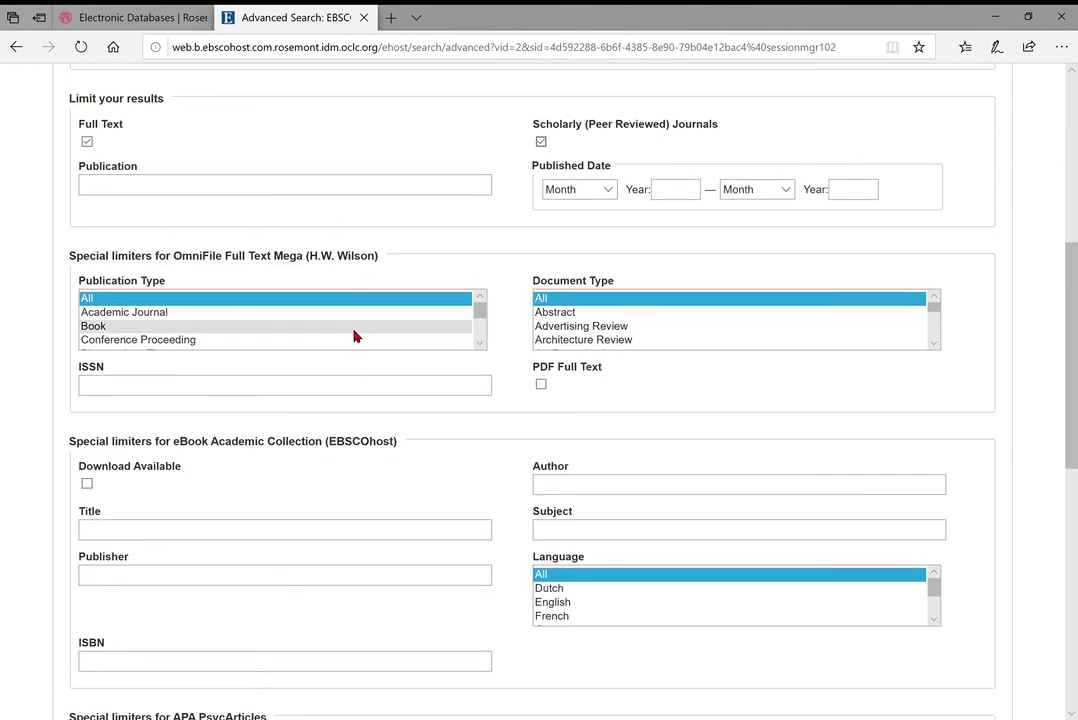
pyautogui.scroll(-7, 448, 345)
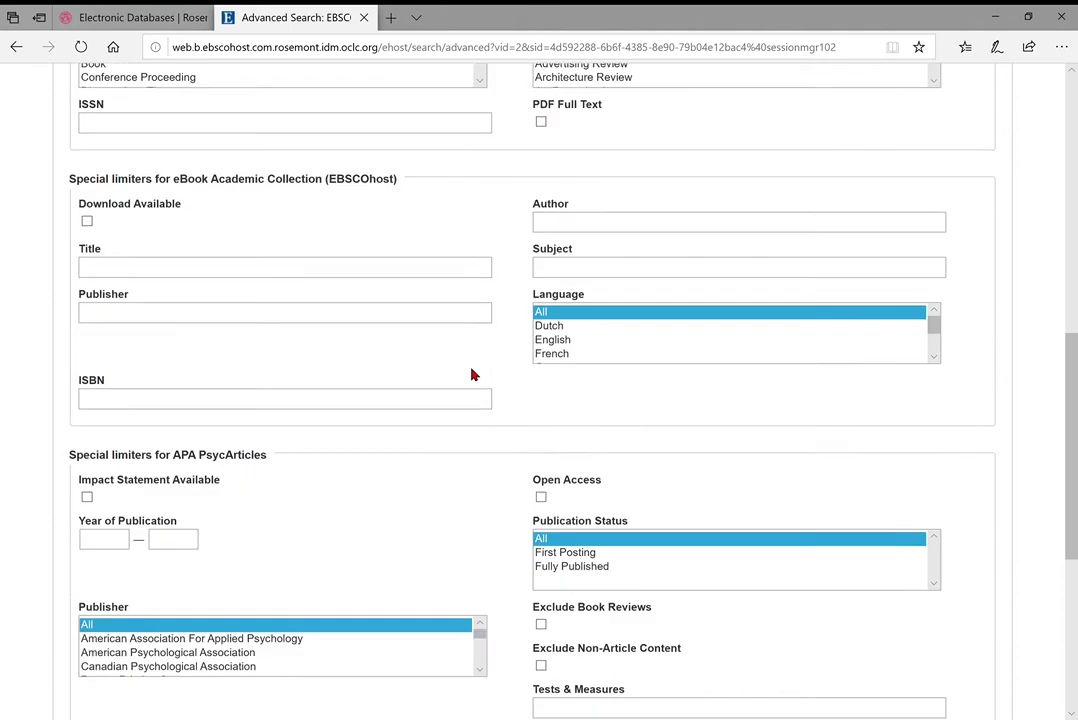
pyautogui.scroll(-1, 481, 370)
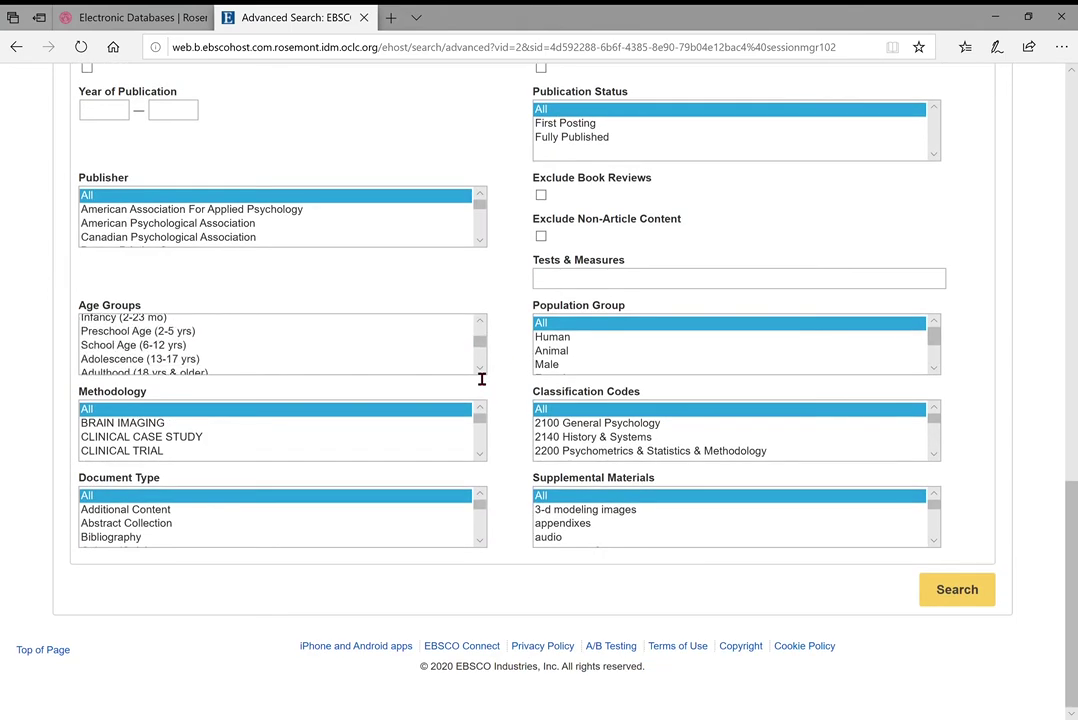
pyautogui.scroll(1, 512, 349)
pyautogui.scroll(2, 512, 349)
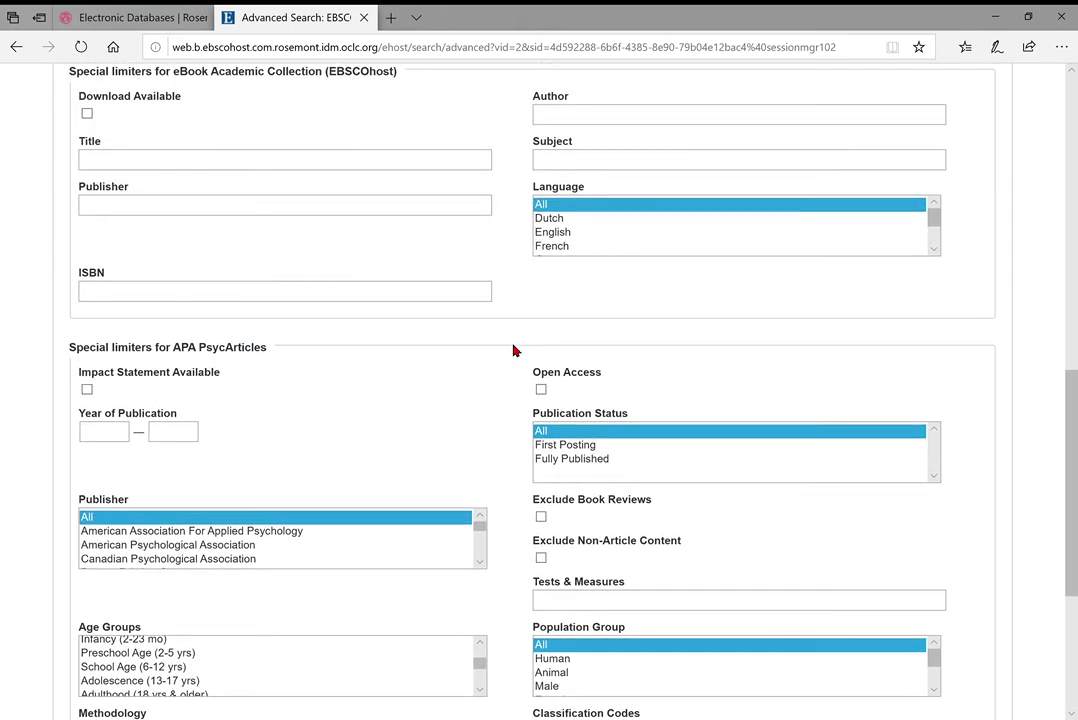
pyautogui.scroll(-2, 504, 438)
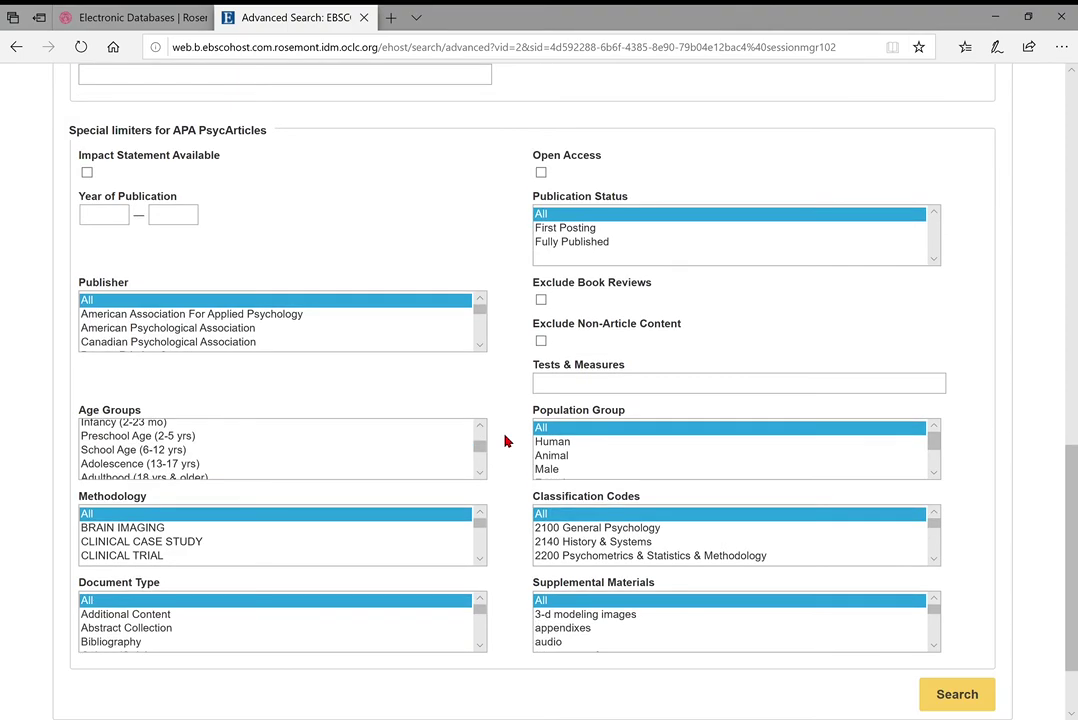
pyautogui.scroll(15, 504, 438)
pyautogui.scroll(-2, 358, 380)
pyautogui.scroll(3, 358, 392)
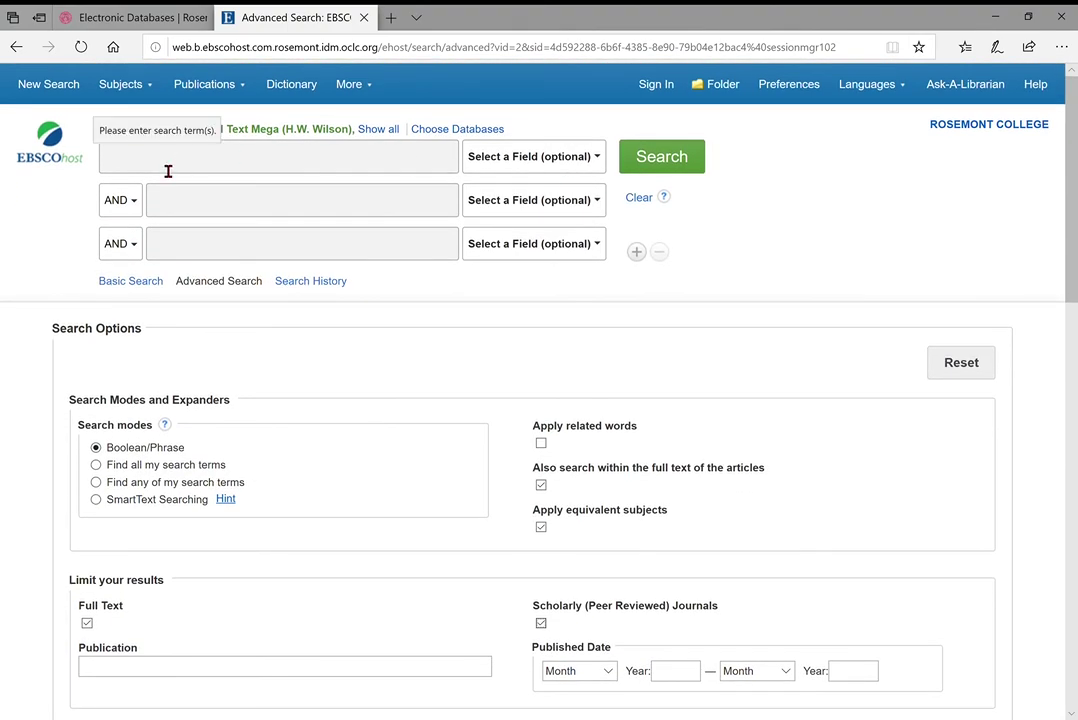
pyautogui.click(277, 170)
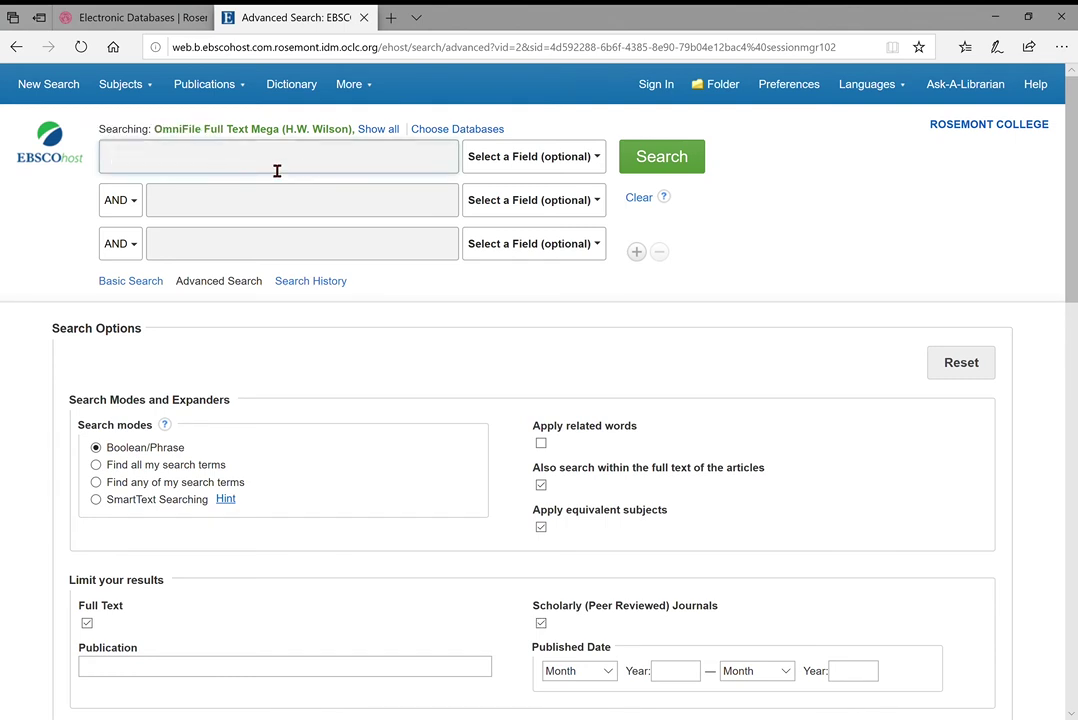
pyautogui.write('education')
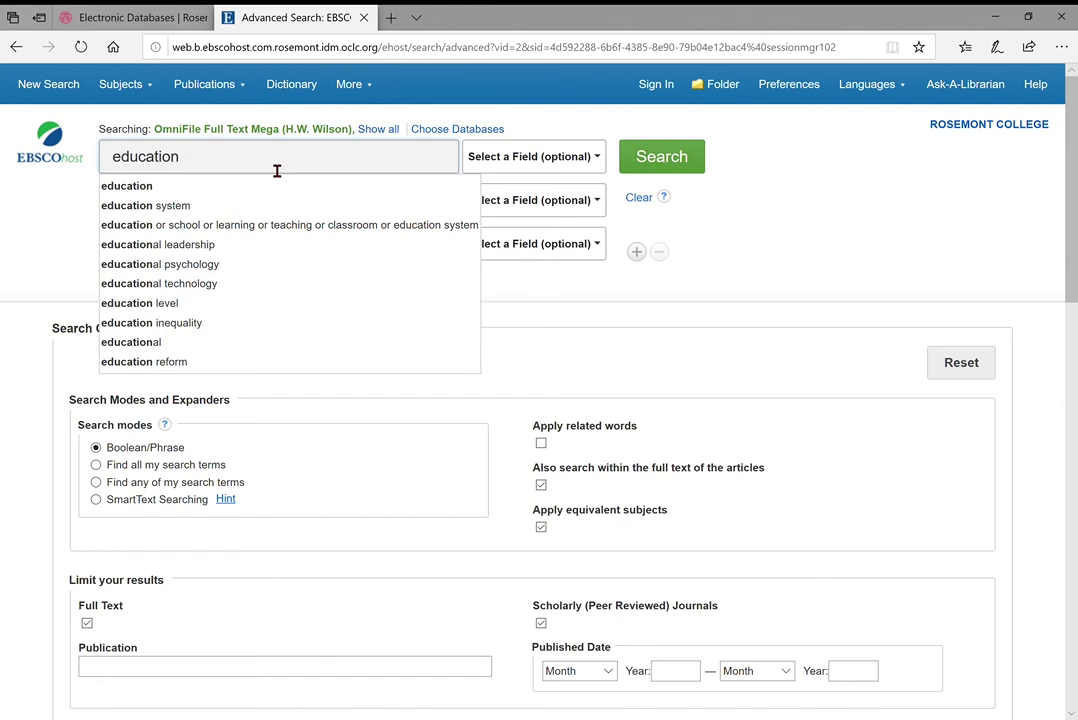
# Dismiss the suggestions and run the advanced search for 'education'
pyautogui.click(543, 328)
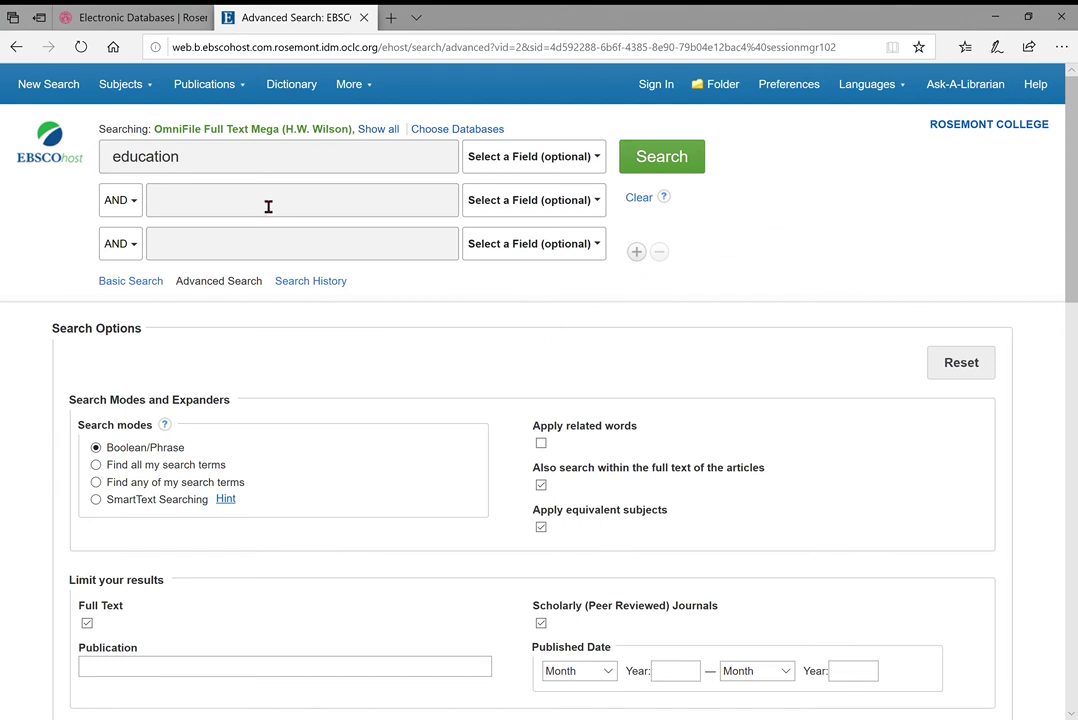
pyautogui.click(688, 172)
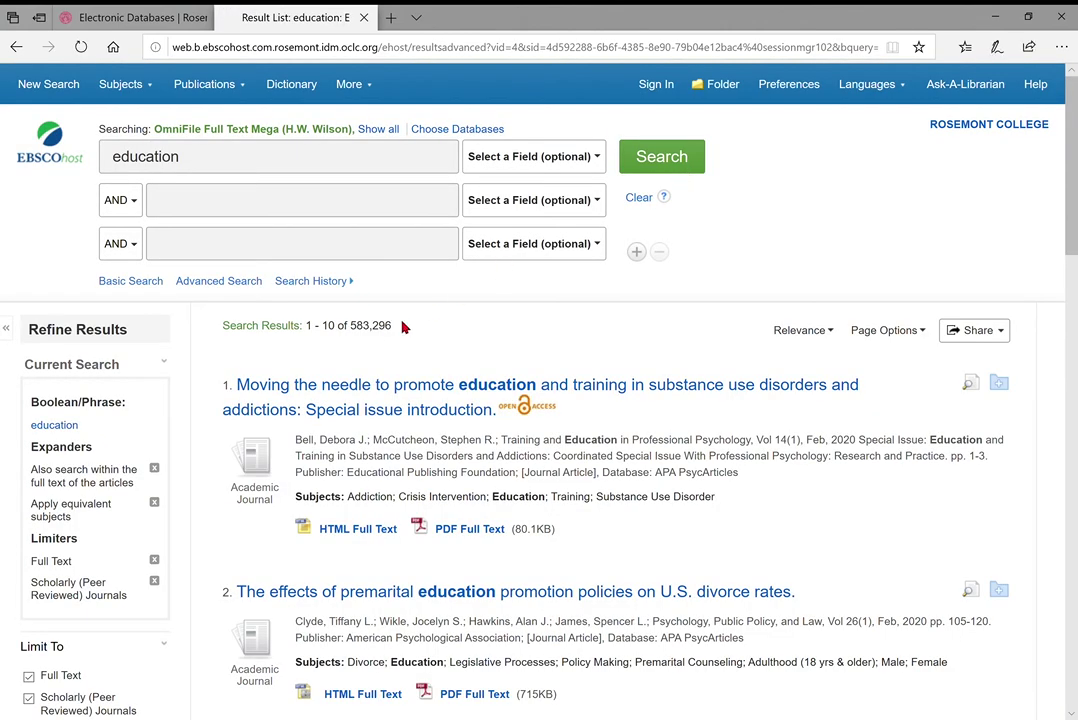
# Highlight the 583,296 result count in the education Result List
pyautogui.moveTo(352, 337); pyautogui.dragTo(392, 337)
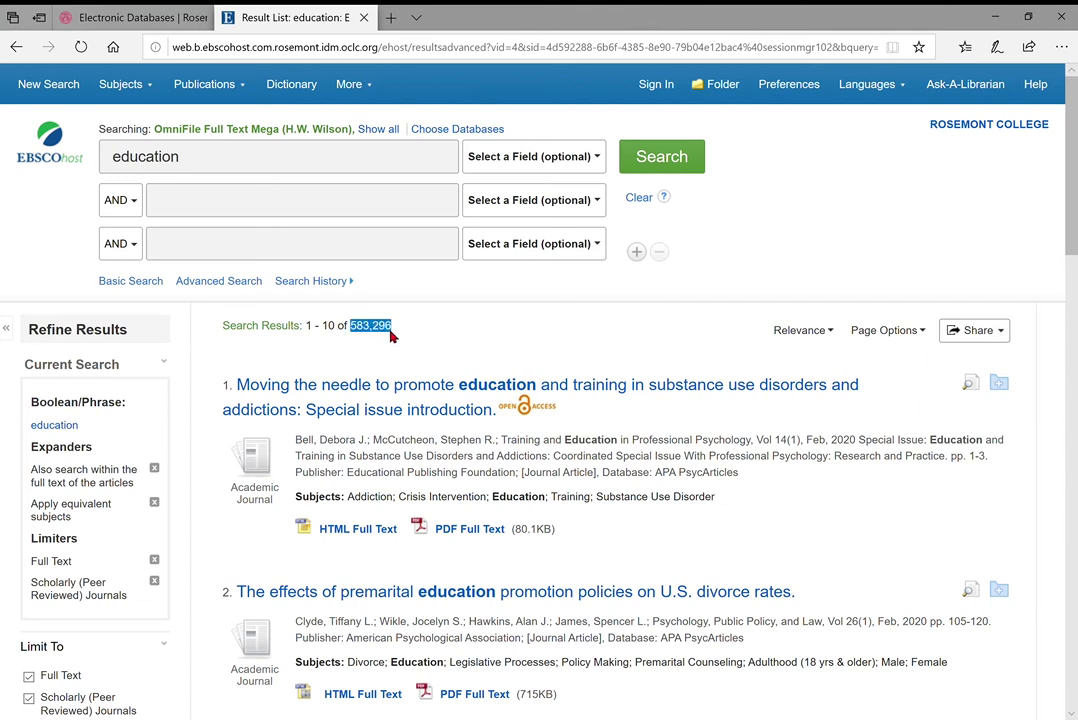
pyautogui.click(392, 336)
# Set the Publication Date slider to 2000–2020, reducing results to 491,641
pyautogui.scroll(-1, 100, 373)
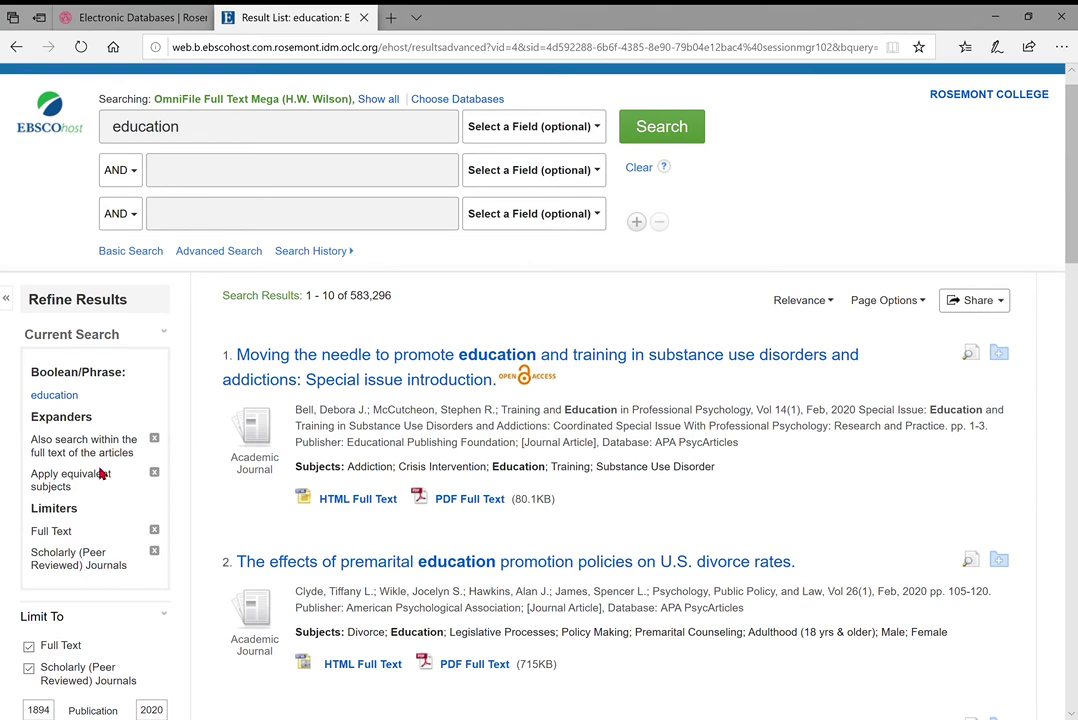
pyautogui.scroll(-5, 100, 473)
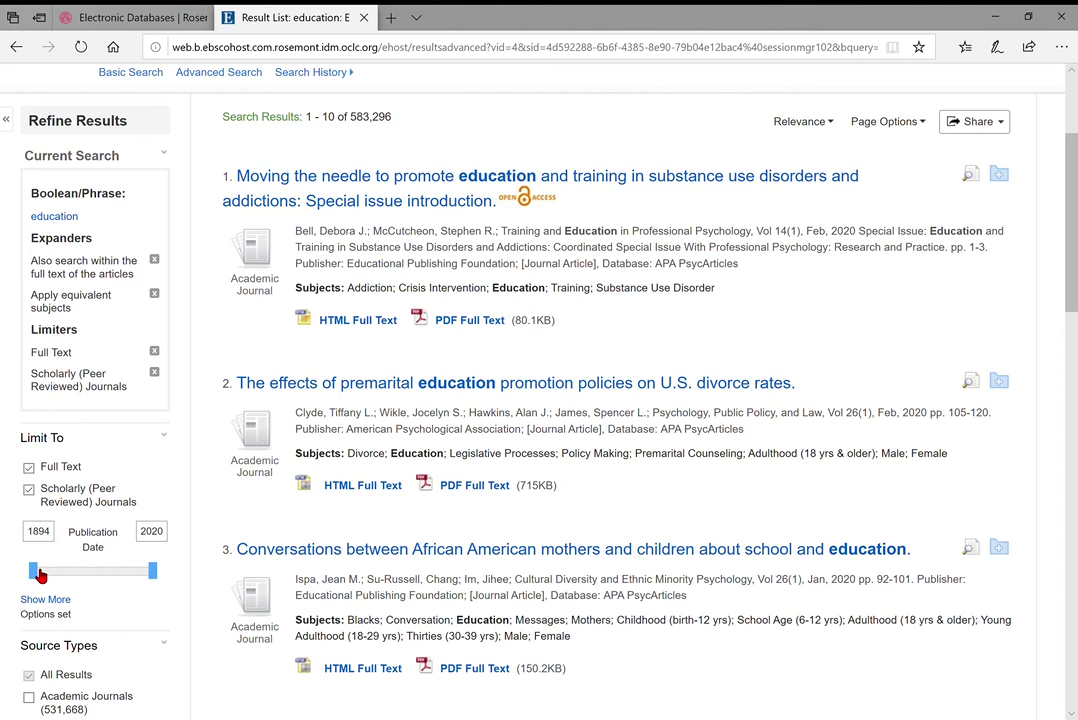
pyautogui.moveTo(38, 575); pyautogui.dragTo(140, 580)
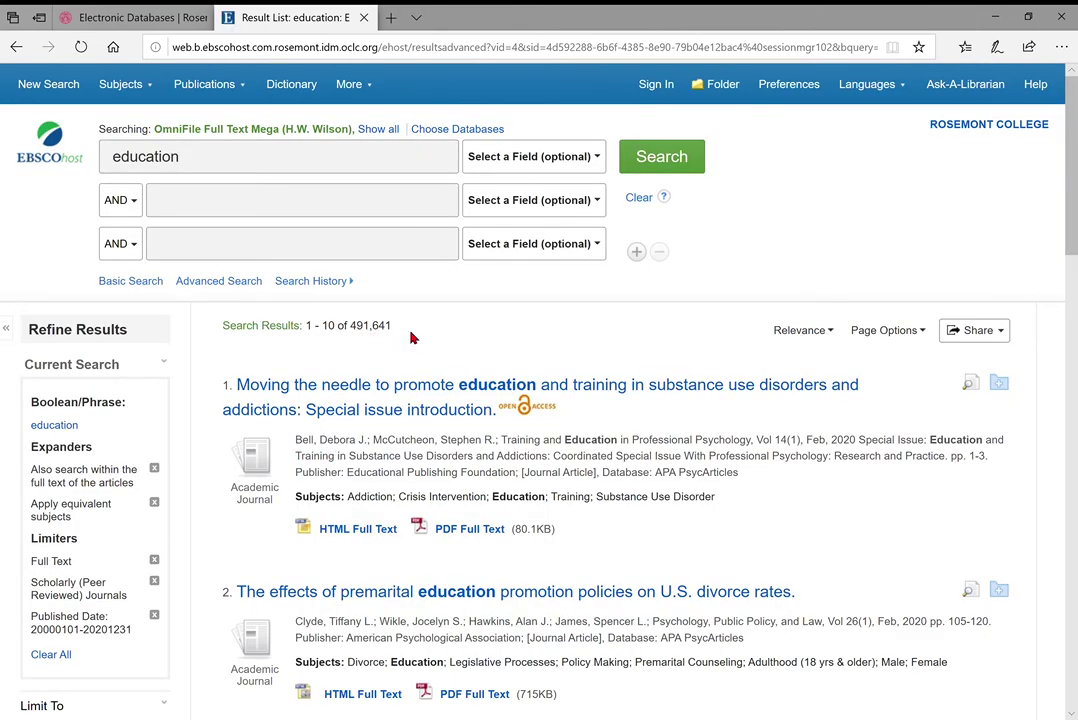
pyautogui.scroll(-3, 390, 448)
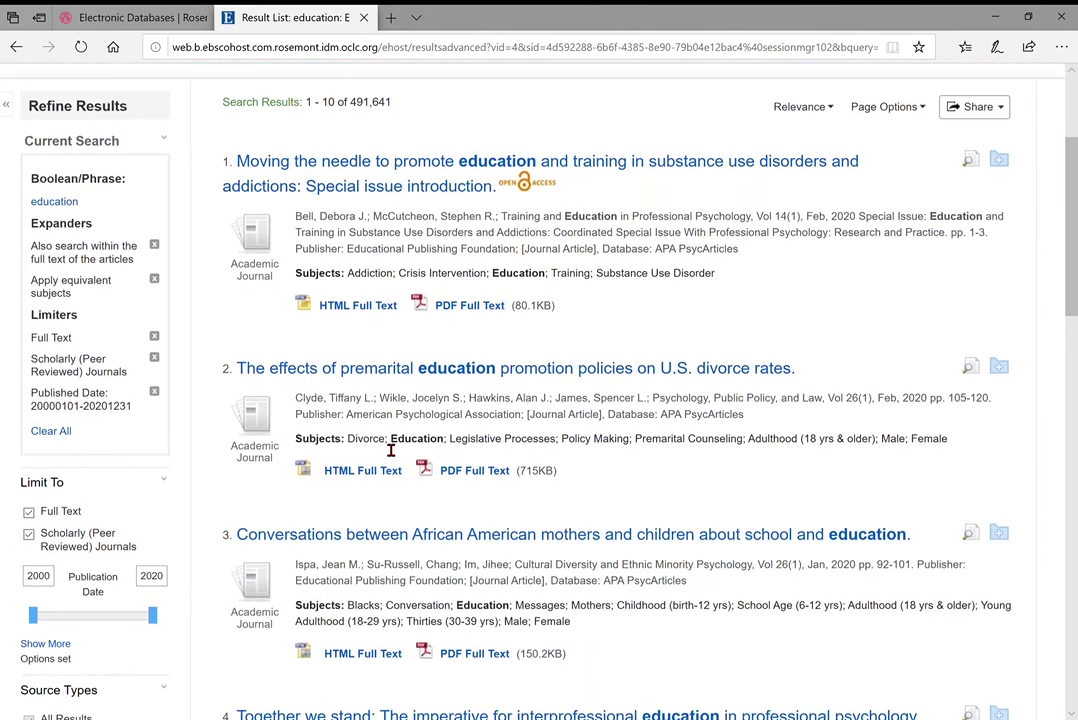
pyautogui.scroll(-1, 237, 556)
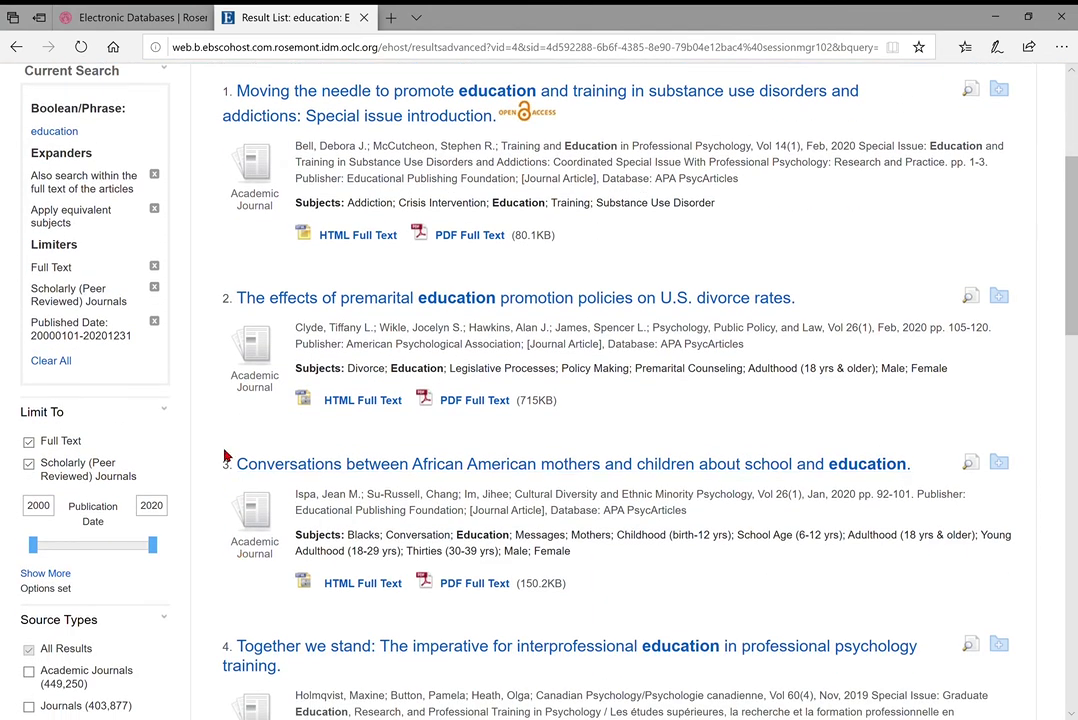
pyautogui.scroll(-1, 180, 540)
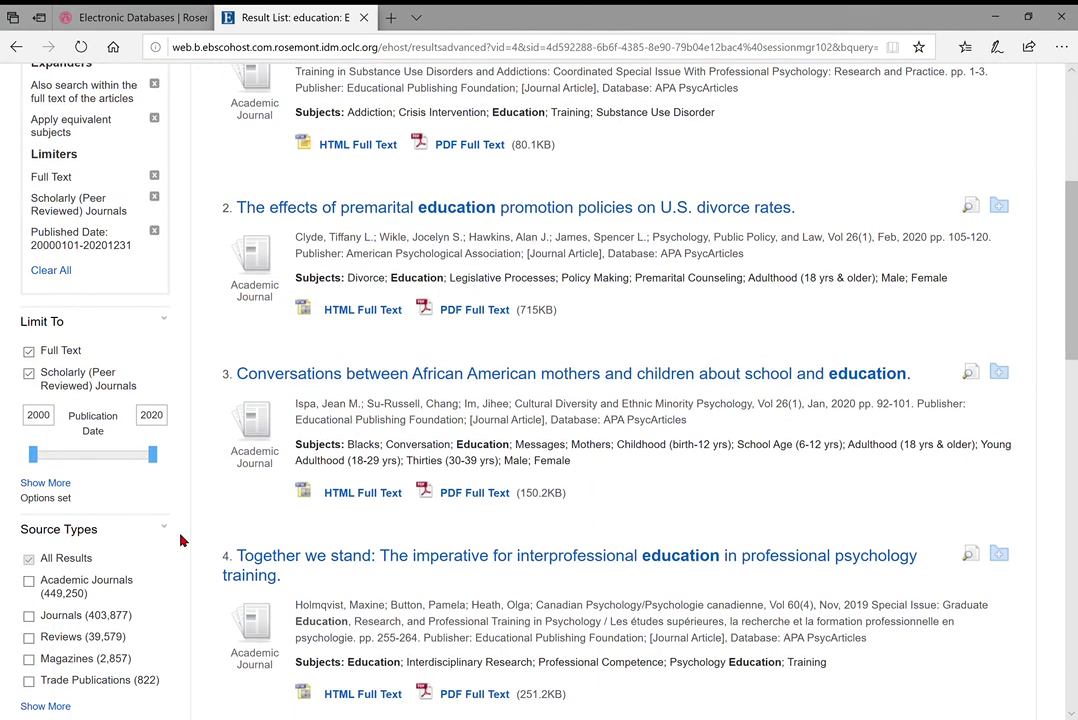
pyautogui.scroll(-2, 180, 540)
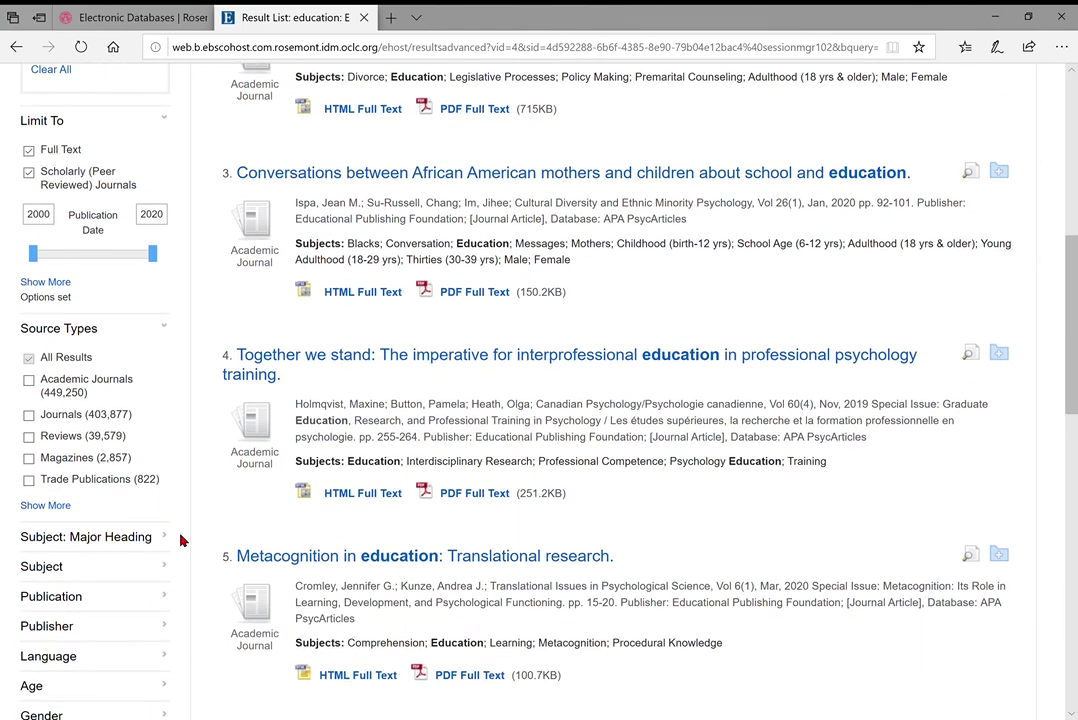
pyautogui.scroll(-3, 180, 540)
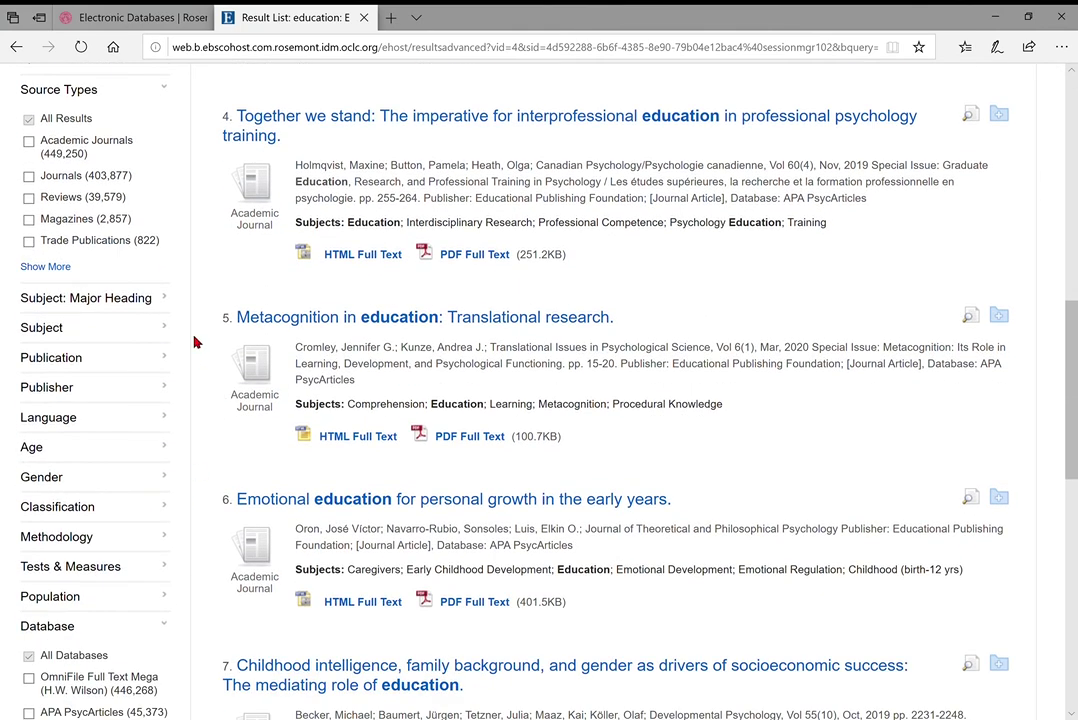
pyautogui.click(123, 336)
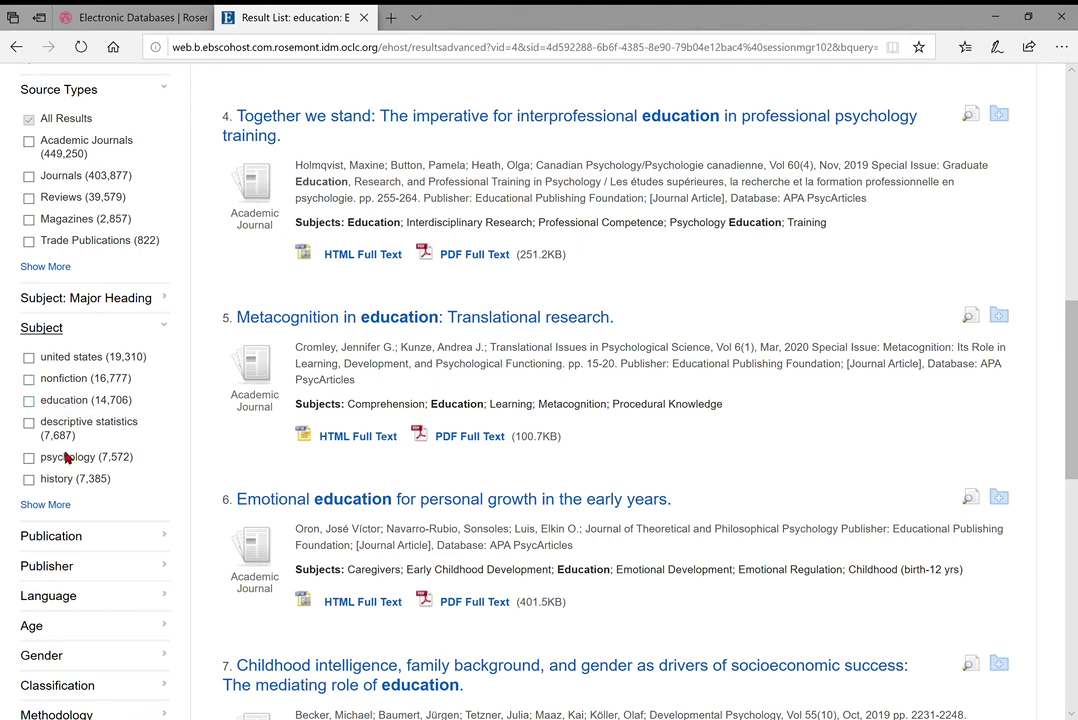
pyautogui.click(92, 539)
pyautogui.scroll(-1, 92, 540)
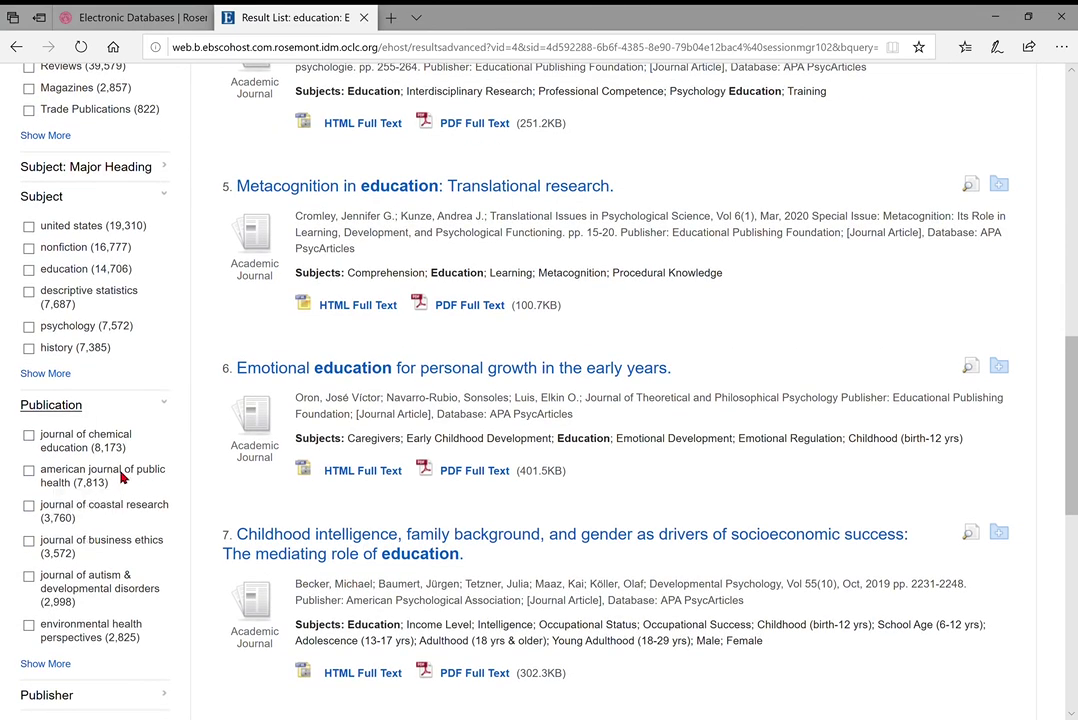
pyautogui.scroll(-1, 125, 484)
pyautogui.scroll(-2, 115, 464)
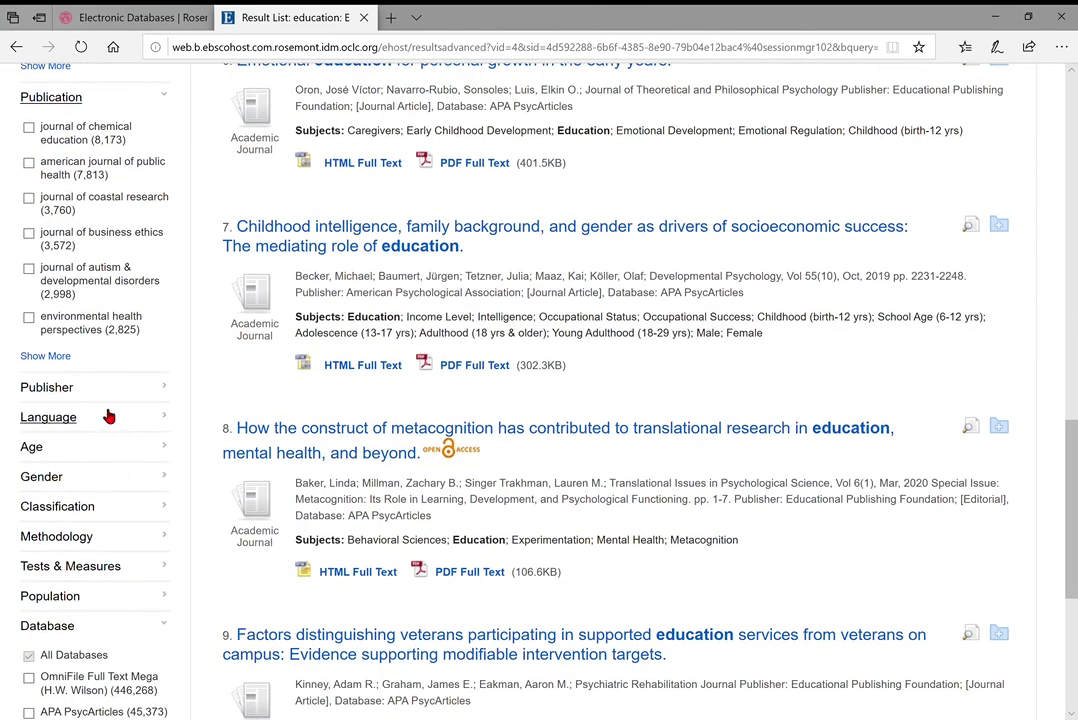
pyautogui.click(108, 417)
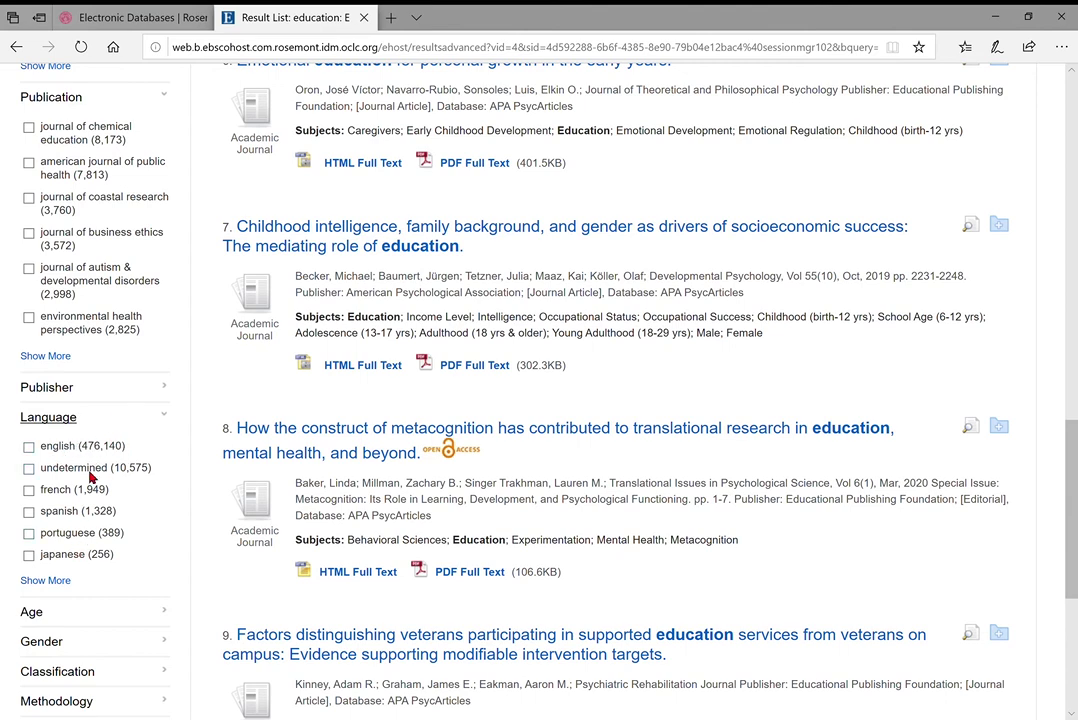
pyautogui.scroll(-1, 80, 560)
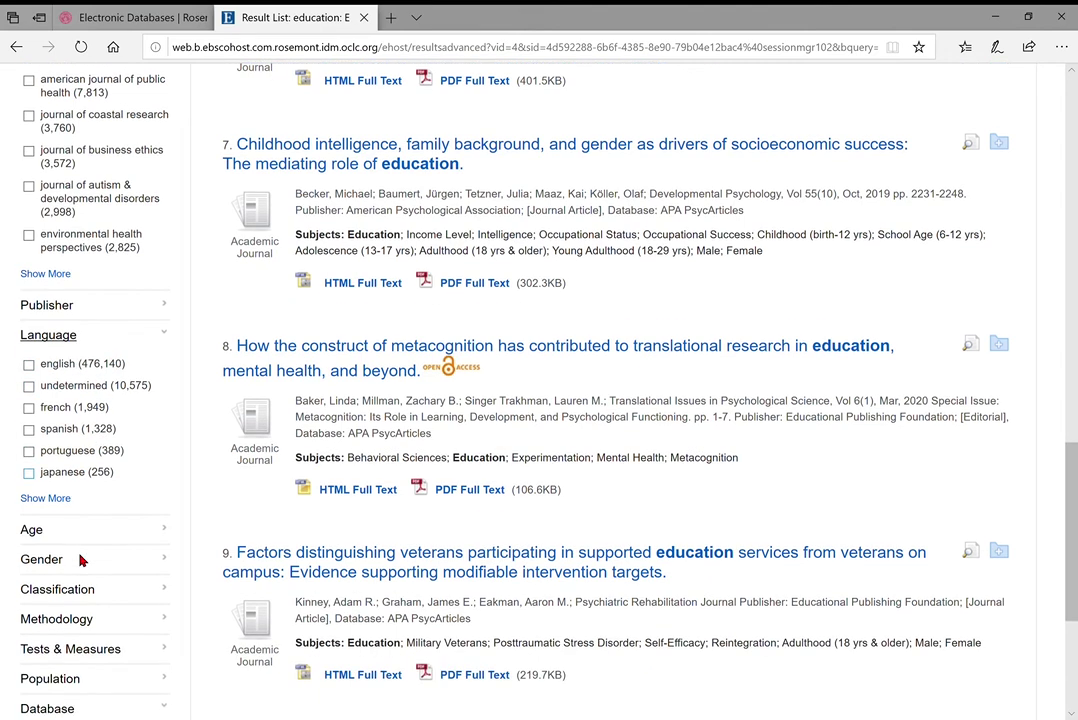
pyautogui.scroll(-2, 135, 512)
pyautogui.scroll(-1, 140, 465)
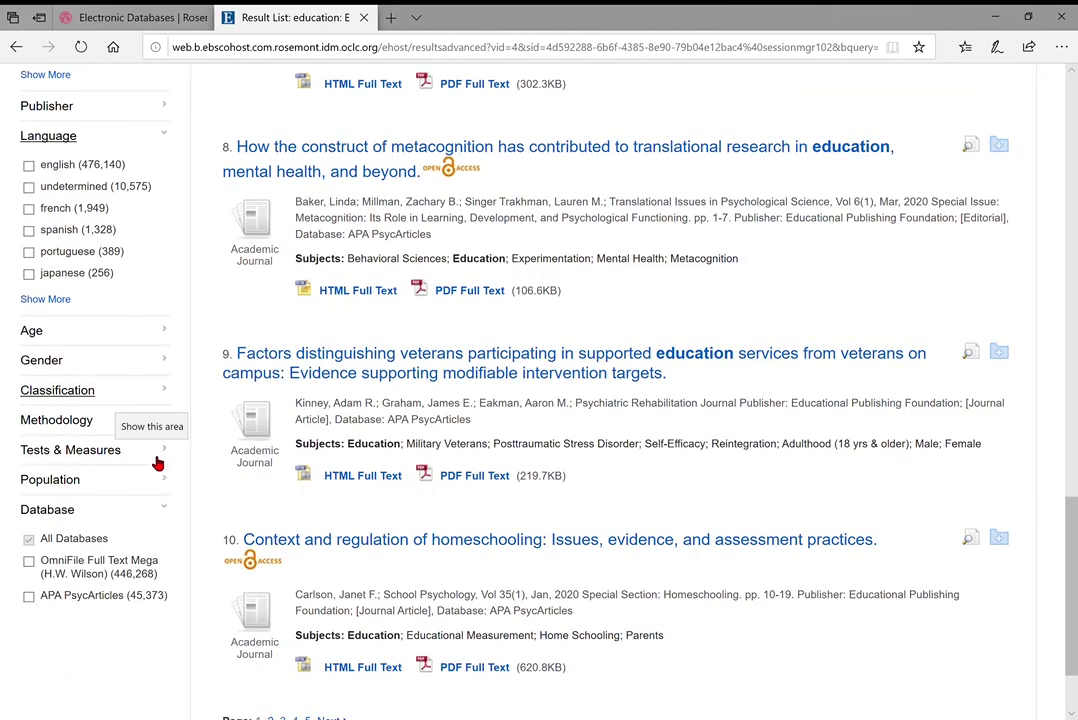
pyautogui.click(130, 339)
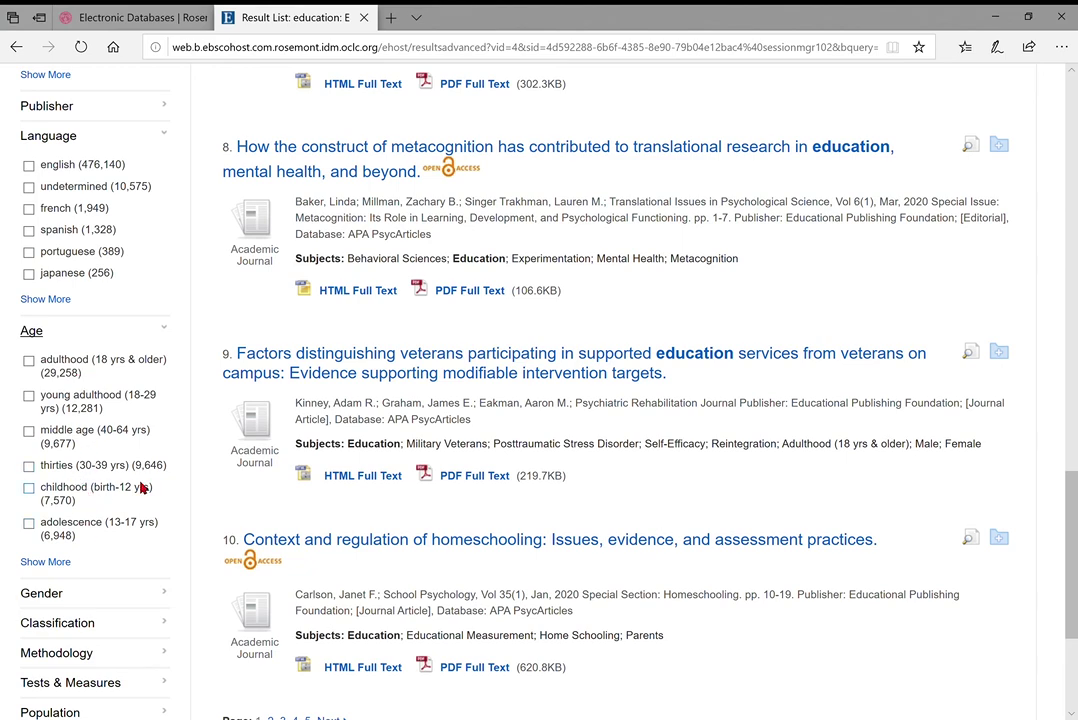
pyautogui.scroll(-1, 130, 480)
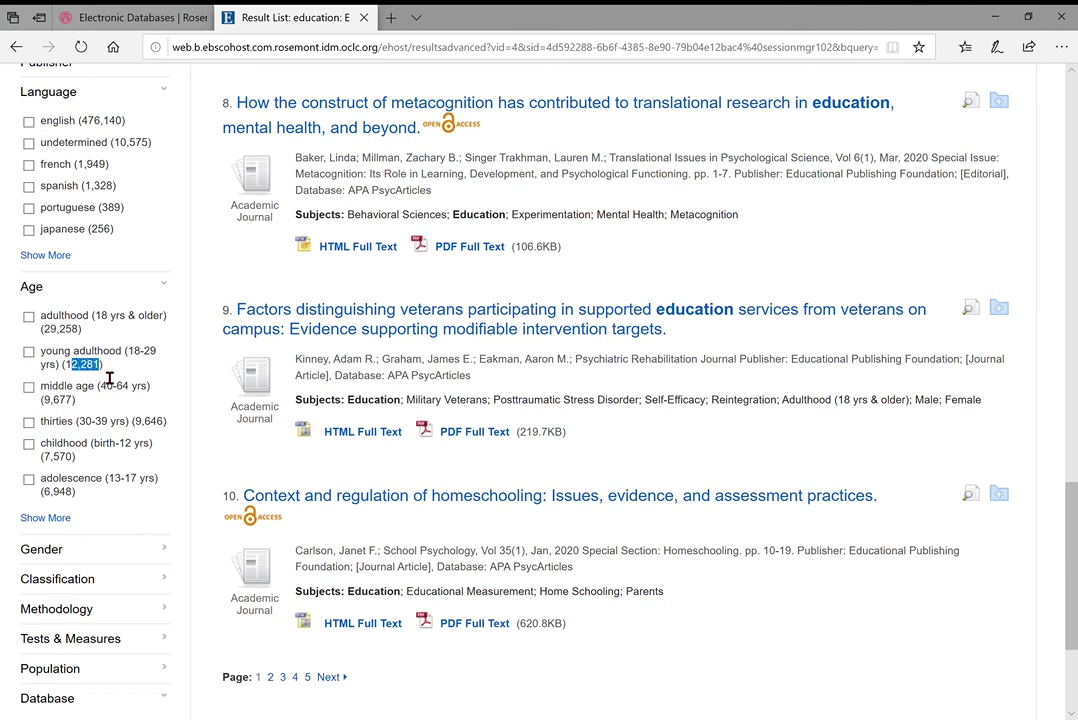
pyautogui.doubleClick(80, 366)
pyautogui.click(83, 379)
pyautogui.scroll(-1, 96, 379)
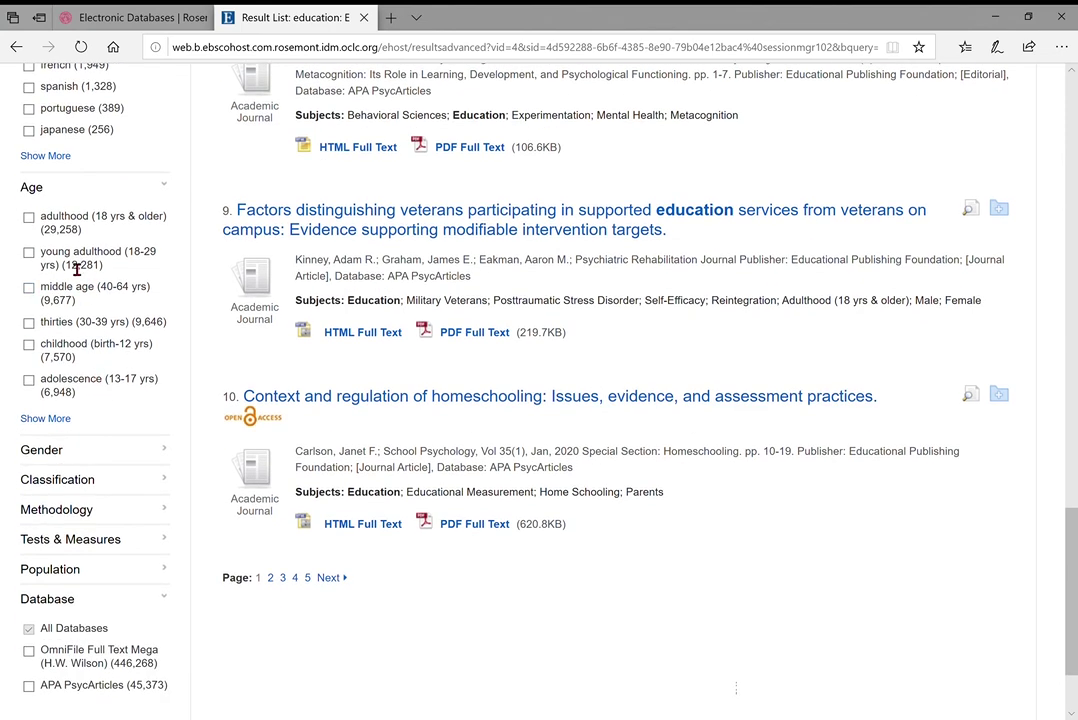
pyautogui.scroll(-1, 106, 385)
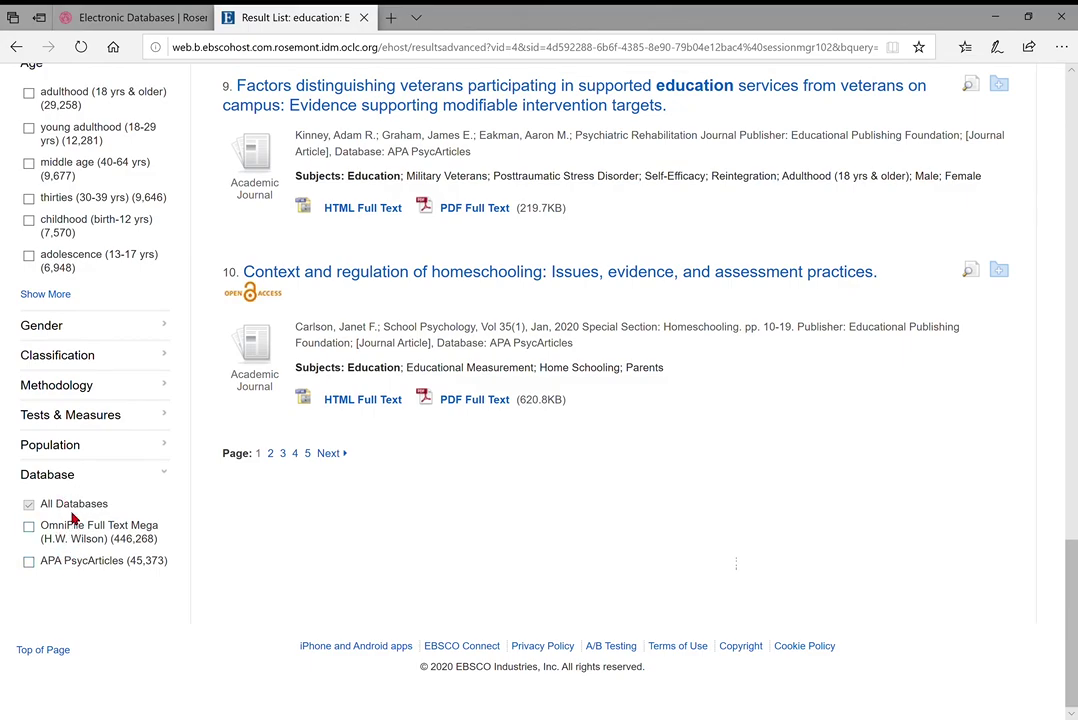
pyautogui.scroll(20, 197, 337)
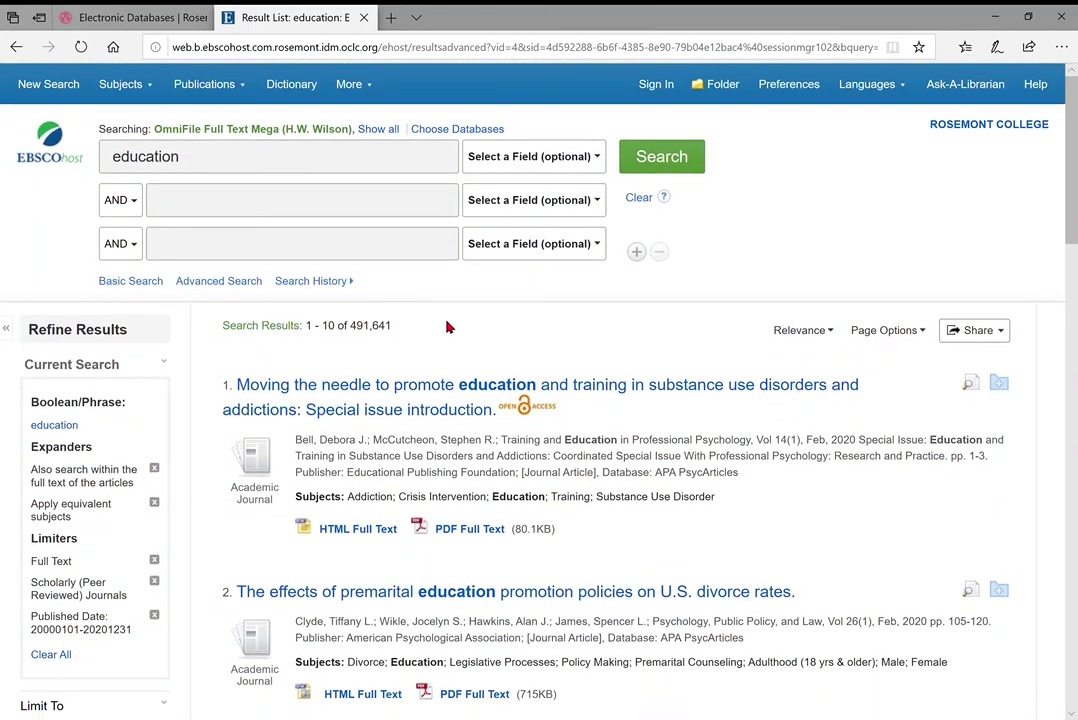
# Enter 'immigration OR immigrants OR immigrant' in the second row and run the combined search
pyautogui.click(231, 222)
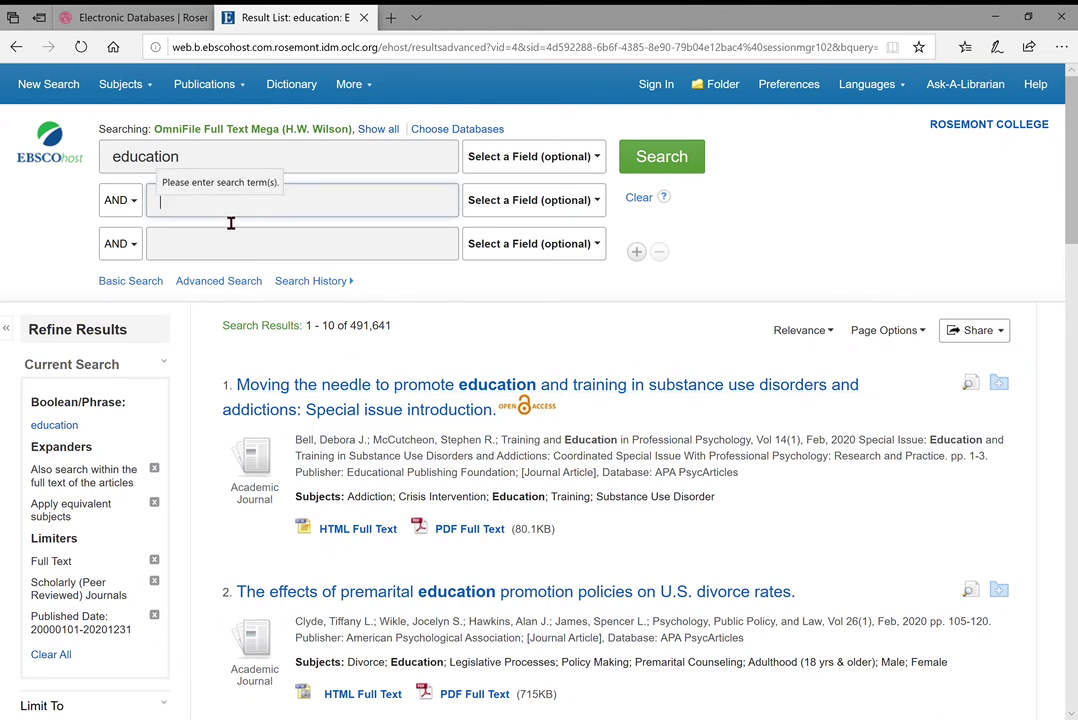
pyautogui.write('imm')
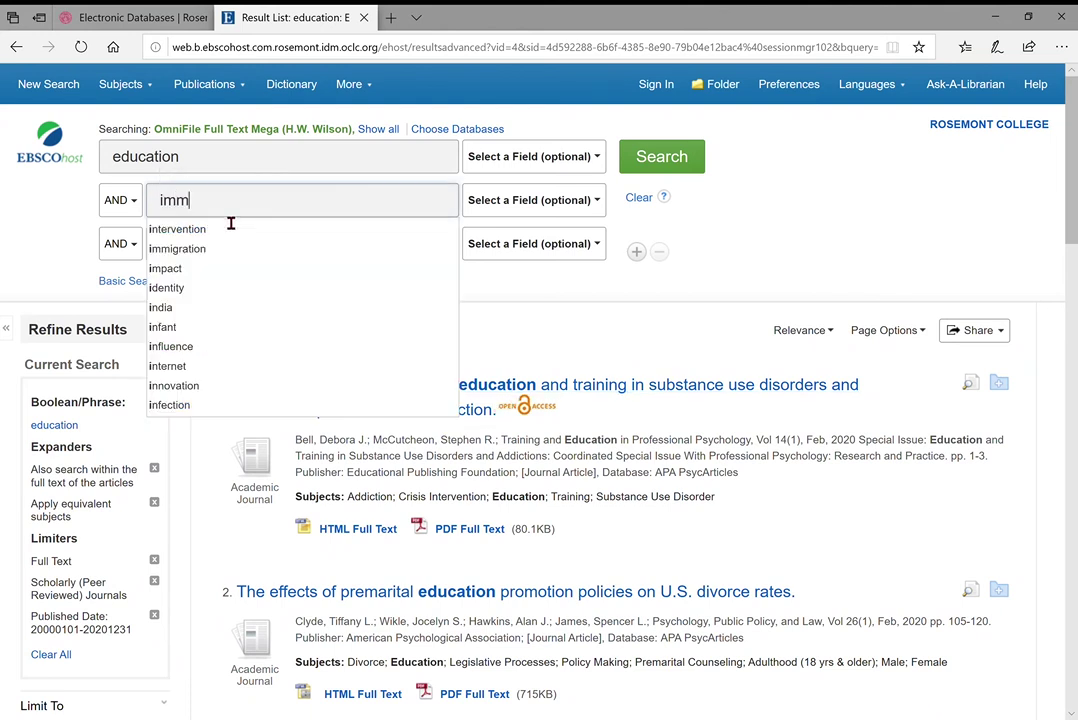
pyautogui.write('igration')
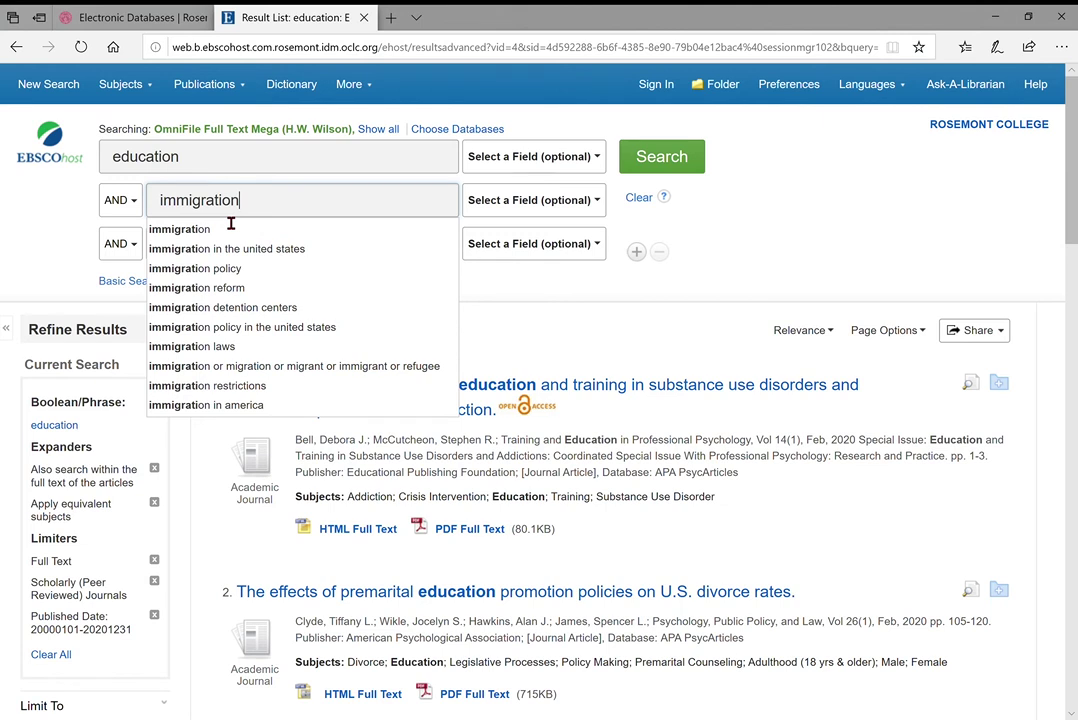
pyautogui.write(' OR i')
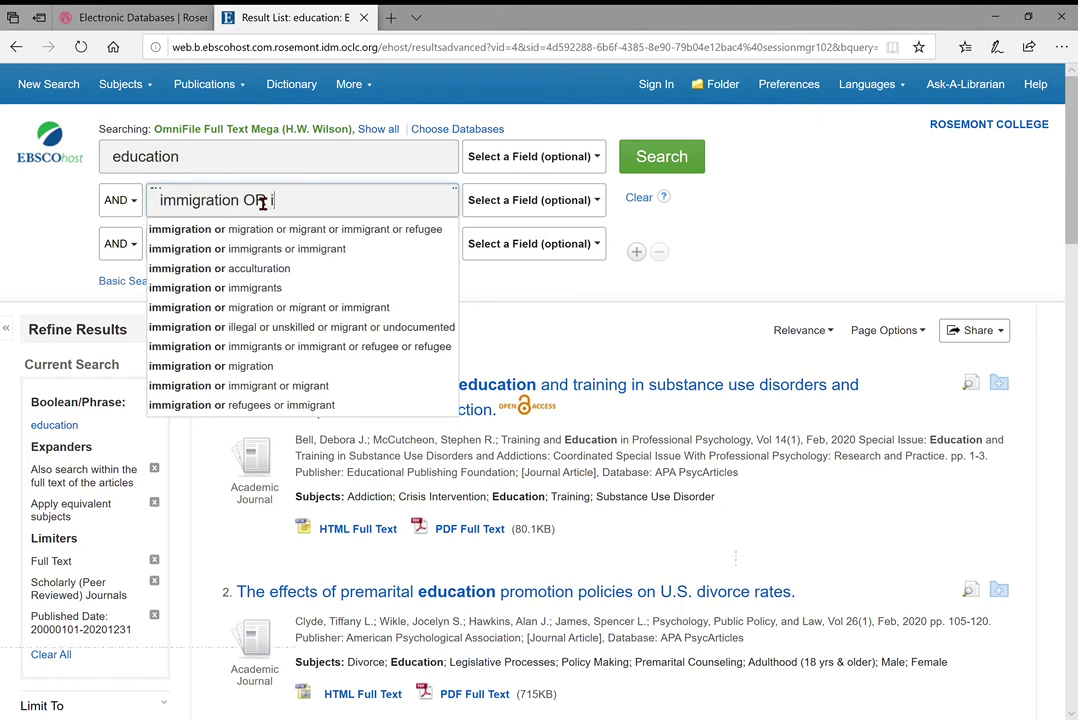
pyautogui.write('mmigrants')
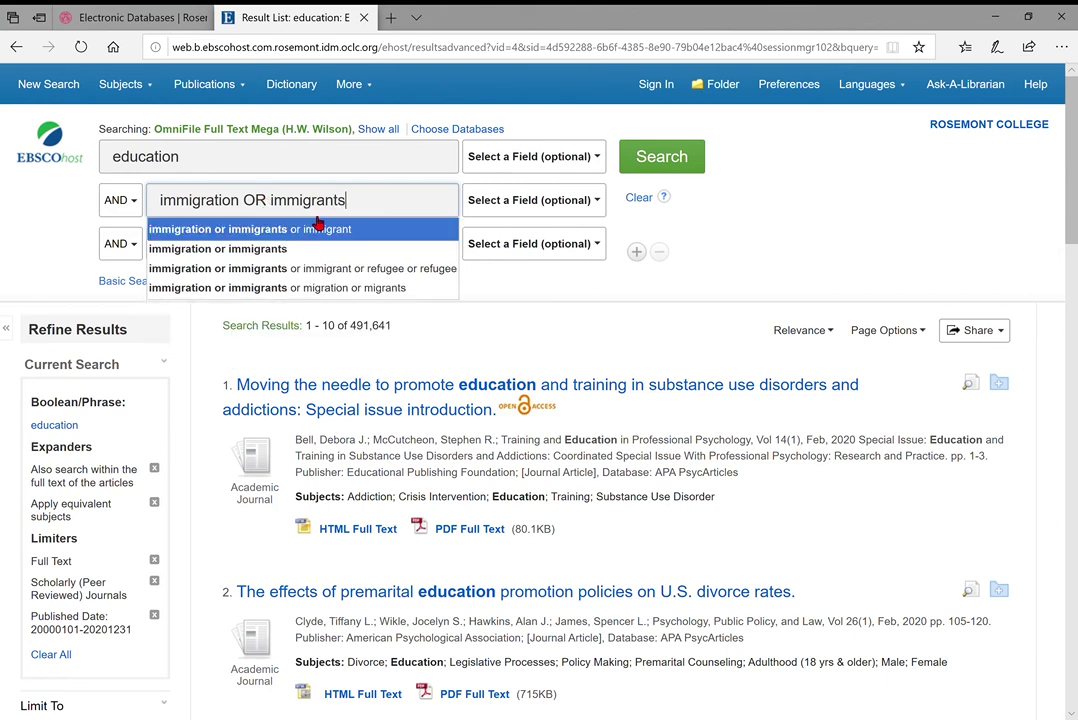
pyautogui.write('OR immigrant')
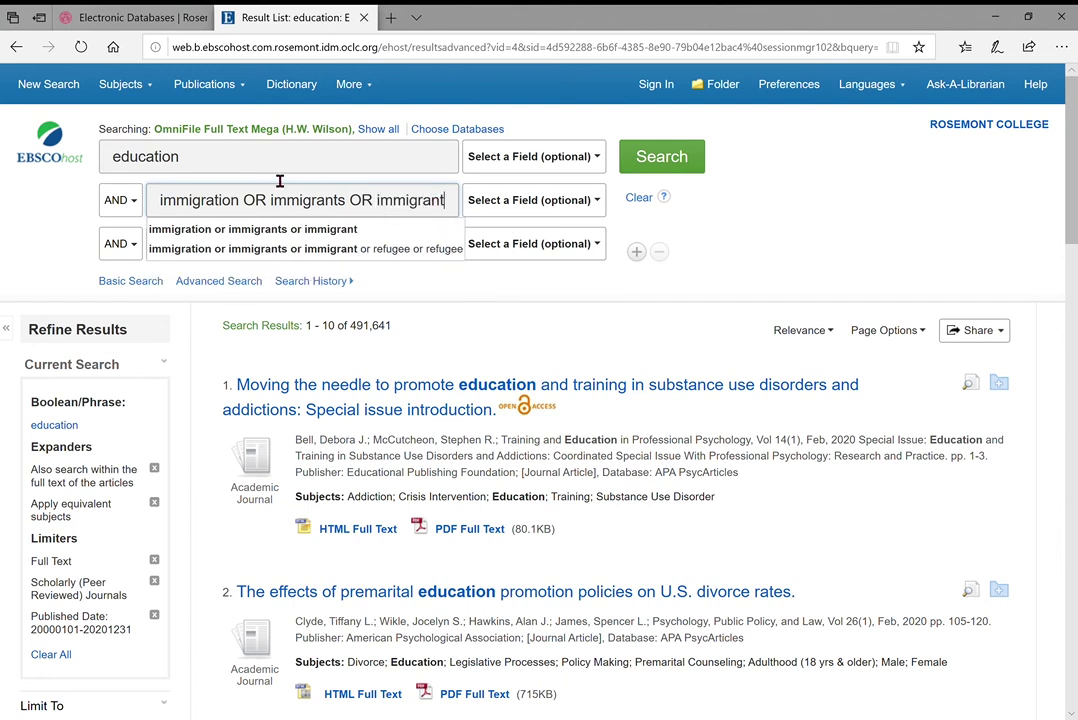
pyautogui.click(228, 171)
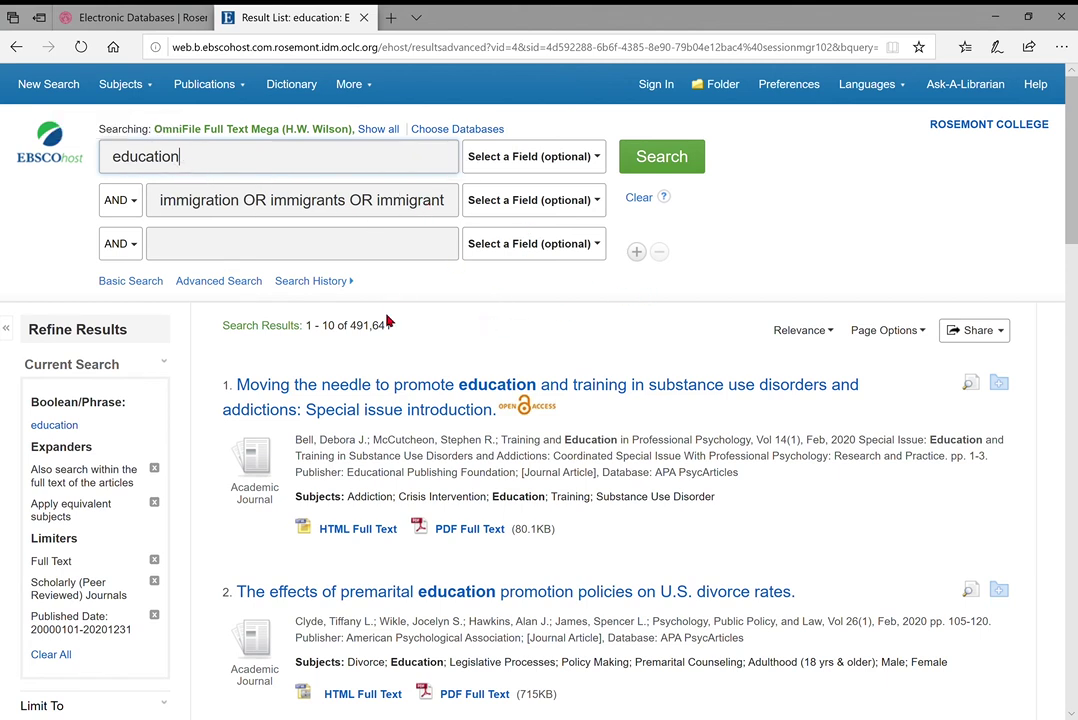
pyautogui.click(677, 160)
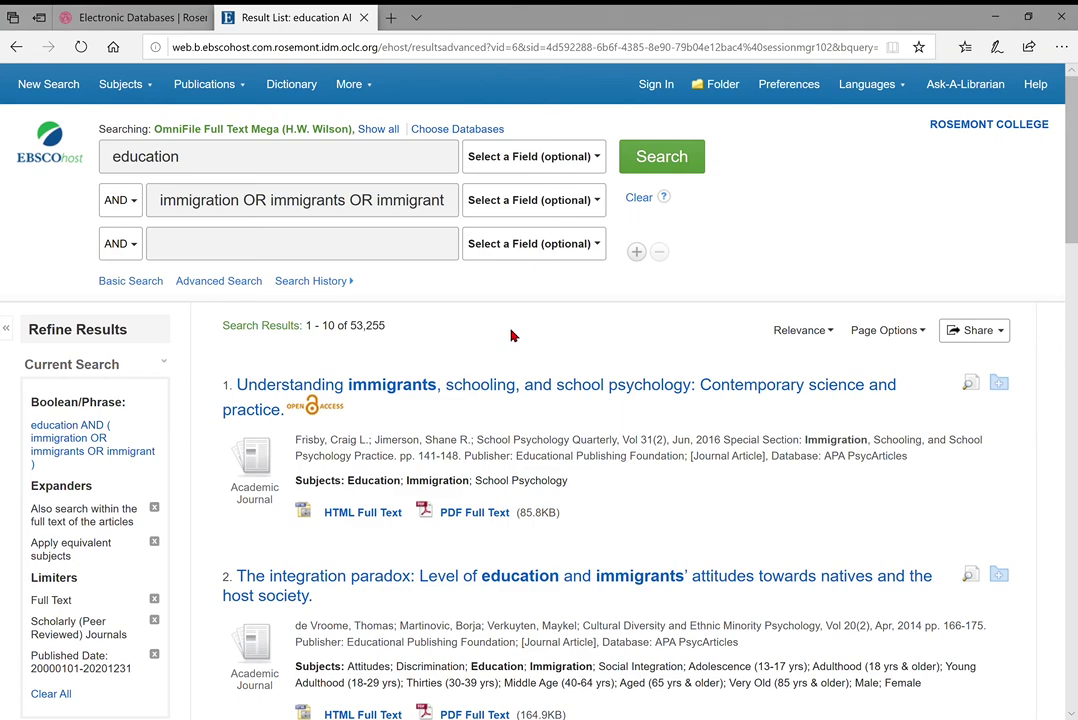
# Filter the results to the subject 'families' from the full Subject list, leaving 479
pyautogui.scroll(-2, 511, 335)
pyautogui.scroll(-5, 170, 382)
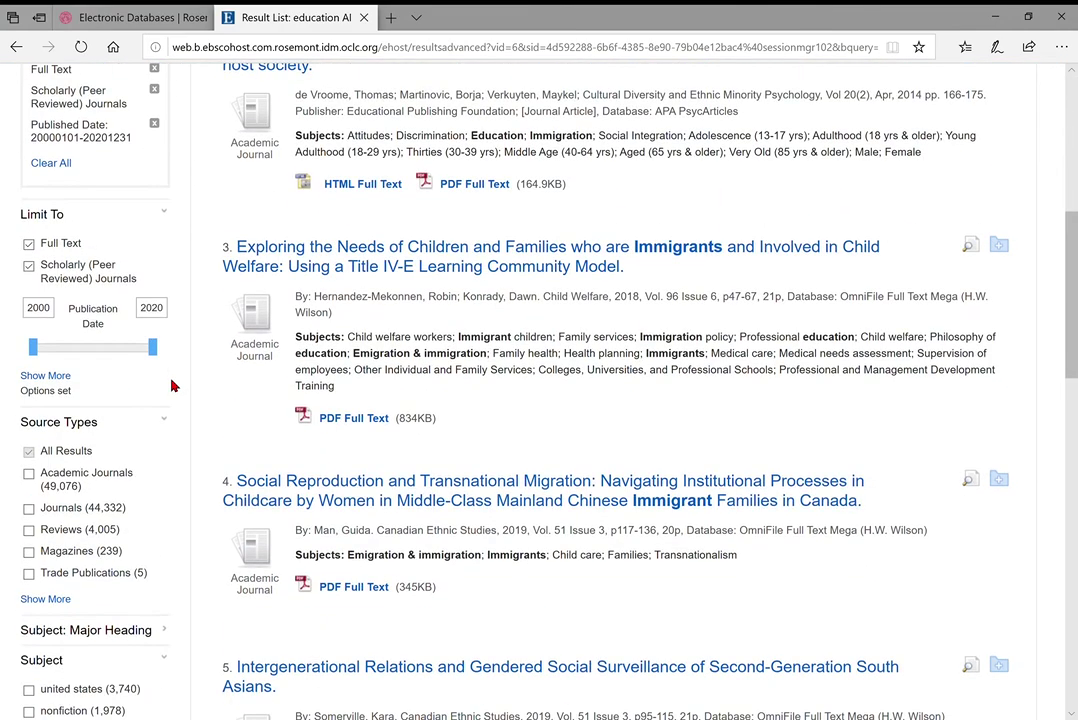
pyautogui.scroll(-2, 170, 386)
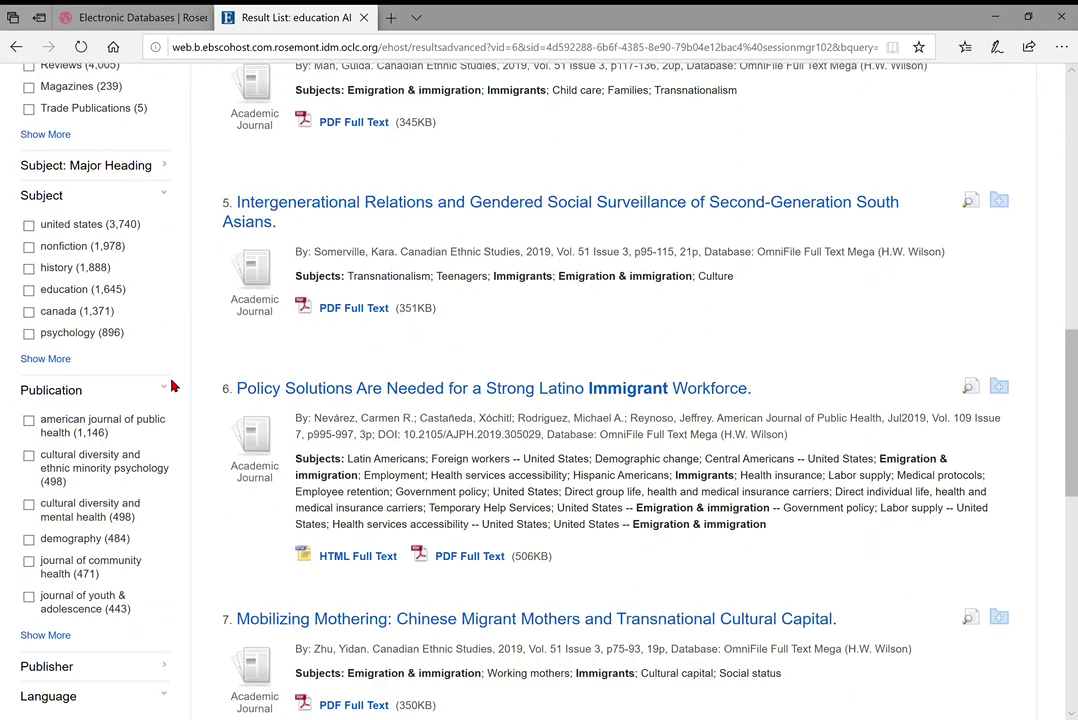
pyautogui.click(55, 362)
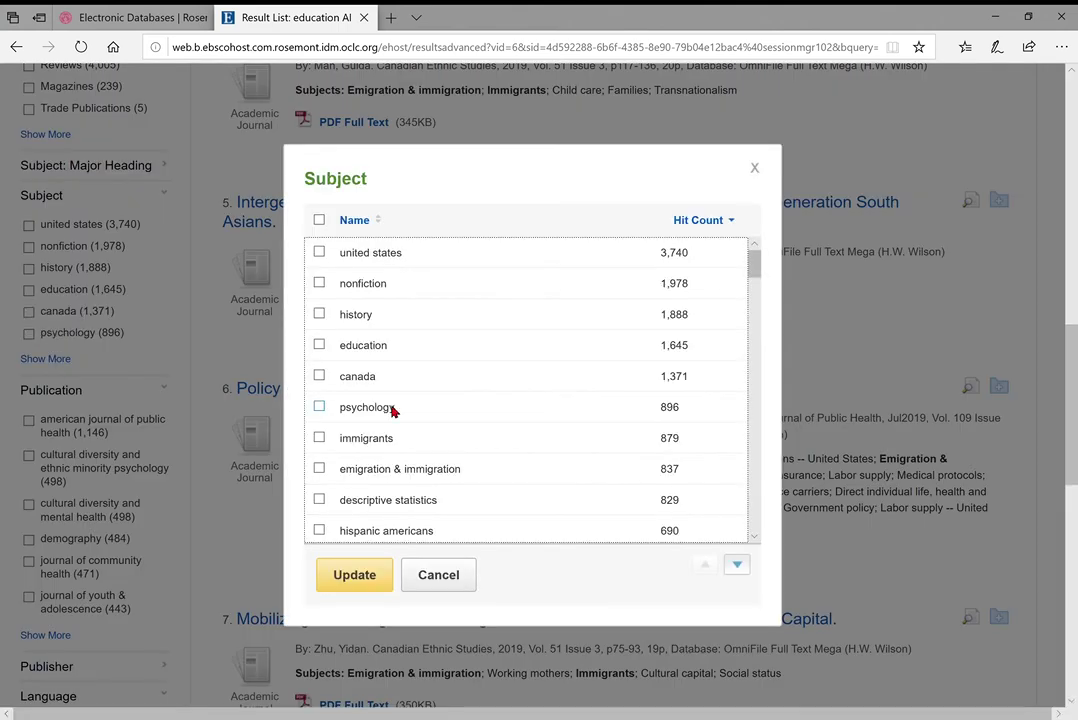
pyautogui.scroll(-1, 503, 343)
pyautogui.scroll(-4, 503, 343)
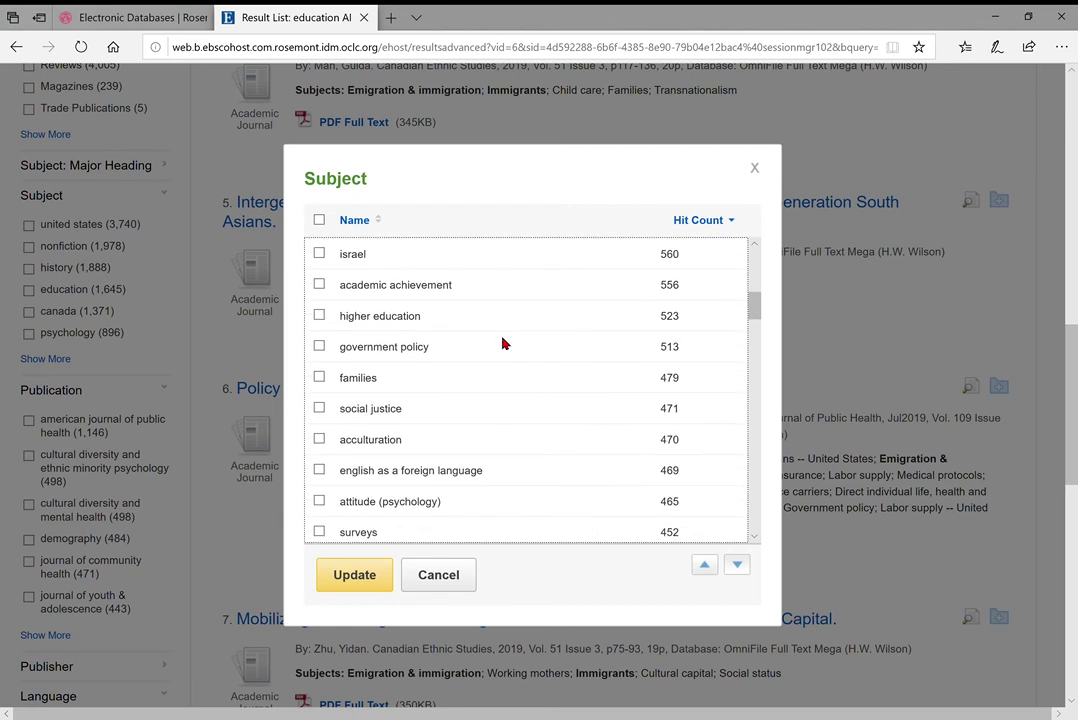
pyautogui.click(355, 379)
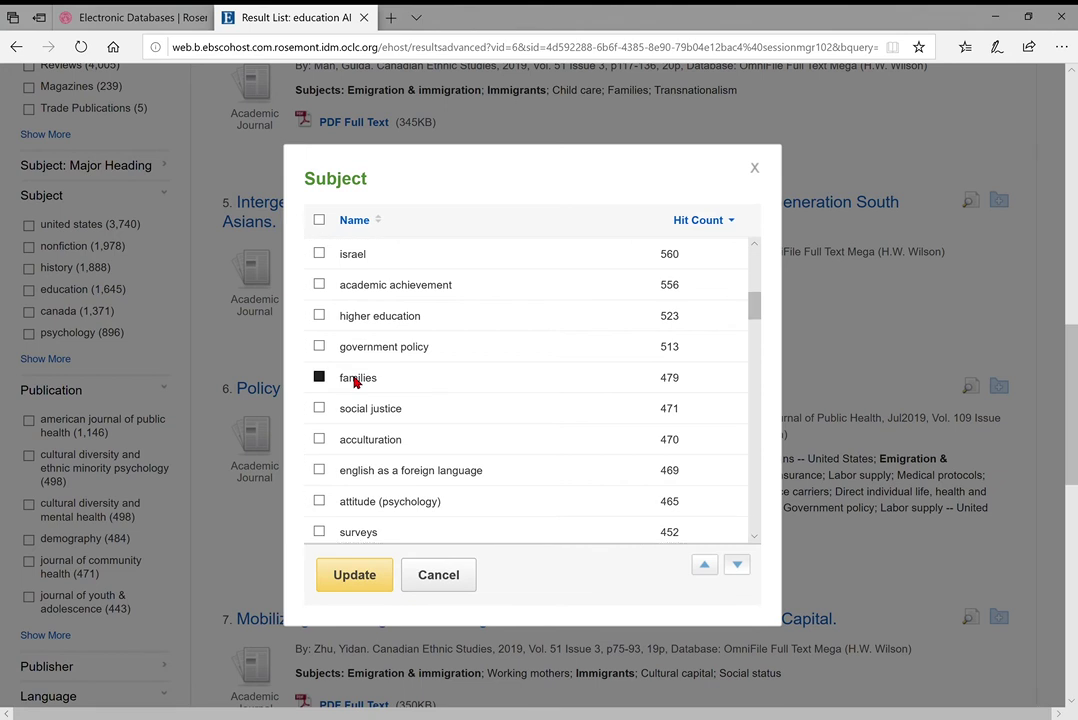
pyautogui.click(375, 580)
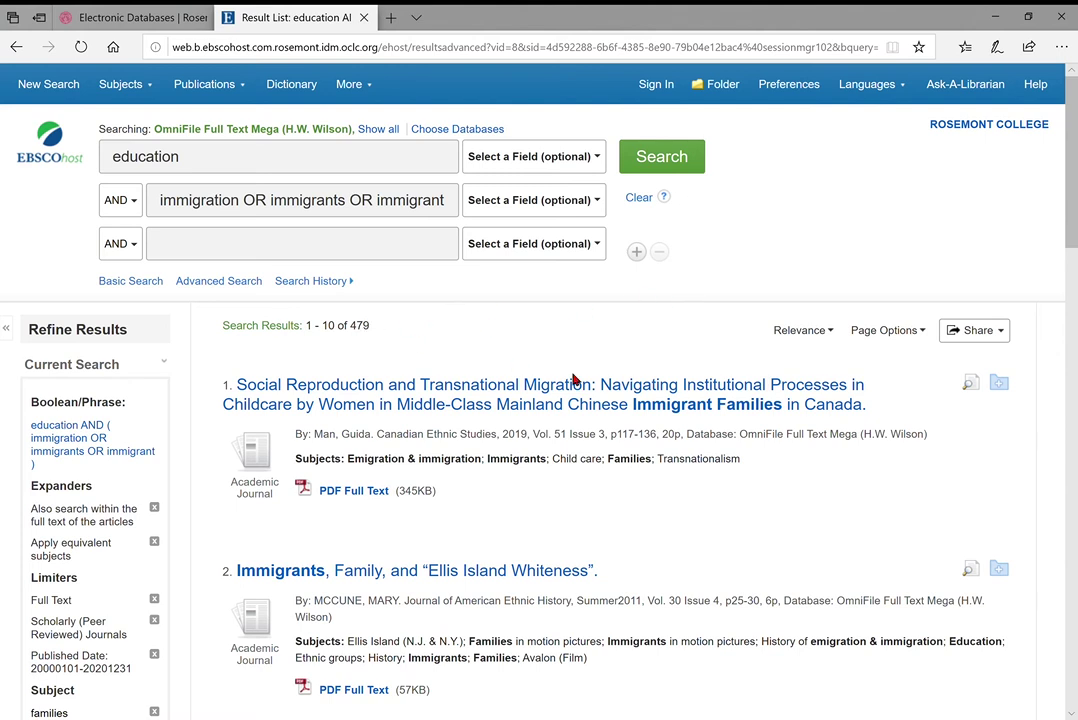
# Change the sort of the 479 family-subject results from Relevance to Date Newest
pyautogui.scroll(-3, 575, 378)
pyautogui.scroll(3, 597, 378)
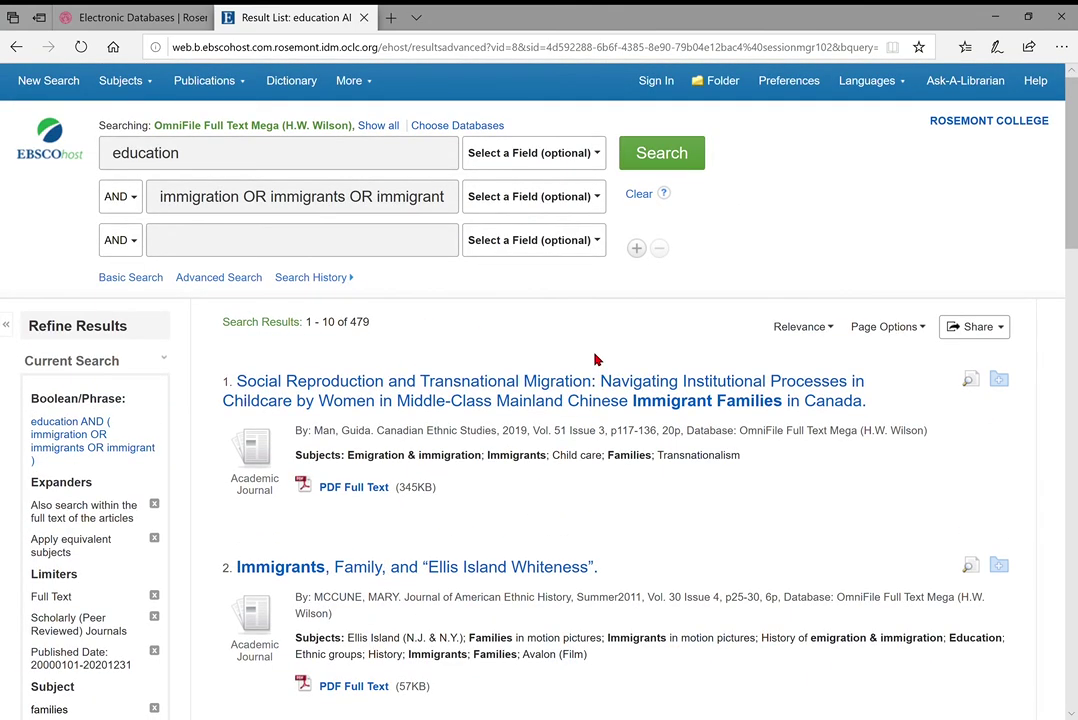
pyautogui.click(829, 329)
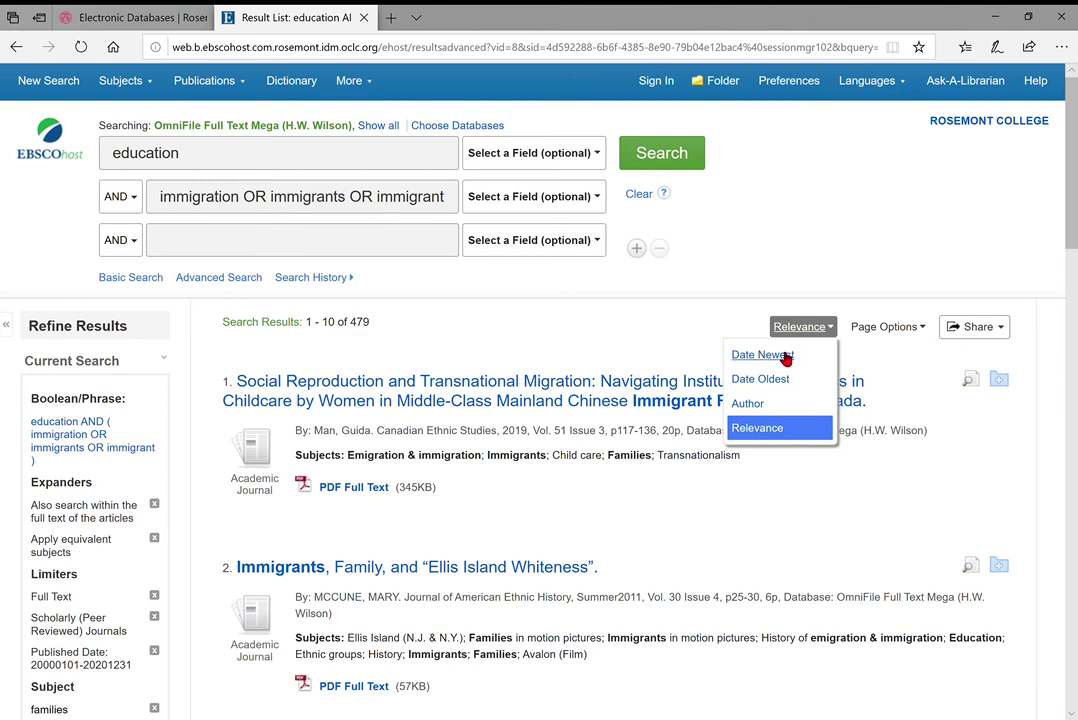
pyautogui.click(786, 356)
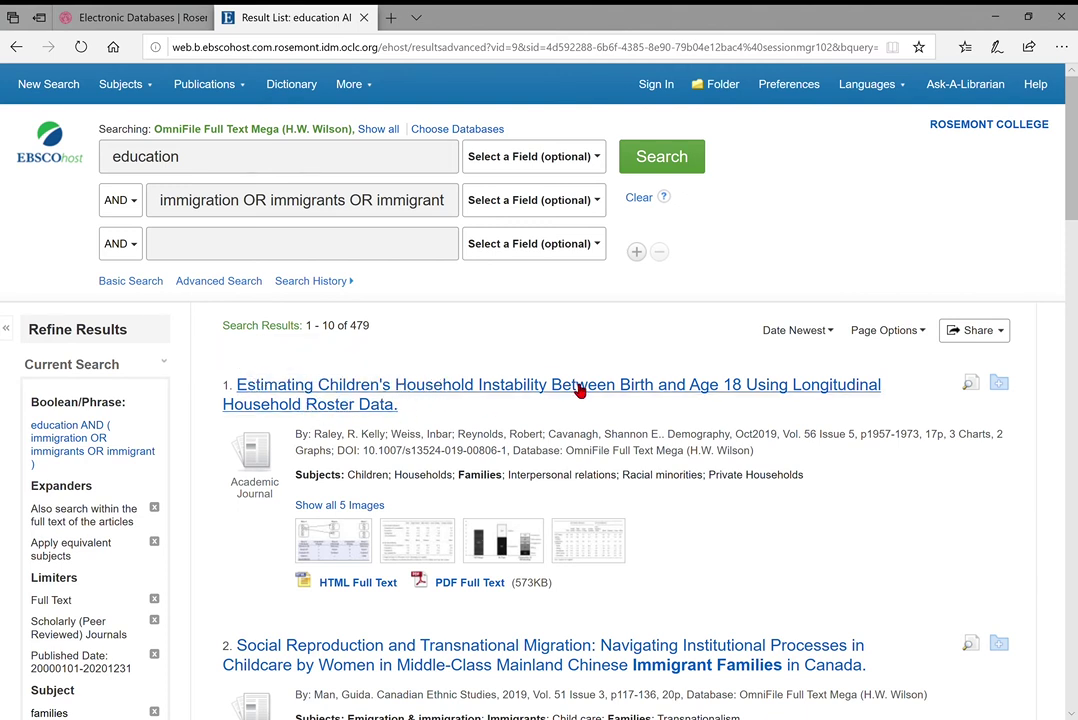
pyautogui.scroll(-1, 492, 412)
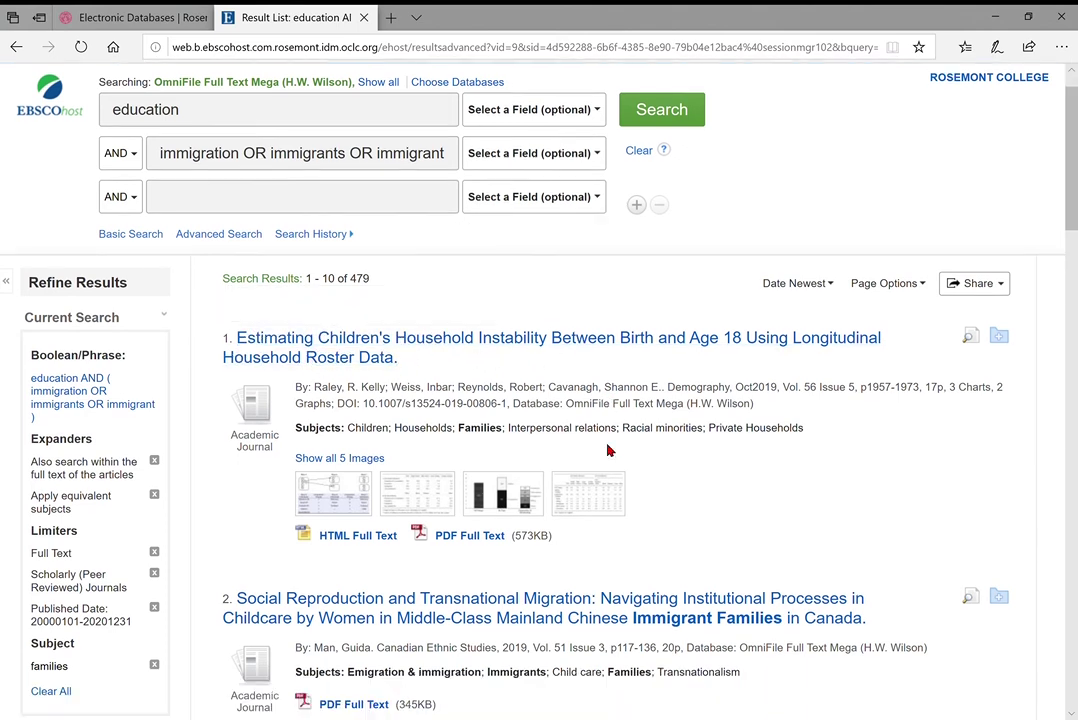
pyautogui.moveTo(471, 429); pyautogui.dragTo(505, 433)
pyautogui.click(505, 433)
pyautogui.scroll(-3, 505, 433)
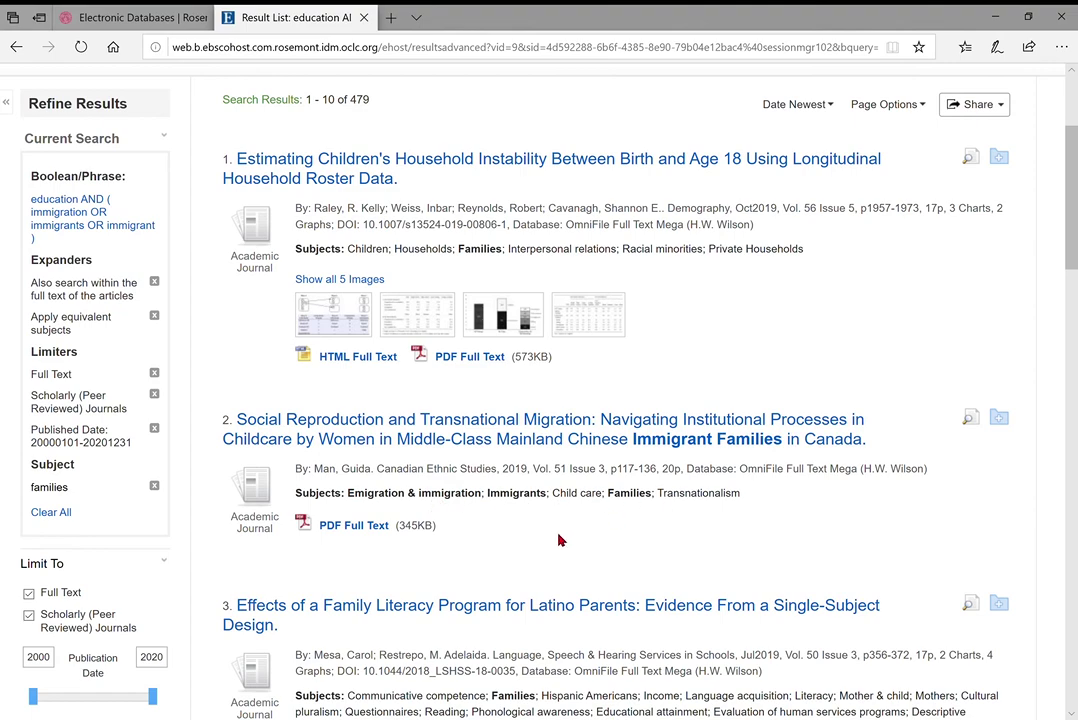
pyautogui.scroll(-6, 474, 454)
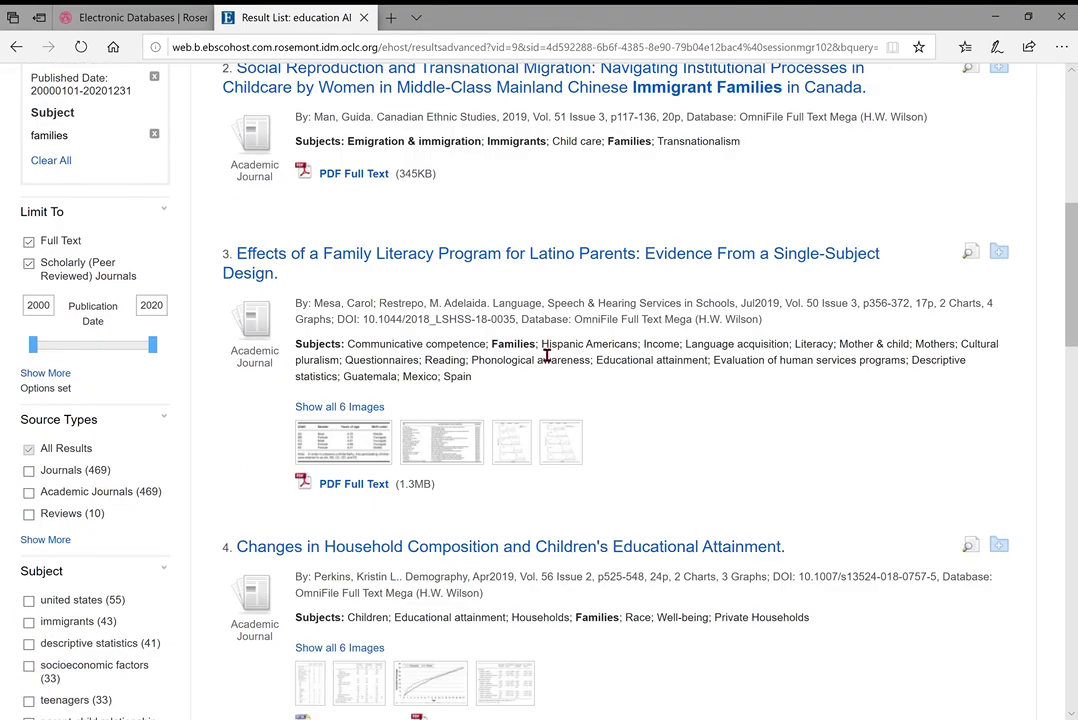
pyautogui.scroll(-4, 546, 356)
pyautogui.doubleClick(589, 400)
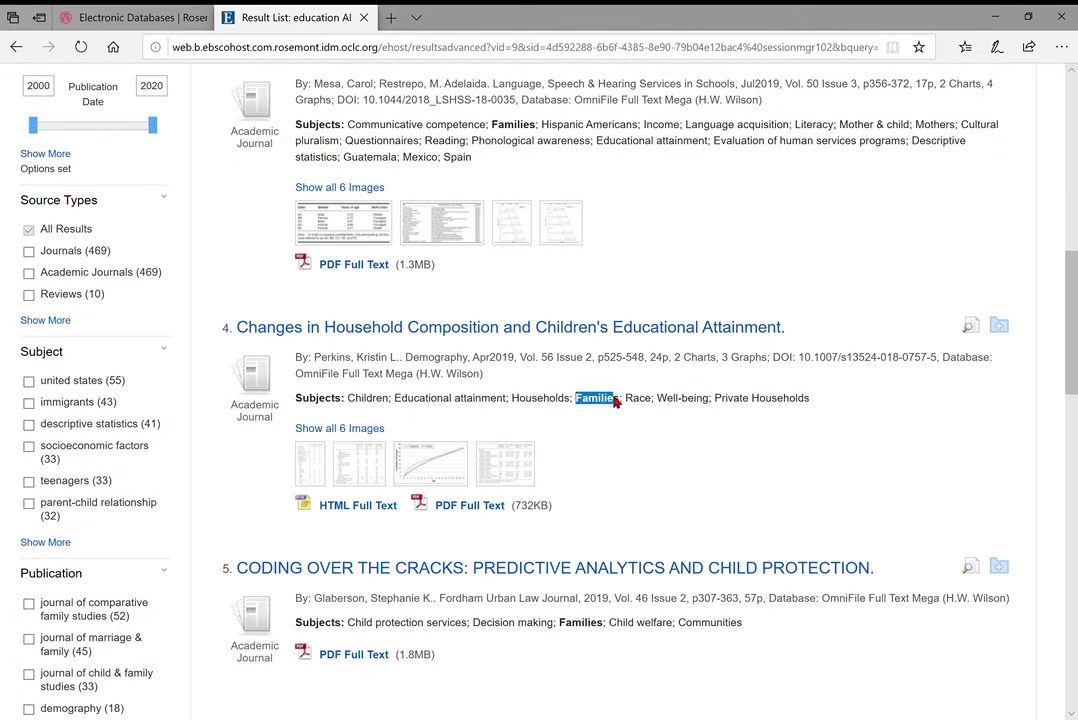
pyautogui.click(588, 604)
pyautogui.scroll(7, 588, 606)
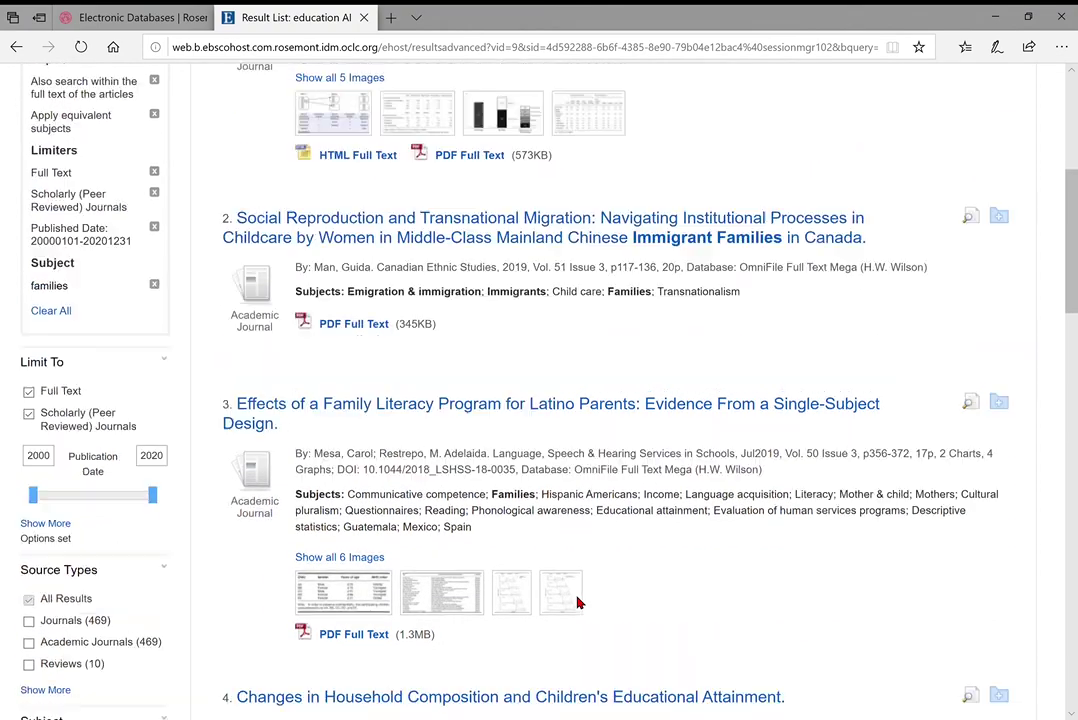
pyautogui.scroll(-1, 845, 313)
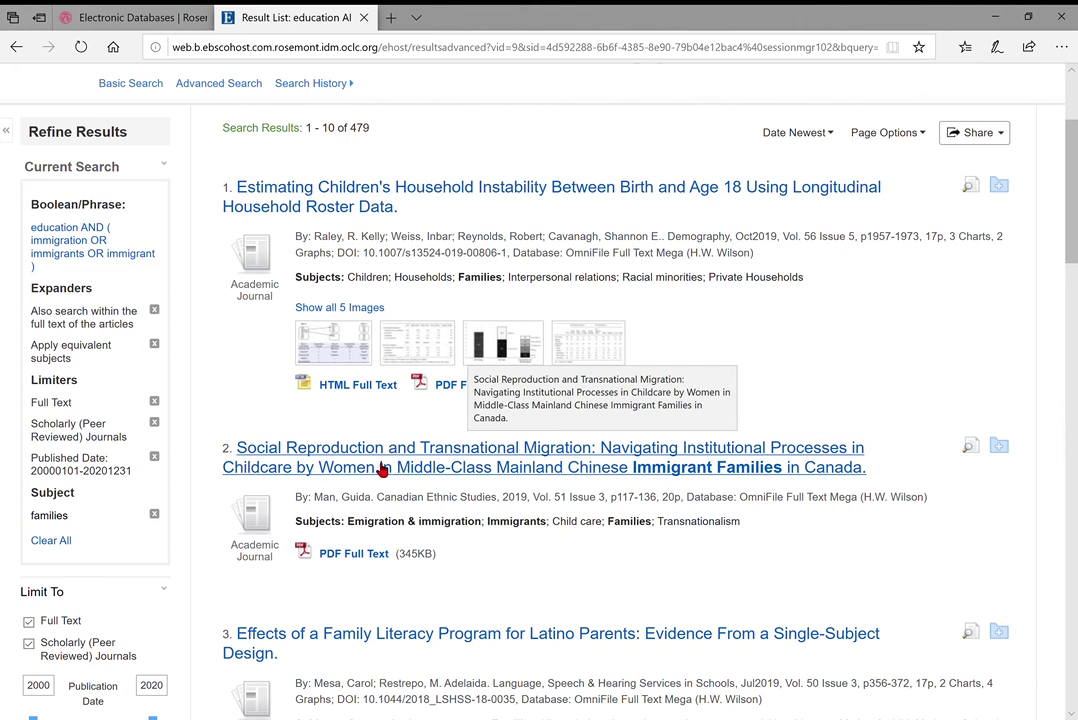
pyautogui.moveTo(376, 497); pyautogui.dragTo(500, 505)
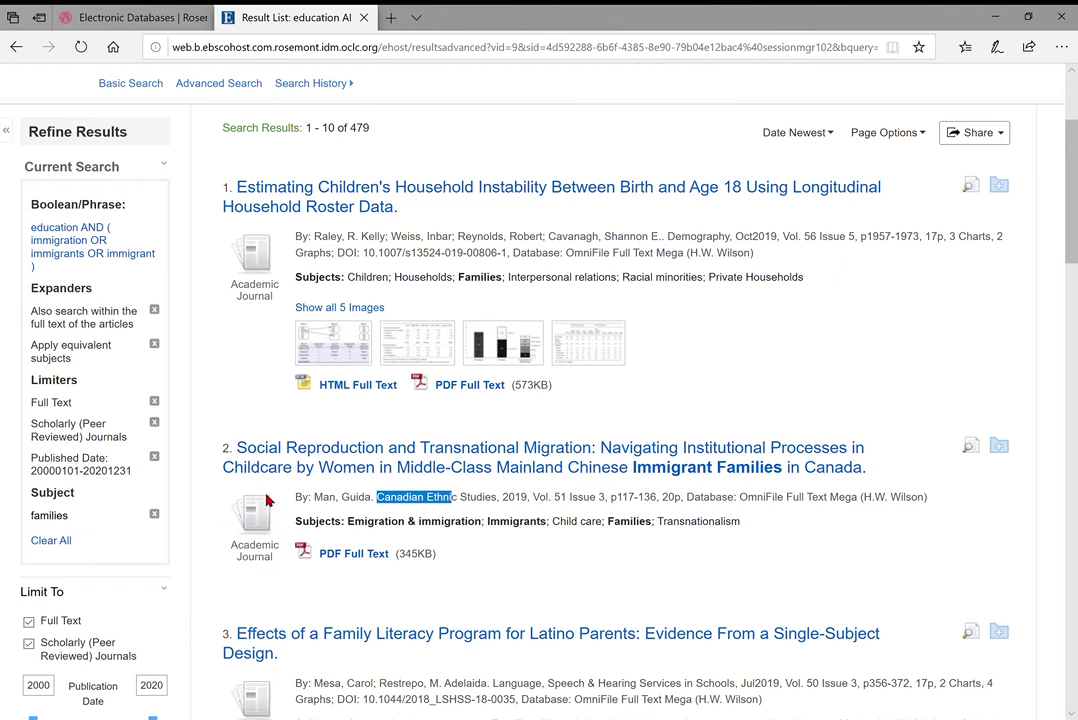
# Open the Chinese immigrant families childcare article and read its abstract and author keywords
pyautogui.click(338, 472)
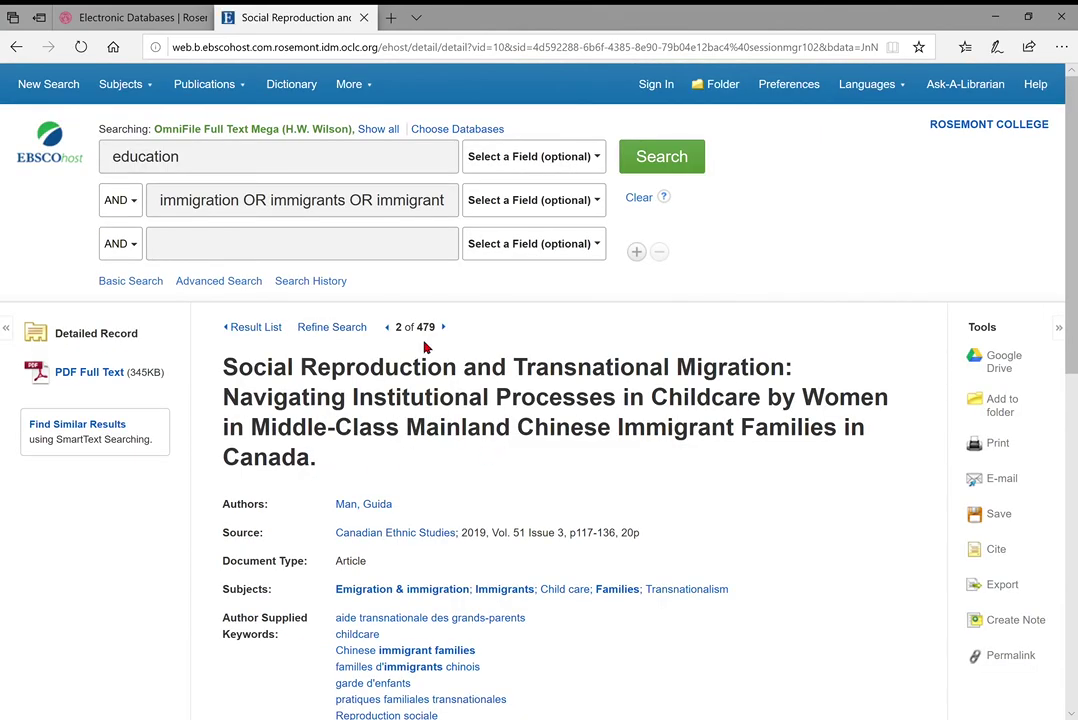
pyautogui.scroll(-2, 500, 445)
pyautogui.scroll(-3, 493, 402)
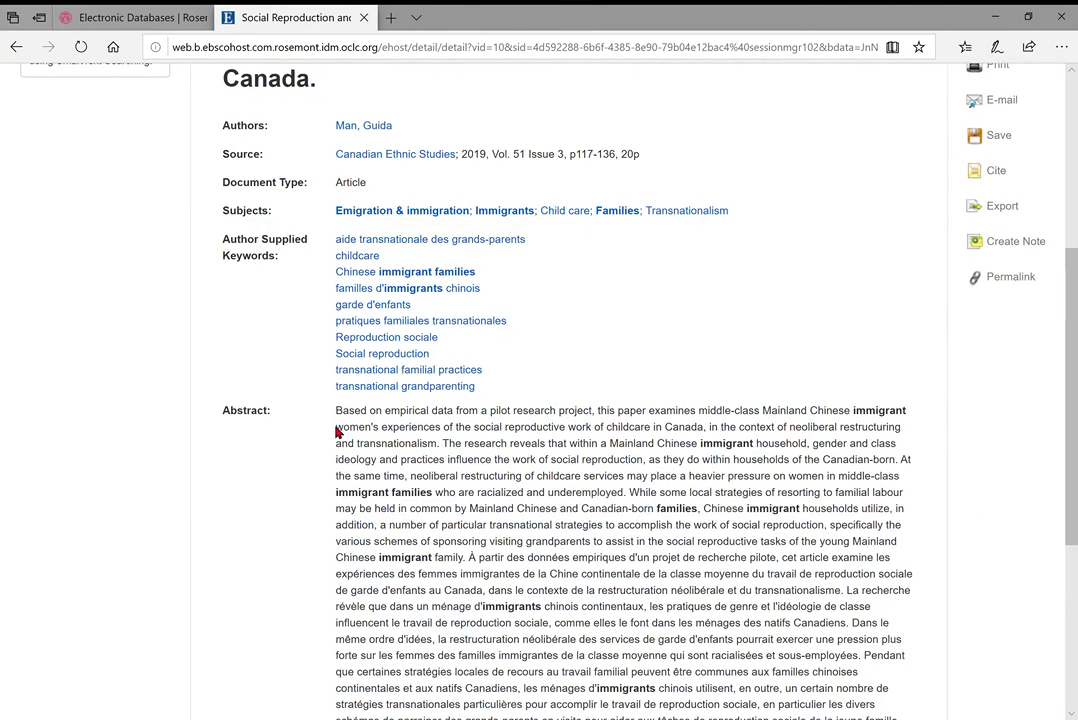
pyautogui.scroll(-2, 331, 423)
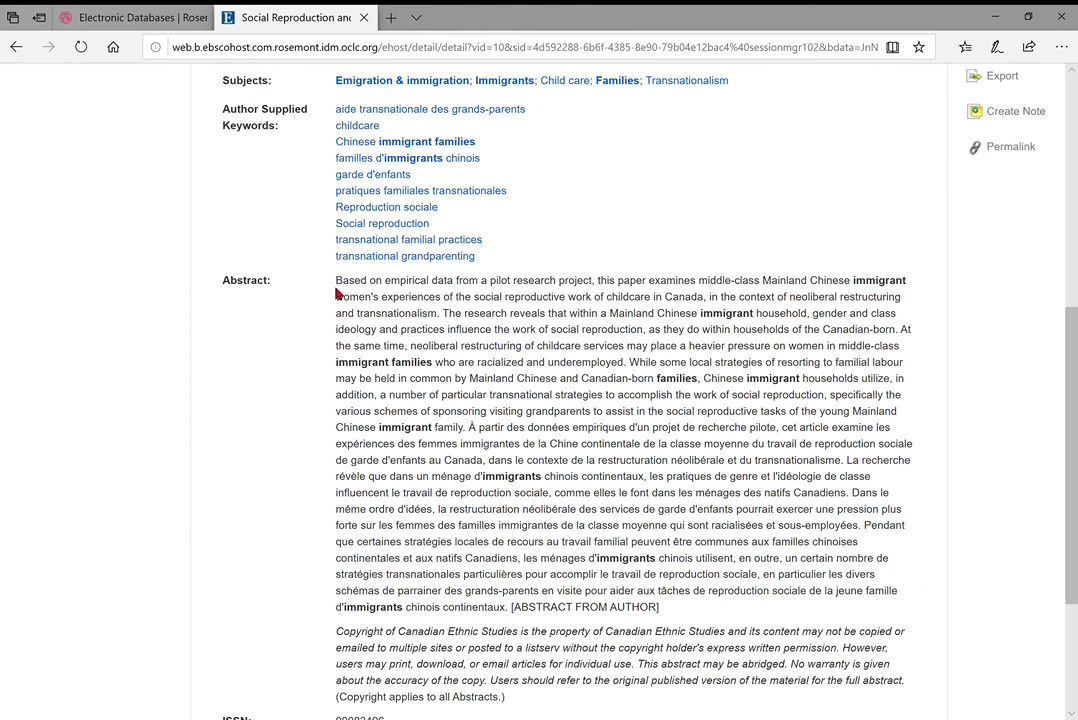
pyautogui.moveTo(337, 283); pyautogui.dragTo(618, 572)
pyautogui.click(579, 589)
pyautogui.scroll(-1, 754, 406)
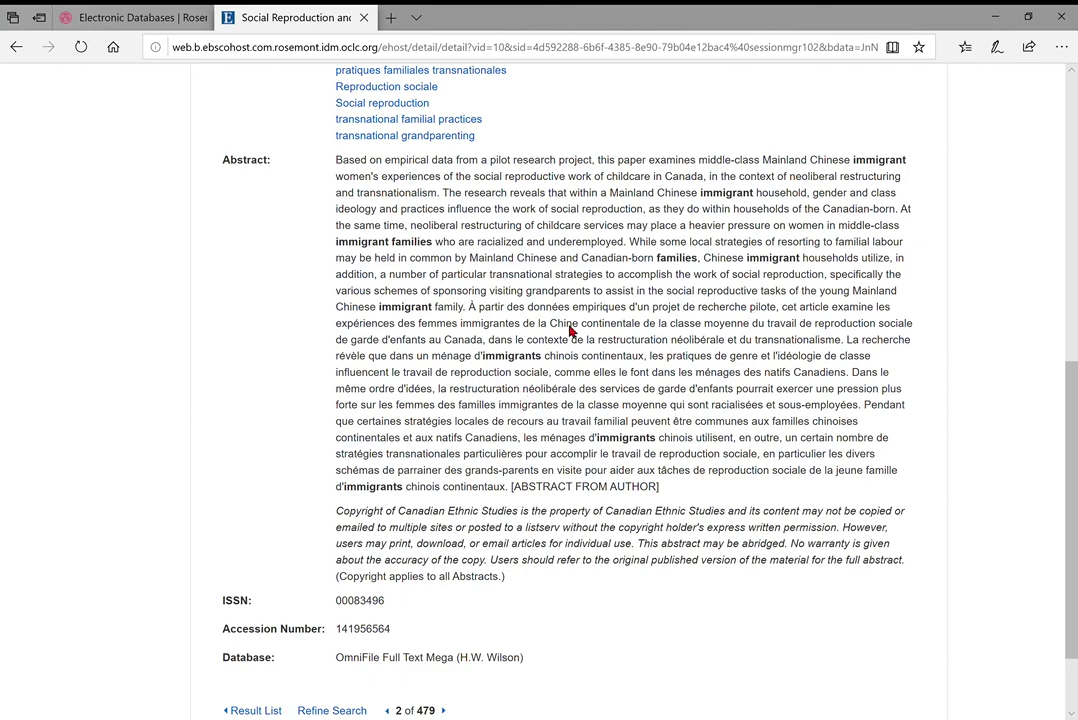
pyautogui.scroll(-1, 508, 437)
pyautogui.scroll(3, 508, 437)
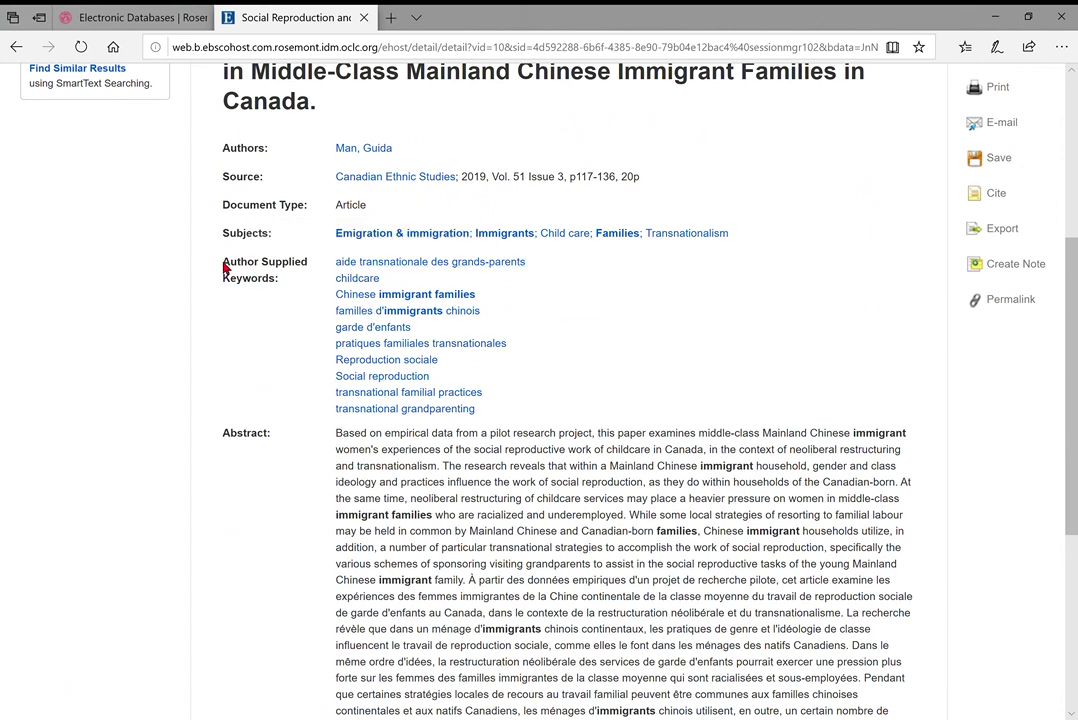
pyautogui.moveTo(222, 261); pyautogui.dragTo(305, 270)
pyautogui.click(252, 274)
pyautogui.scroll(2, 450, 306)
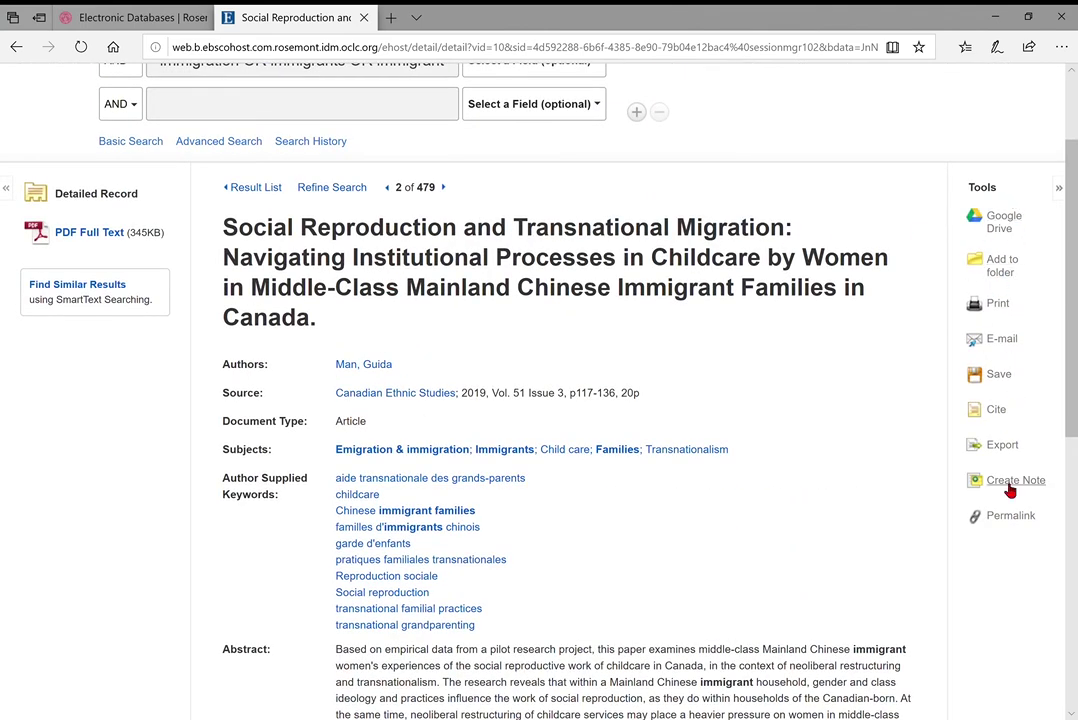
# Add the childcare article record to the session folder
pyautogui.click(1004, 275)
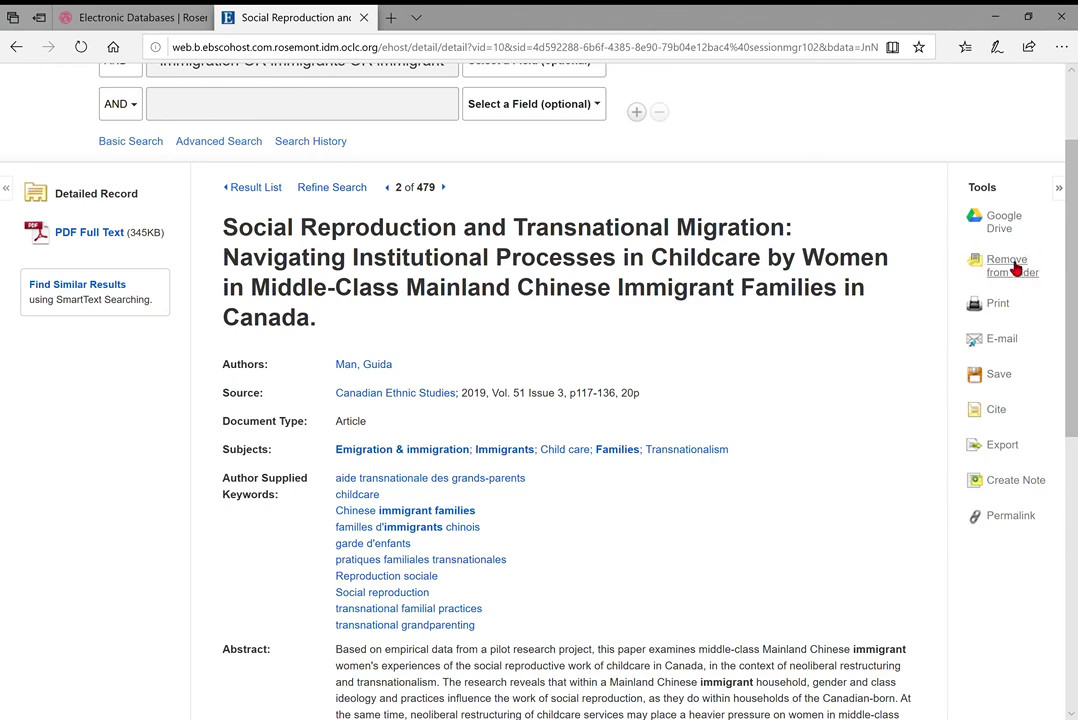
pyautogui.scroll(2, 1006, 260)
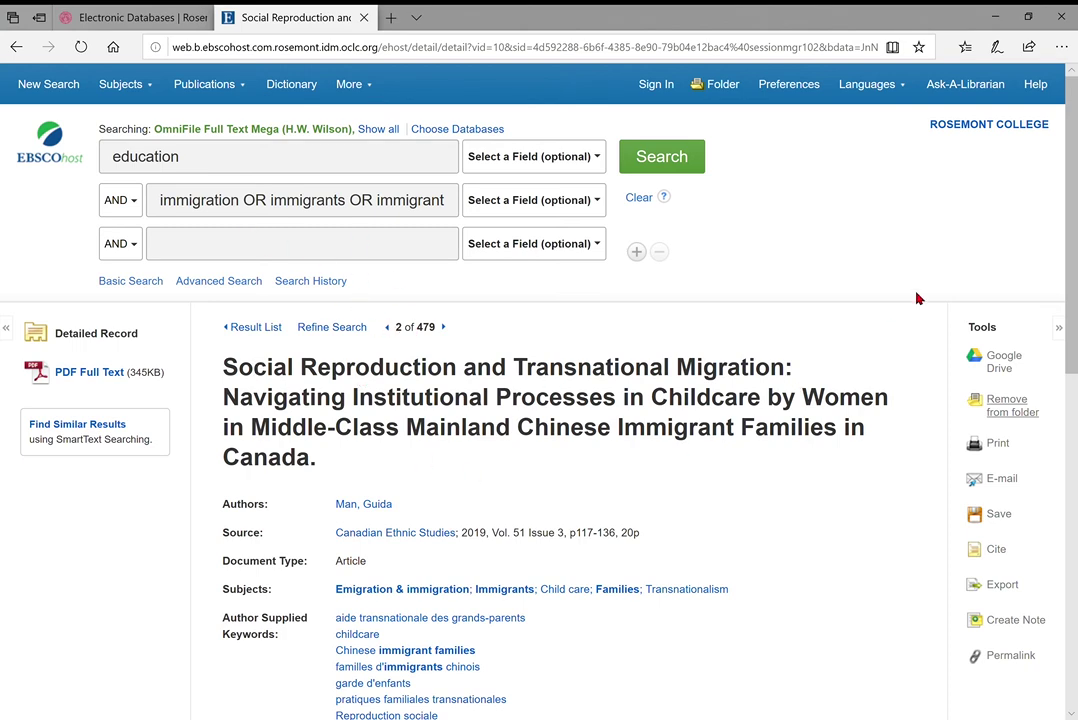
pyautogui.scroll(-2, 917, 298)
pyautogui.scroll(2, 917, 298)
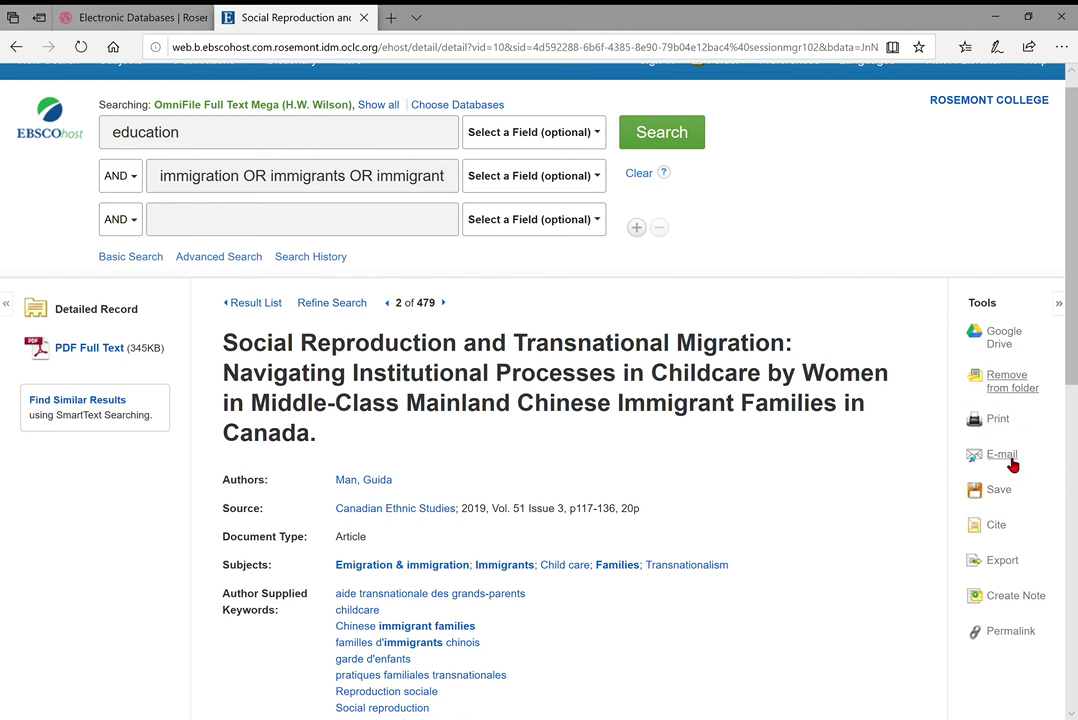
pyautogui.scroll(-2, 1030, 444)
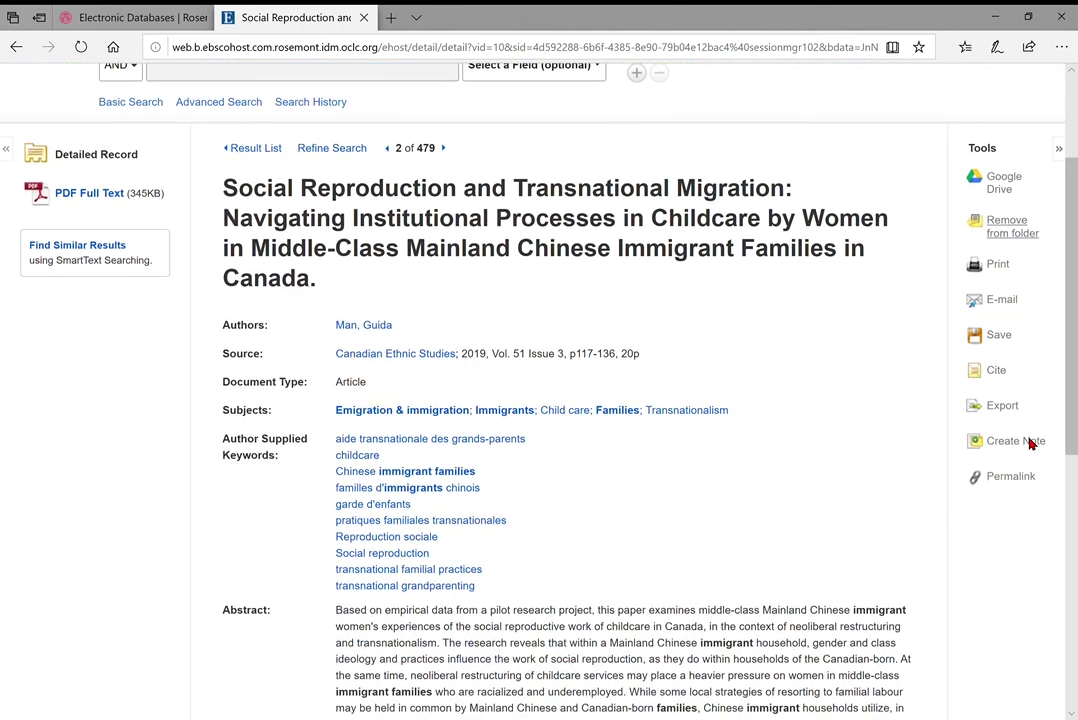
# Show the article's citation formats and scroll down to its MLA and Vancouver/ICMJE citations
pyautogui.click(996, 370)
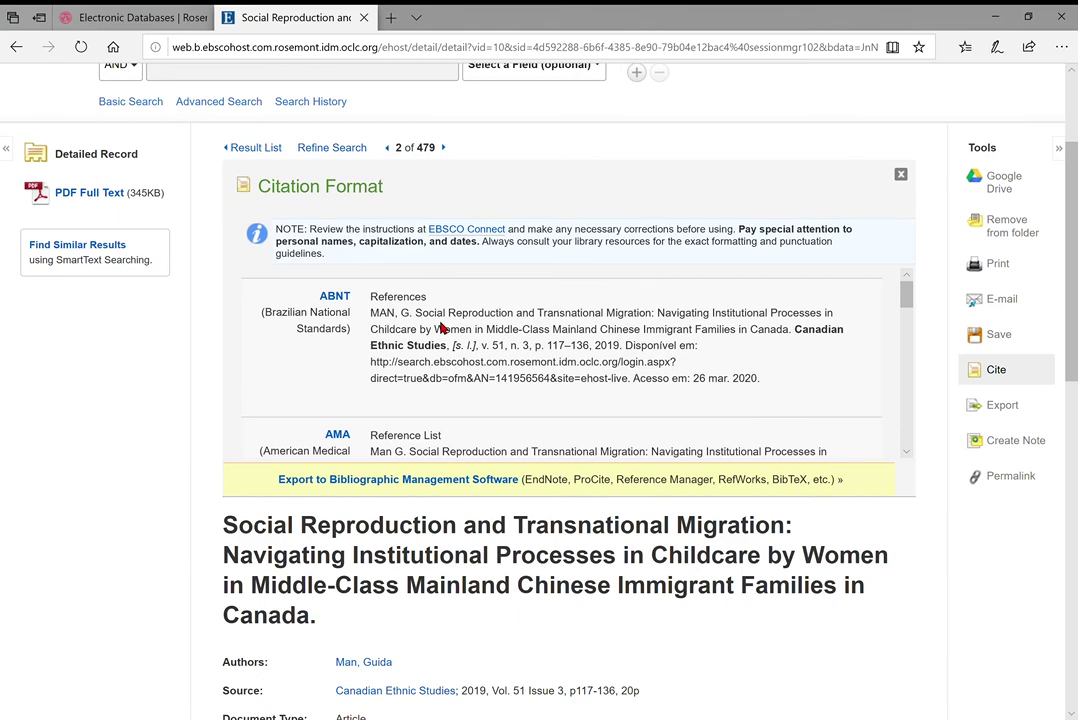
pyautogui.scroll(-1, 445, 362)
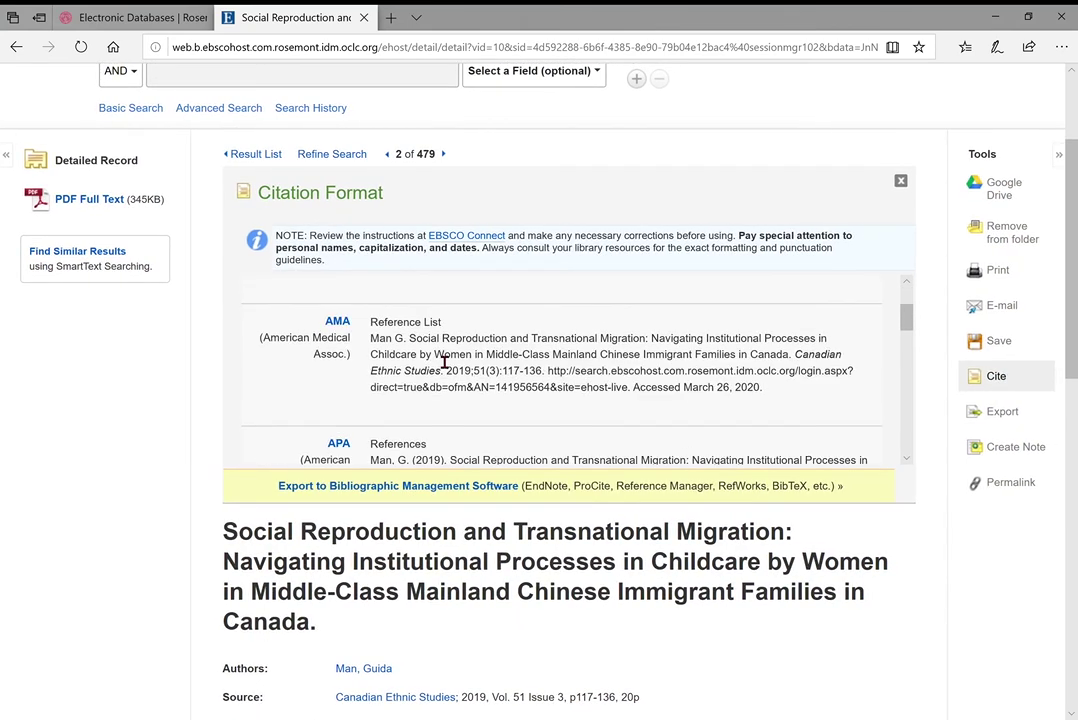
pyautogui.scroll(-1, 442, 361)
pyautogui.scroll(-1, 458, 380)
pyautogui.scroll(-3, 528, 325)
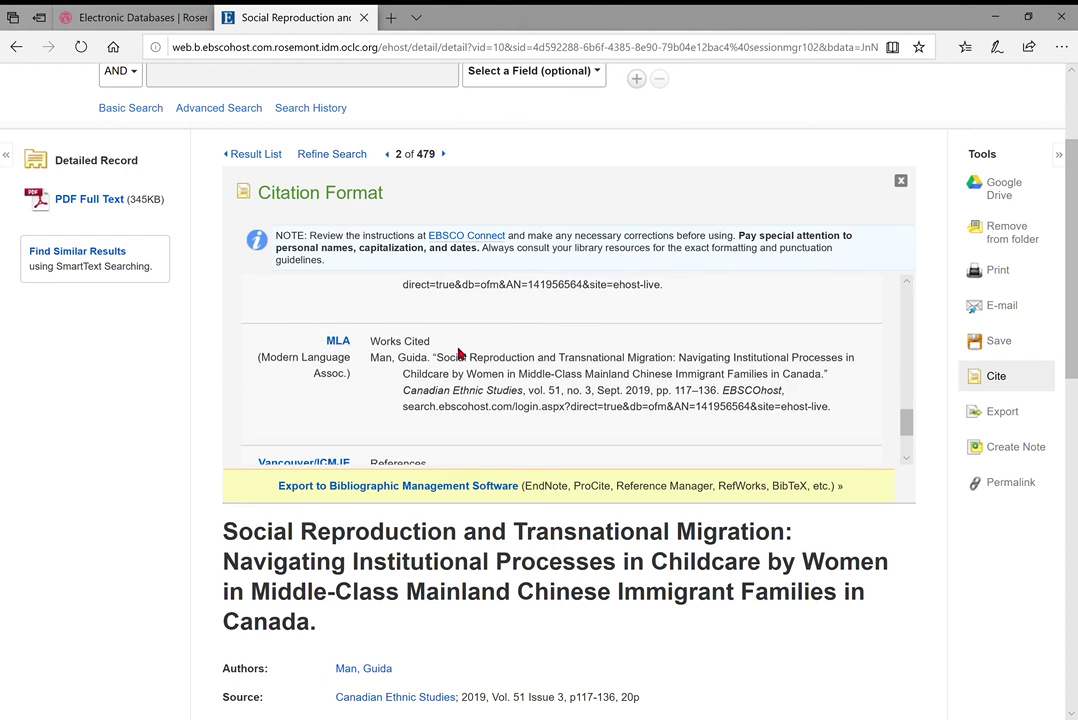
pyautogui.scroll(-1, 461, 352)
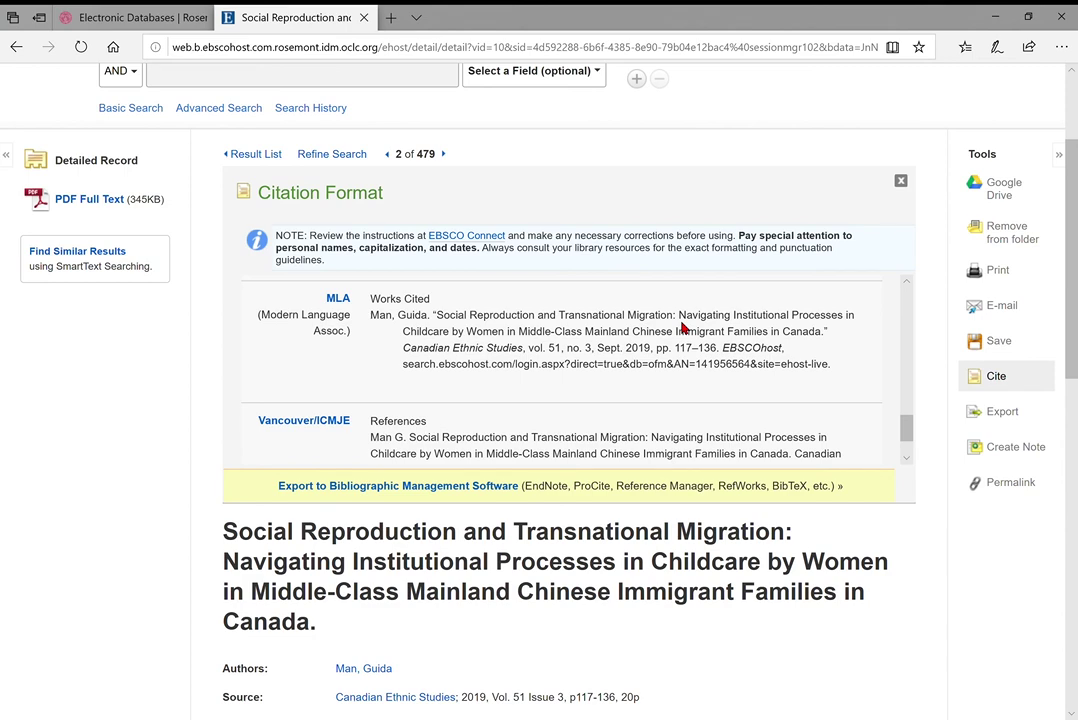
pyautogui.scroll(-4, 519, 355)
pyautogui.scroll(3, 517, 356)
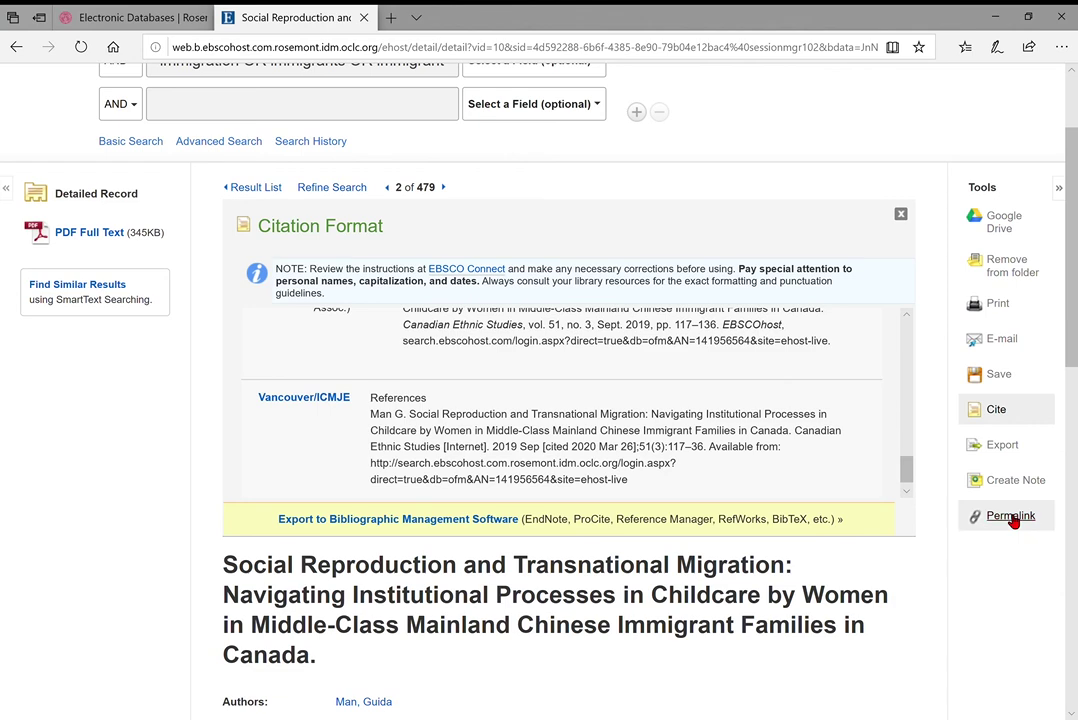
# Display the article's permalink, compare it with the session address, and select it for copying
pyautogui.click(1010, 516)
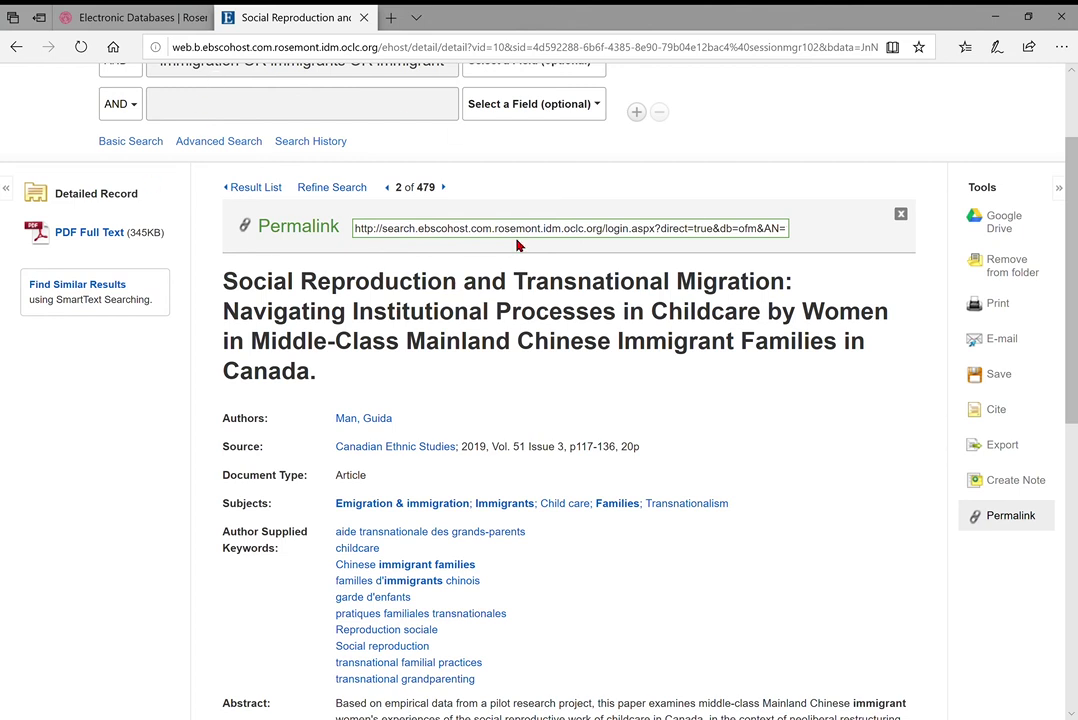
pyautogui.click(360, 57)
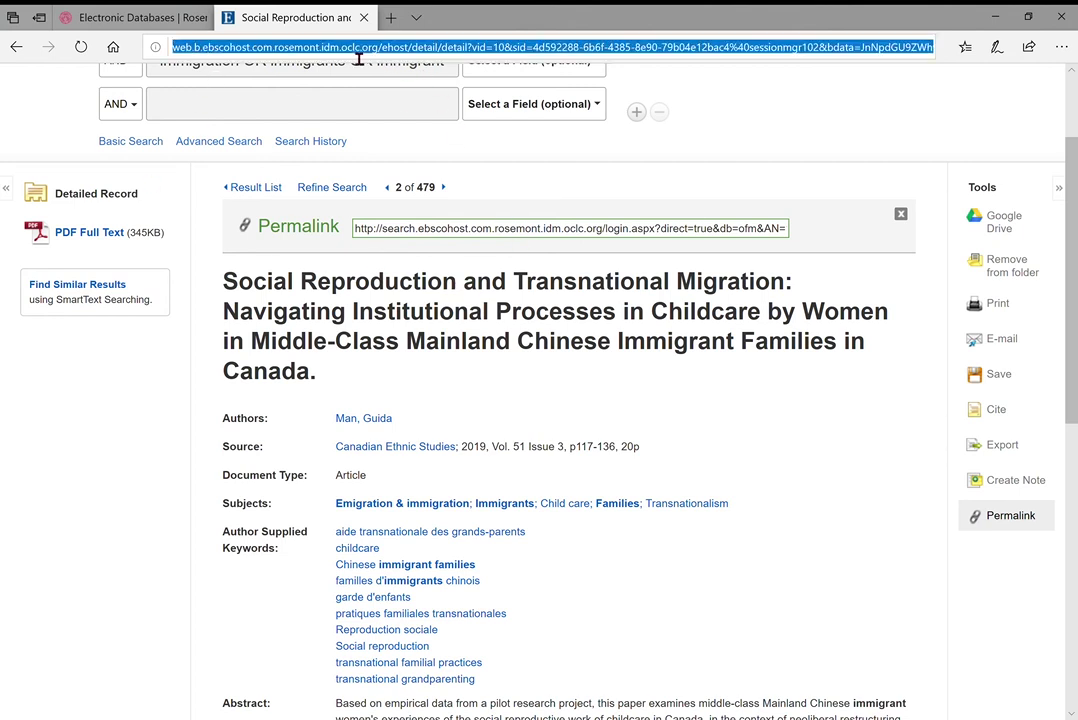
pyautogui.press('End')
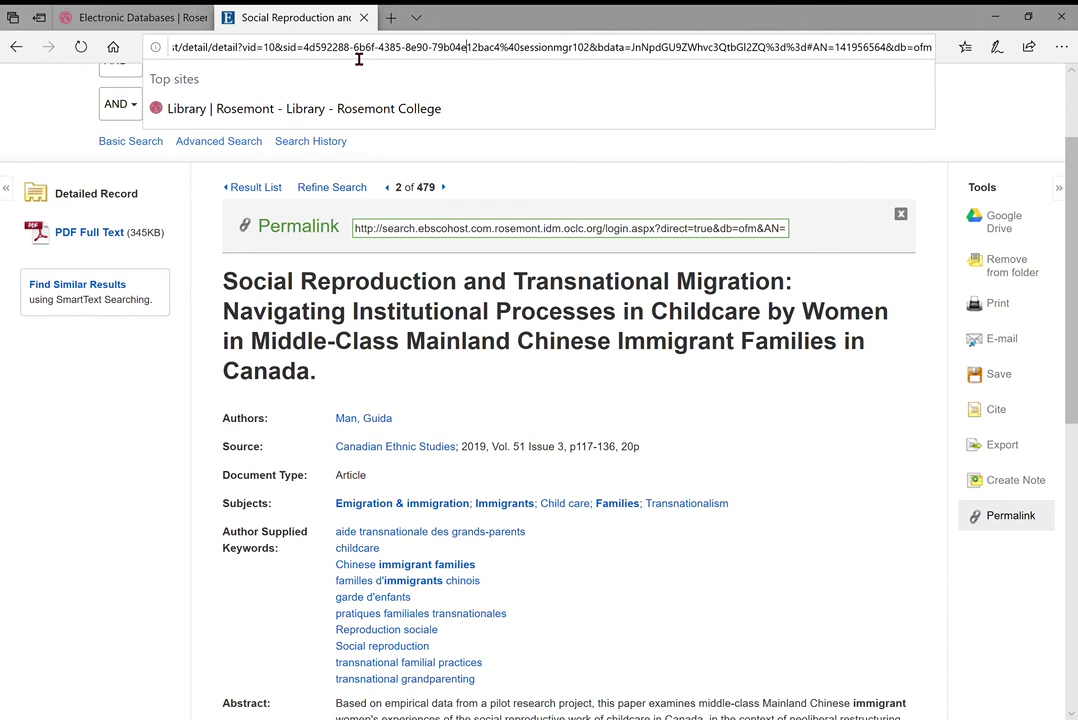
pyautogui.click(473, 250)
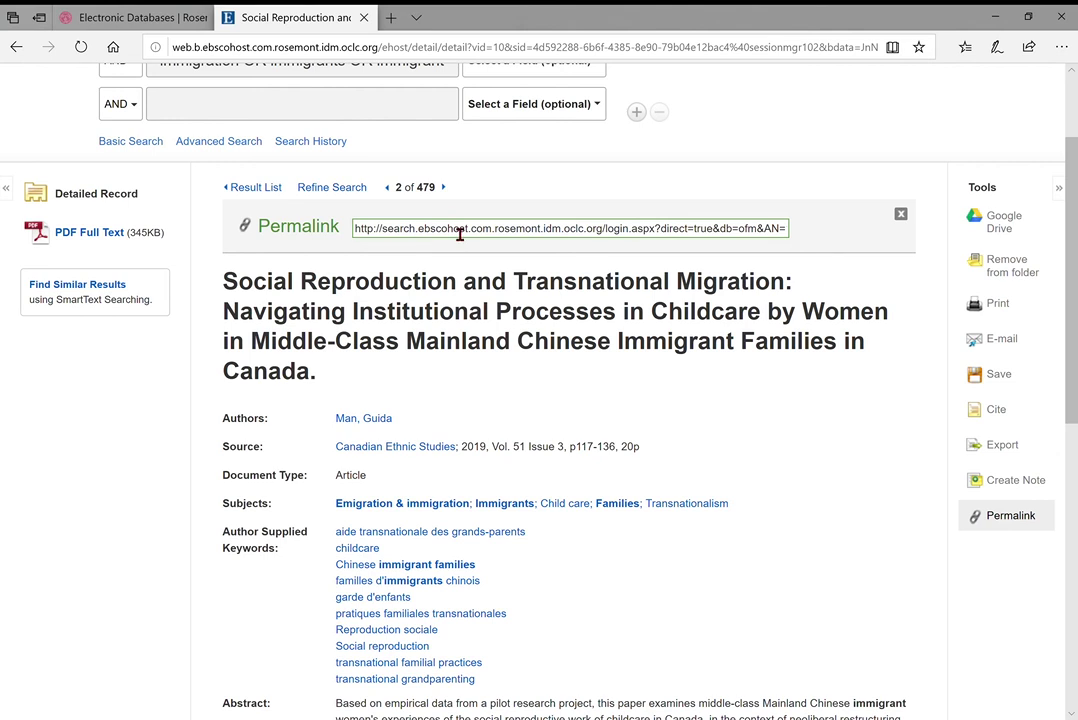
pyautogui.click(460, 230)
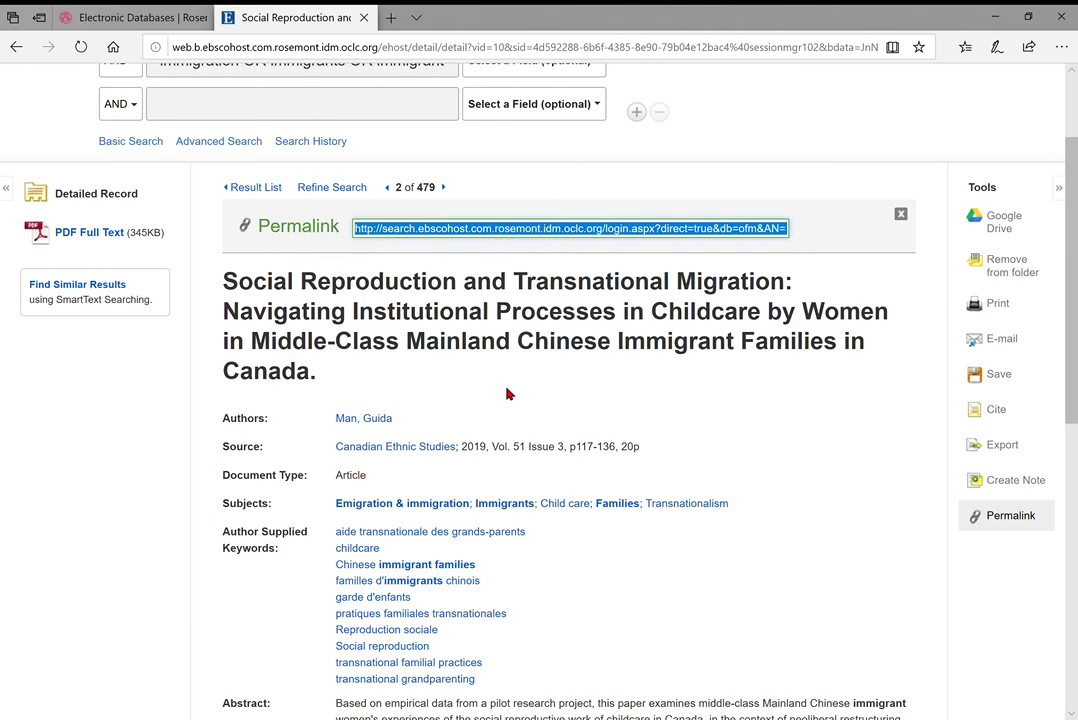
pyautogui.scroll(-1, 507, 394)
pyautogui.scroll(2, 283, 307)
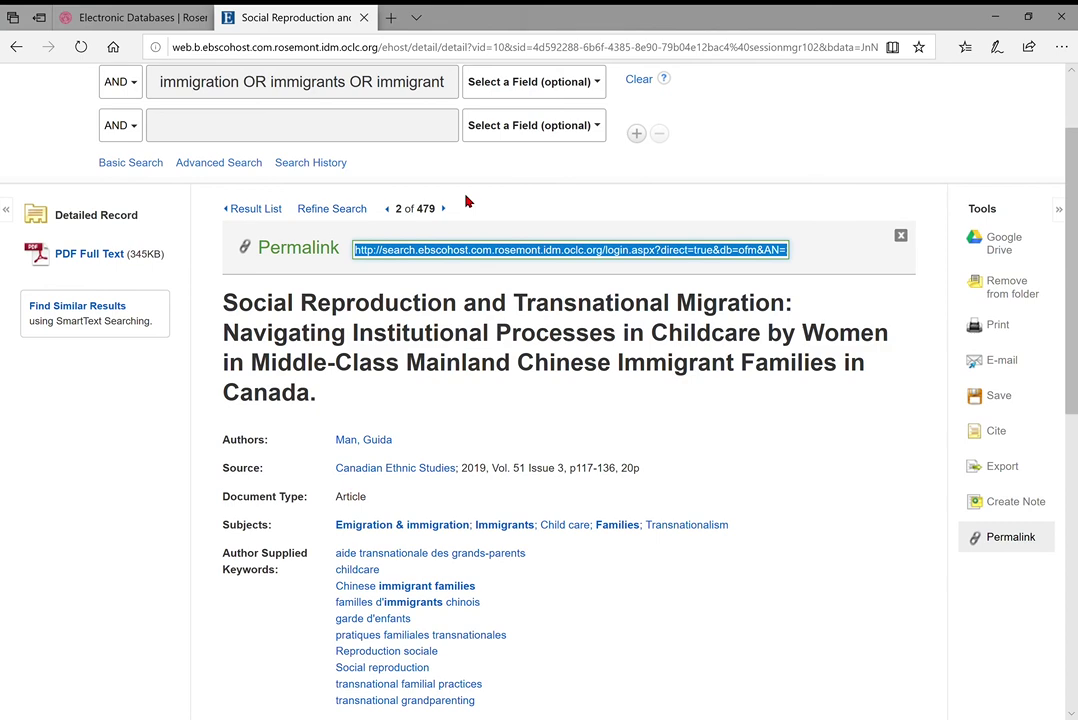
pyautogui.click(98, 256)
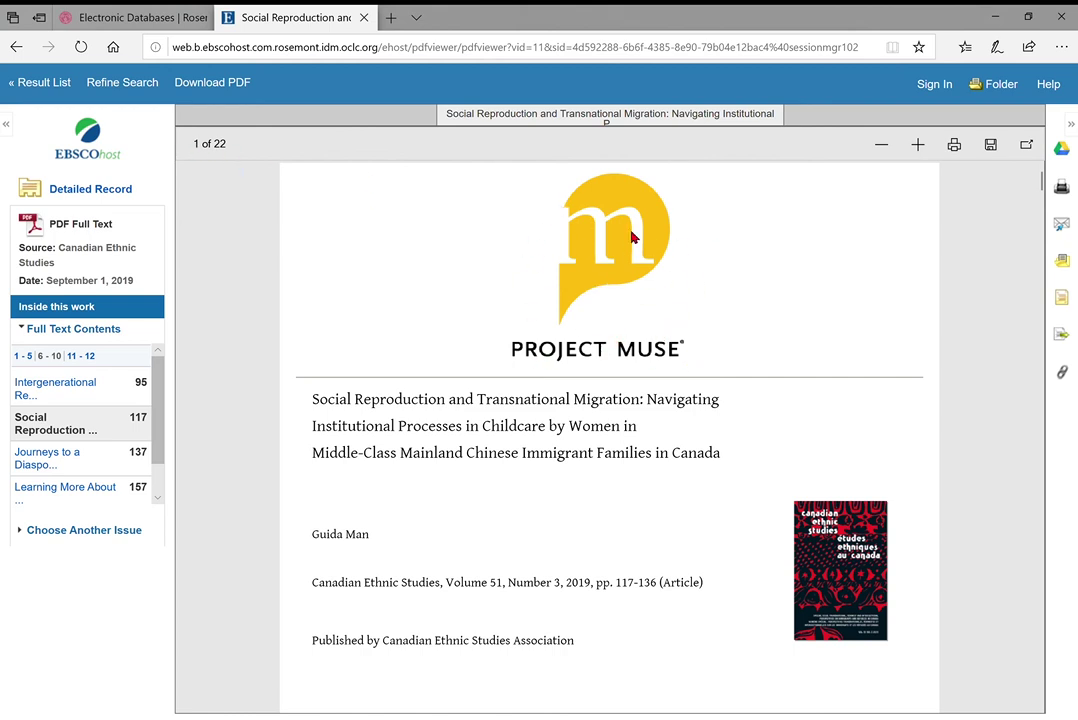
pyautogui.scroll(-1, 630, 368)
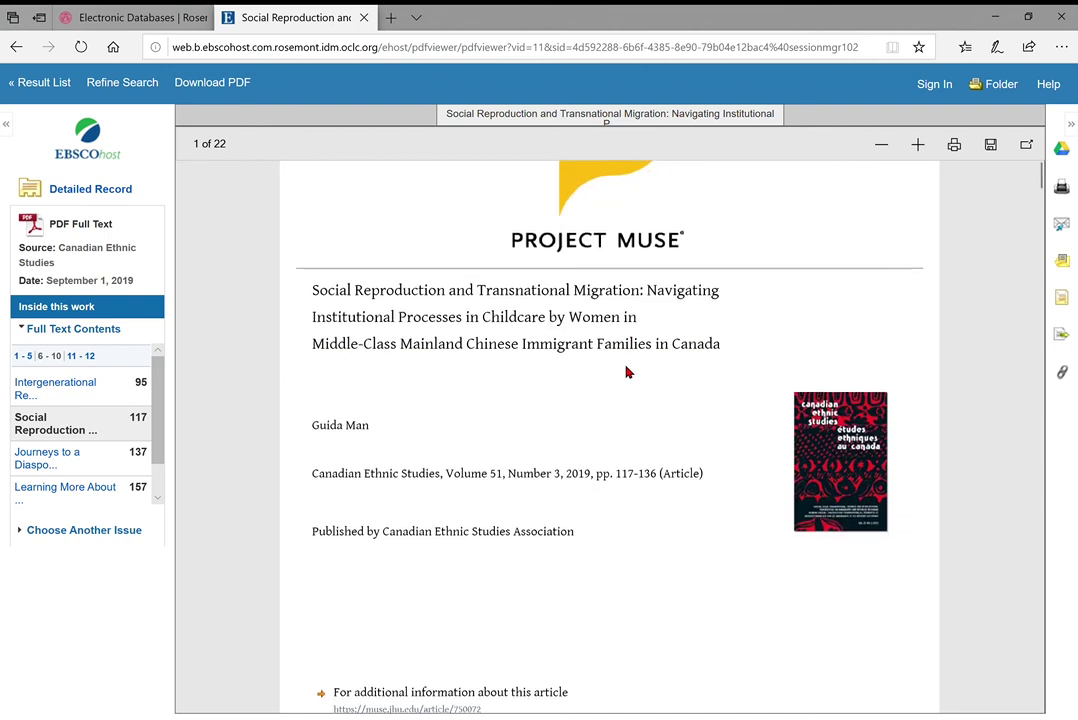
pyautogui.scroll(1, 705, 289)
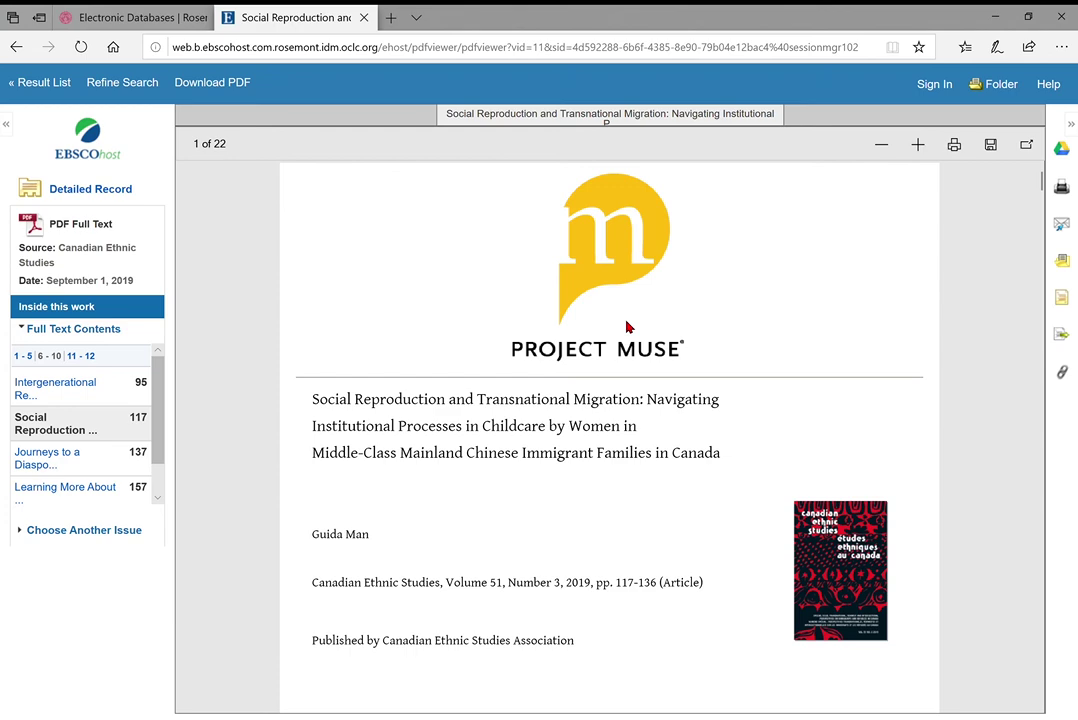
pyautogui.scroll(-4, 846, 320)
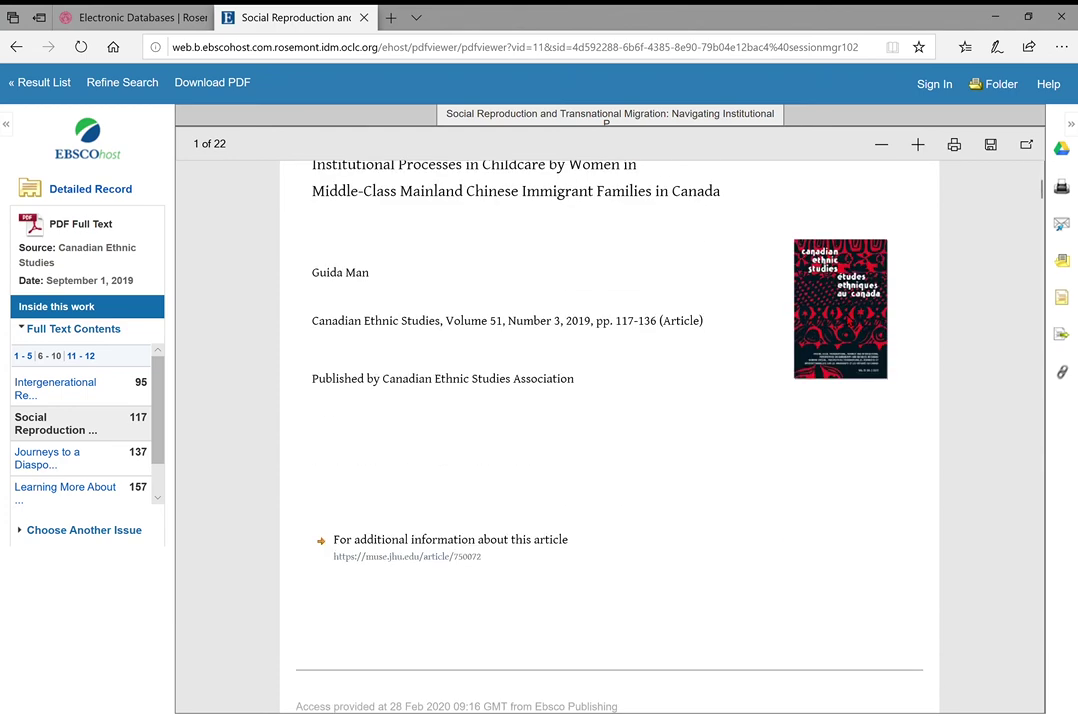
pyautogui.scroll(2, 846, 320)
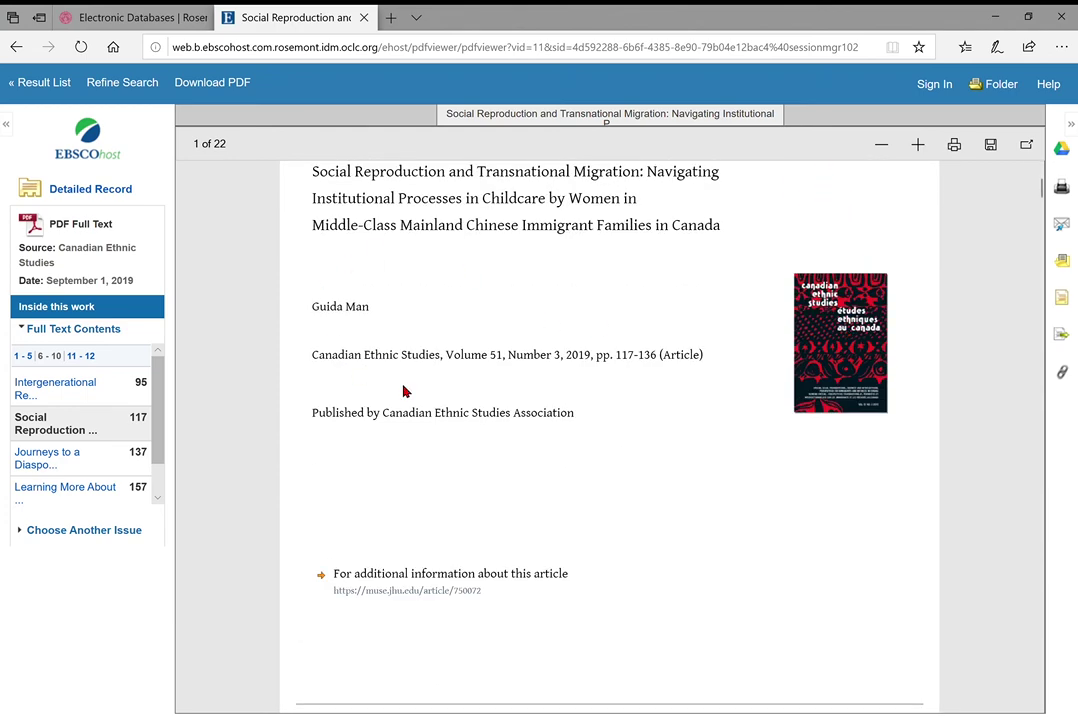
pyautogui.scroll(-1, 606, 433)
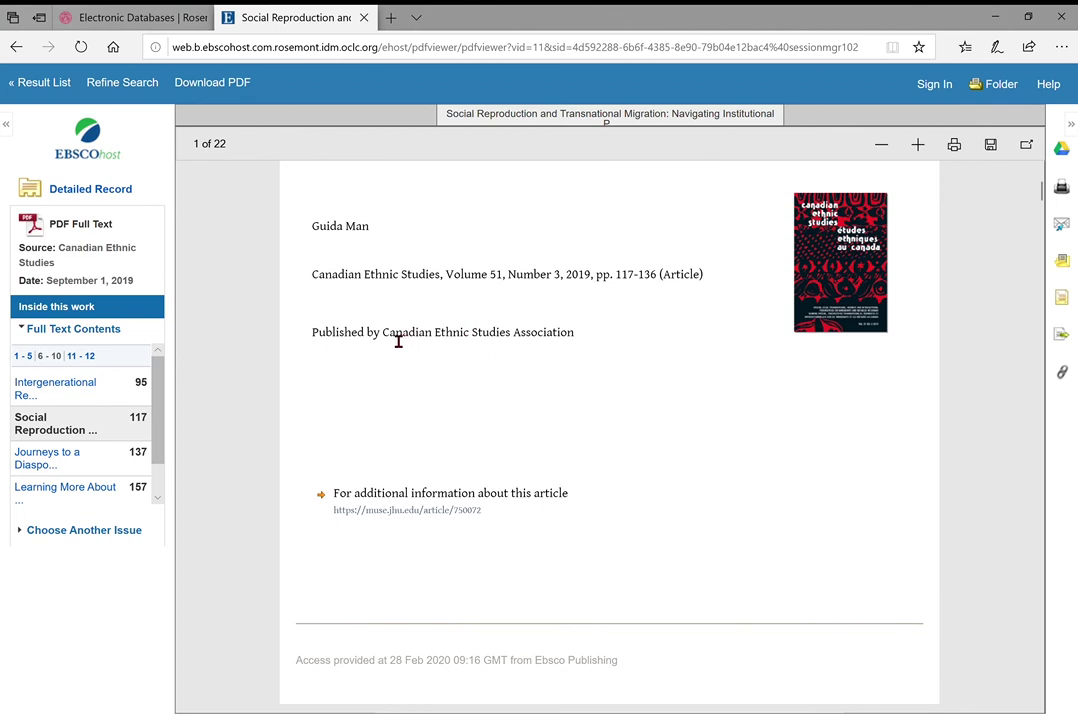
pyautogui.moveTo(384, 336); pyautogui.dragTo(567, 349)
pyautogui.click(430, 345)
pyautogui.moveTo(396, 346); pyautogui.dragTo(571, 349)
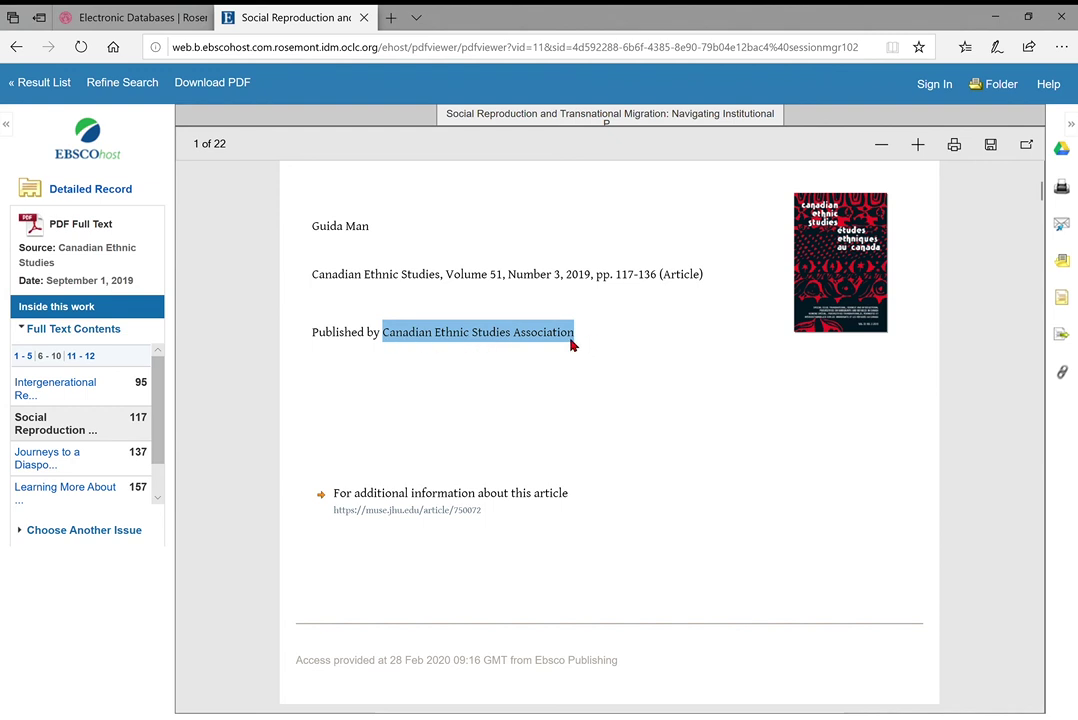
pyautogui.click(510, 353)
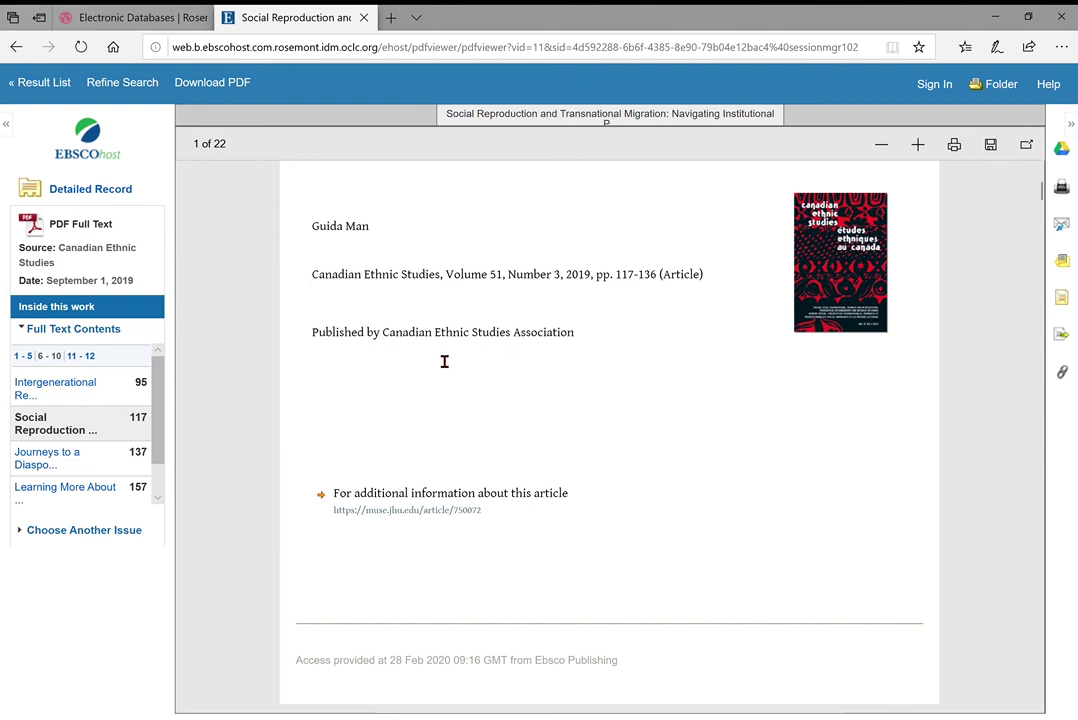
pyautogui.moveTo(384, 338); pyautogui.dragTo(577, 350)
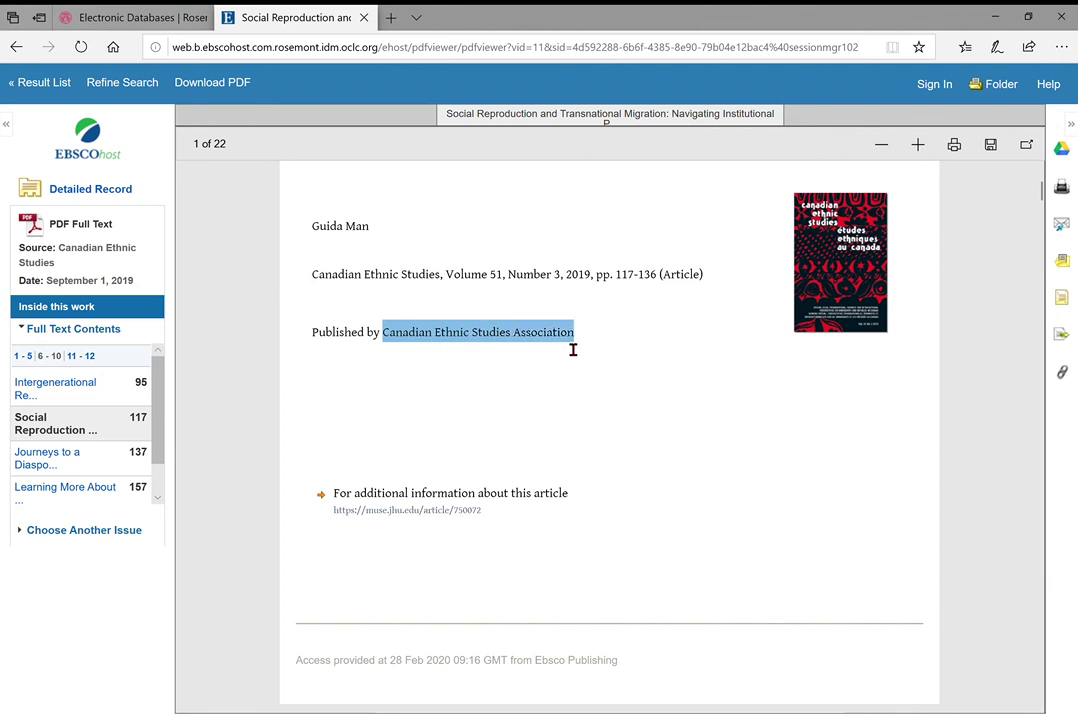
pyautogui.click(560, 348)
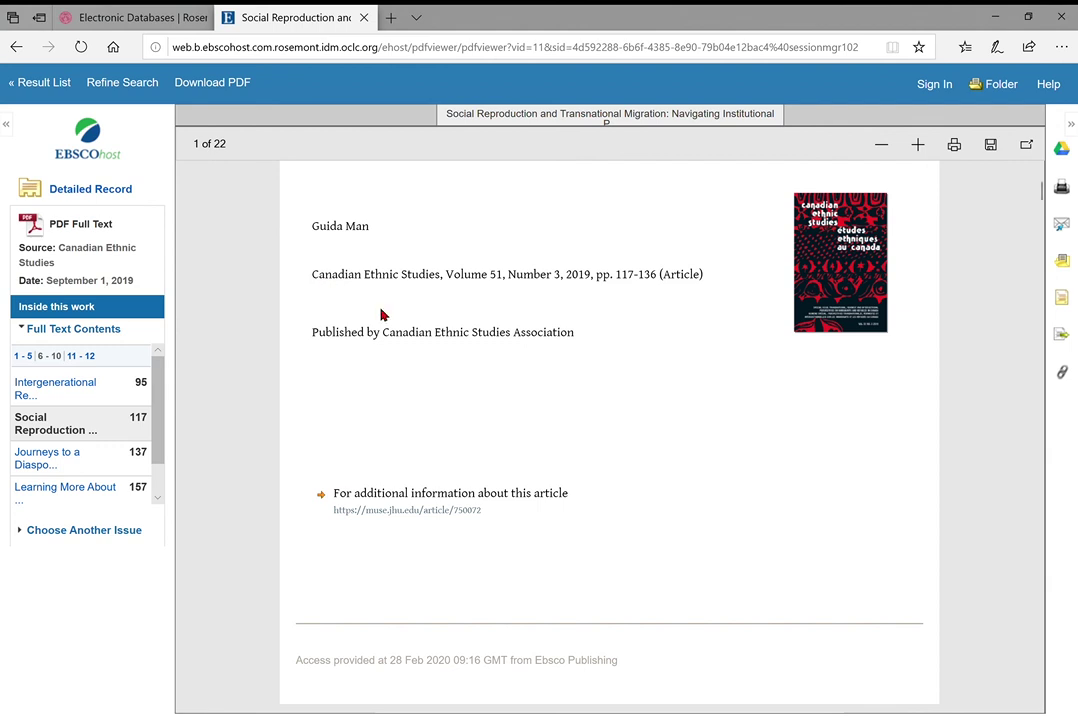
pyautogui.moveTo(385, 337); pyautogui.dragTo(580, 337)
pyautogui.click(580, 337)
# Read through the opening pages of the Social Reproduction article PDF
pyautogui.scroll(-1, 620, 383)
pyautogui.scroll(2, 480, 385)
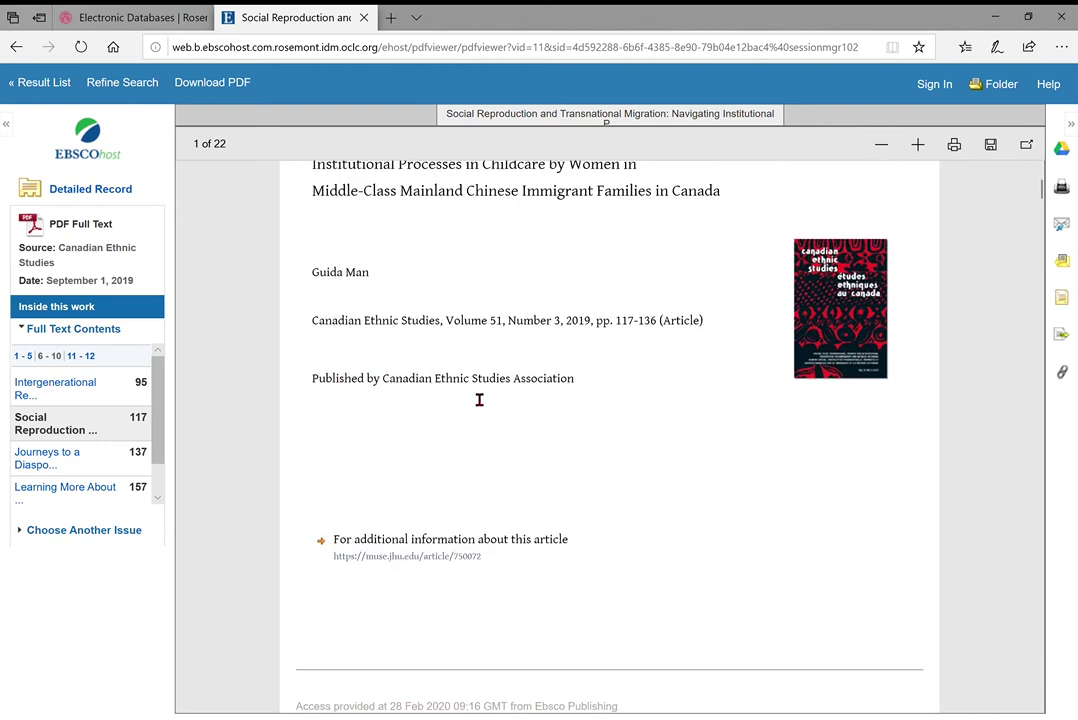
pyautogui.scroll(1, 479, 400)
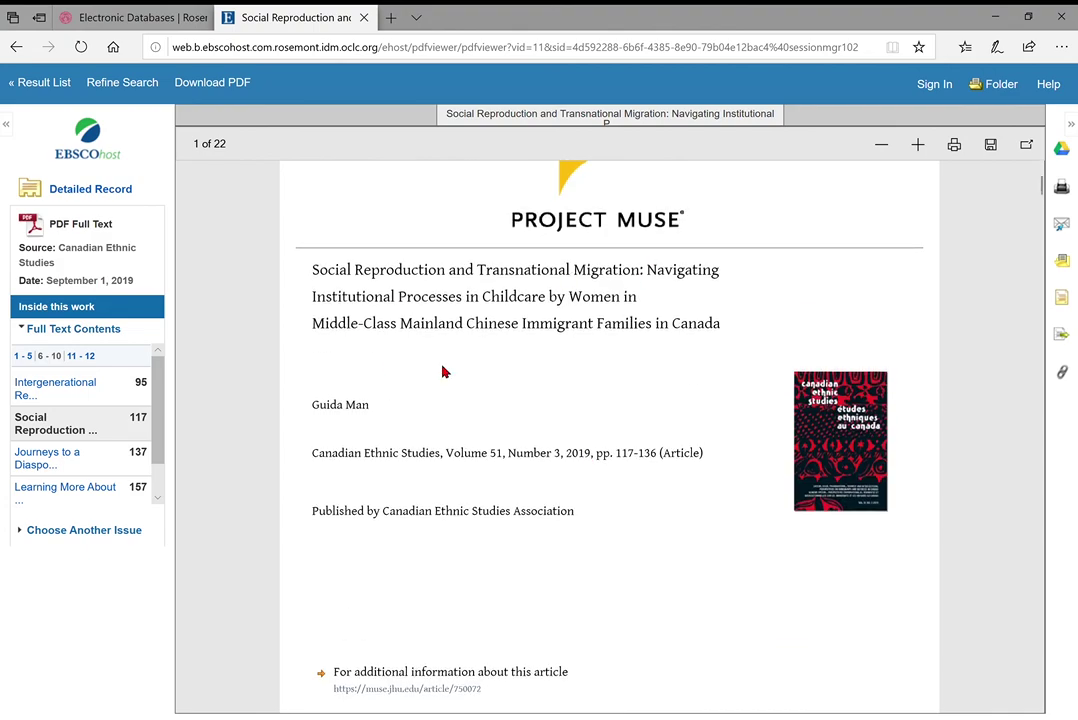
pyautogui.scroll(-10, 445, 372)
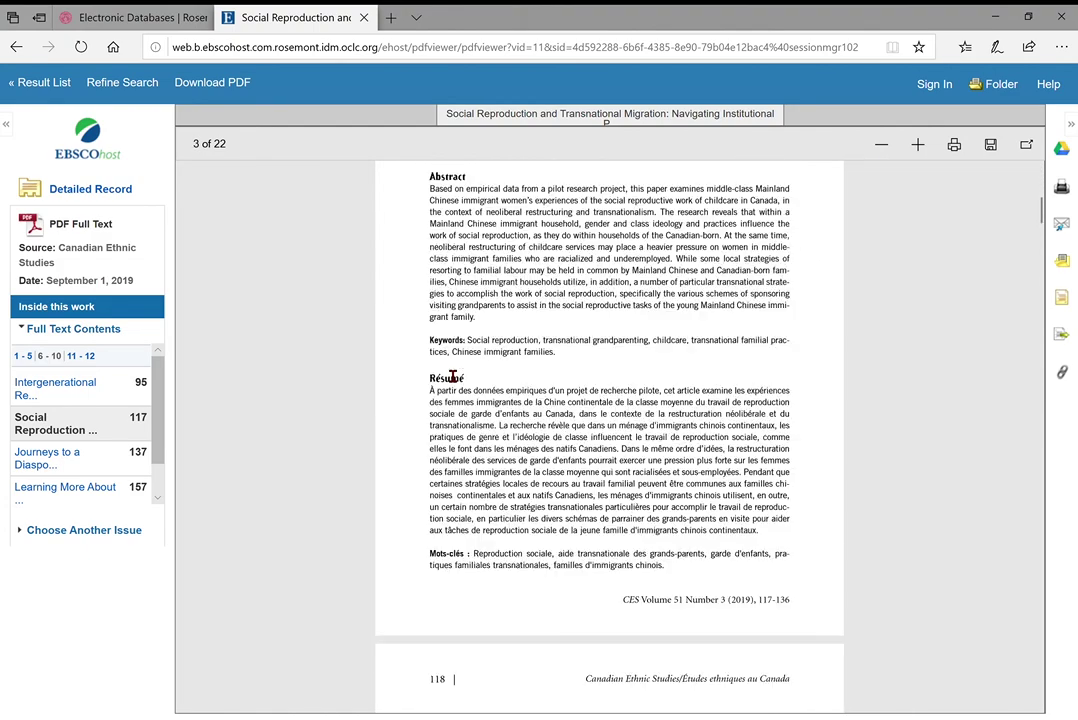
pyautogui.scroll(2, 452, 377)
pyautogui.scroll(-1, 433, 300)
pyautogui.scroll(-4, 433, 300)
pyautogui.scroll(3, 433, 298)
pyautogui.scroll(-8, 577, 338)
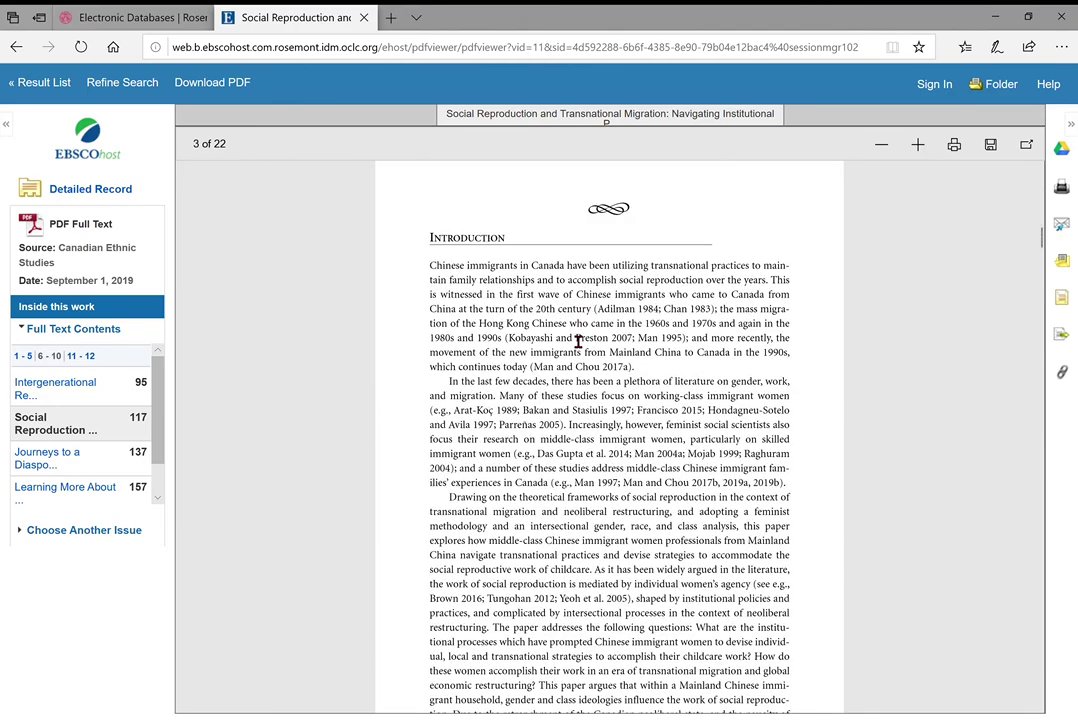
pyautogui.scroll(8, 577, 341)
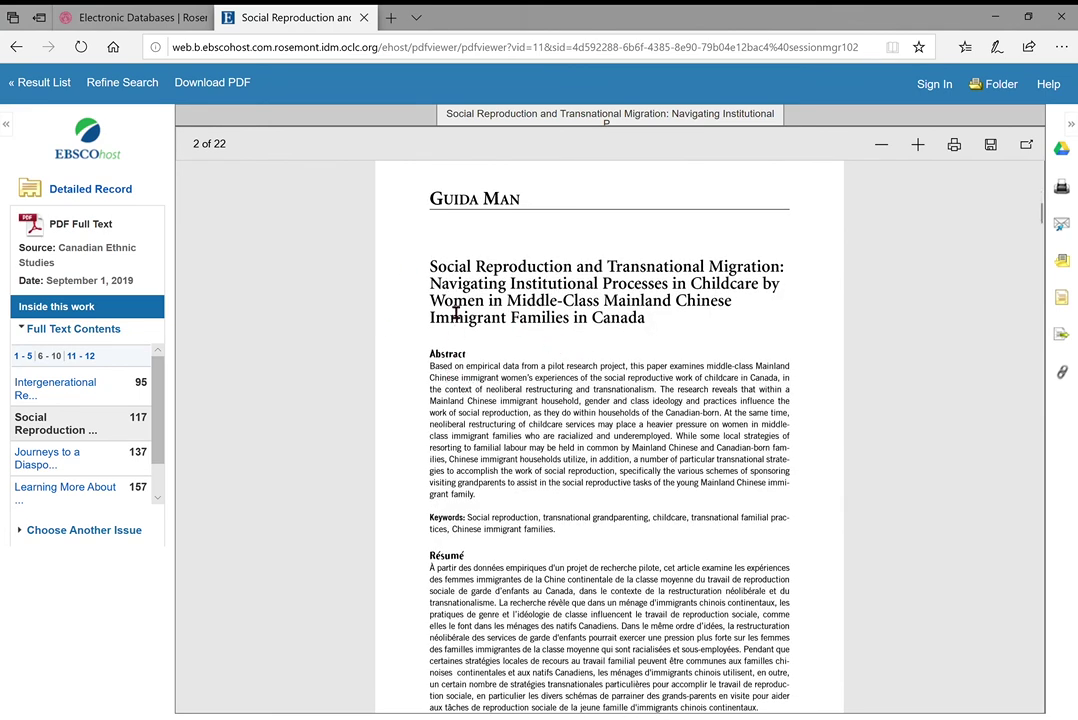
pyautogui.scroll(-8, 603, 421)
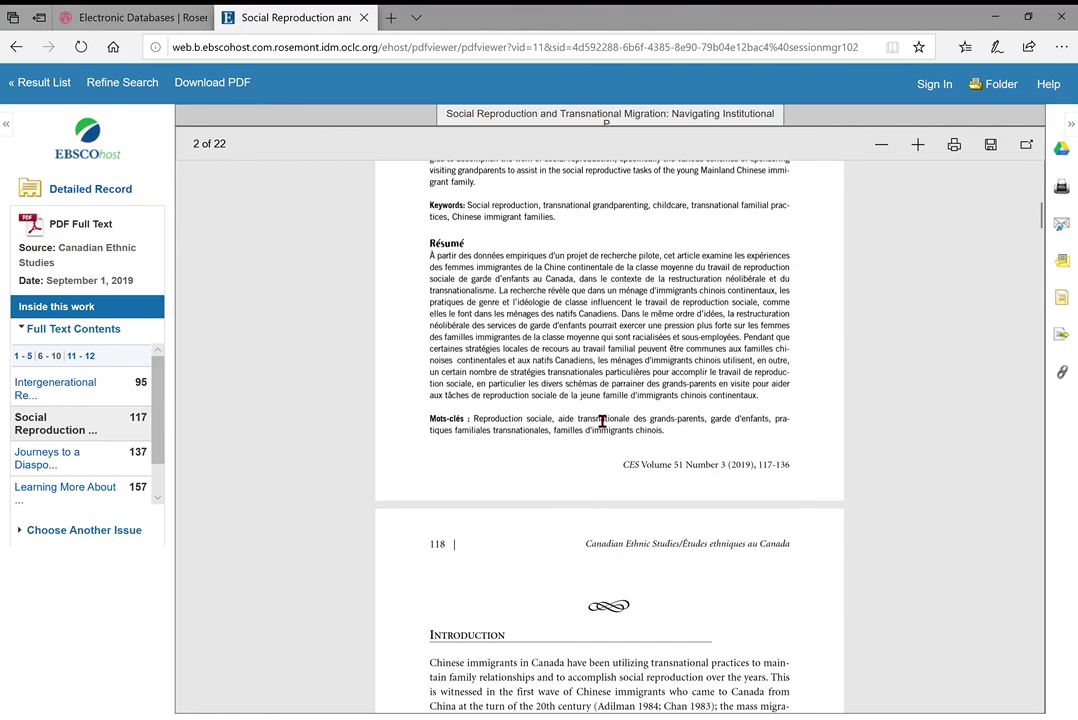
pyautogui.scroll(-8, 590, 528)
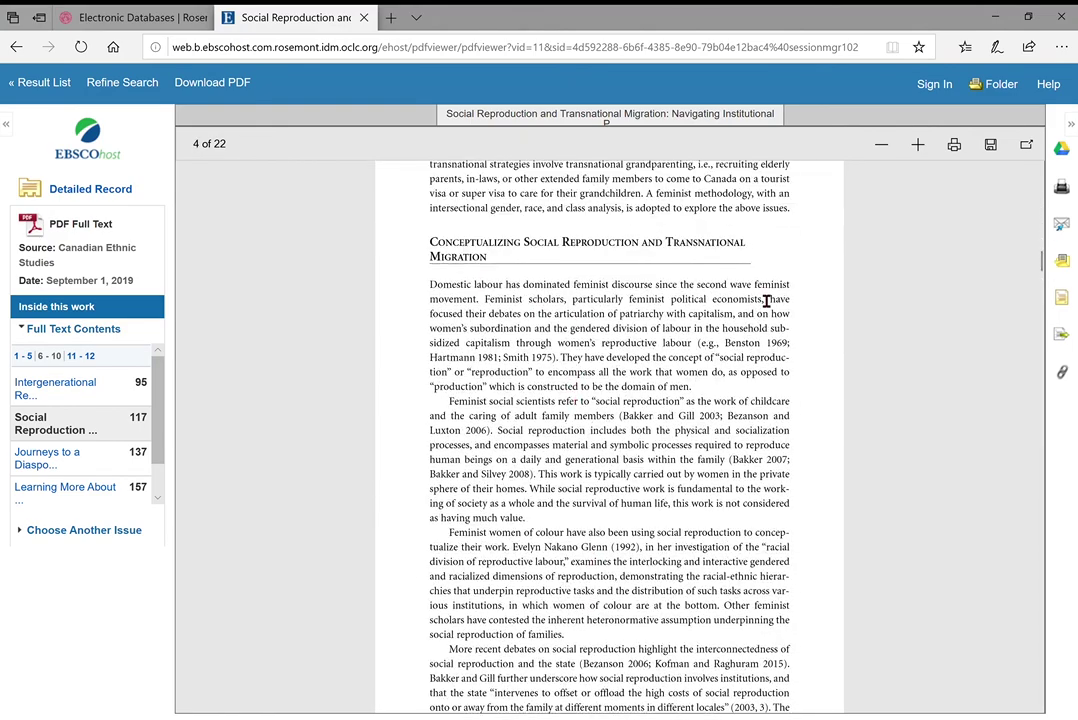
pyautogui.scroll(-12, 765, 303)
pyautogui.scroll(-12, 765, 301)
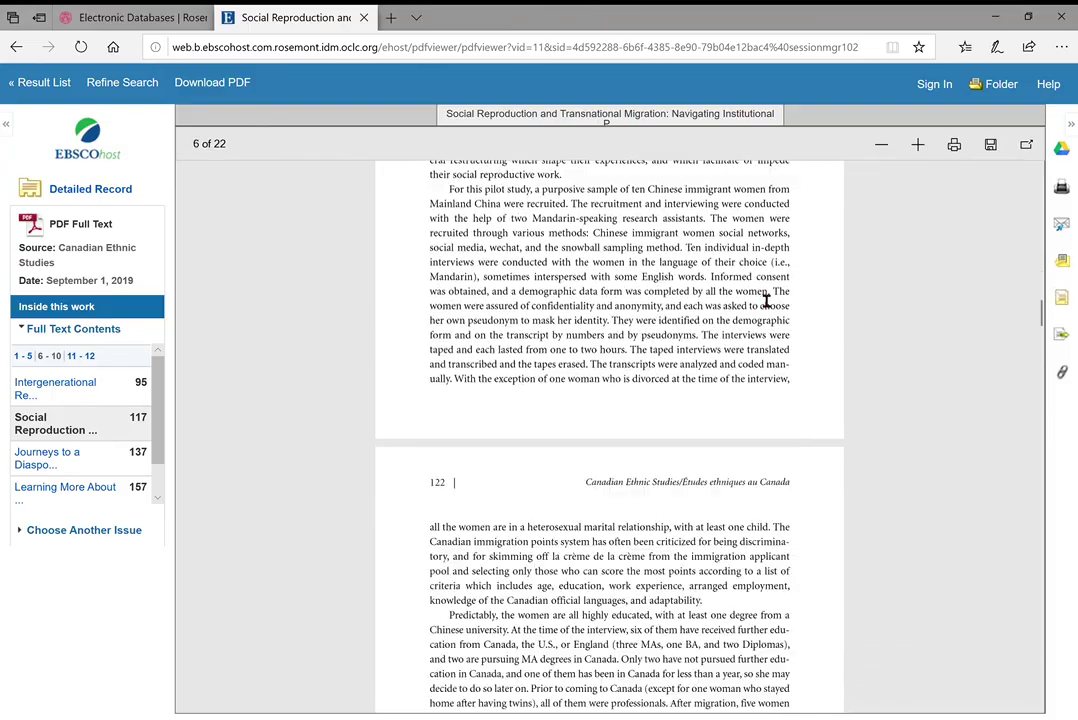
pyautogui.scroll(-20, 758, 297)
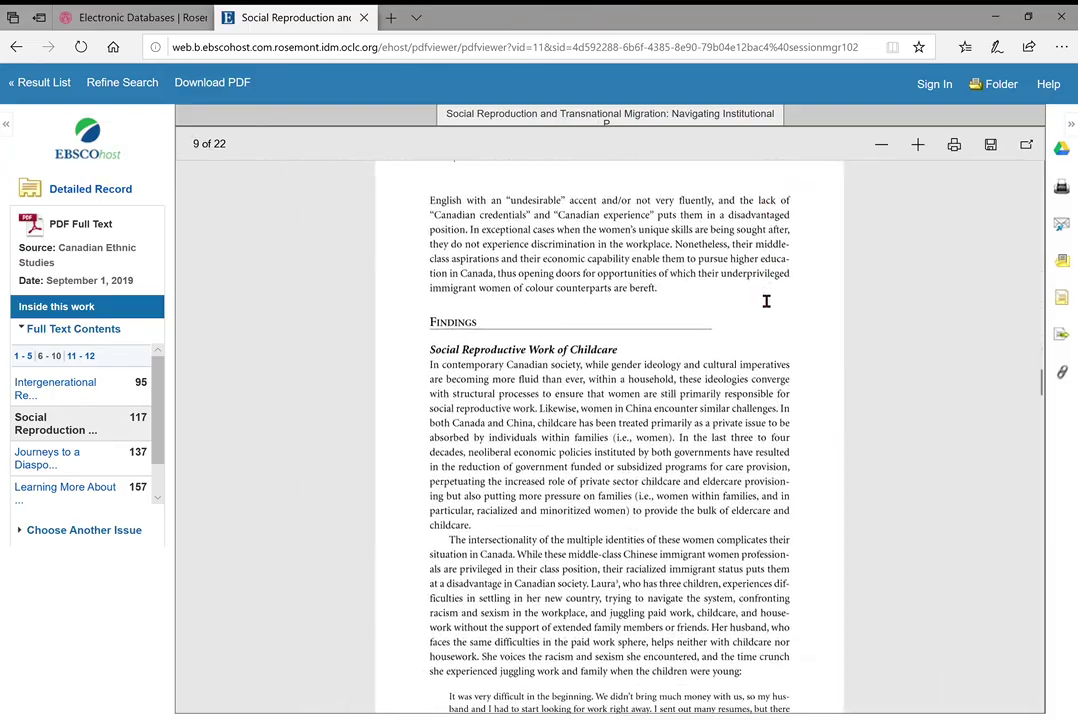
pyautogui.scroll(-15, 756, 297)
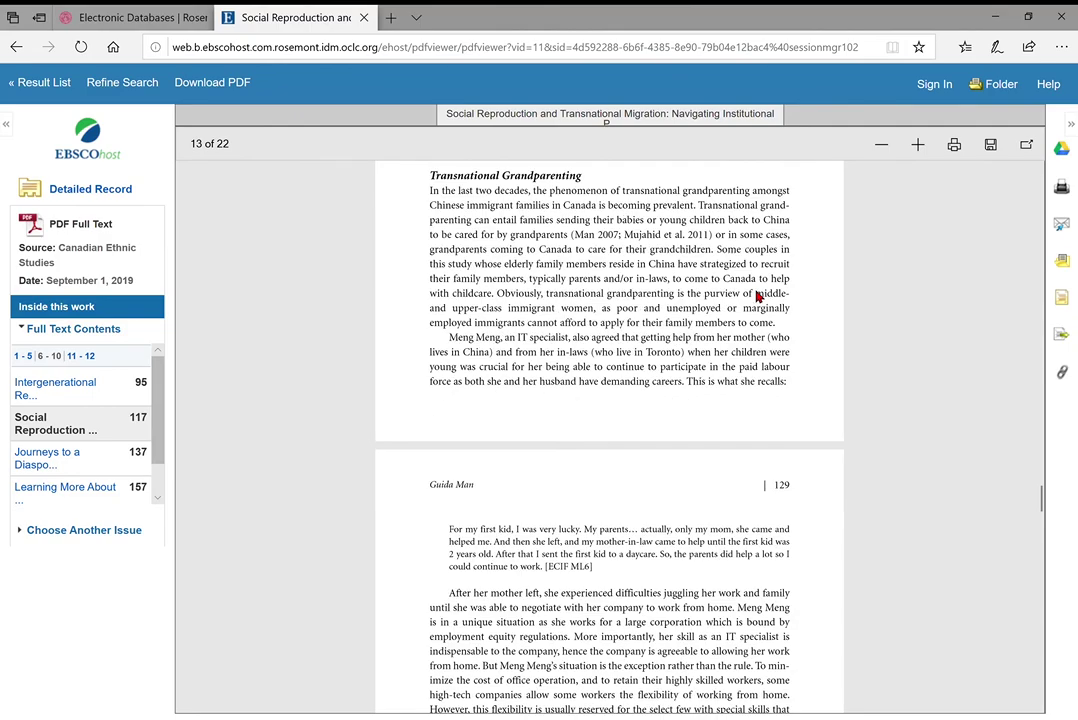
pyautogui.scroll(-10, 756, 297)
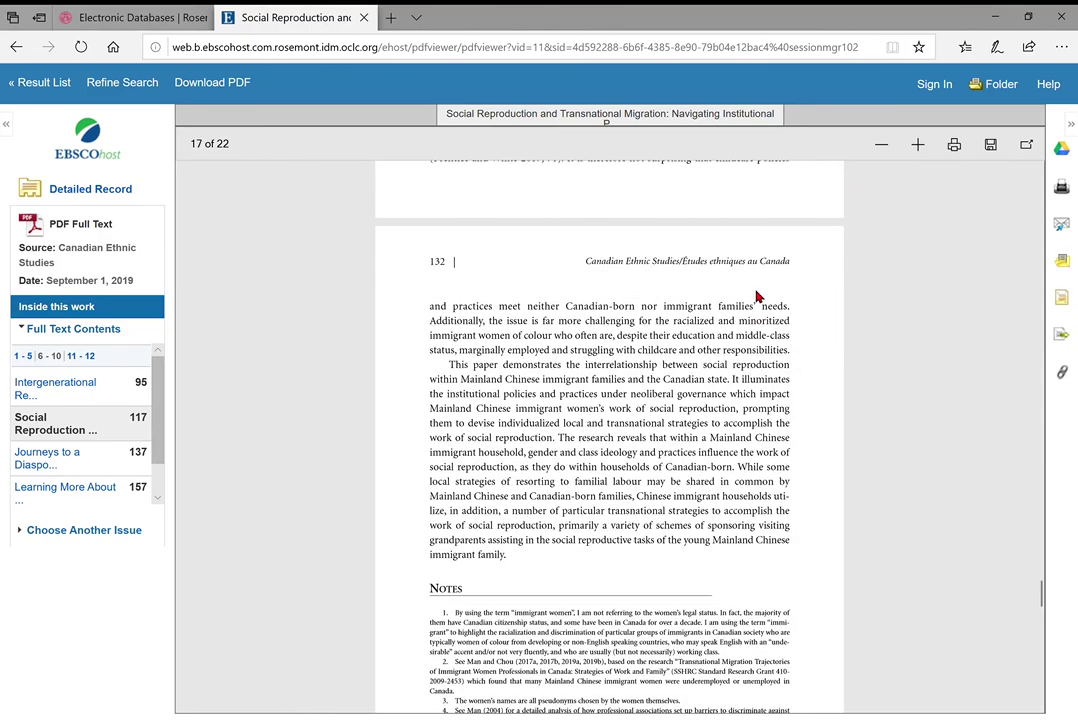
pyautogui.scroll(3, 765, 300)
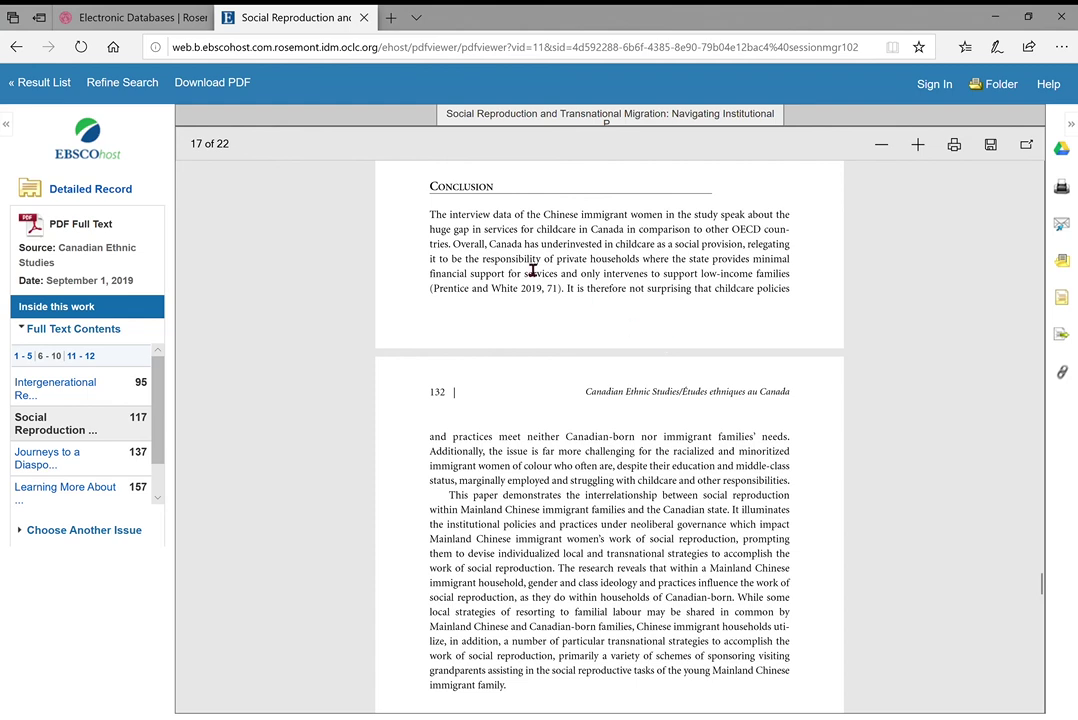
pyautogui.scroll(-1, 590, 364)
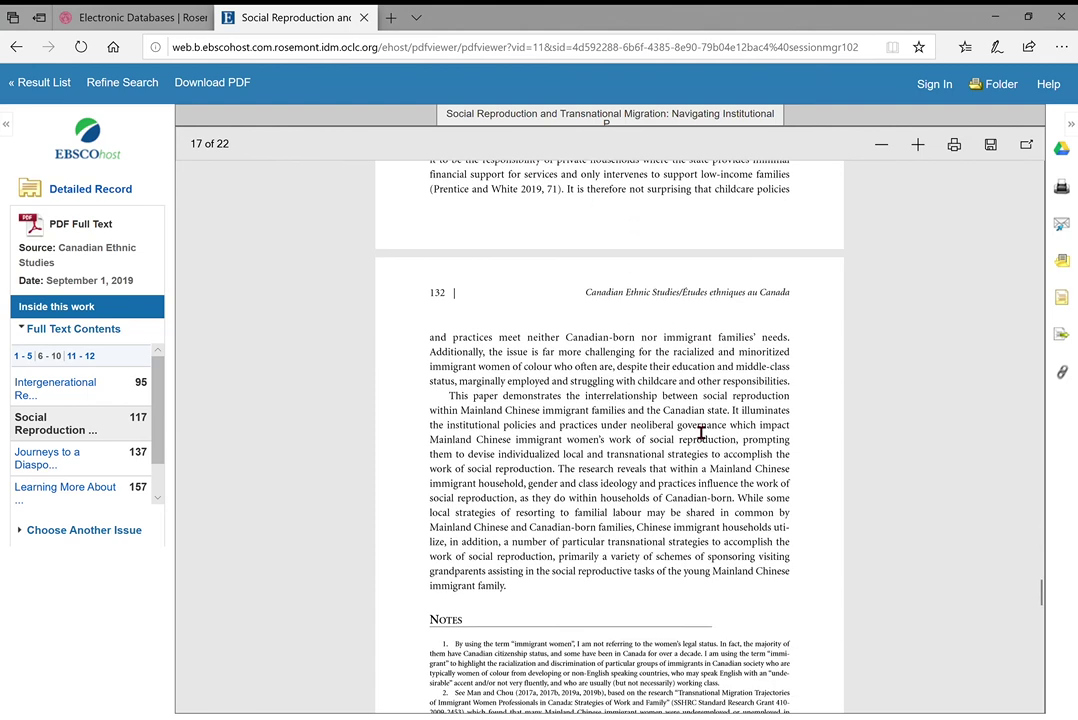
pyautogui.scroll(1, 818, 404)
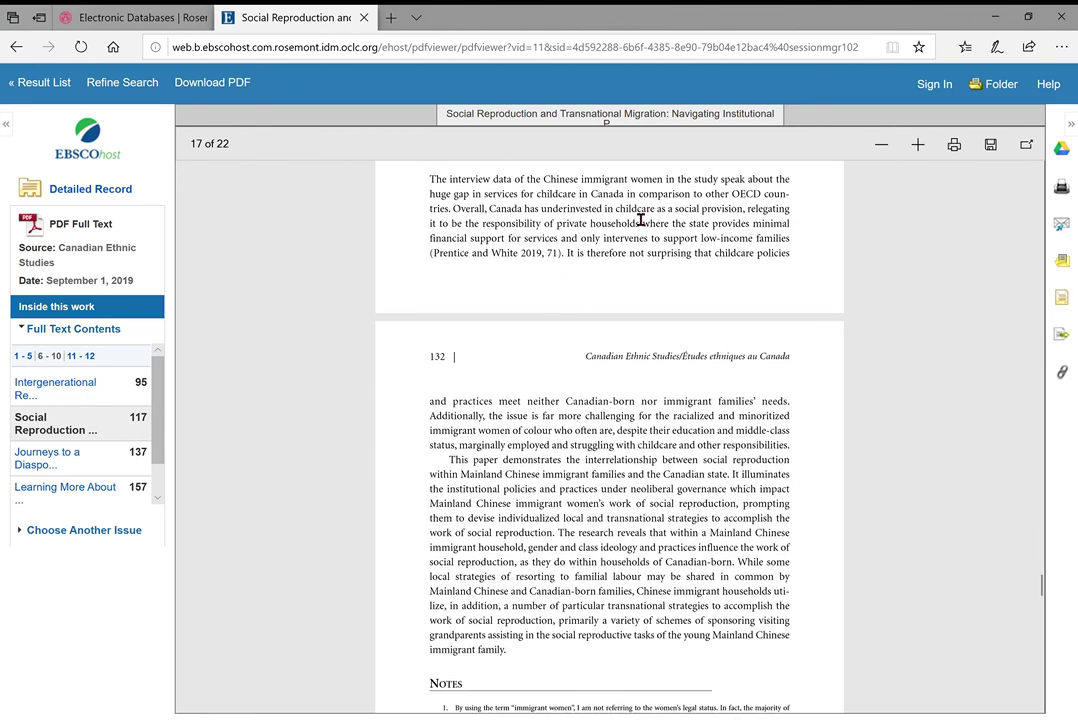
pyautogui.scroll(-3, 527, 470)
pyautogui.scroll(12, 495, 505)
pyautogui.scroll(20, 517, 527)
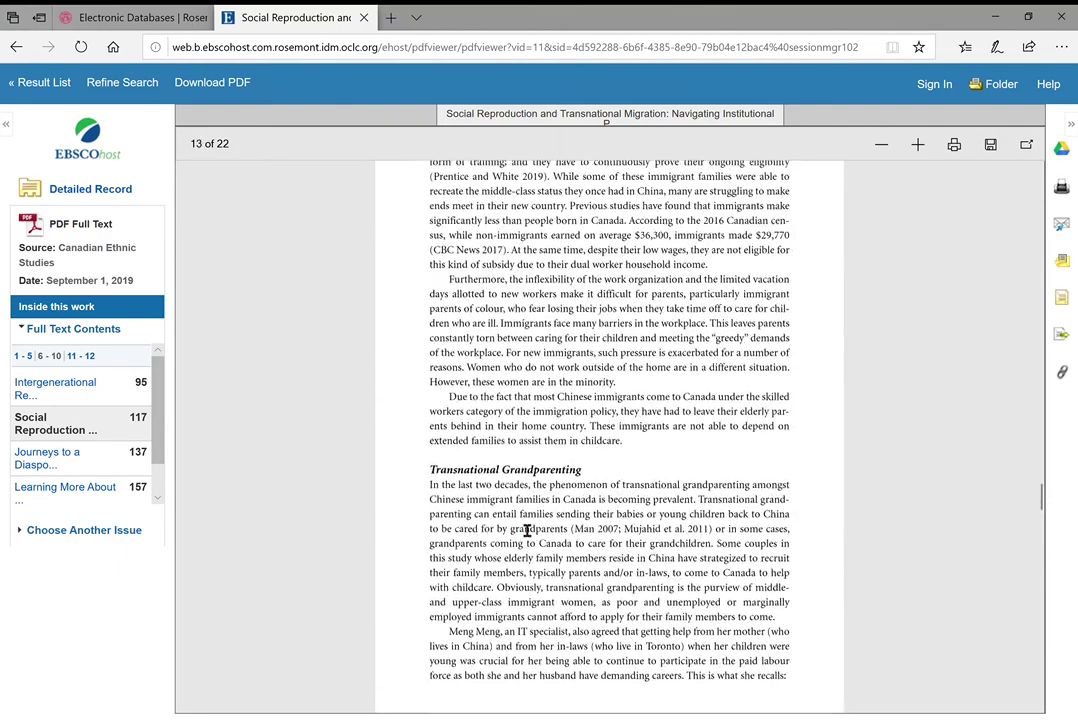
pyautogui.scroll(2, 527, 531)
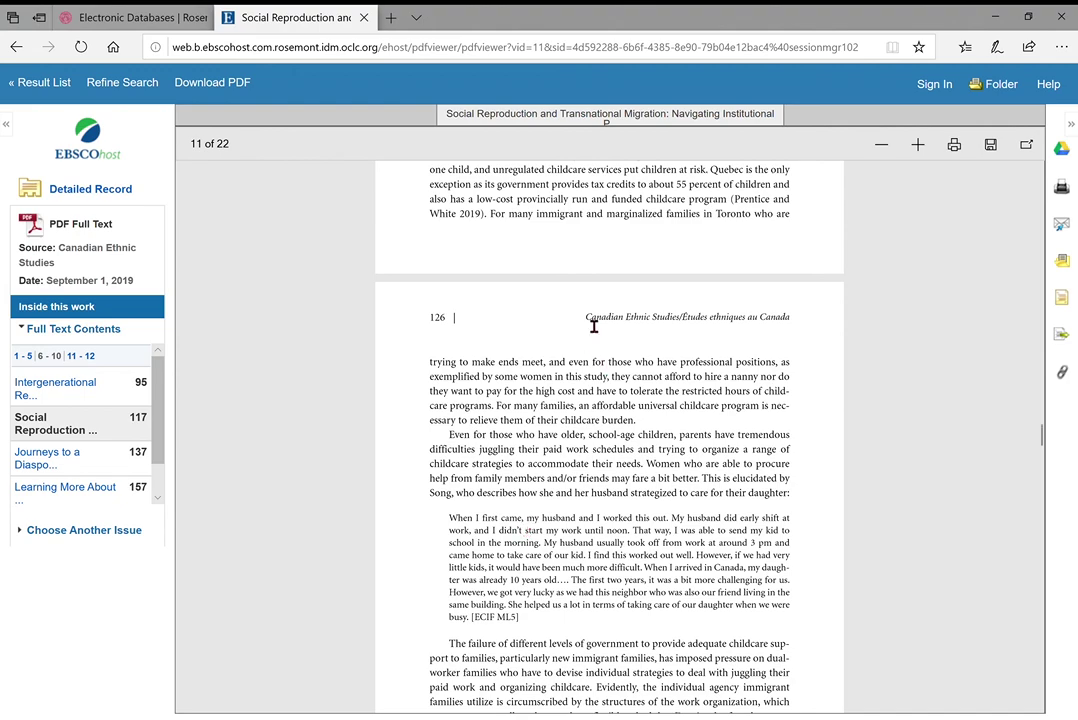
# Continue reading the PDF down to page 7 of 22, then return to the Result List
pyautogui.scroll(15, 583, 320)
pyautogui.scroll(15, 583, 320)
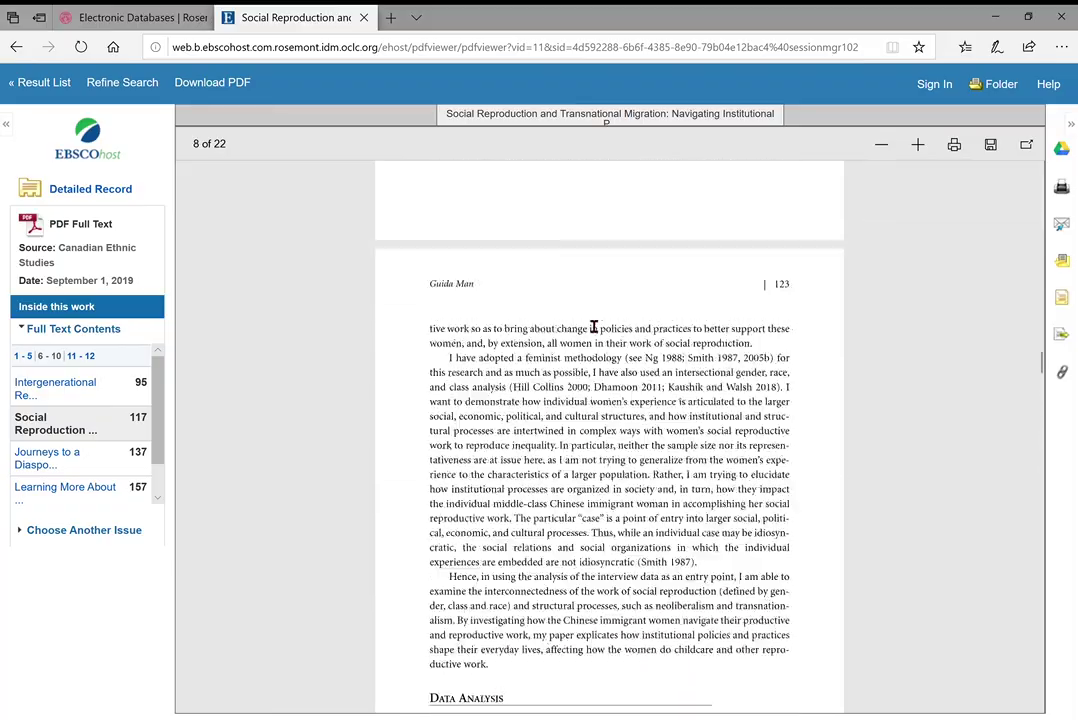
pyautogui.scroll(15, 594, 326)
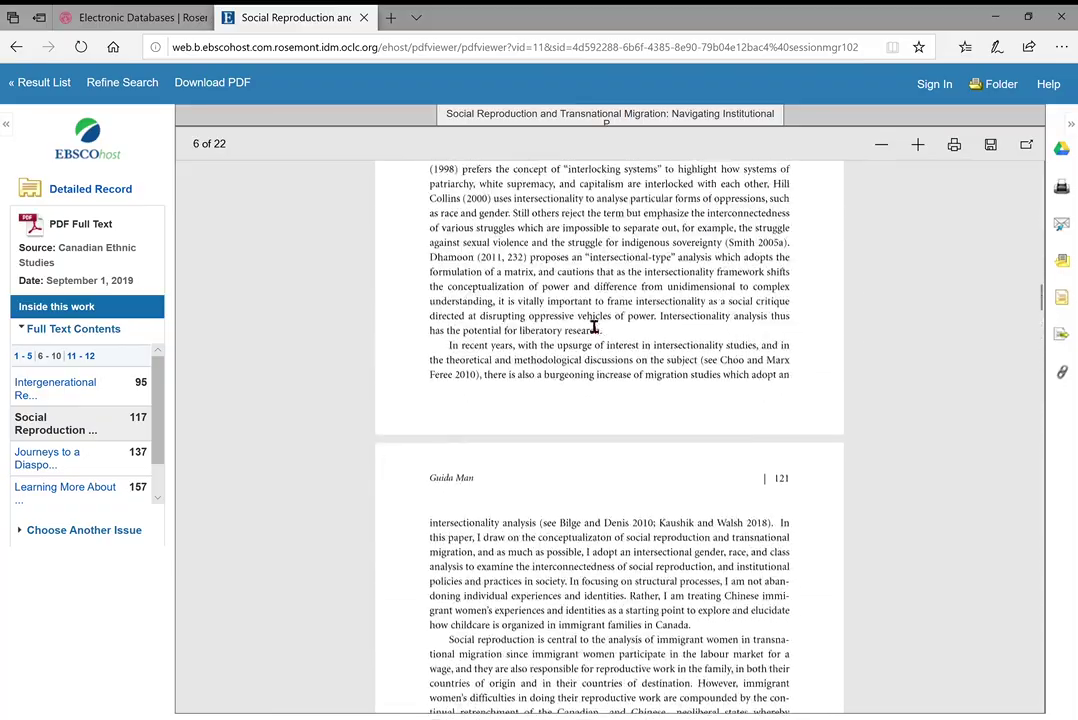
pyautogui.scroll(5, 585, 320)
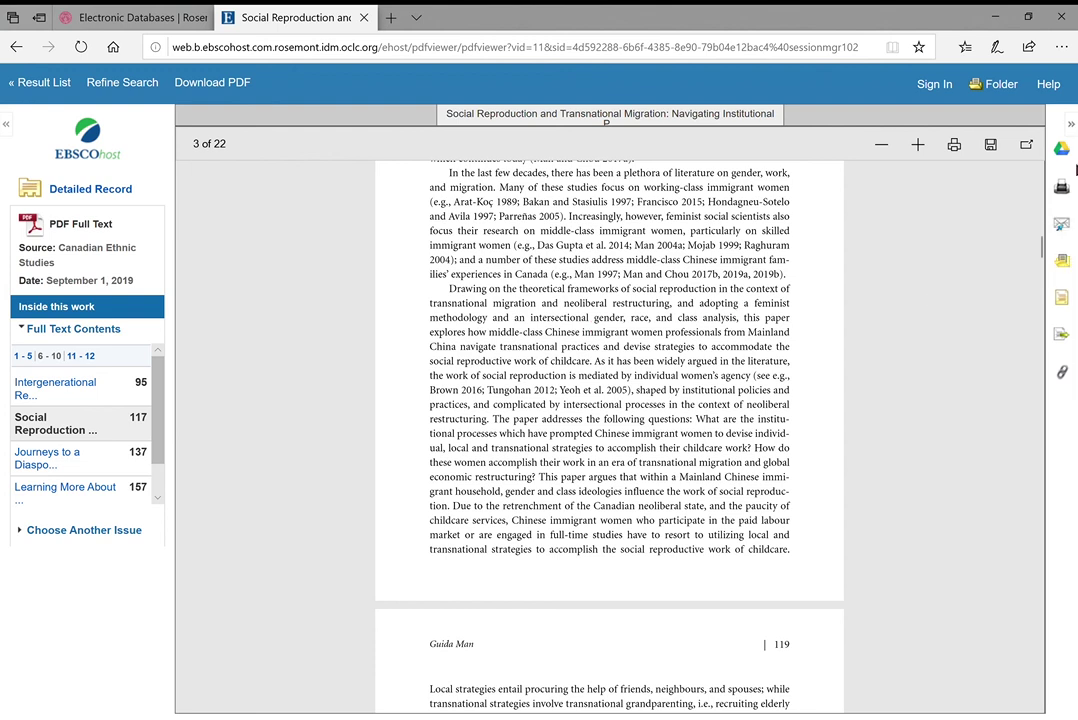
pyautogui.scroll(-3, 669, 426)
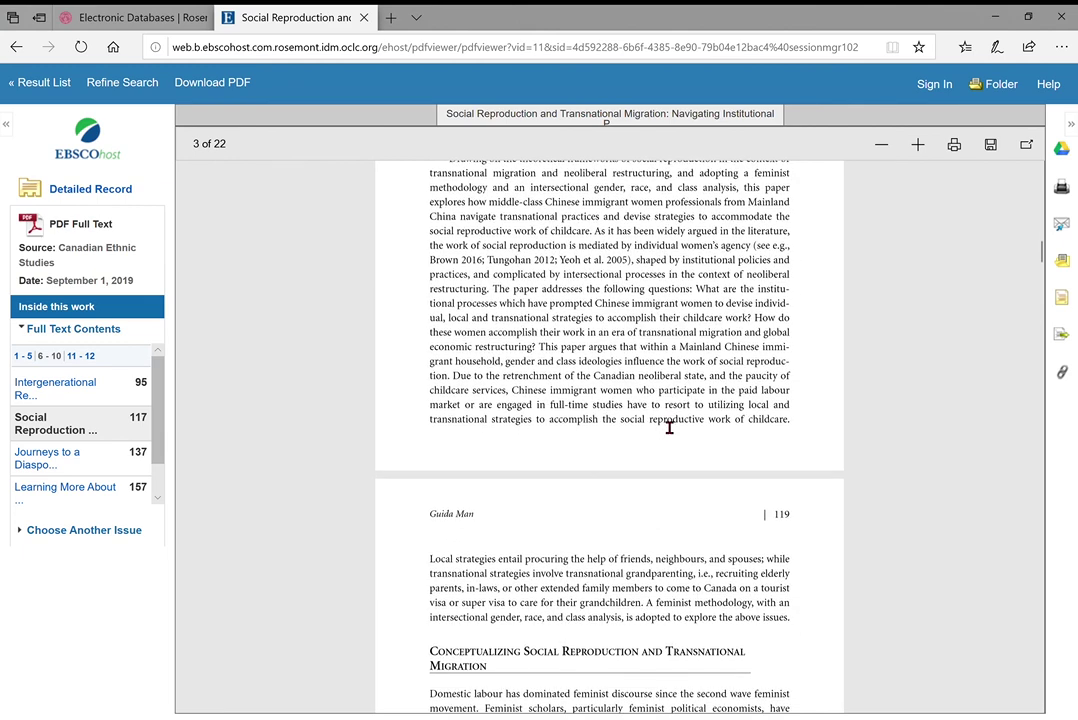
pyautogui.scroll(-2, 669, 426)
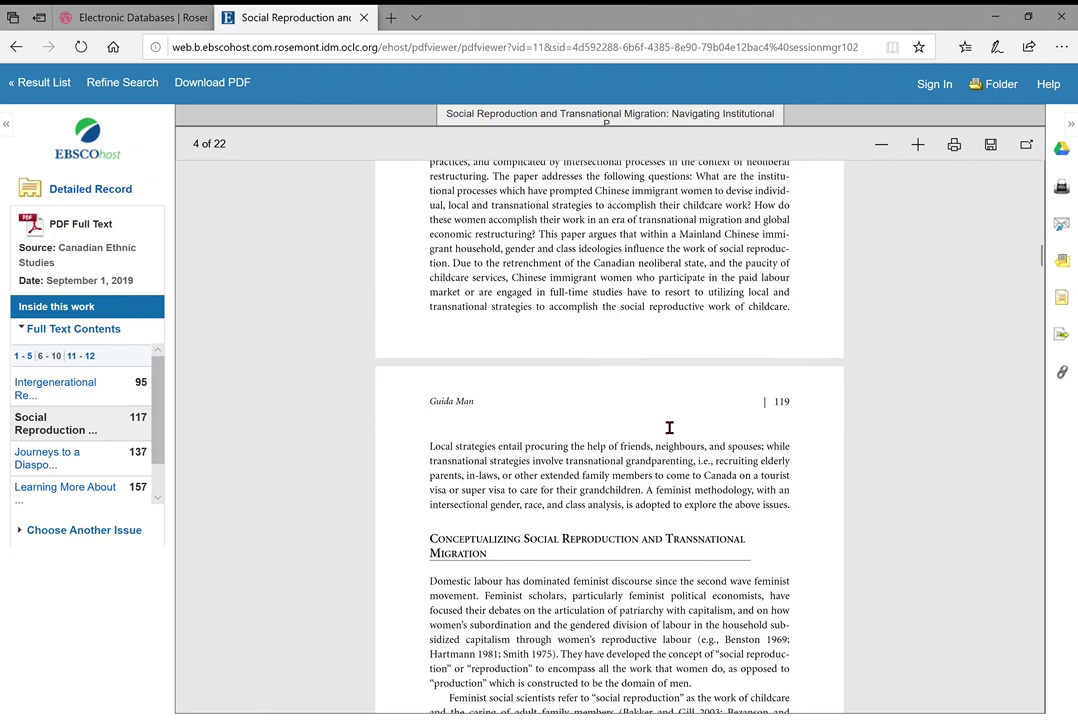
pyautogui.scroll(-7, 669, 427)
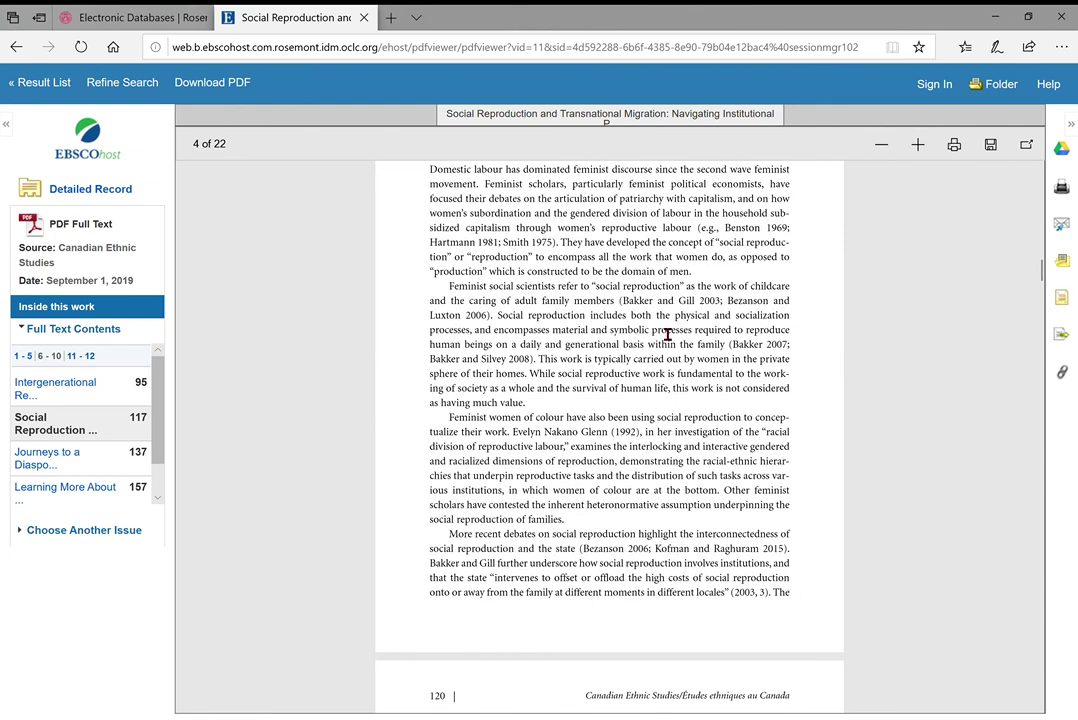
pyautogui.scroll(-10, 668, 334)
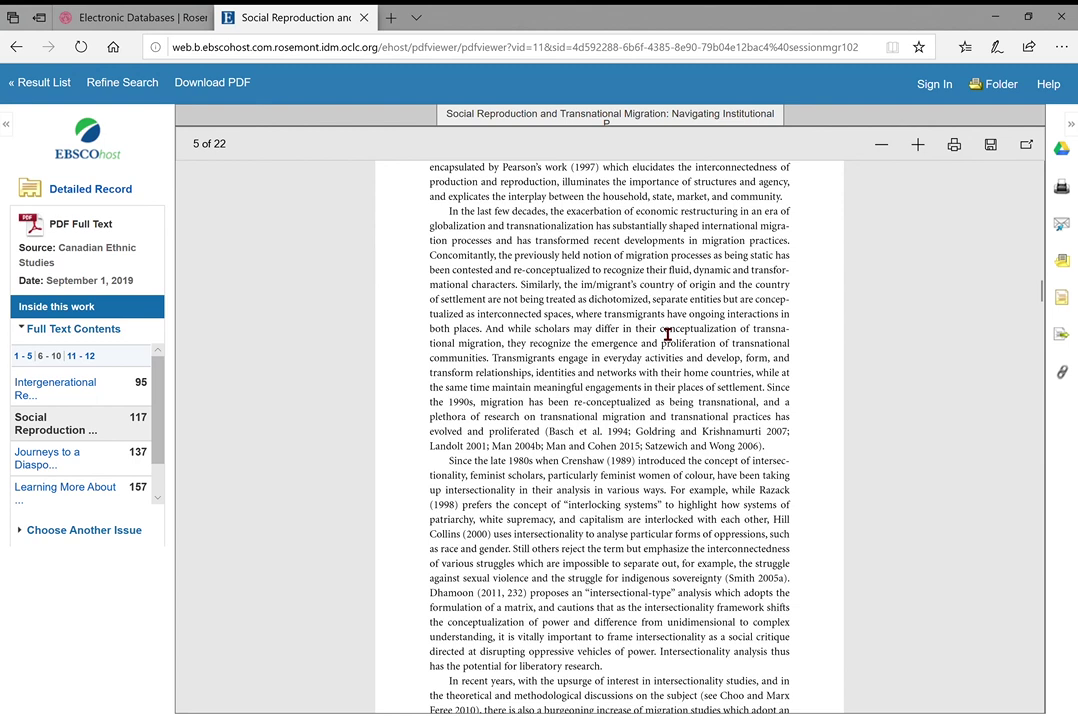
pyautogui.scroll(-4, 530, 344)
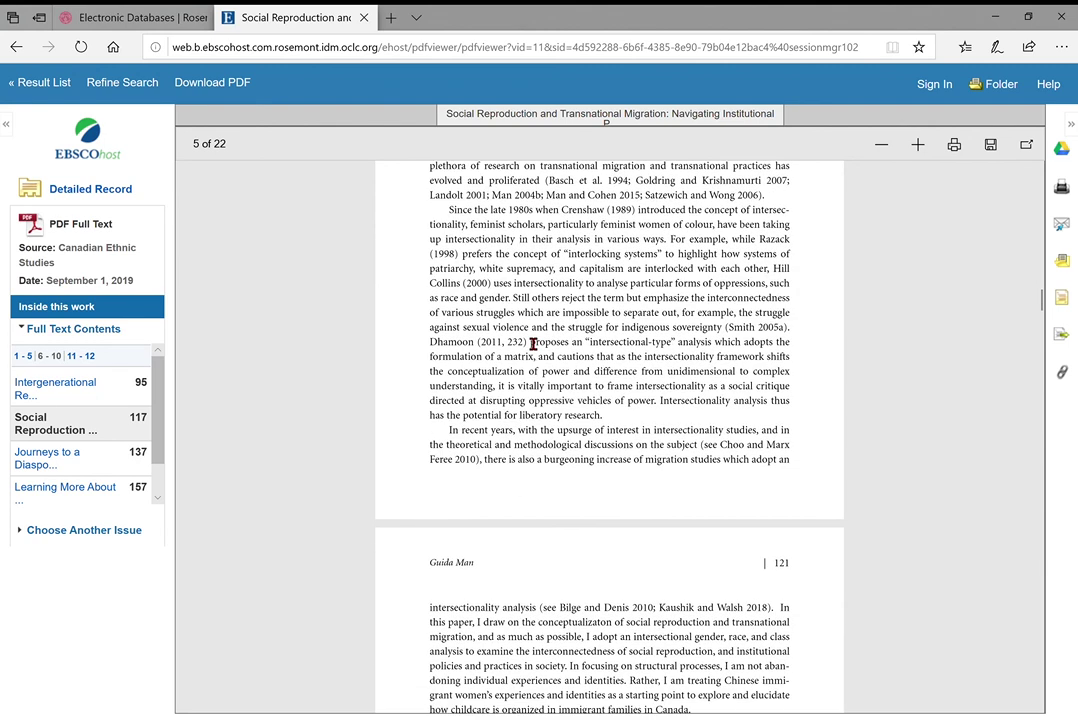
pyautogui.scroll(-8, 533, 344)
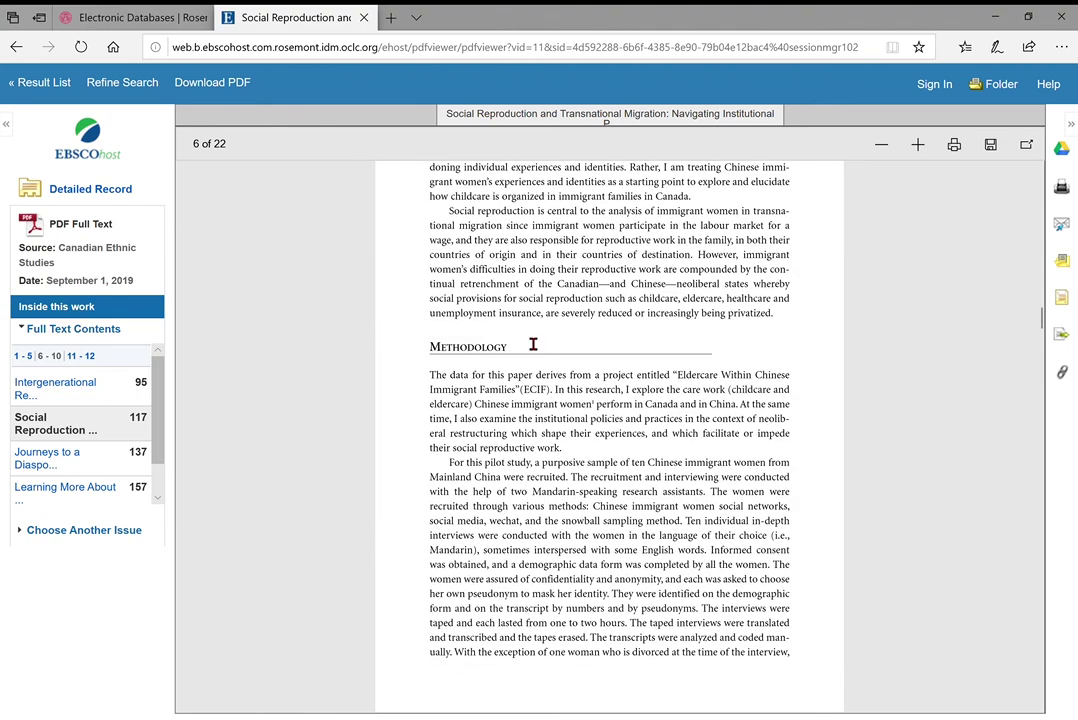
pyautogui.scroll(-3, 532, 380)
pyautogui.scroll(-5, 604, 236)
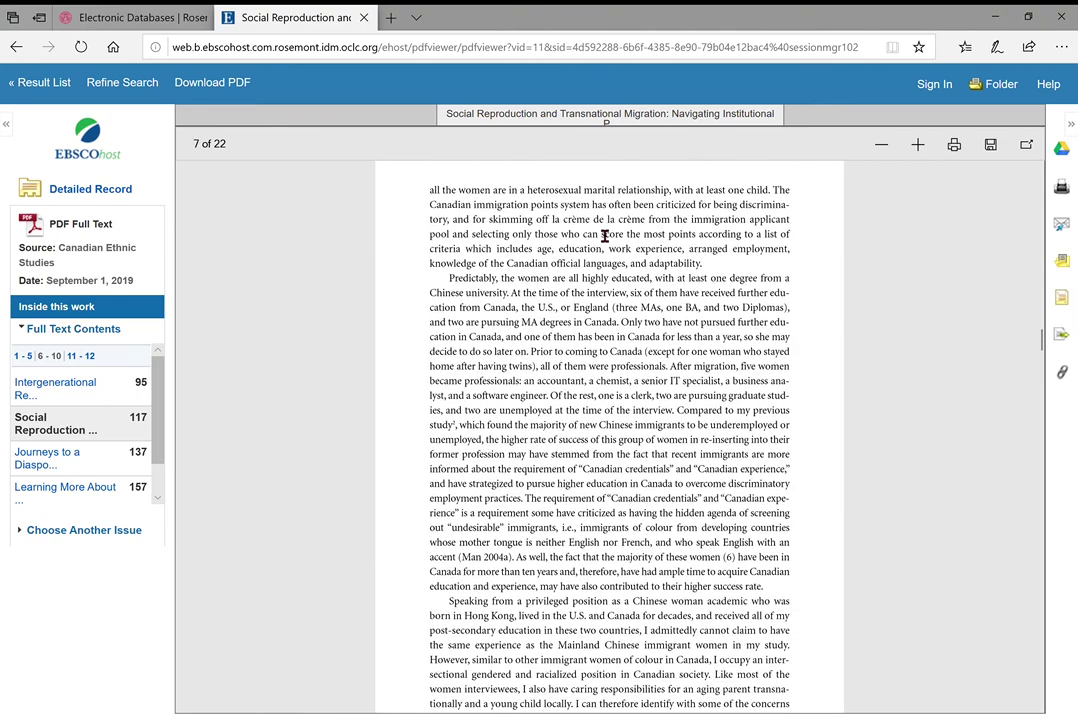
pyautogui.scroll(-3, 604, 236)
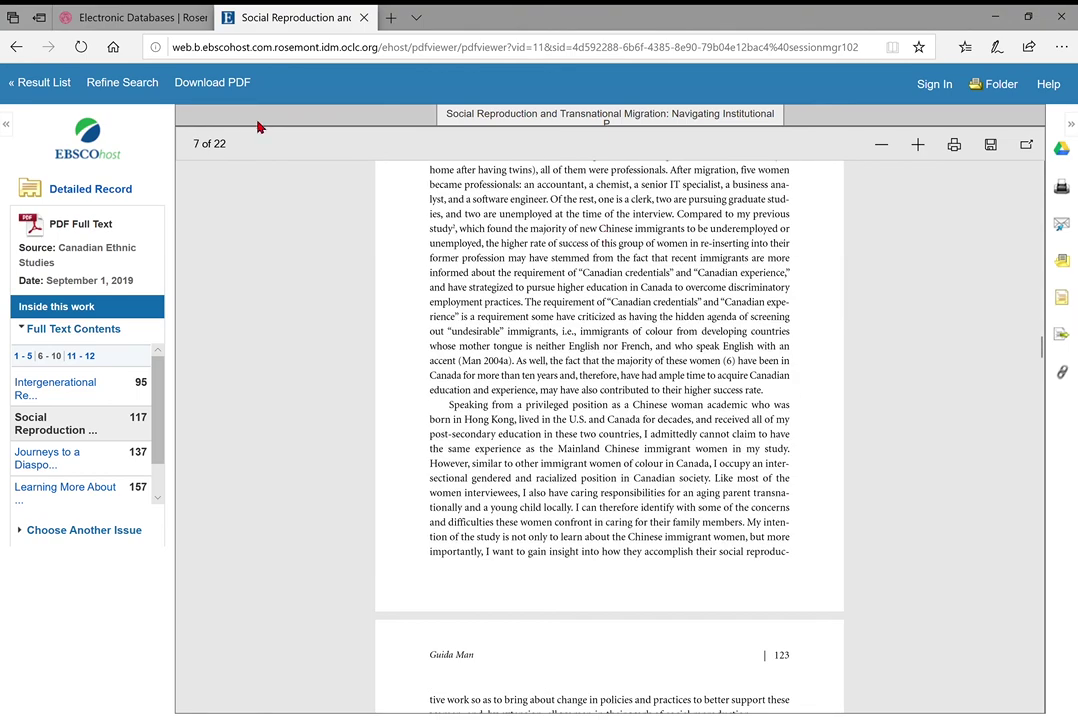
pyautogui.click(43, 89)
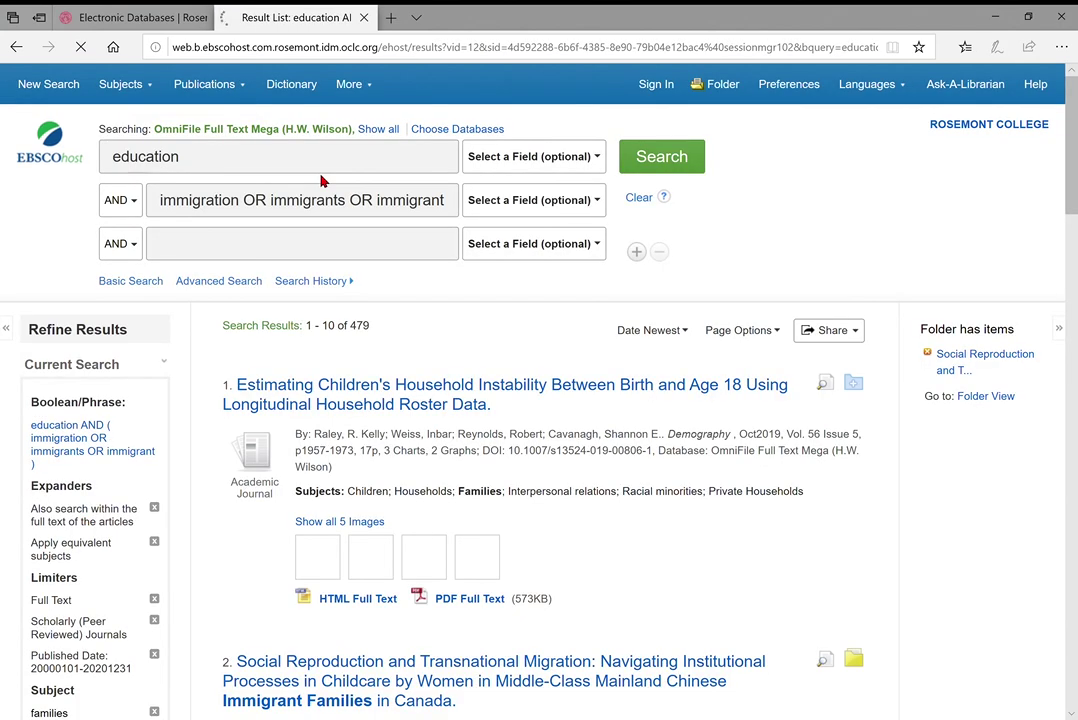
# Point out the terms immigration, immigrants and immigrant in the second search box of the 479 results
pyautogui.scroll(-5, 280, 250)
pyautogui.scroll(5, 800, 241)
pyautogui.scroll(-1, 601, 240)
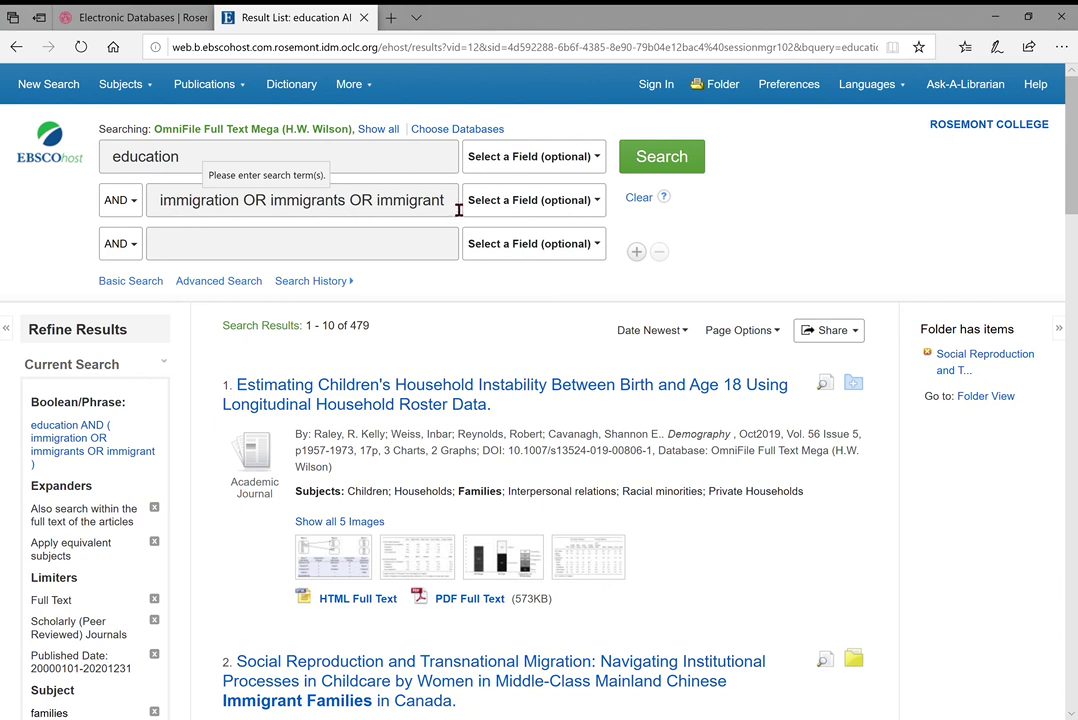
pyautogui.doubleClick(212, 210)
pyautogui.doubleClick(306, 212)
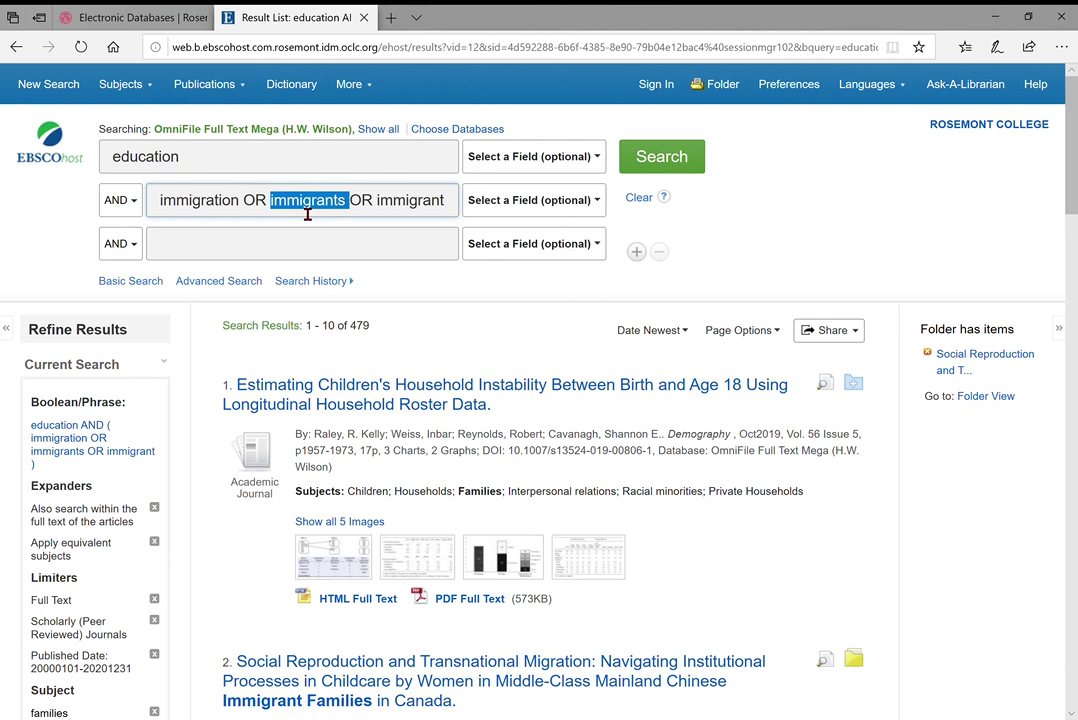
pyautogui.doubleClick(424, 213)
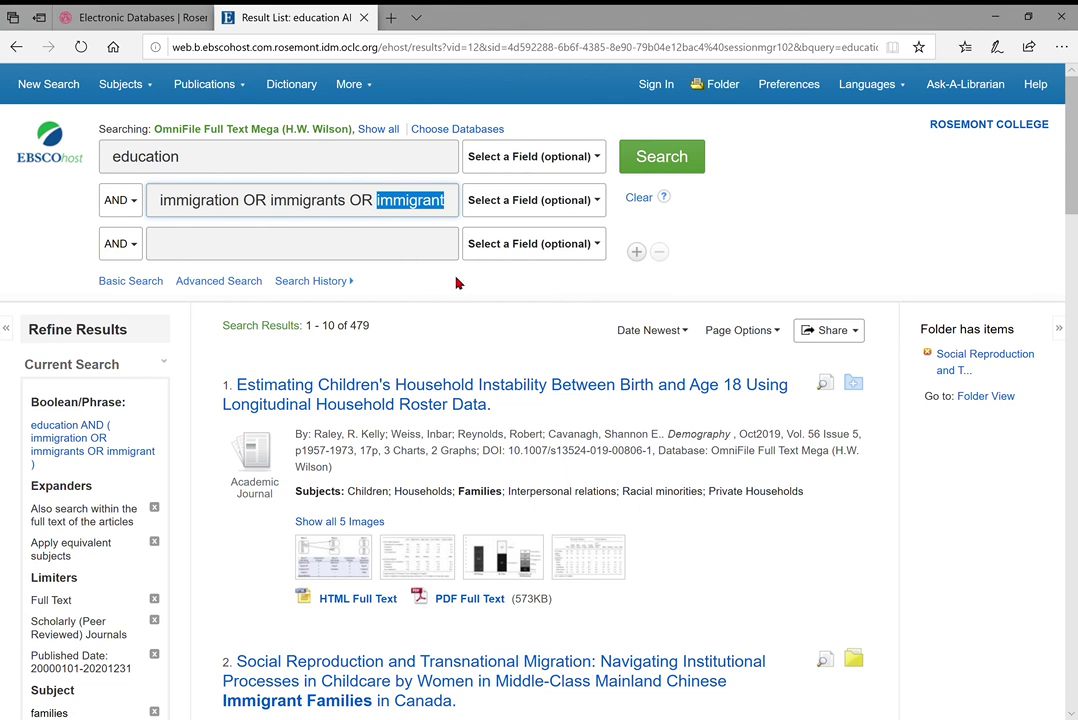
pyautogui.scroll(-1, 600, 355)
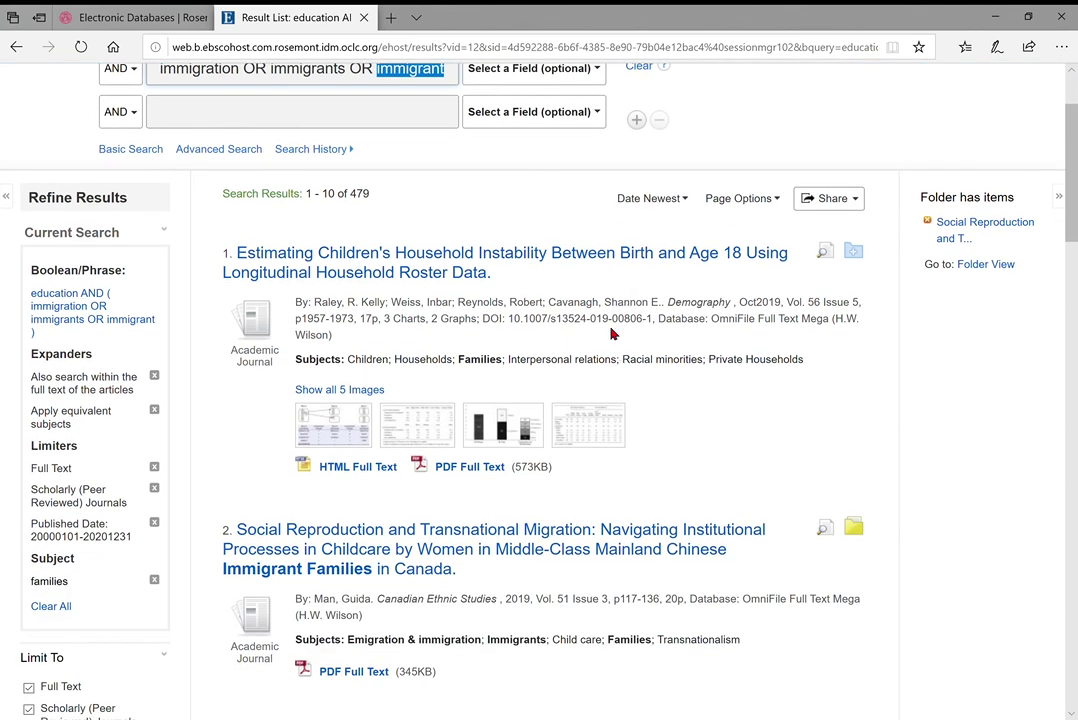
pyautogui.scroll(1, 580, 335)
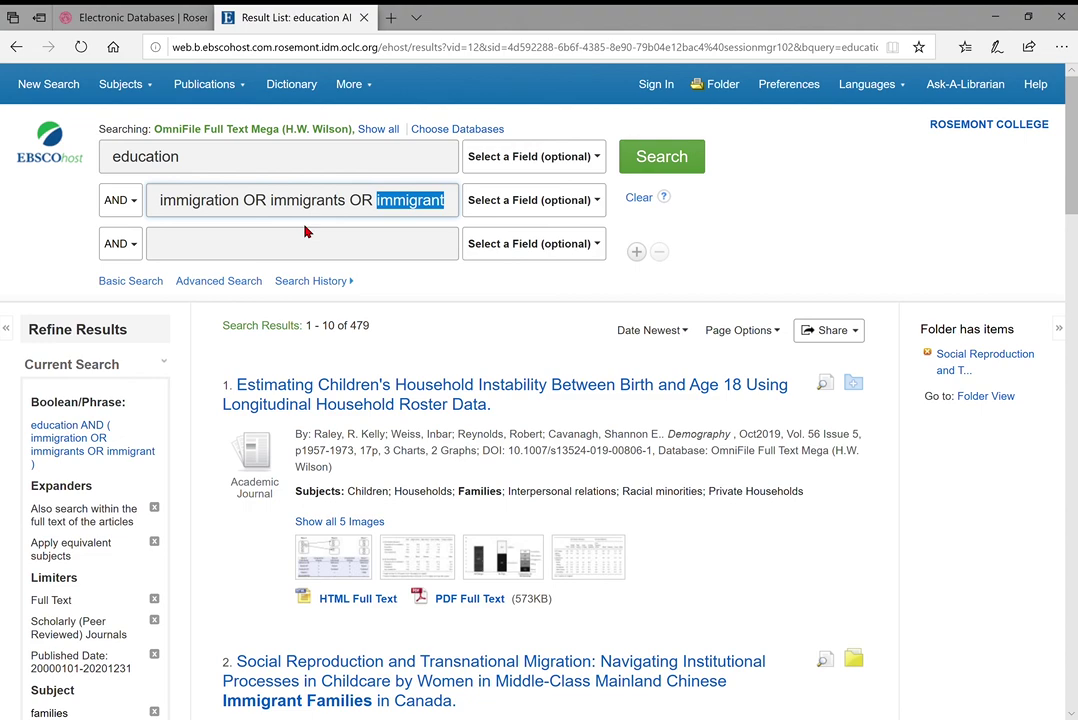
pyautogui.scroll(-4, 527, 421)
pyautogui.scroll(1, 533, 426)
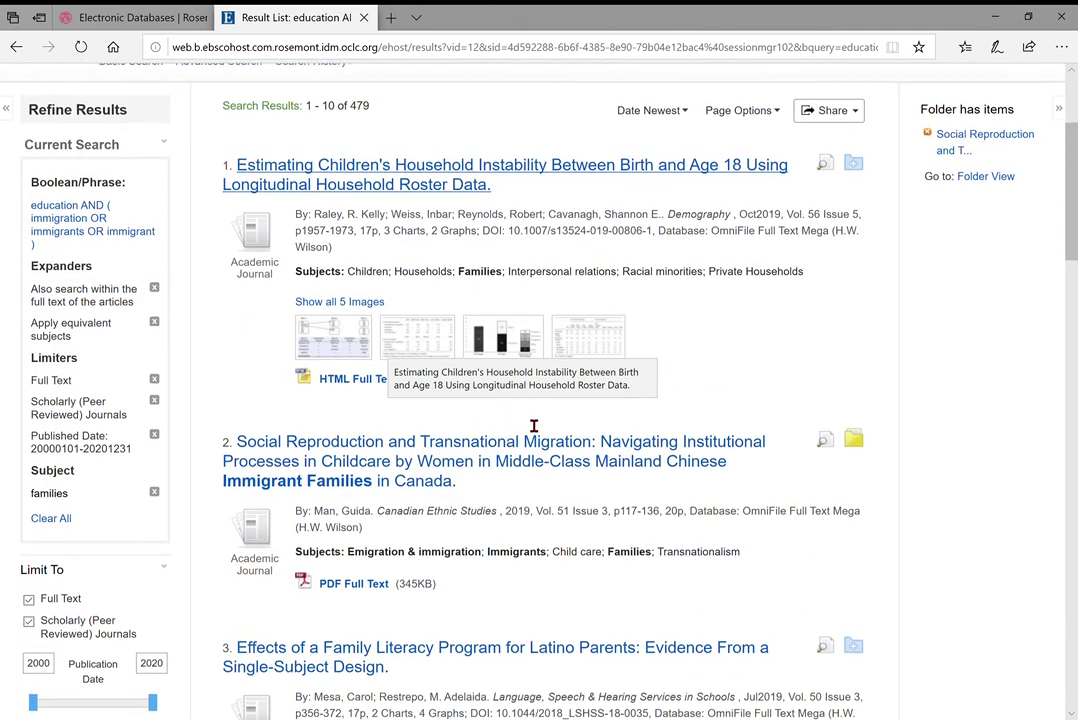
pyautogui.scroll(3, 533, 426)
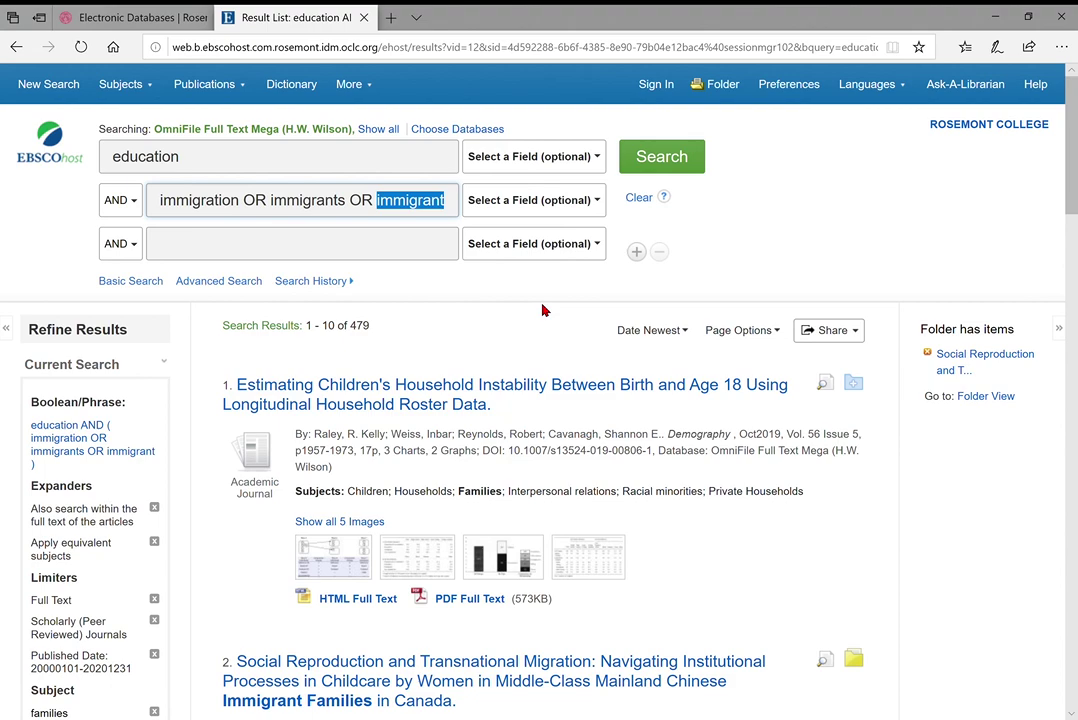
# From the Electronic Databases page, open Contact Us and browse the Library Staff listings
pyautogui.click(165, 17)
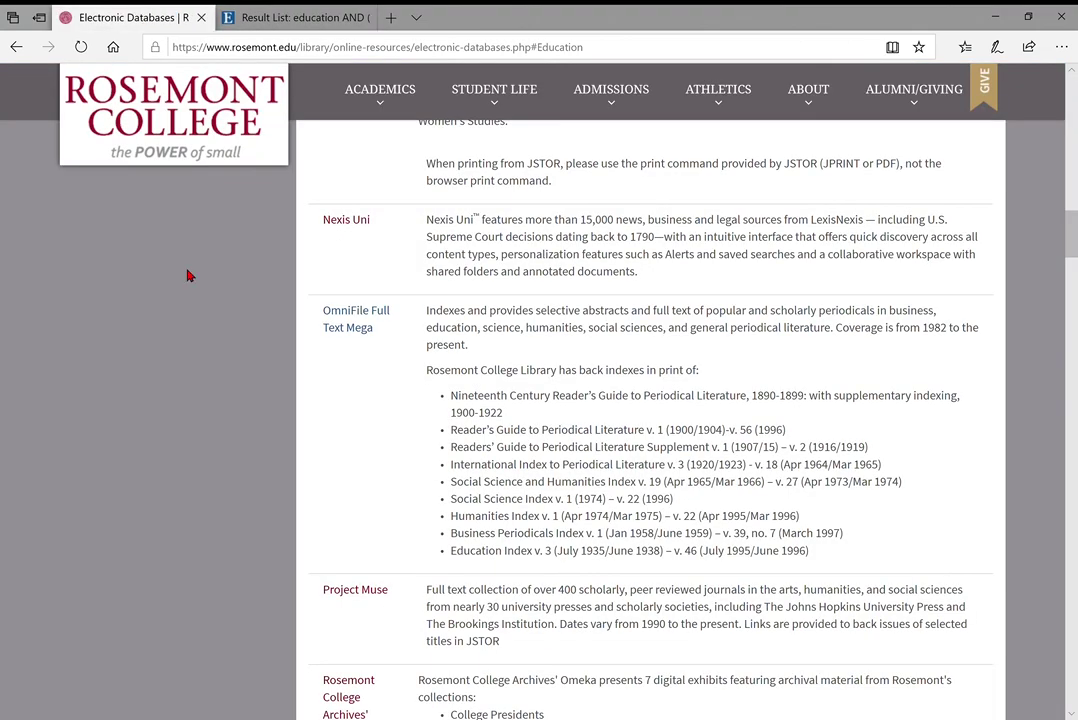
pyautogui.scroll(15, 188, 274)
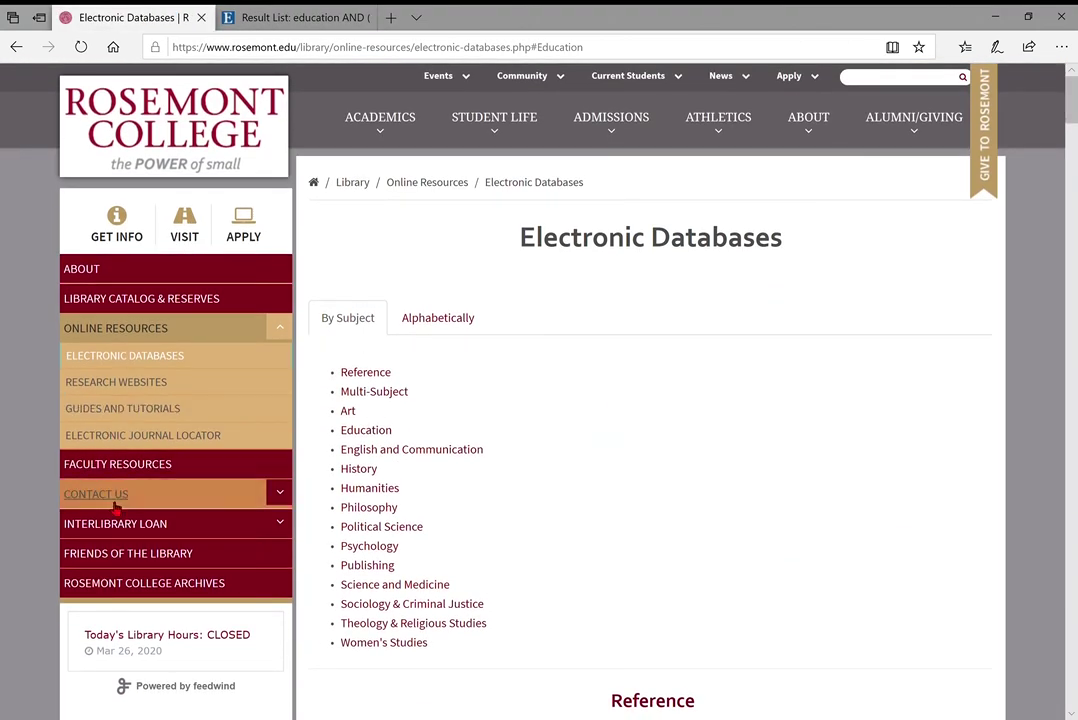
pyautogui.click(110, 495)
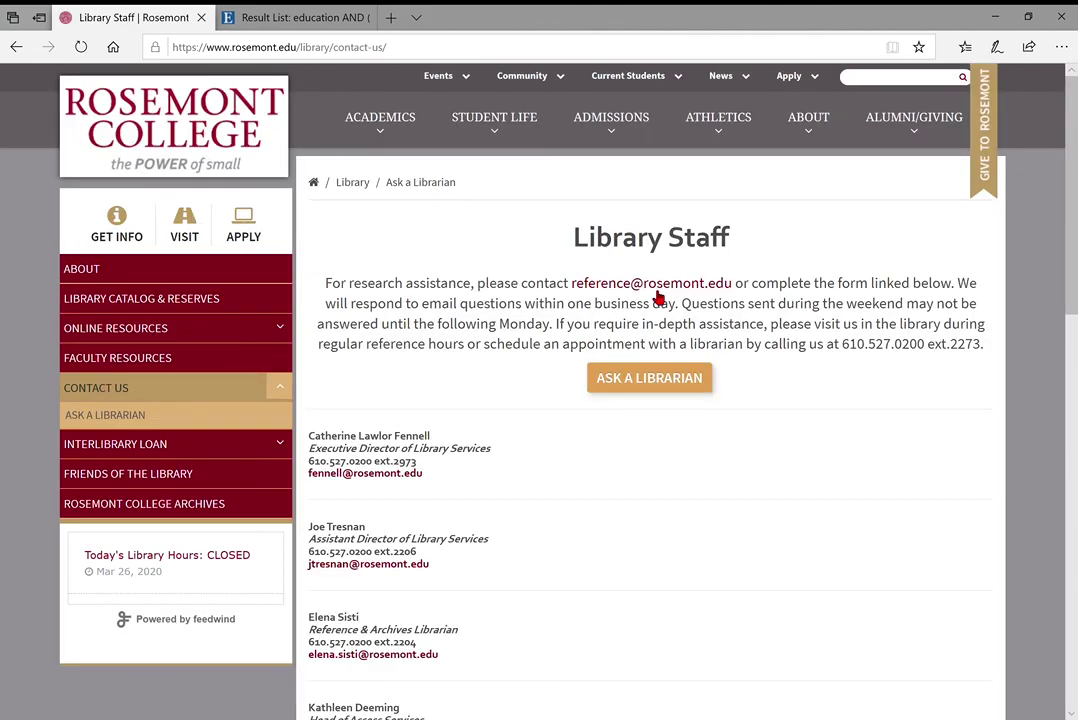
pyautogui.scroll(-3, 462, 402)
pyautogui.scroll(-7, 462, 402)
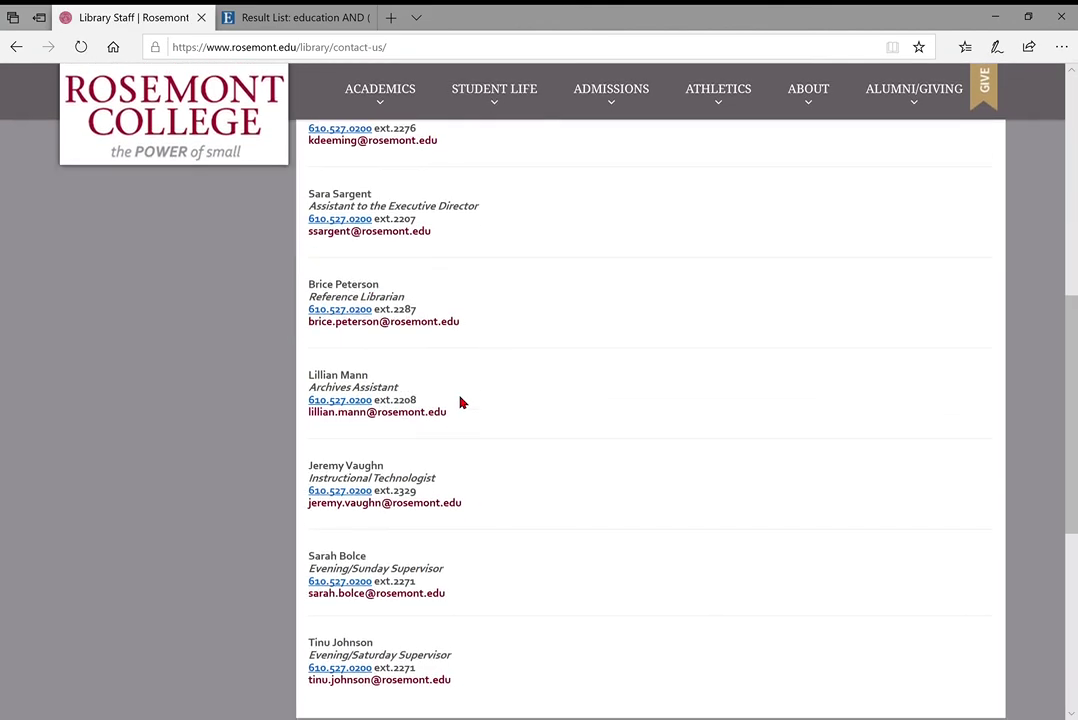
pyautogui.scroll(9, 490, 252)
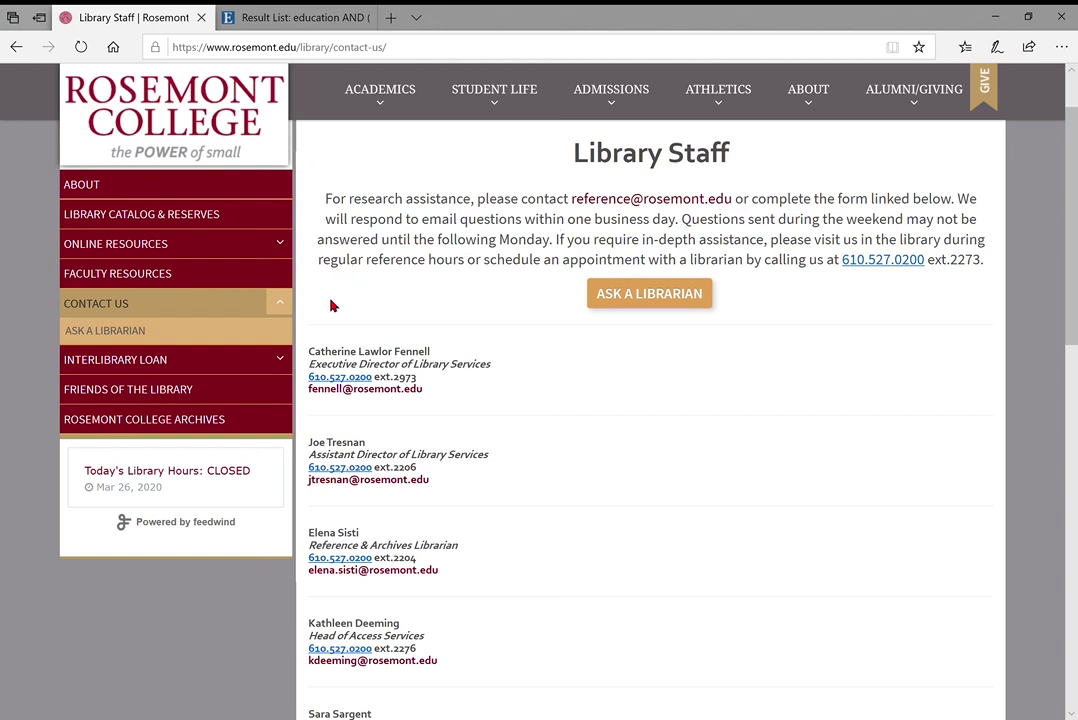
pyautogui.scroll(2, 345, 285)
pyautogui.click(288, 320)
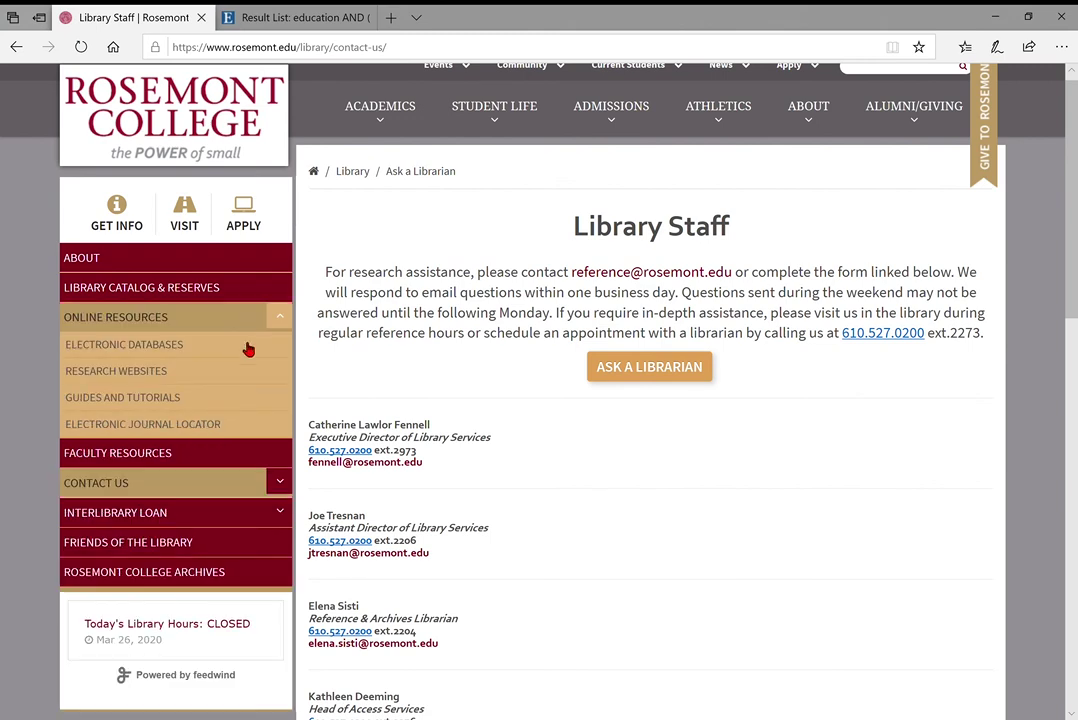
# Open Guides and Tutorials and browse the library video and database tutorial lists
pyautogui.click(172, 397)
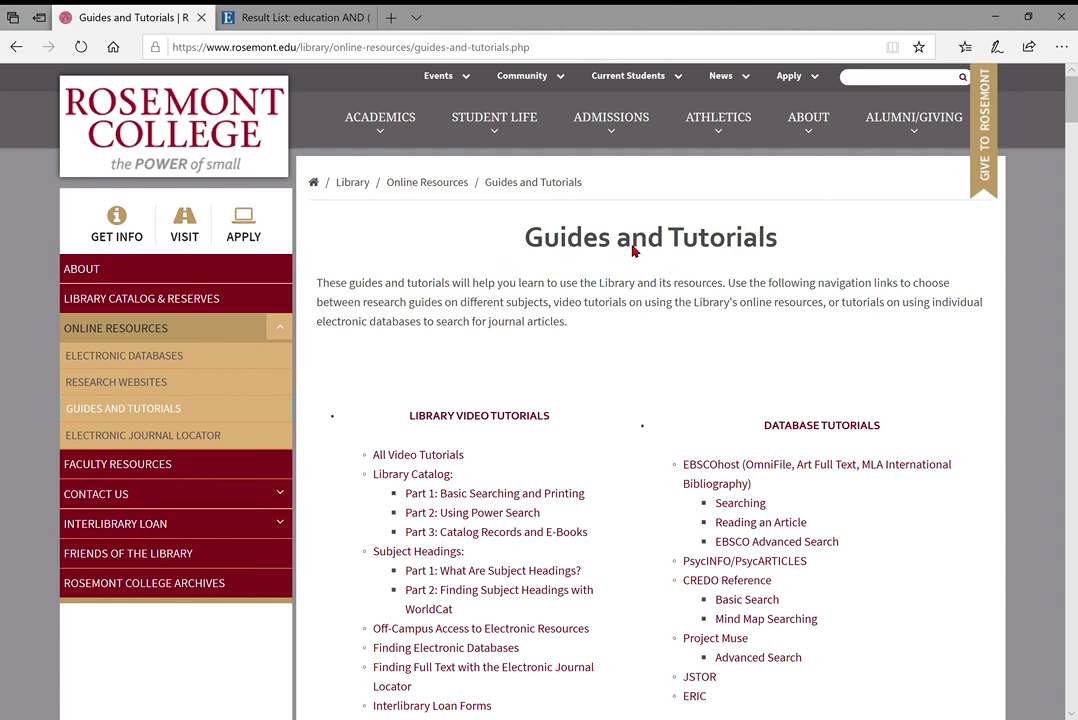
pyautogui.scroll(-5, 655, 350)
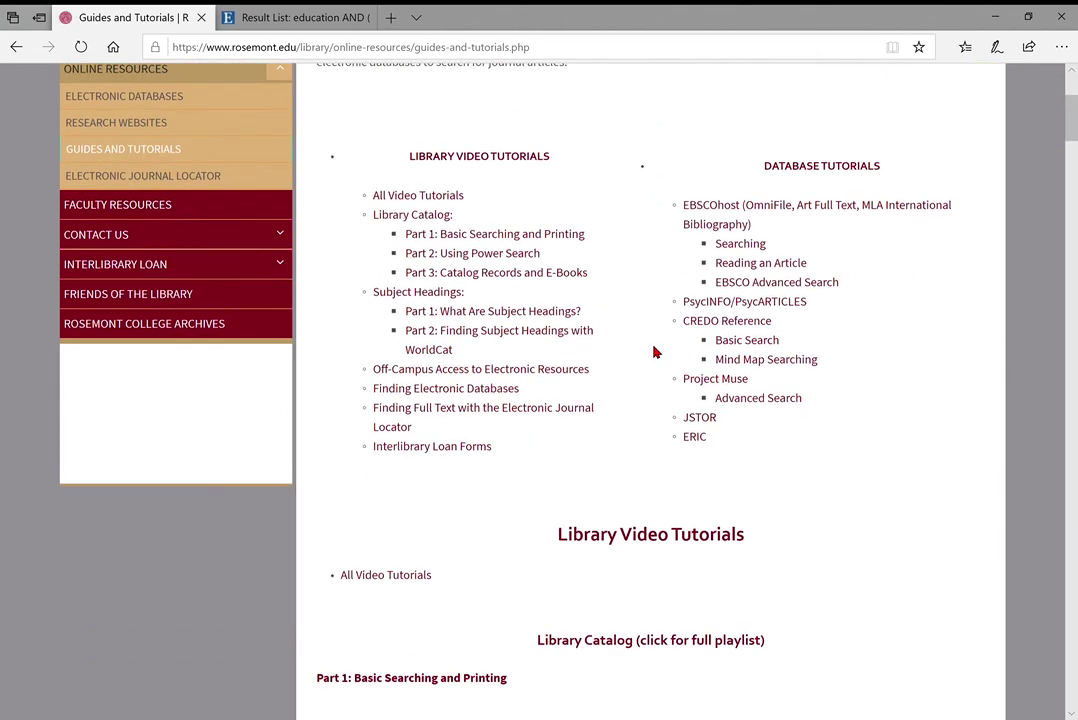
pyautogui.scroll(5, 655, 351)
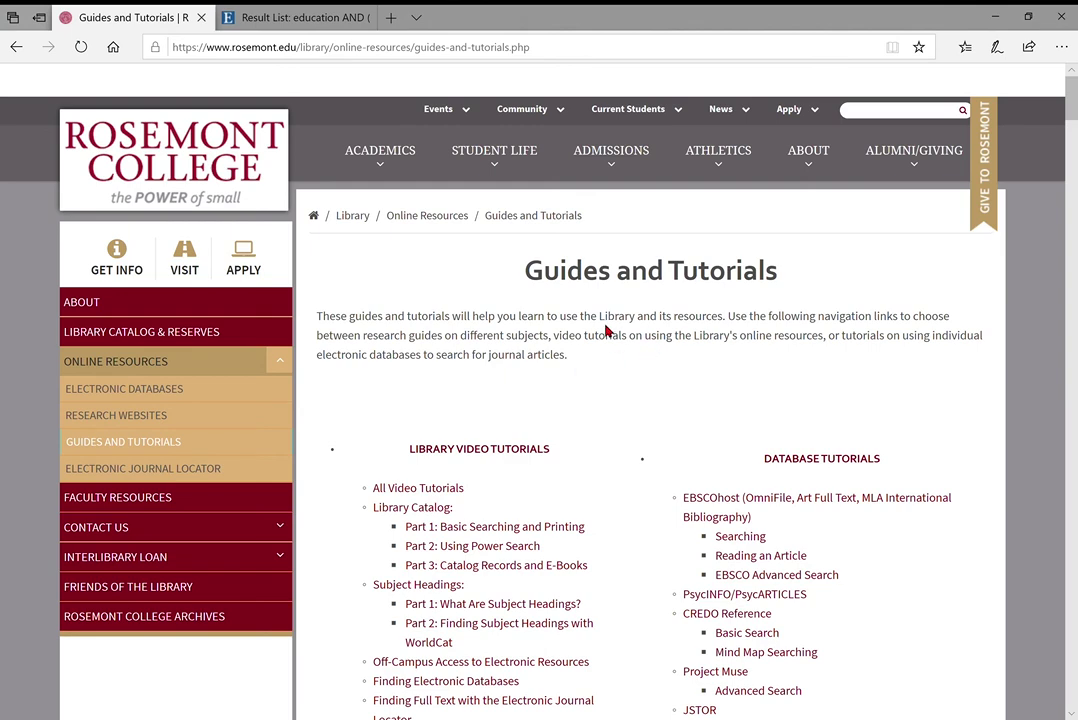
pyautogui.scroll(-1, 600, 360)
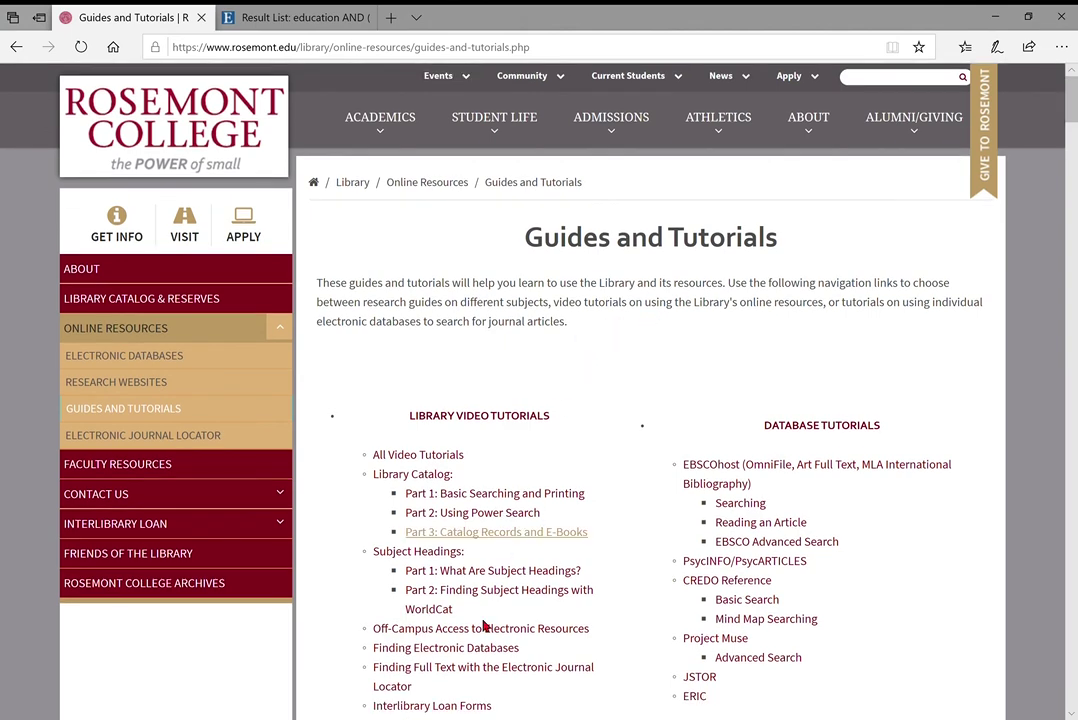
pyautogui.scroll(-1, 410, 526)
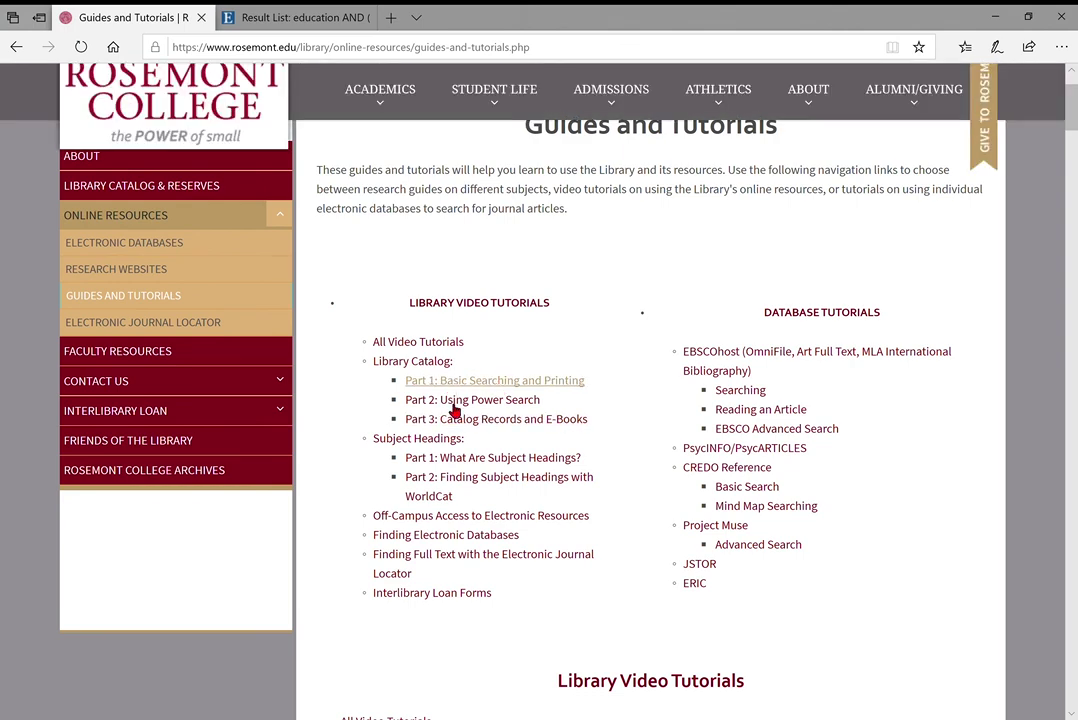
pyautogui.scroll(-2, 717, 494)
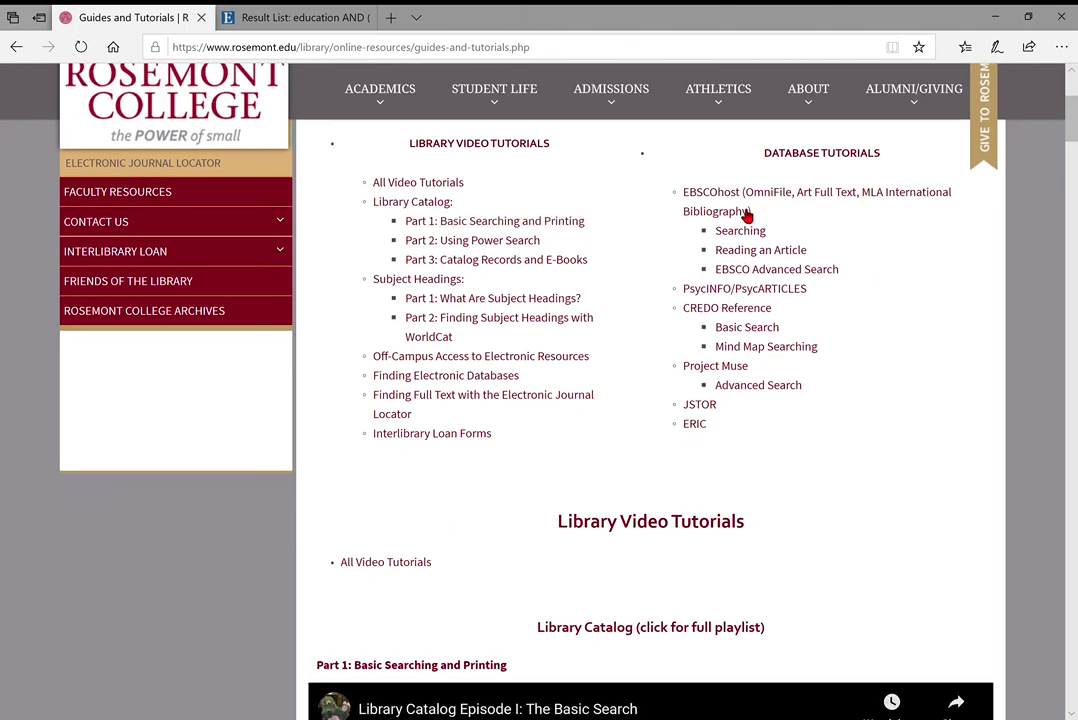
pyautogui.scroll(3, 739, 224)
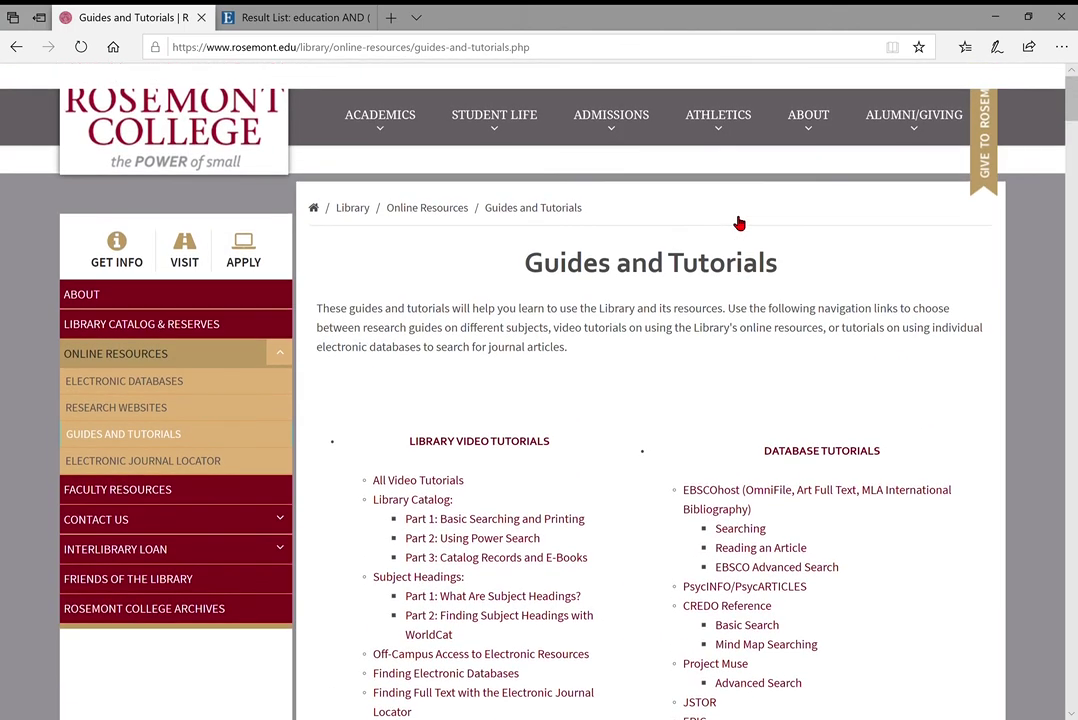